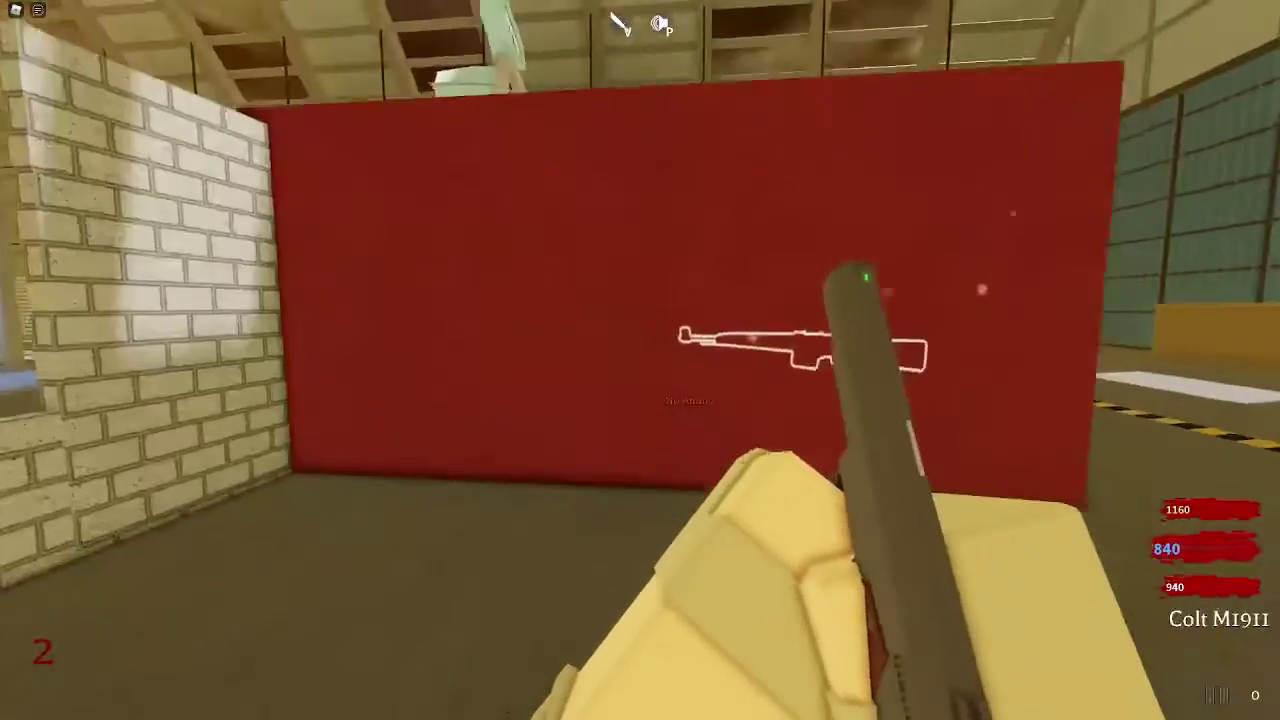
key(f)
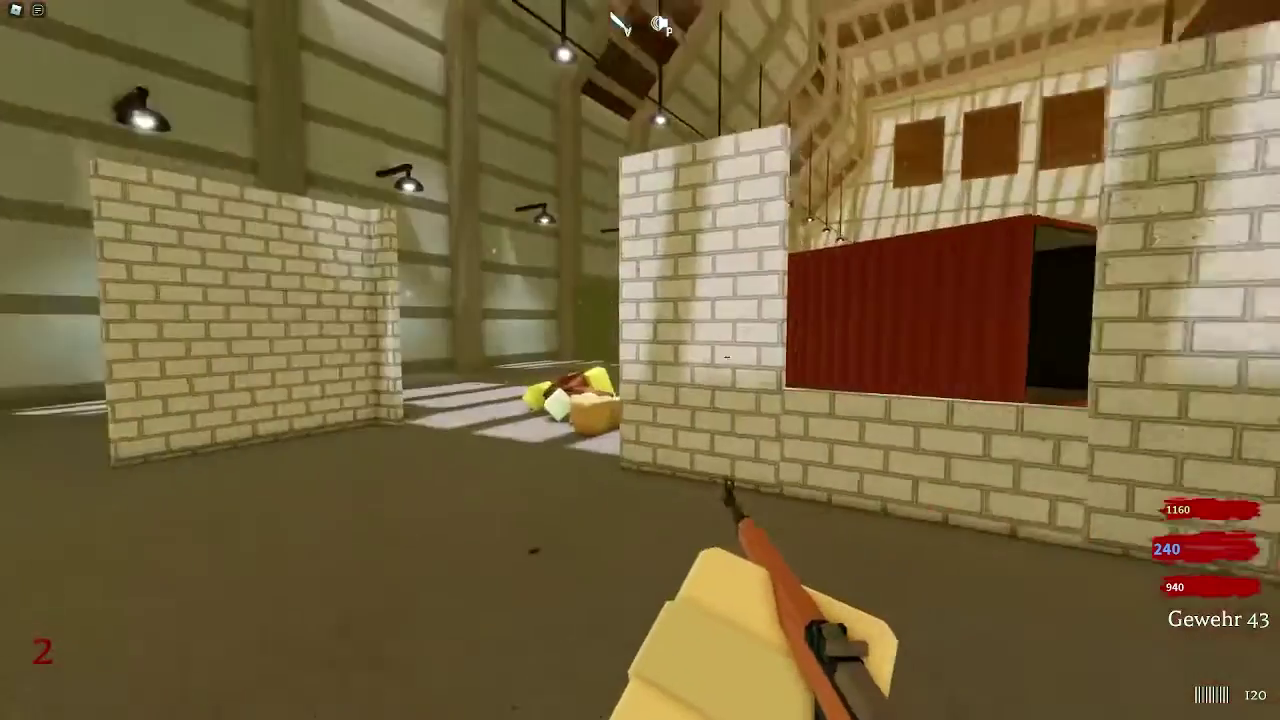
key(w)
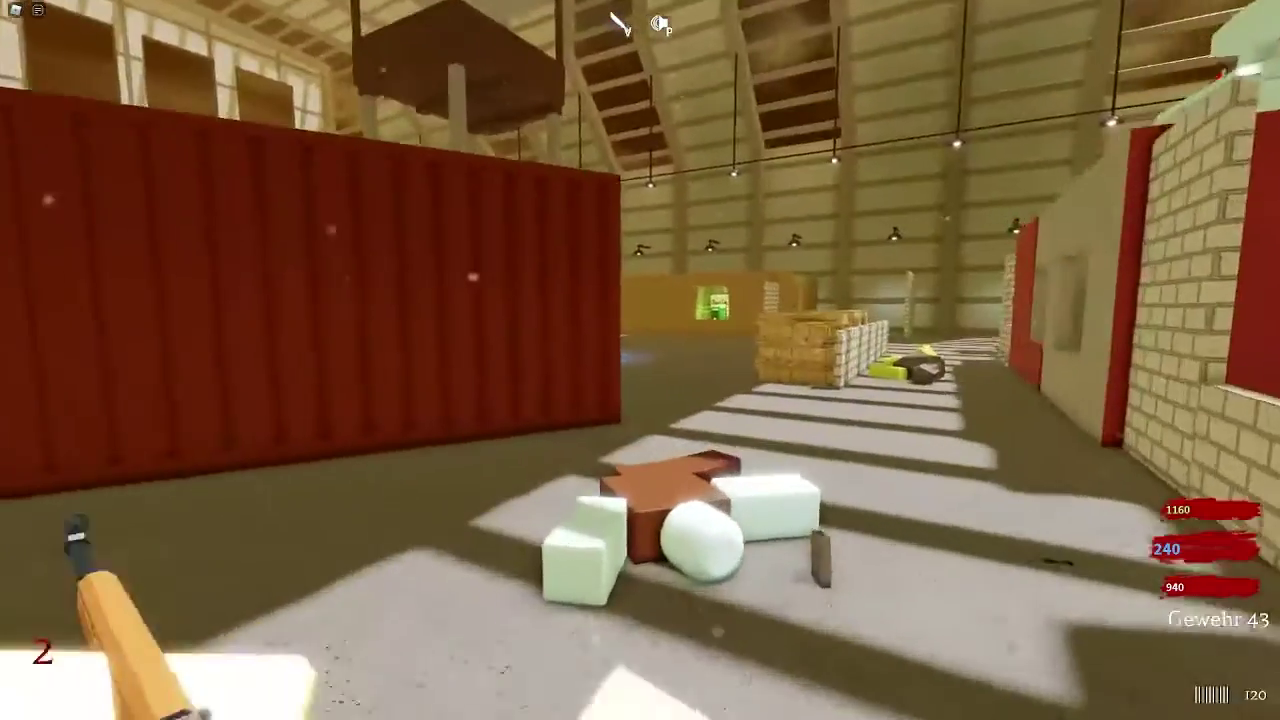
key(w)
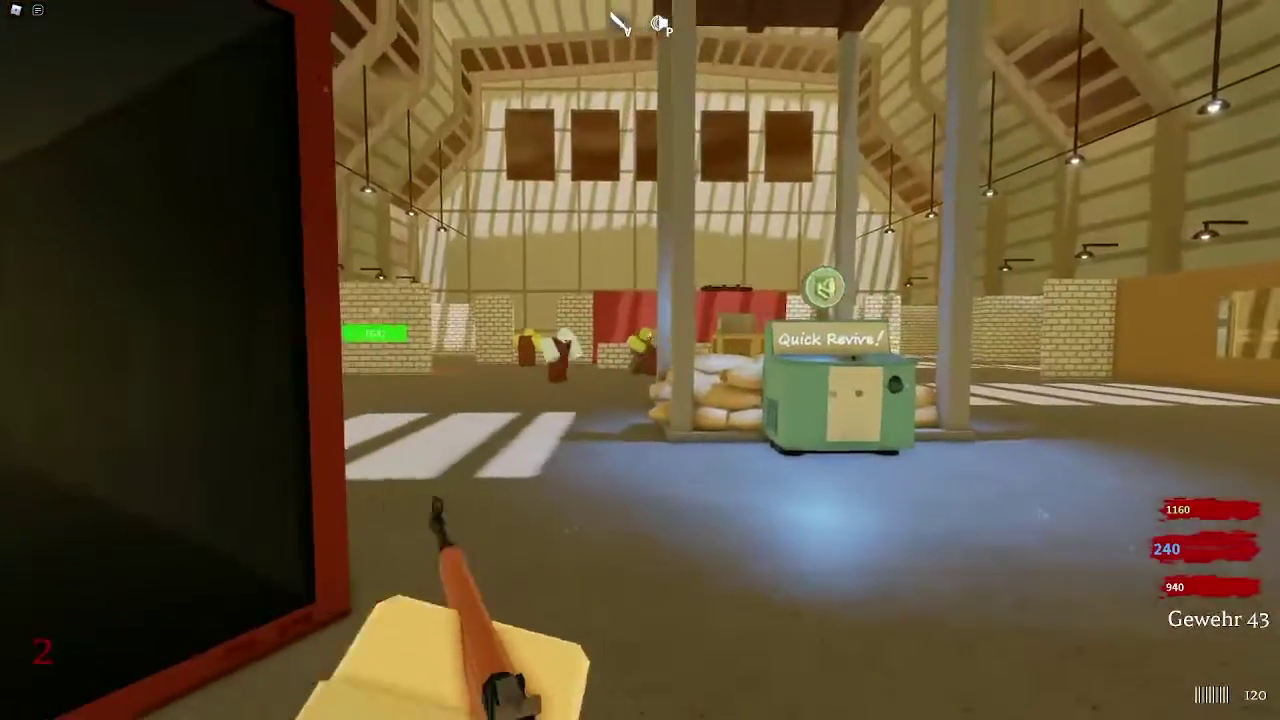
right_click(640, 360)
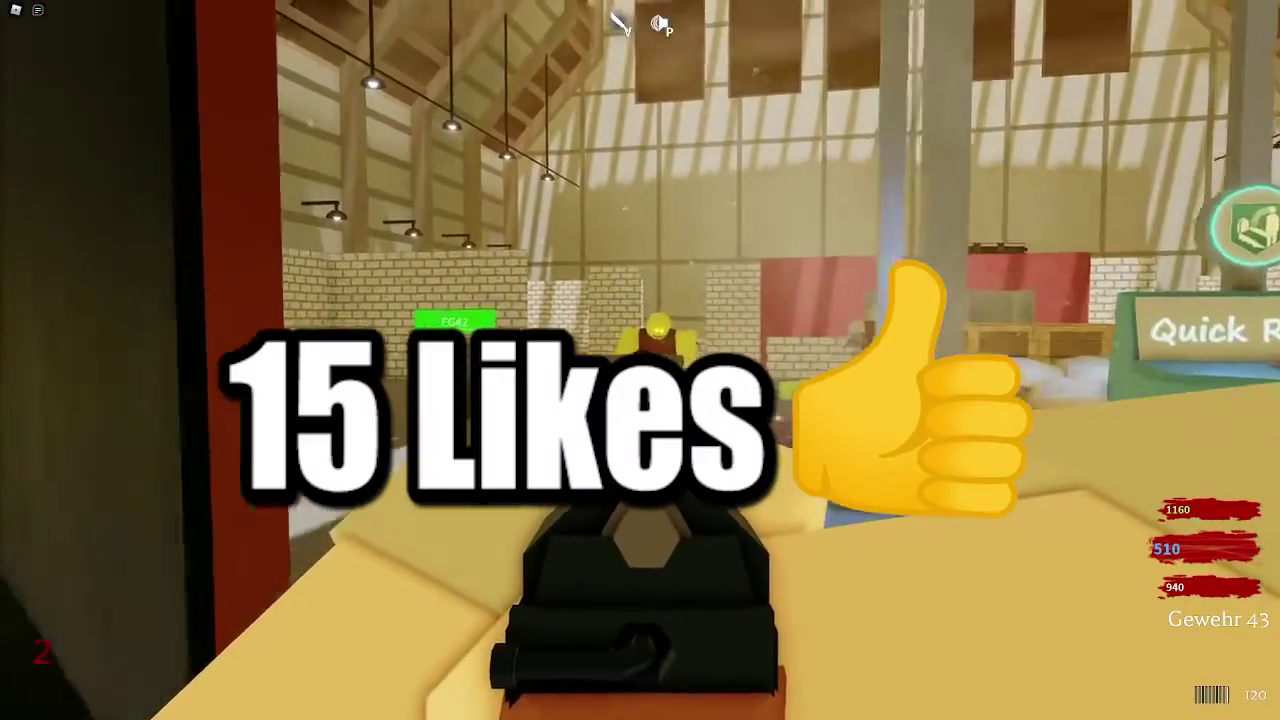
key(s)
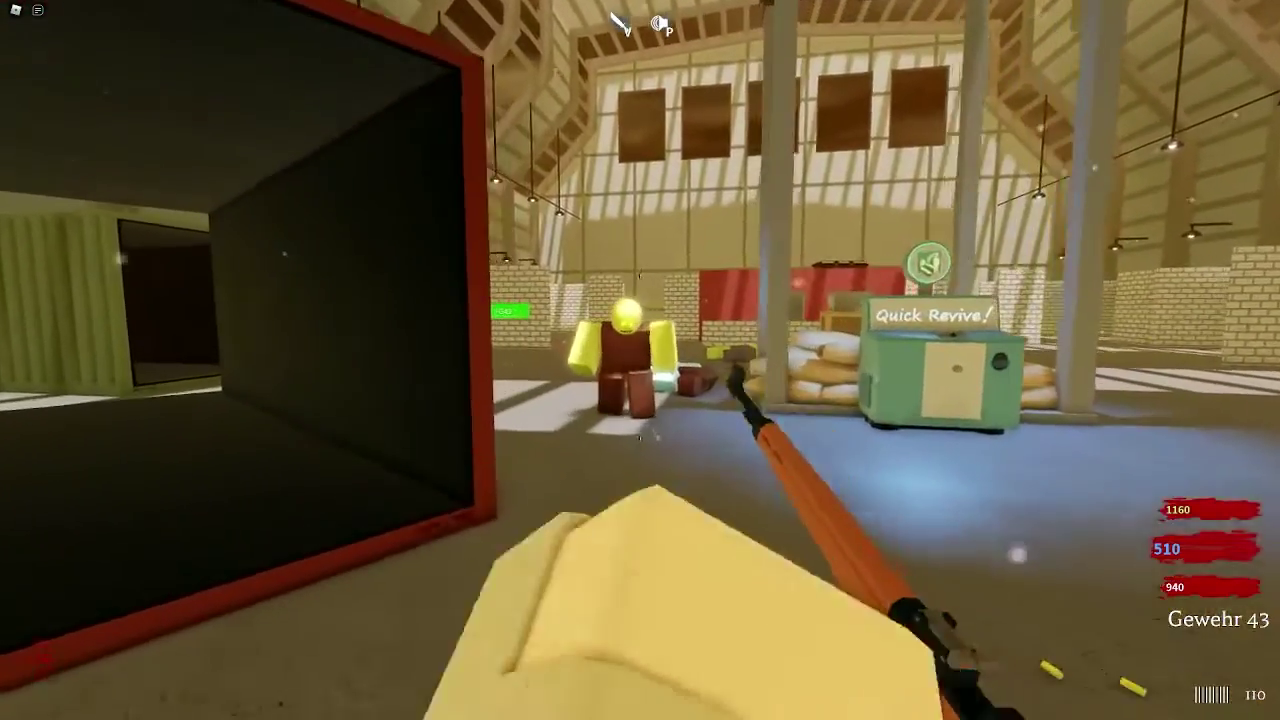
right_click(640, 360)
click(640, 360)
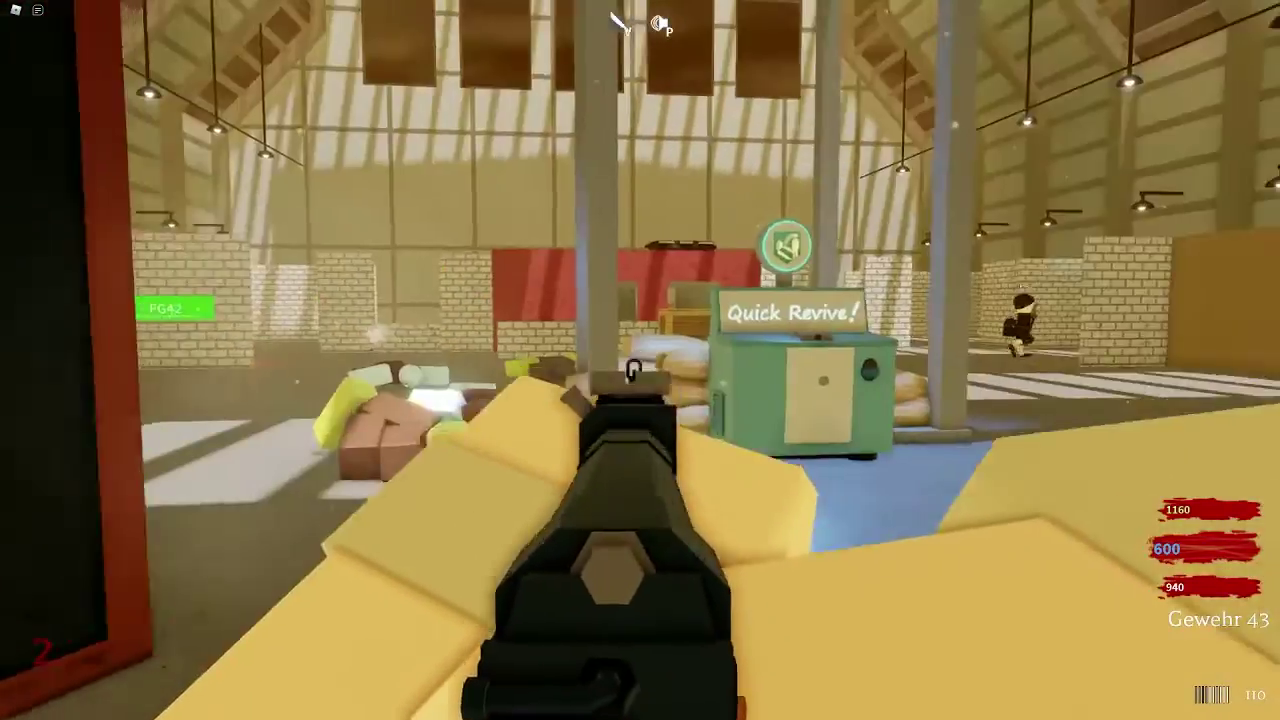
right_click(640, 360)
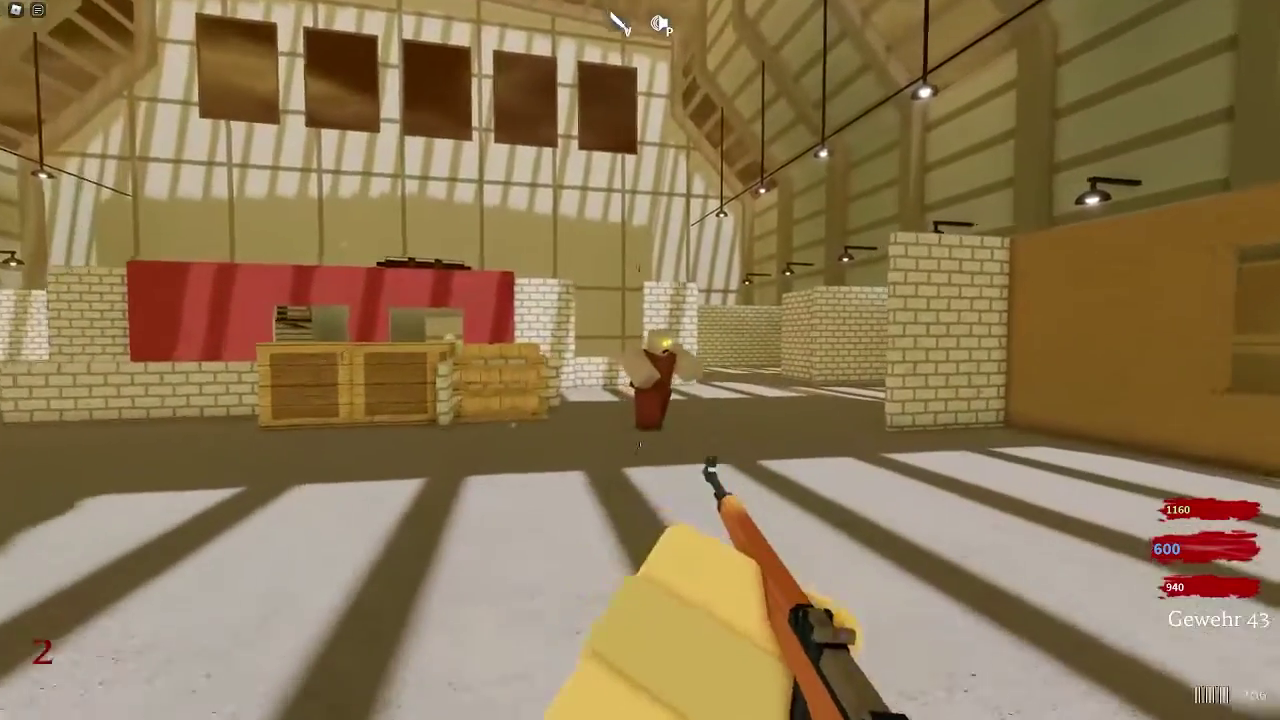
right_click(640, 360)
click(640, 360)
click(640, 360)
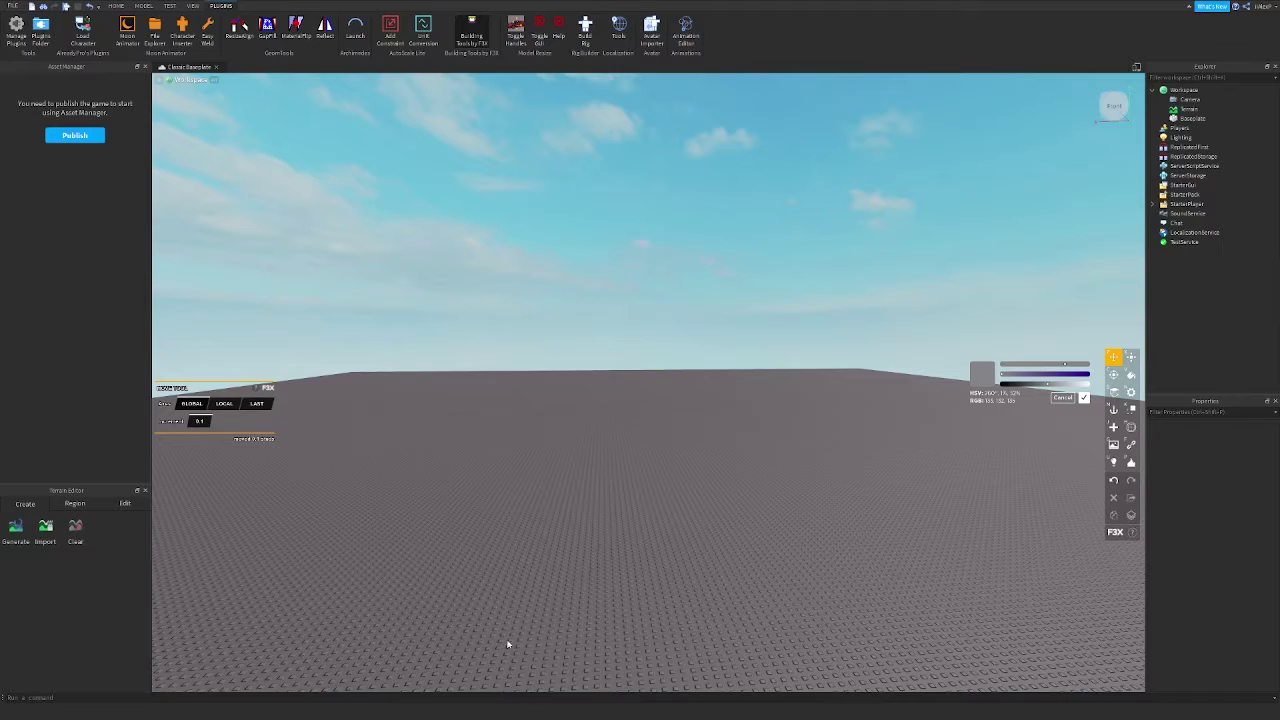
key(w)
right_drag(598, 351, 599, 351)
key(w)
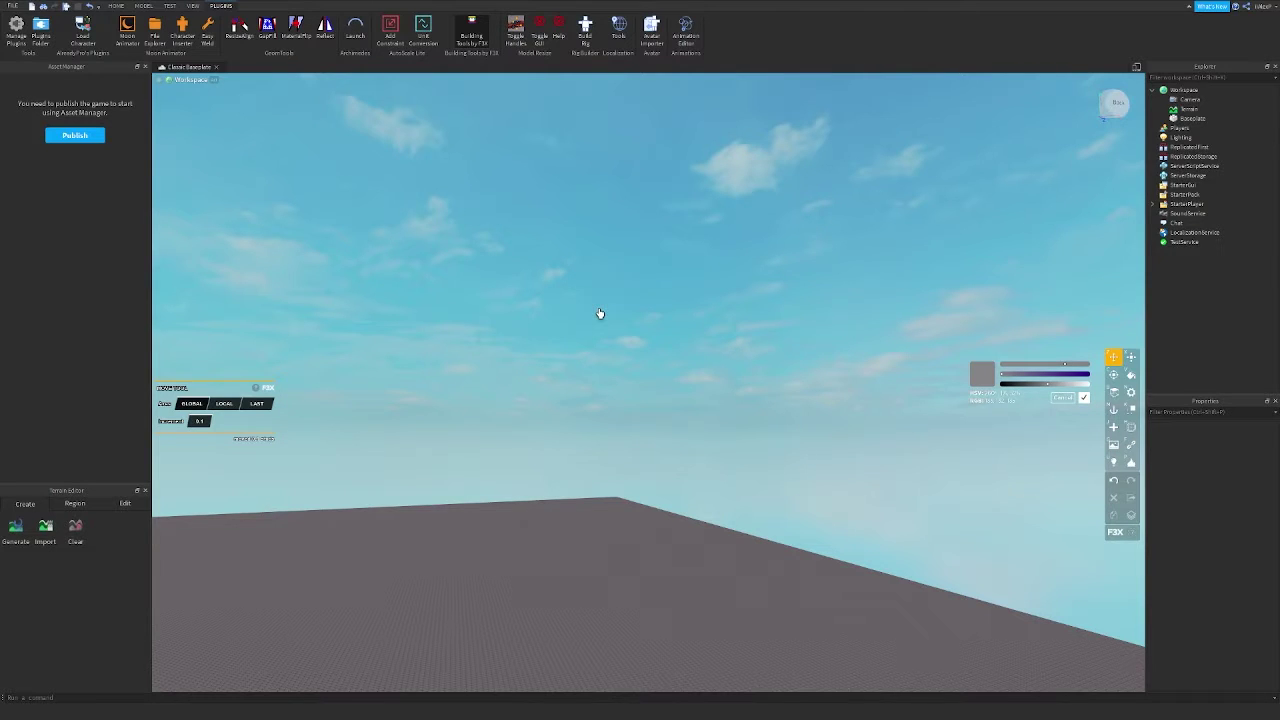
mouse_move(576, 291)
right_down()
mouse_move(563, 306)
mouse_move(580, 307)
right_up()
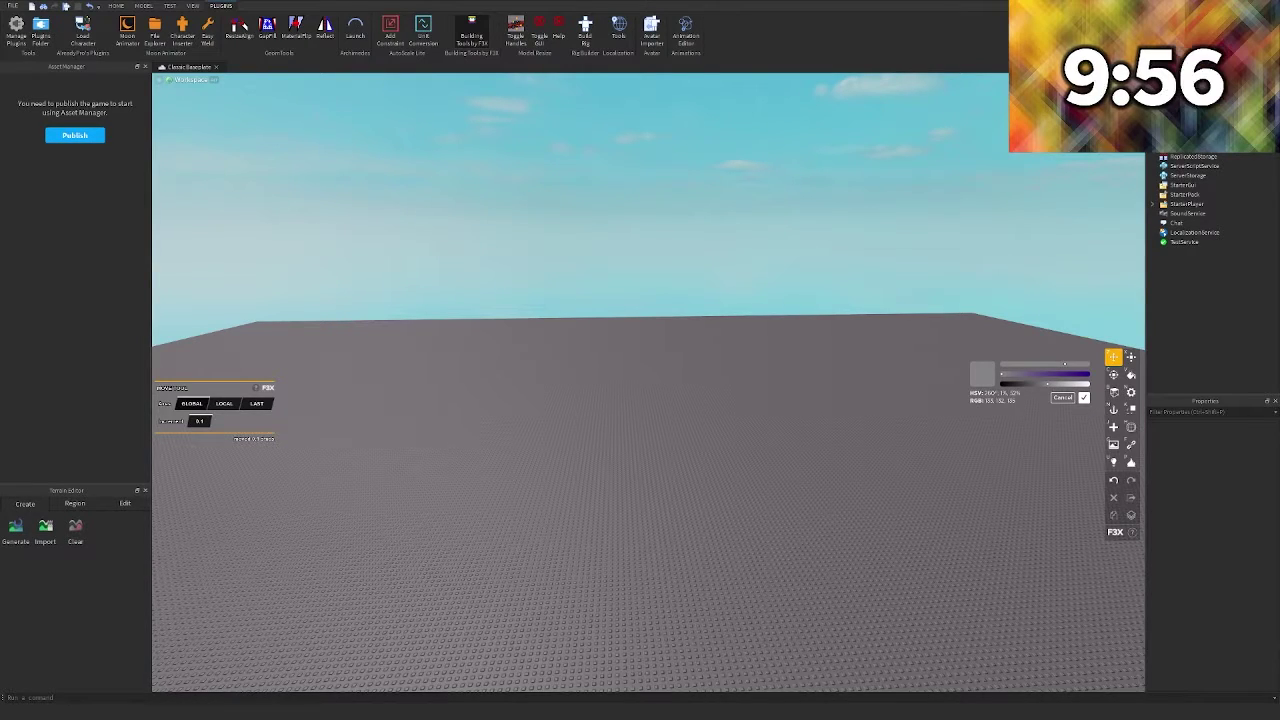
Place a new normal part on the baseplate
key(w)
click(1114, 428)
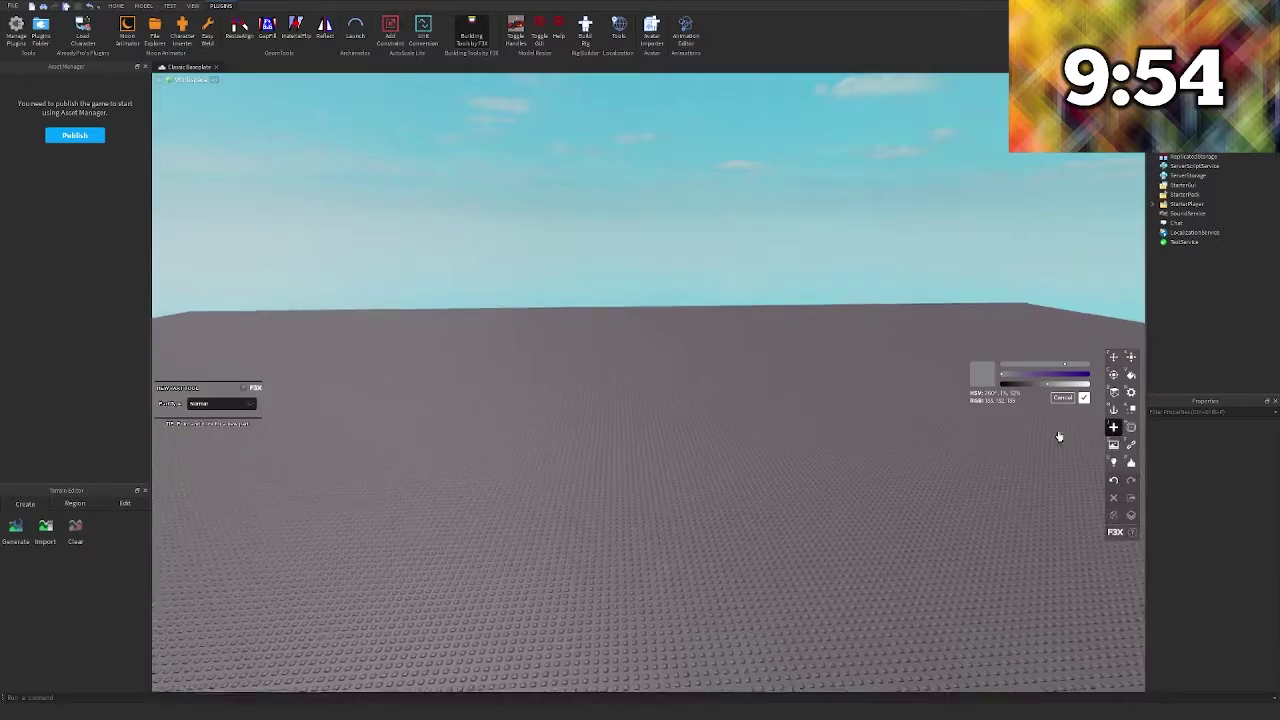
click(496, 465)
Insert an R6 dummy rig beside the part with the Rig Builder
click(585, 35)
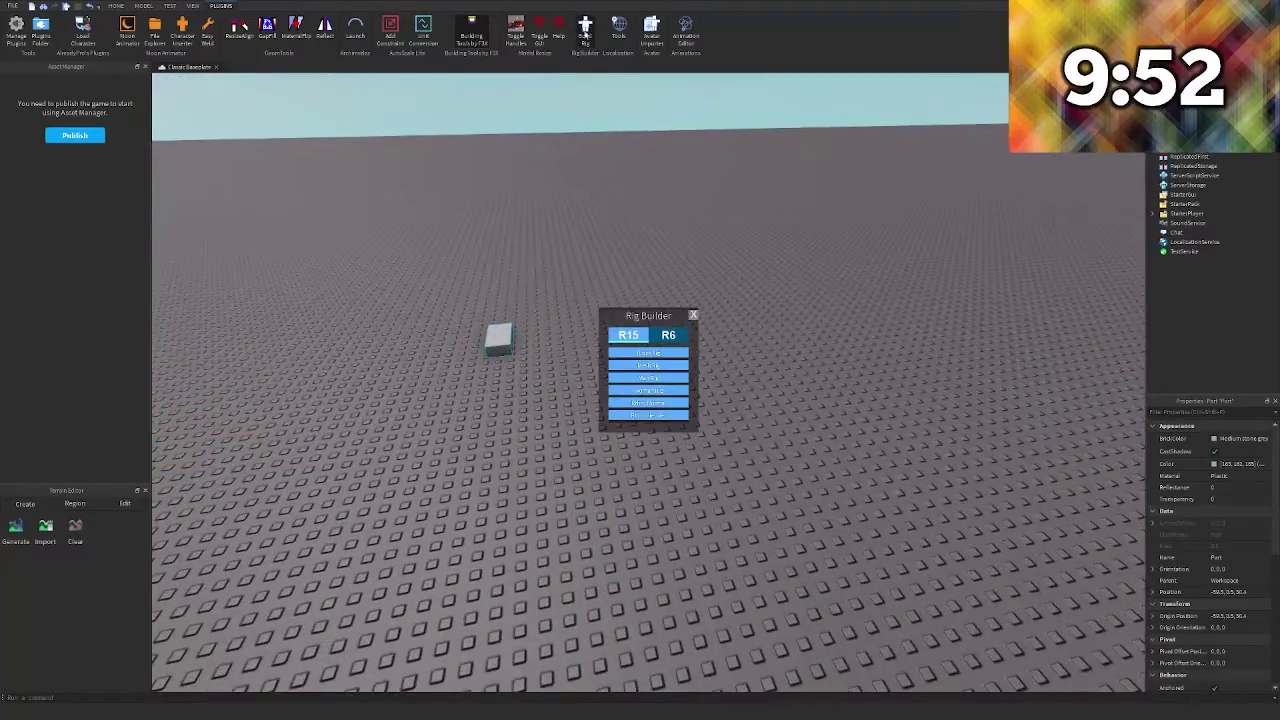
click(668, 336)
click(648, 353)
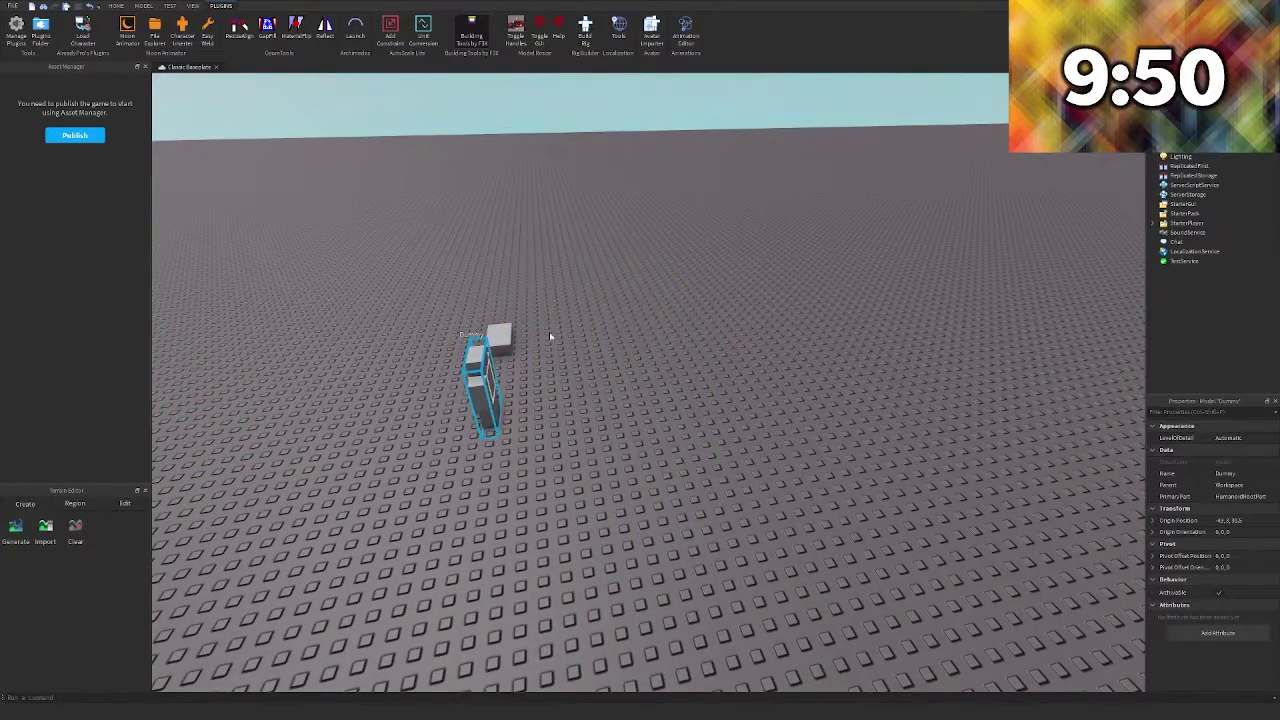
Stretch the part along its length in both directions and raise its height to about 20 studs
click(470, 42)
click(424, 321)
key(x)
right_drag(445, 324, 487, 355)
key(a)
drag(453, 343, 362, 345)
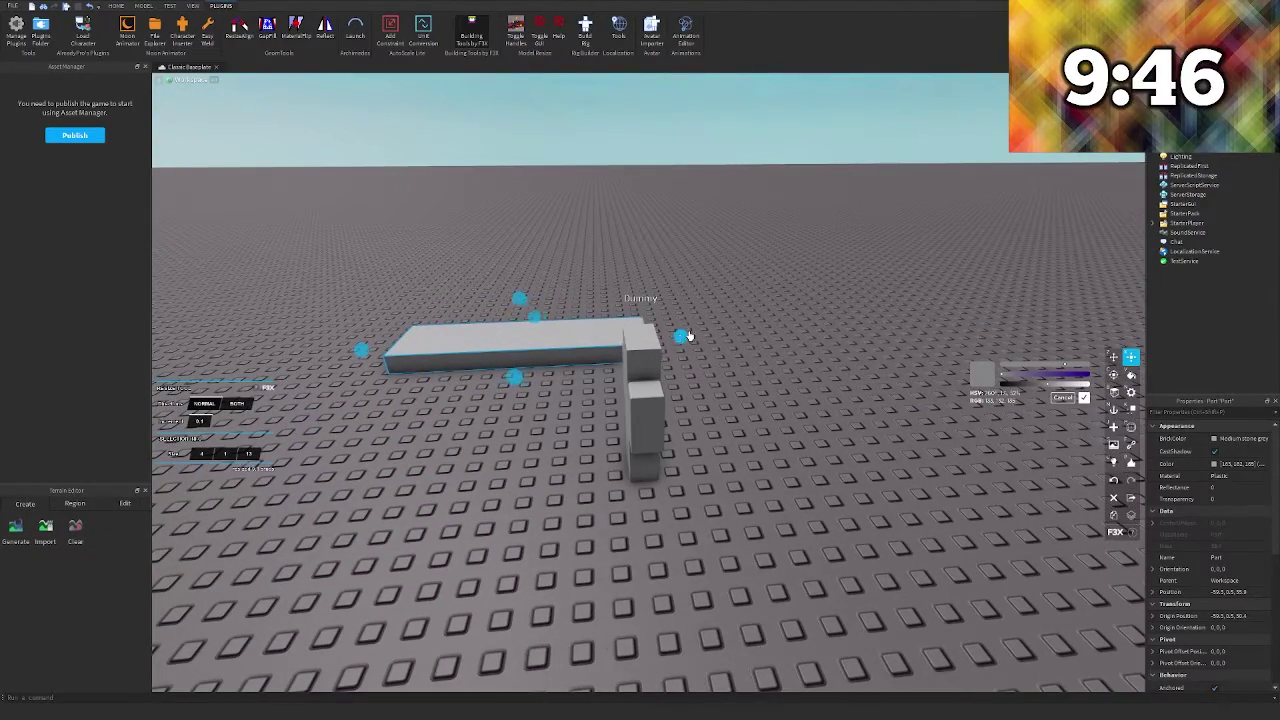
drag(686, 337, 772, 328)
drag(573, 298, 571, 130)
Resize the tall part's remaining horizontal dimension to form a solid, nearly square-based building block
key(s)
key(a)
right_drag(571, 269, 584, 376)
key(s)
drag(651, 363, 494, 378)
key(d)
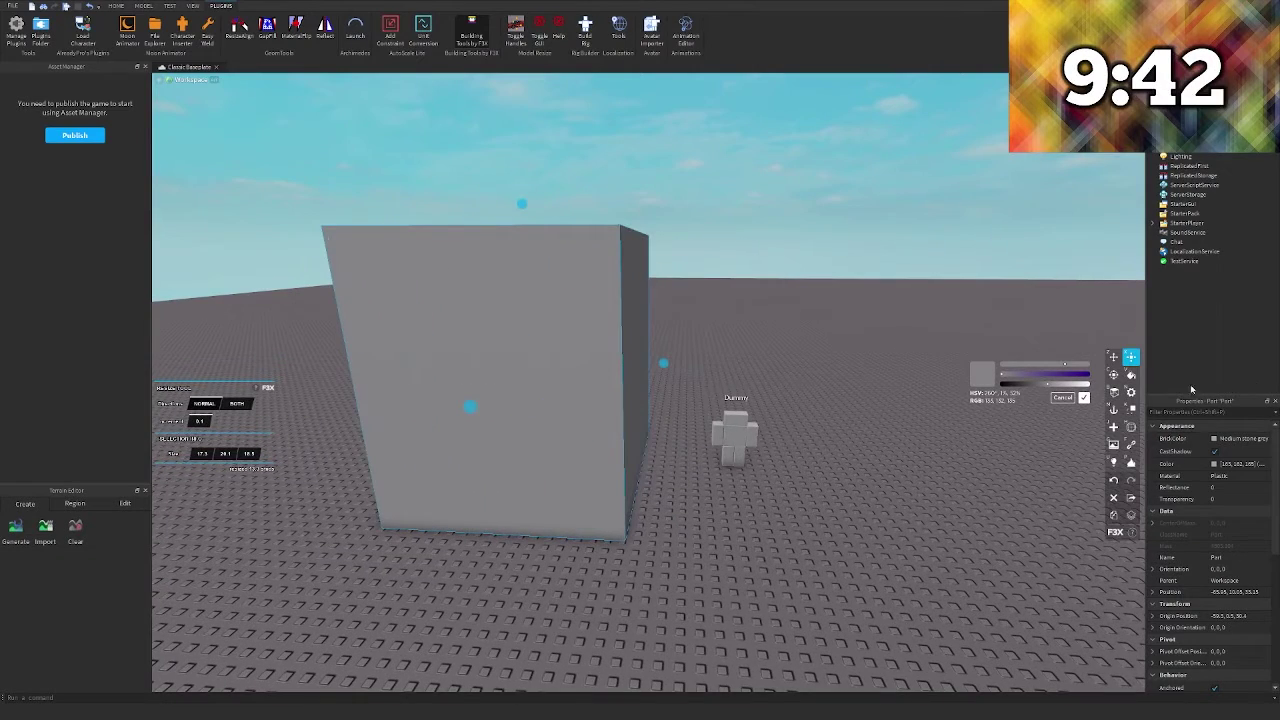
Try several yellow shades on the building block and paint it Buttermilk
click(1131, 376)
click(179, 396)
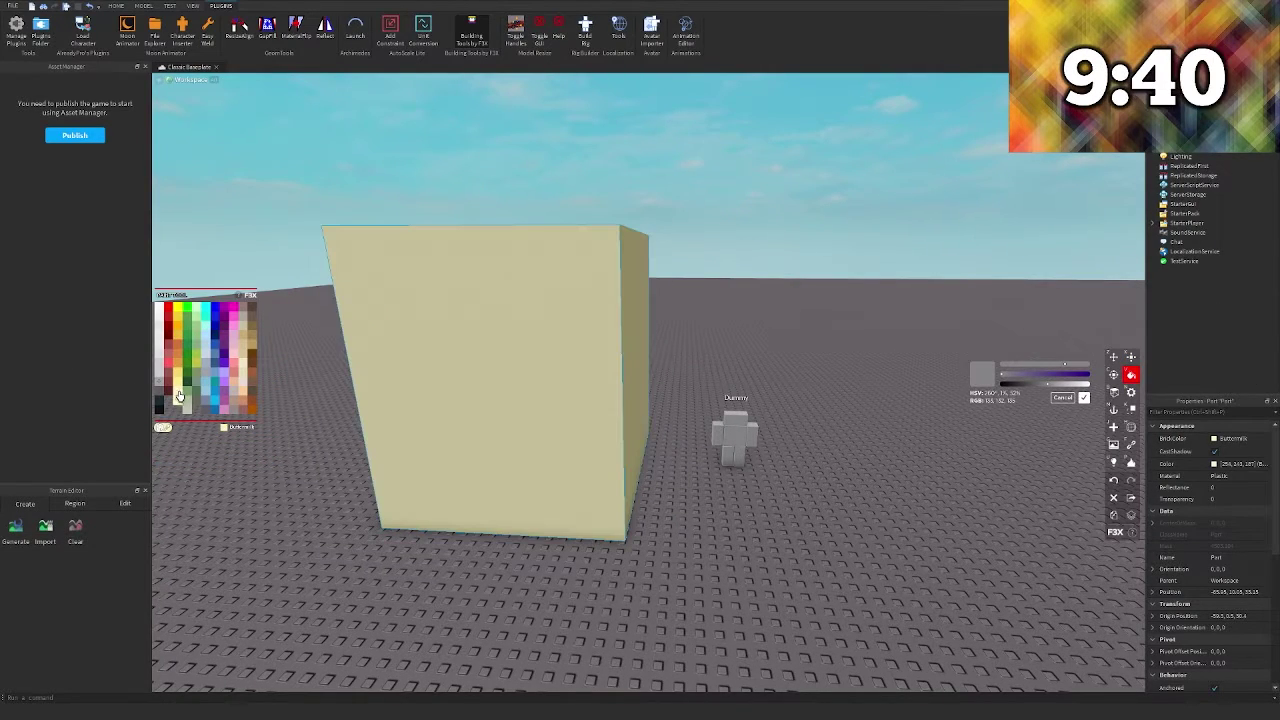
key(d)
right_drag(494, 384, 480, 385)
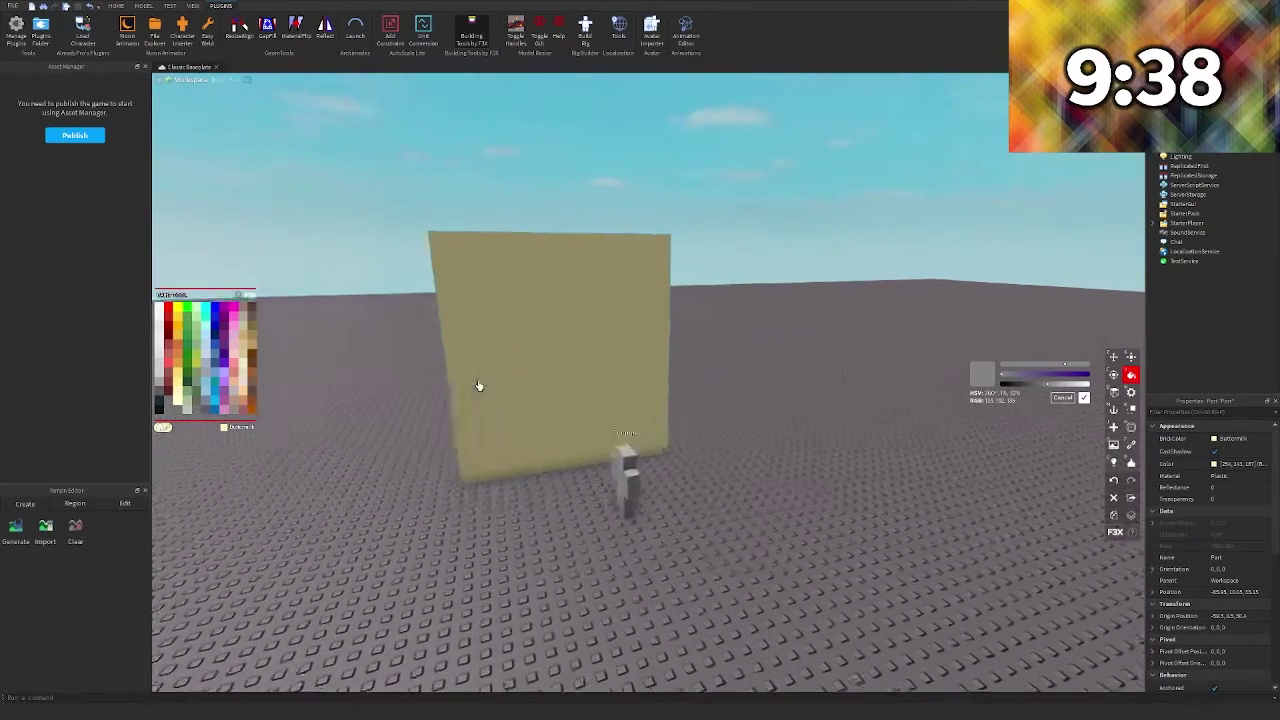
click(177, 376)
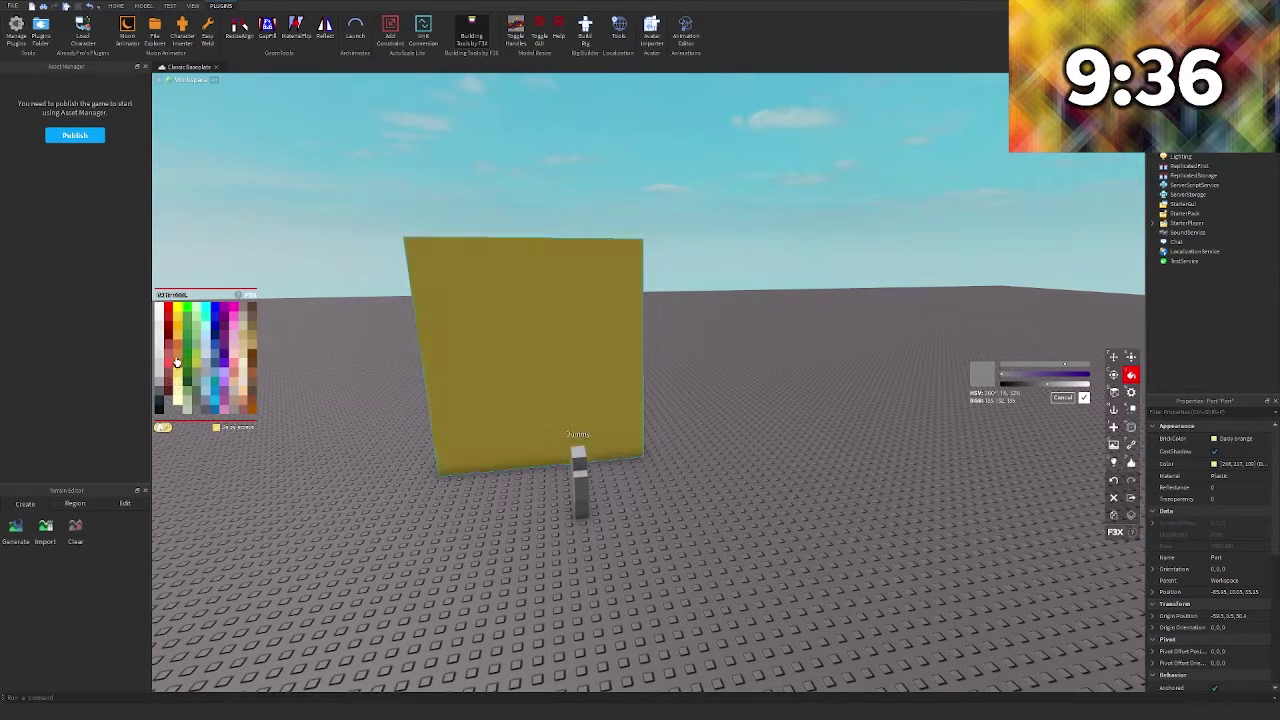
click(176, 365)
click(177, 387)
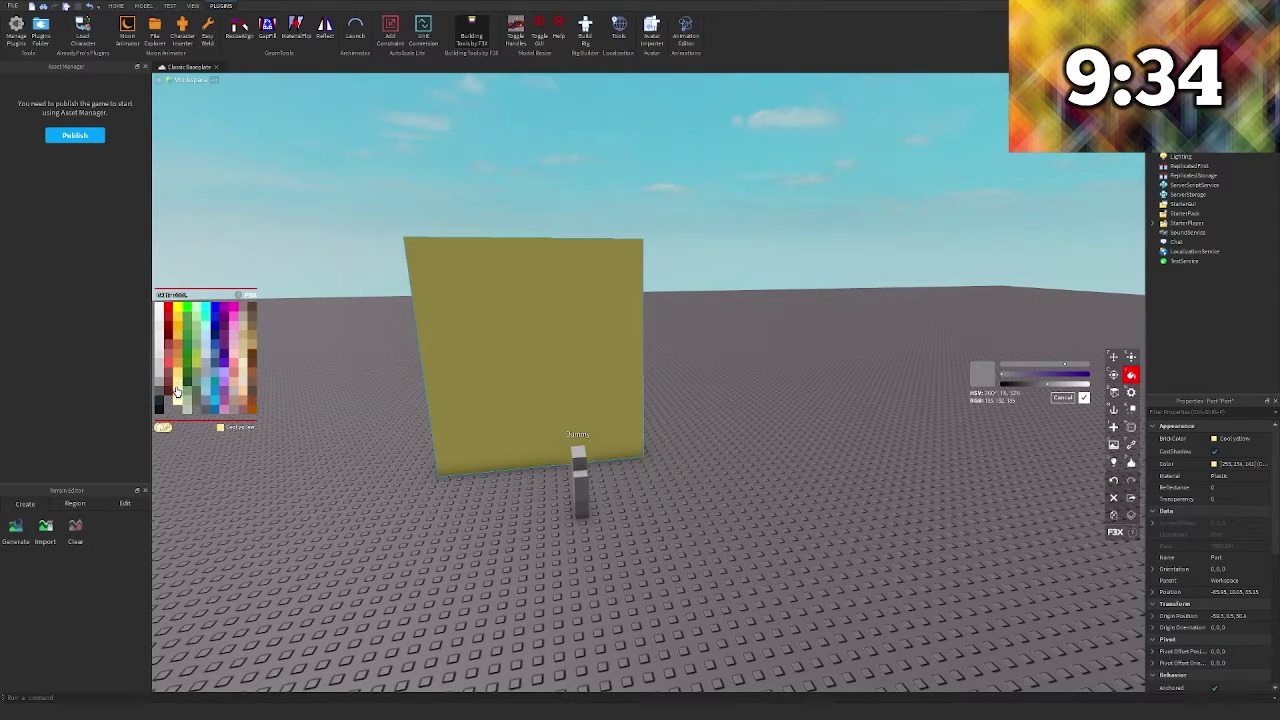
Extend the building block upward to make it taller, and deselect it
key(z)
right_drag(622, 410, 614, 409)
scroll(614, 409, down, 3)
key(x)
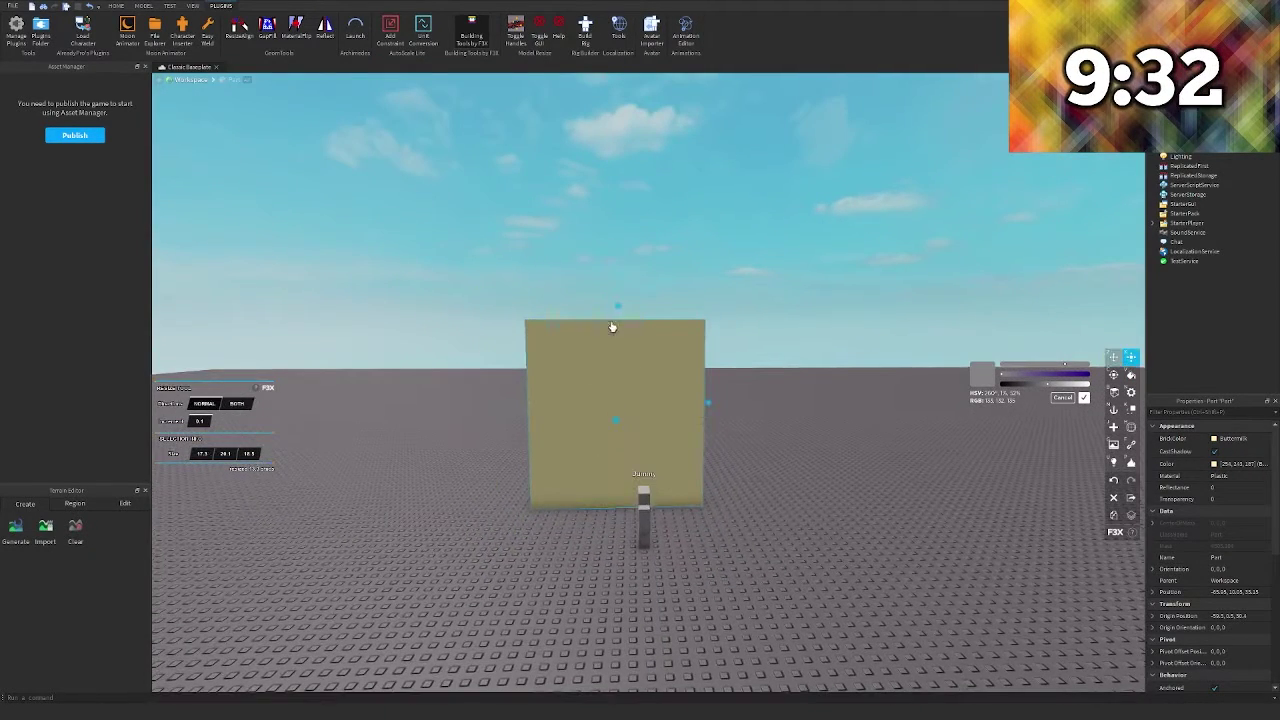
drag(619, 312, 617, 277)
key(z)
scroll(720, 305, up, 5)
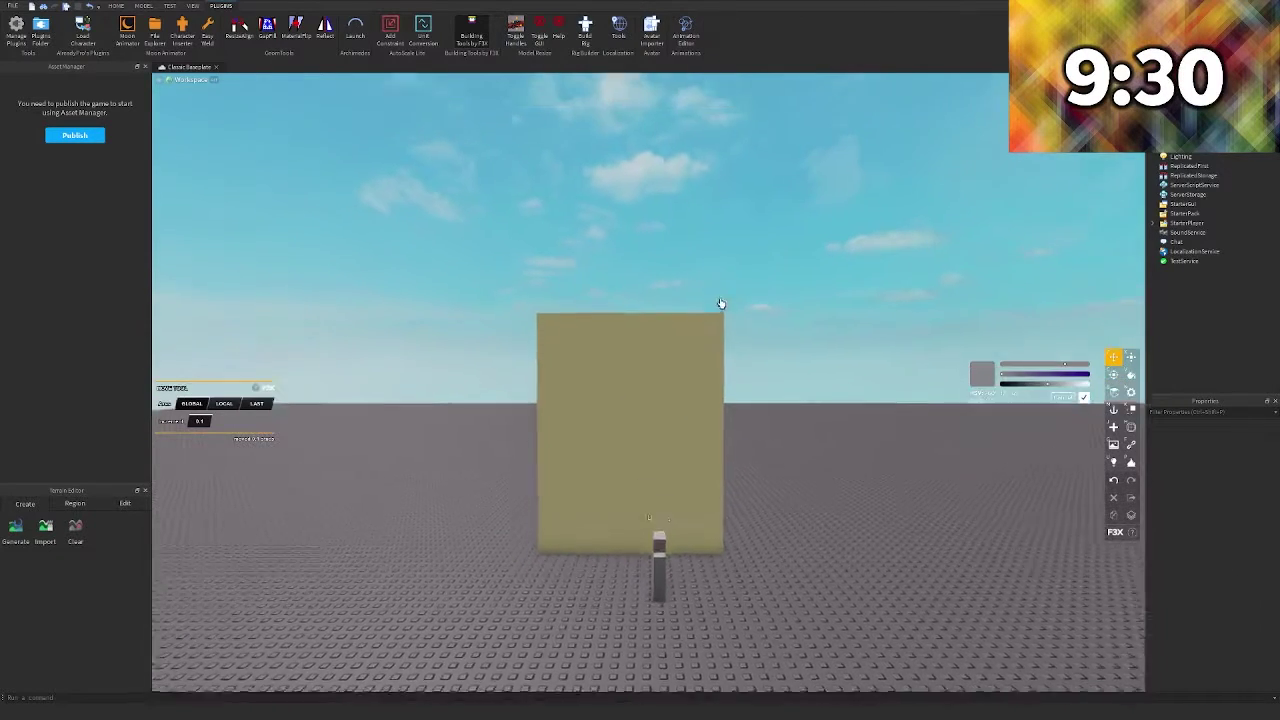
Add a new normal part on the baseplate beside the building block and raise it to near the block's upper part
key(s)
key(a)
key(d)
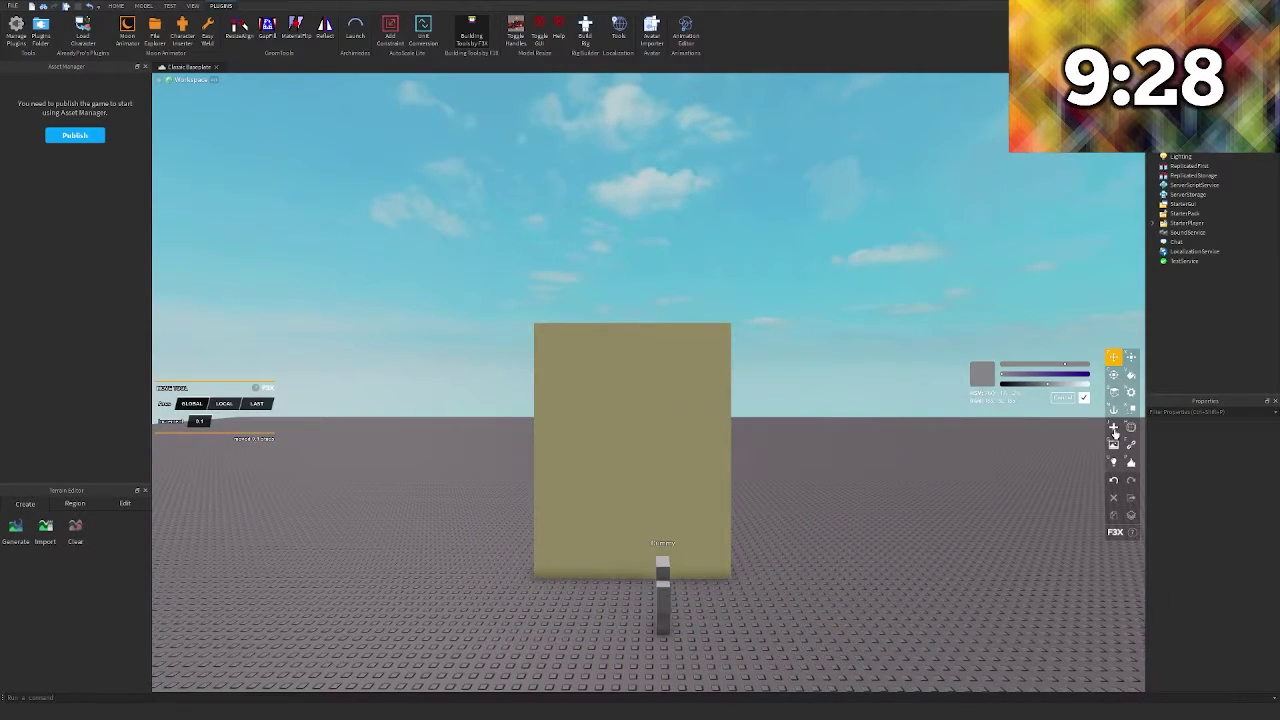
click(1114, 429)
right_drag(438, 634, 441, 637)
click(465, 583)
drag(433, 560, 426, 260)
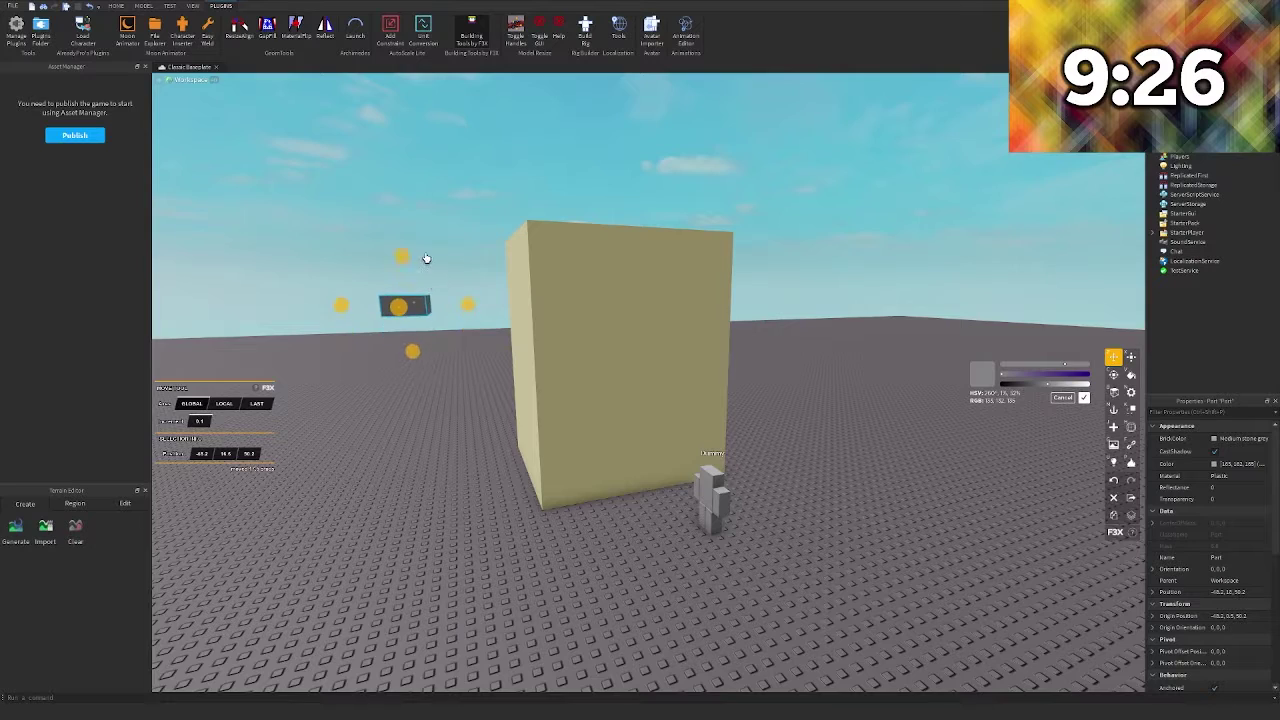
Stretch the raised part into a long slab and move it across to the building block
key(x)
right_drag(426, 260, 443, 314)
drag(508, 350, 878, 364)
key(a)
right_drag(694, 363, 694, 363)
key(z)
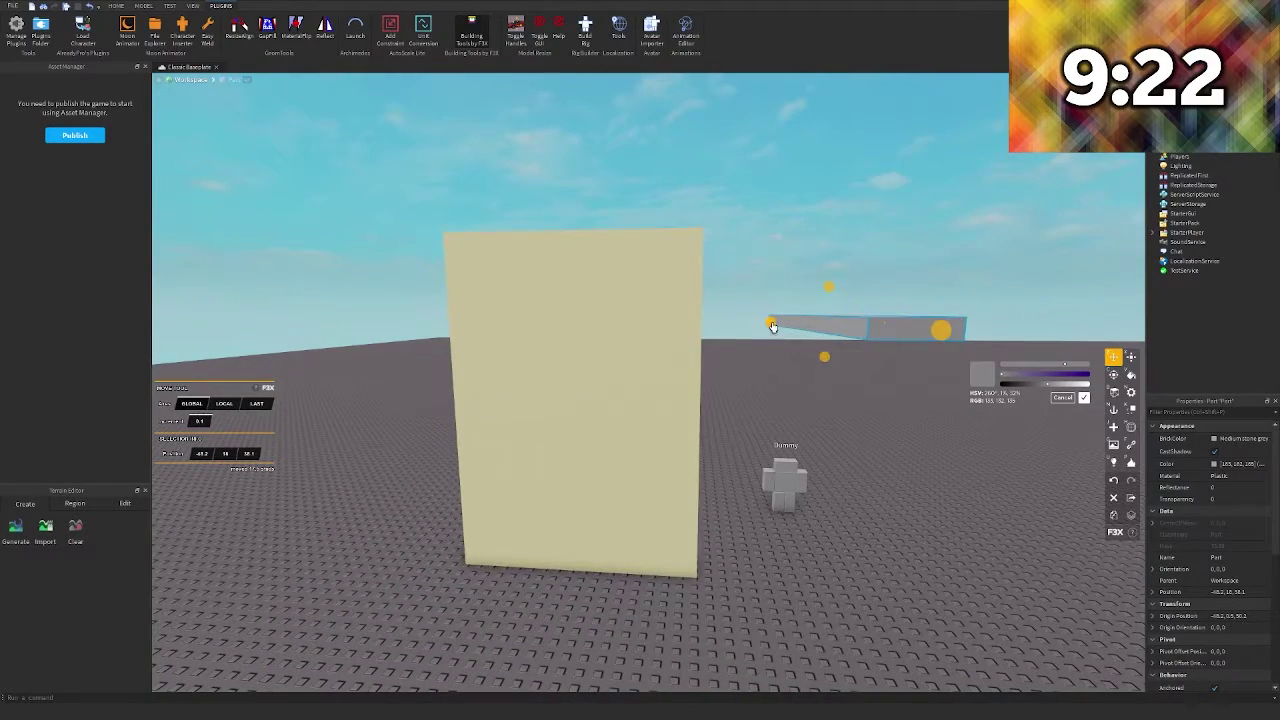
drag(771, 324, 571, 343)
Fit the slab to the building block's width and align it with the block's sides
key(c)
key(x)
key(a)
key(w)
right_drag(571, 343, 574, 337)
key(e)
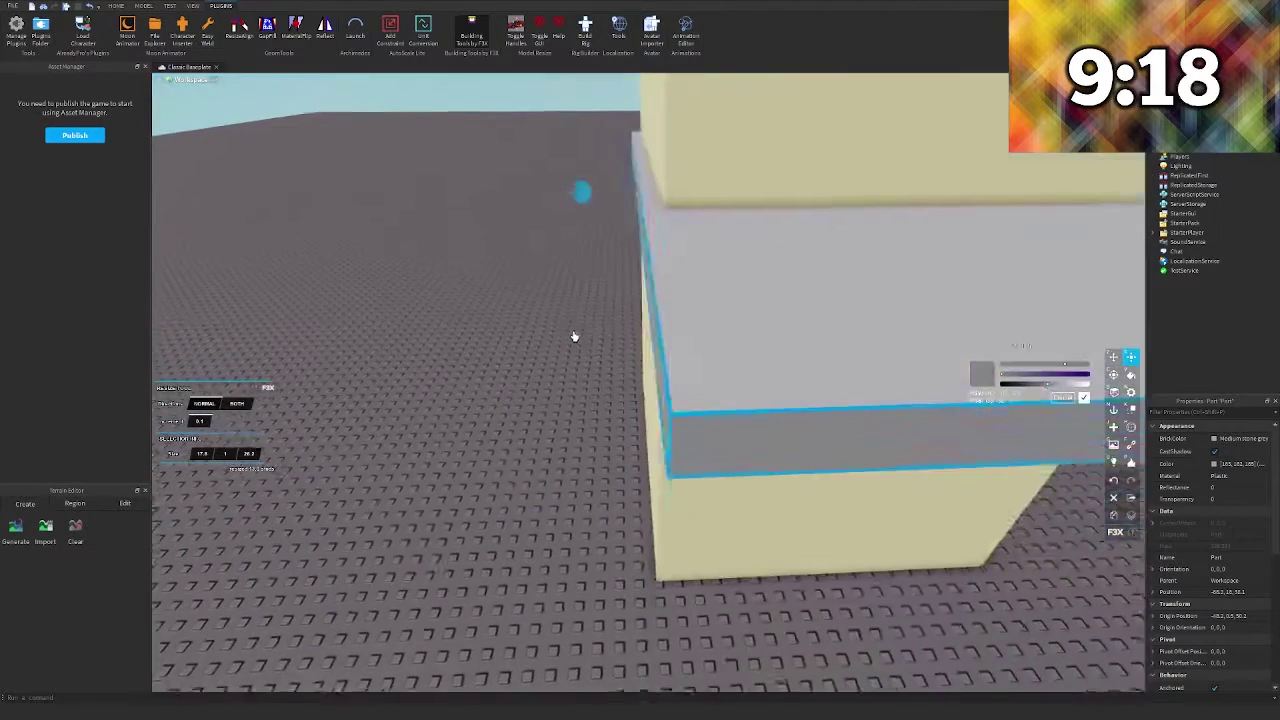
drag(574, 337, 604, 308)
Rotate the slab 45 degrees to tilt it as a roof slope
right_drag(604, 308, 595, 313)
key(a)
key(s)
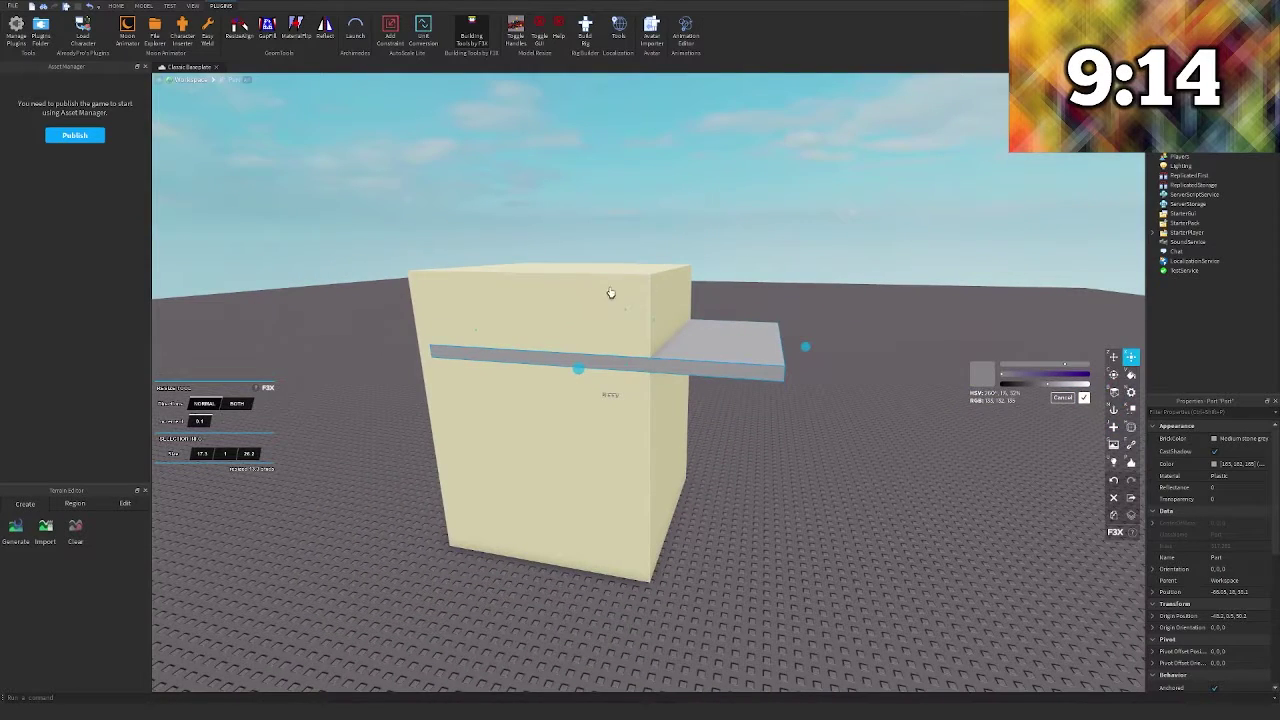
key(c)
drag(843, 358, 826, 520)
Shift the tilted slab toward one side of the building block and shorten its ends to fit a single roof slope
key(z)
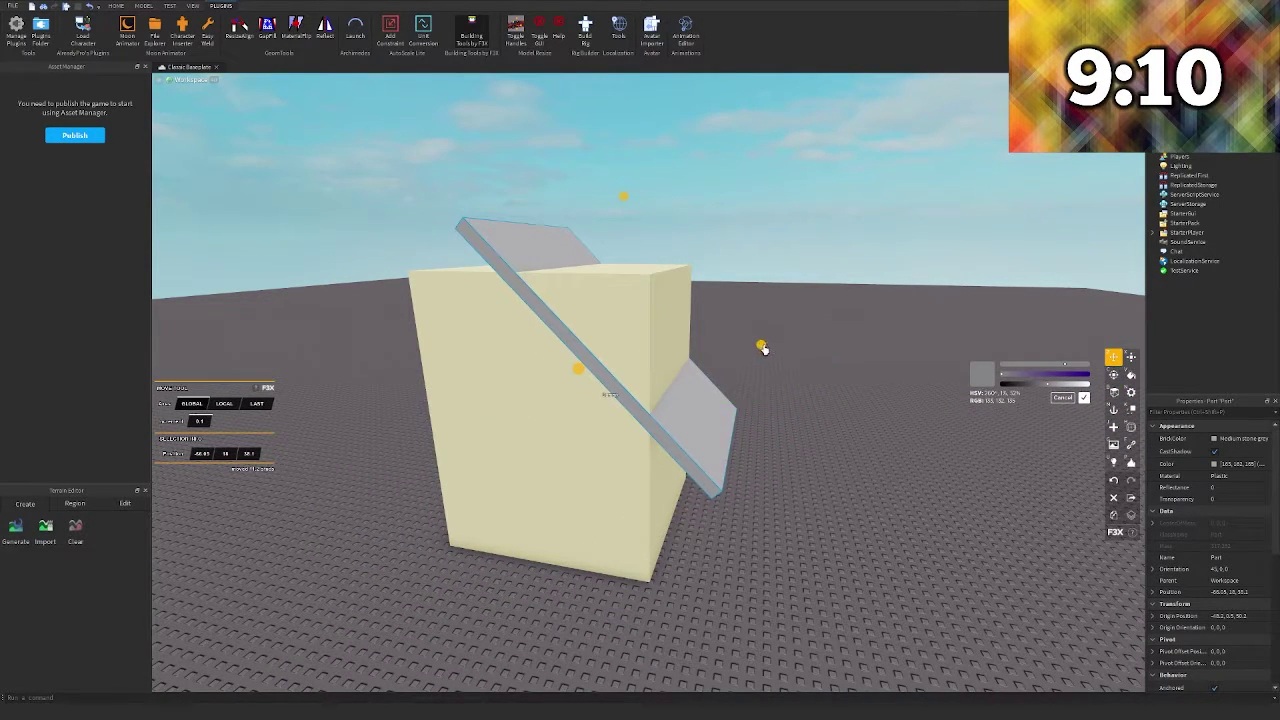
drag(760, 346, 801, 348)
key(x)
drag(787, 463, 711, 398)
key(a)
right_drag(722, 391, 620, 306)
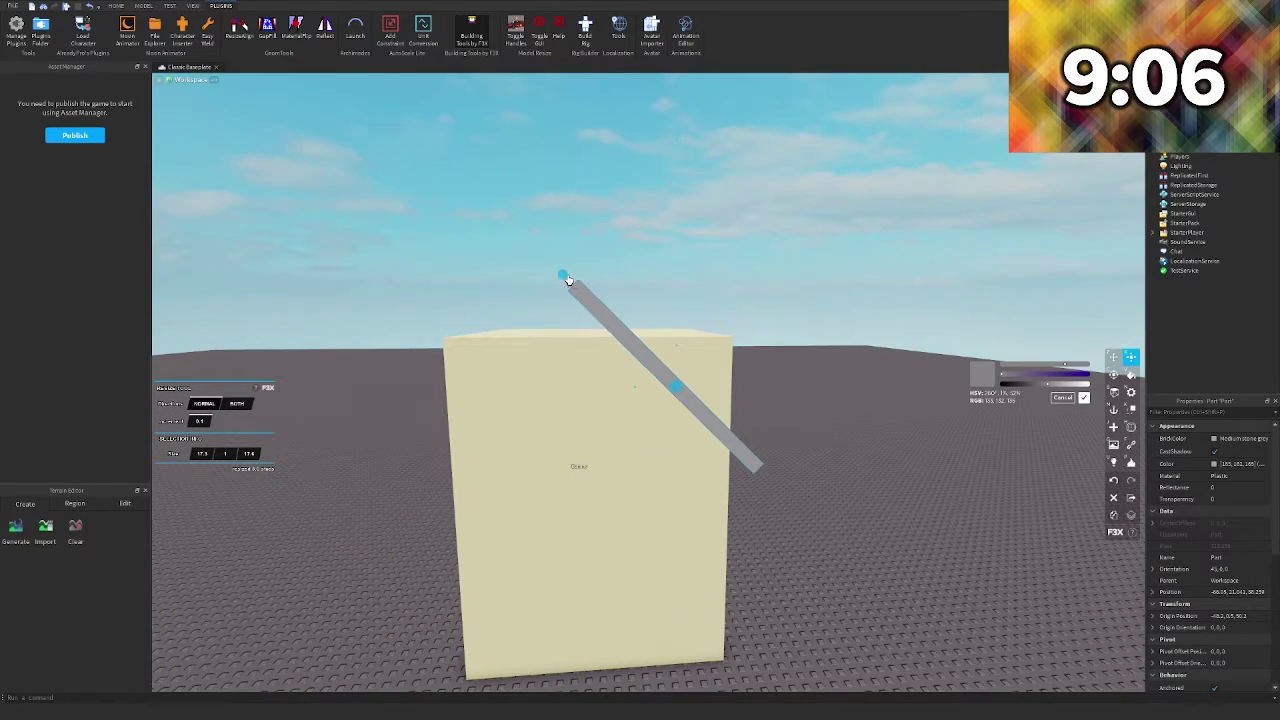
key(s)
key(z)
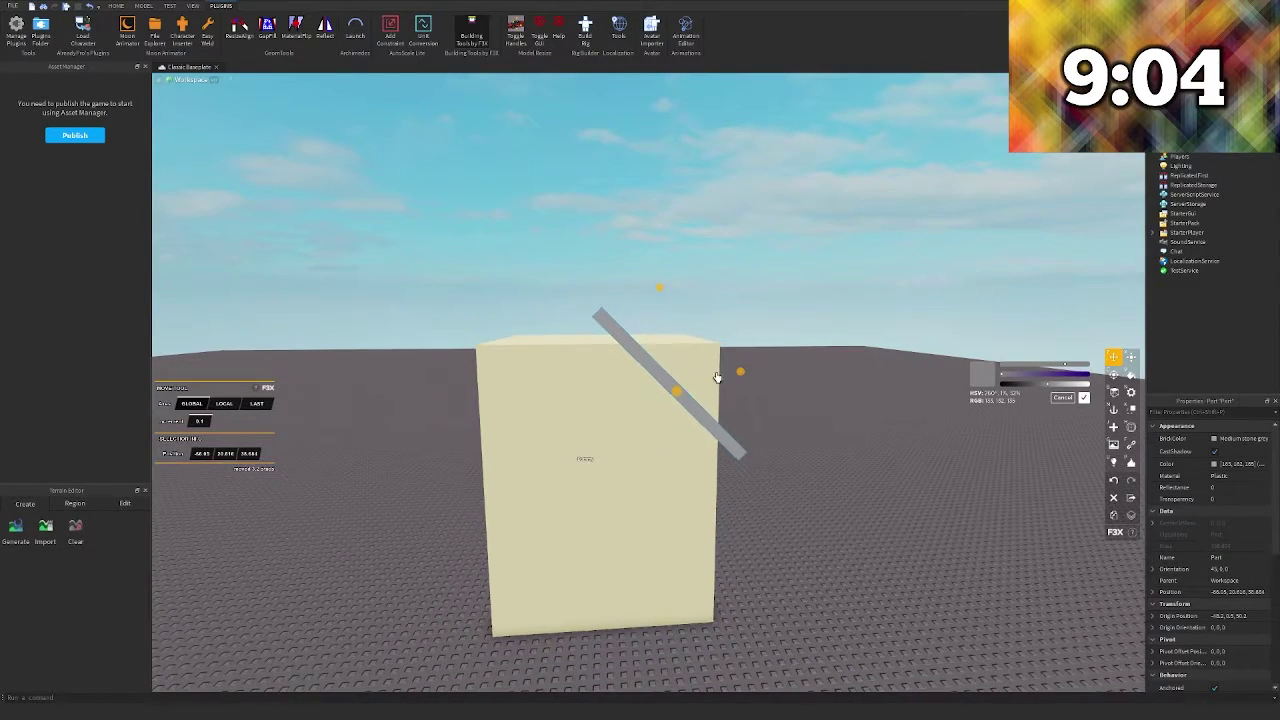
Try to reflect the roof slab across its upper end face, and undo the reflection
key(w)
key(a)
right_drag(502, 121, 501, 122)
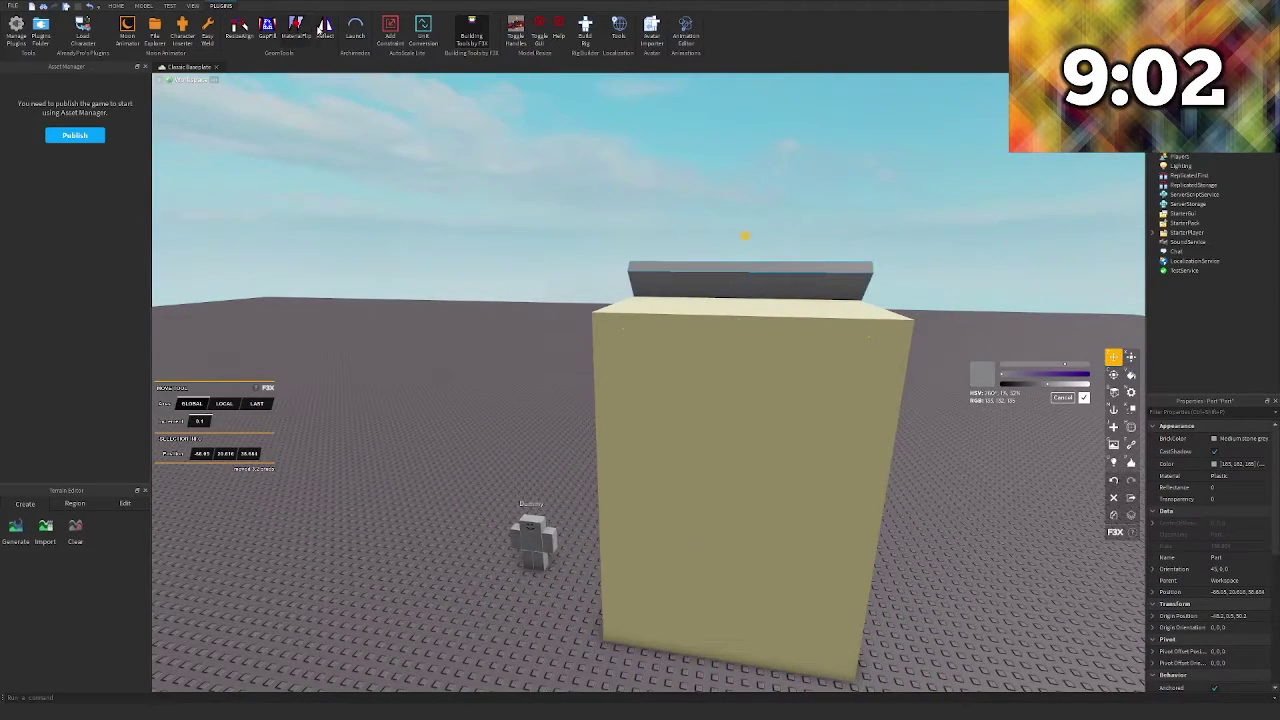
click(325, 29)
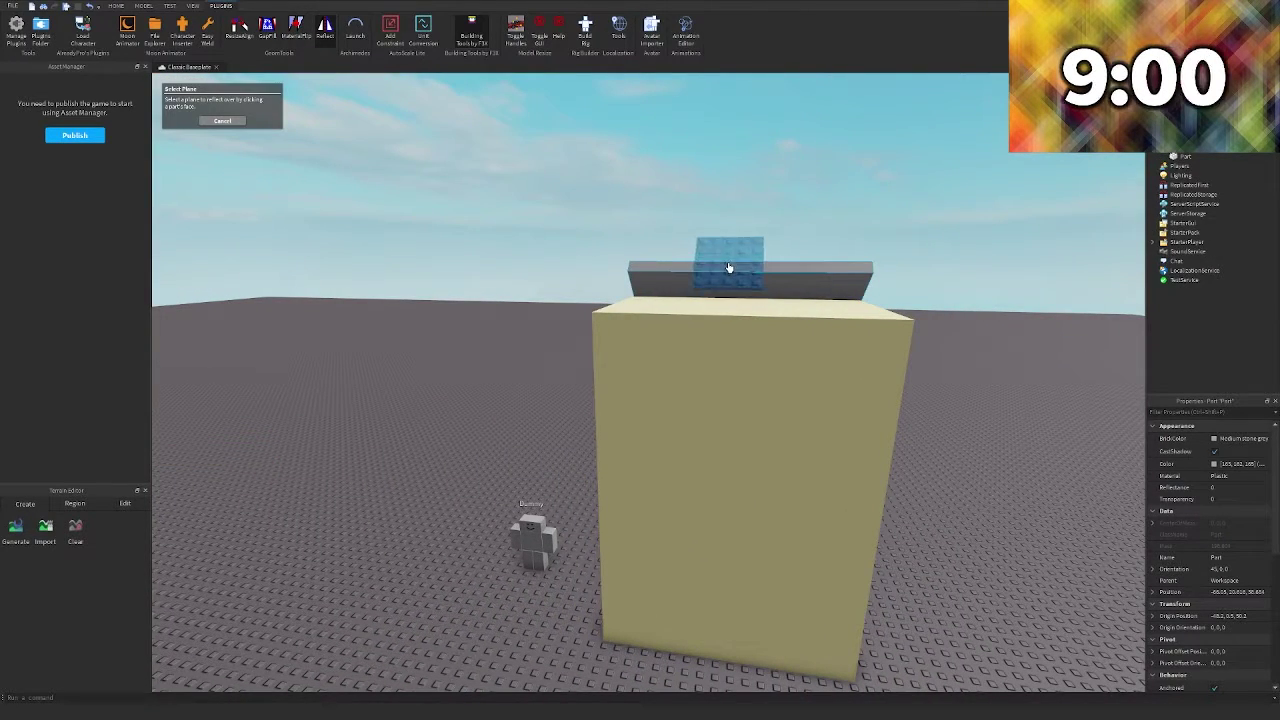
click(728, 268)
key(d)
key(ctrl+z)
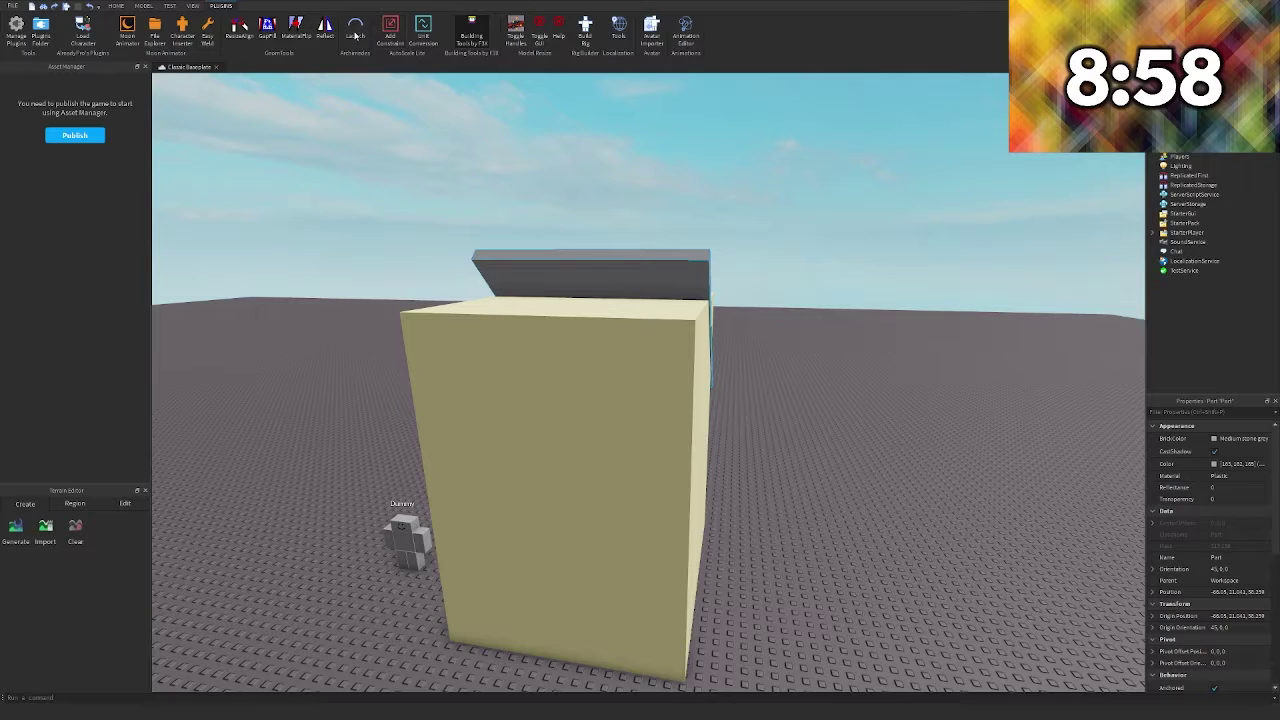
Reflect the roof slab across the face at its upper edge to create the opposite slope
click(325, 28)
click(605, 272)
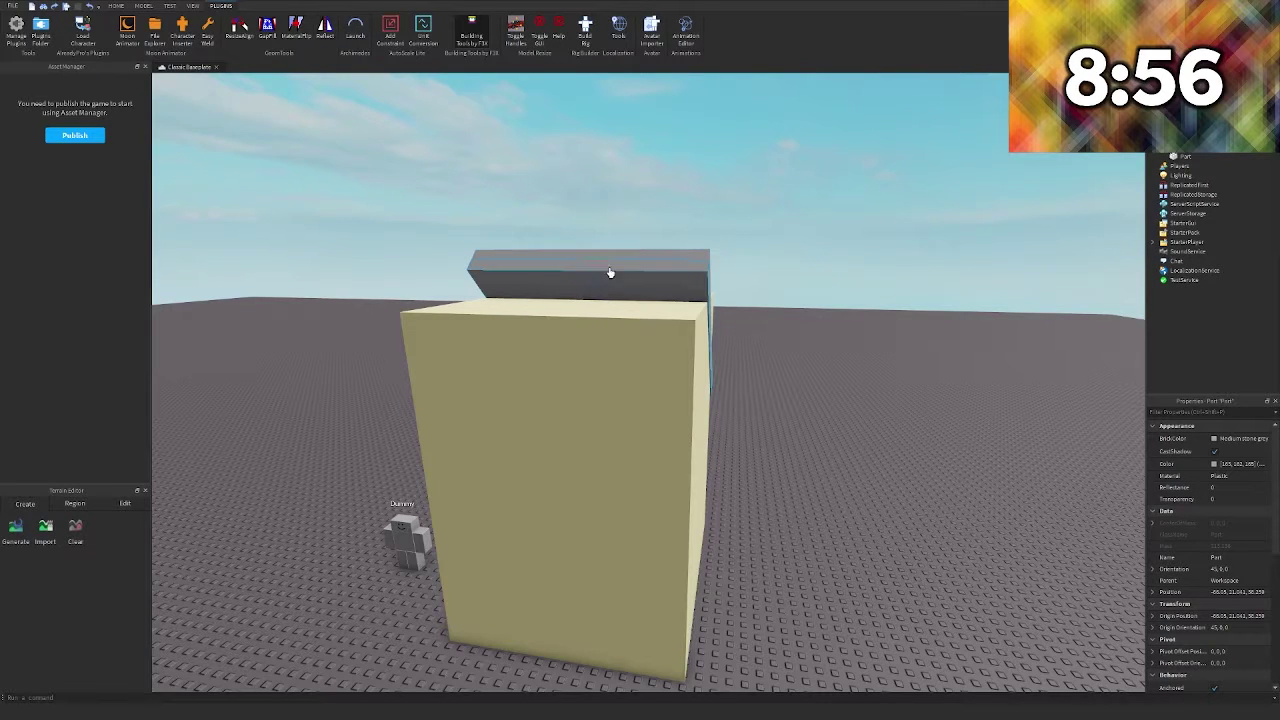
key(d)
right_drag(663, 255, 670, 290)
Extend the roof slope's lower end past the building block's side, and select both roof slabs for resizing
click(479, 37)
key(d)
key(ctrl+d)
drag(775, 399, 571, 540)
key(a)
key(s)
key(c)
key(s)
key(z)
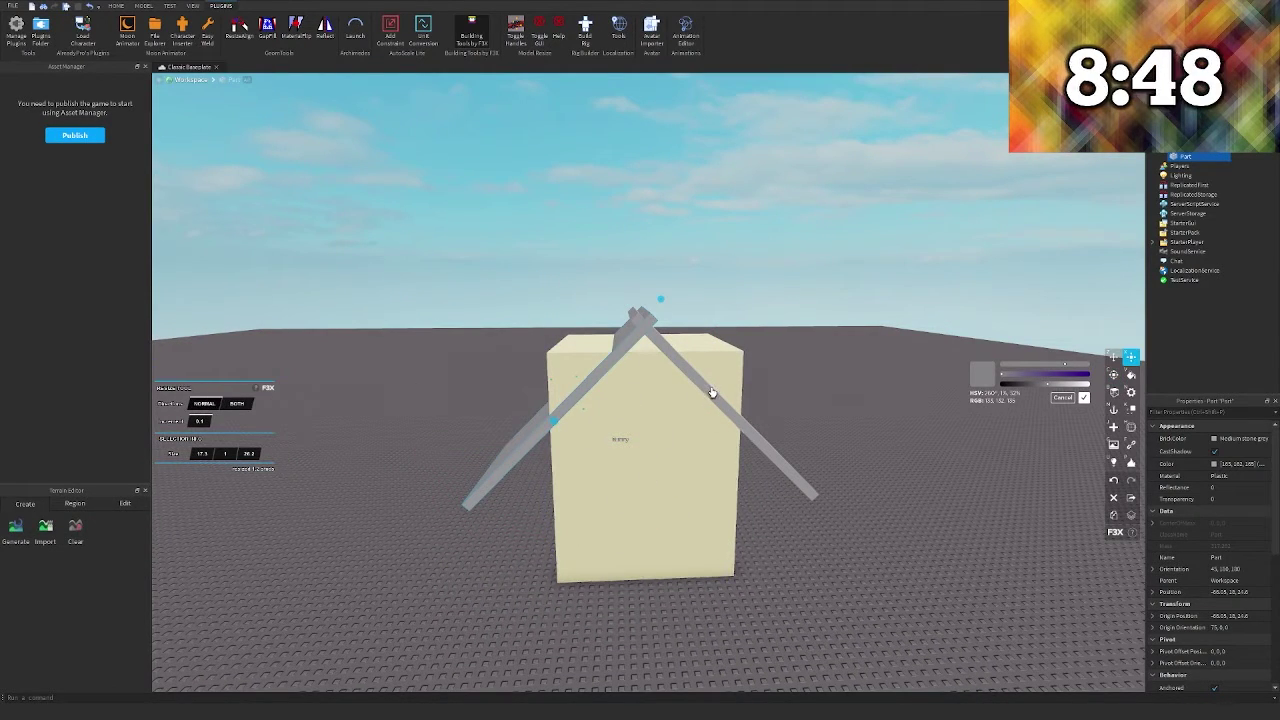
shift+click(711, 393)
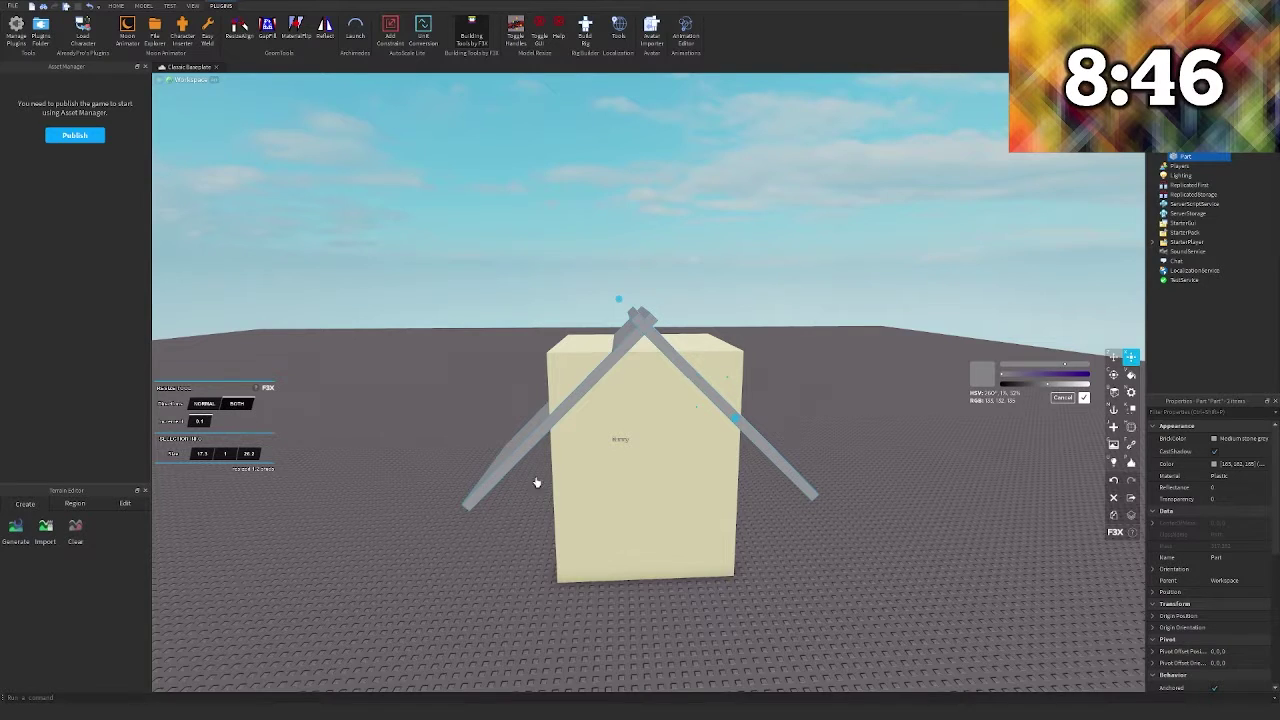
Shorten both selected roof slabs, leaving a gap between their upper ends at the ridge
key(d)
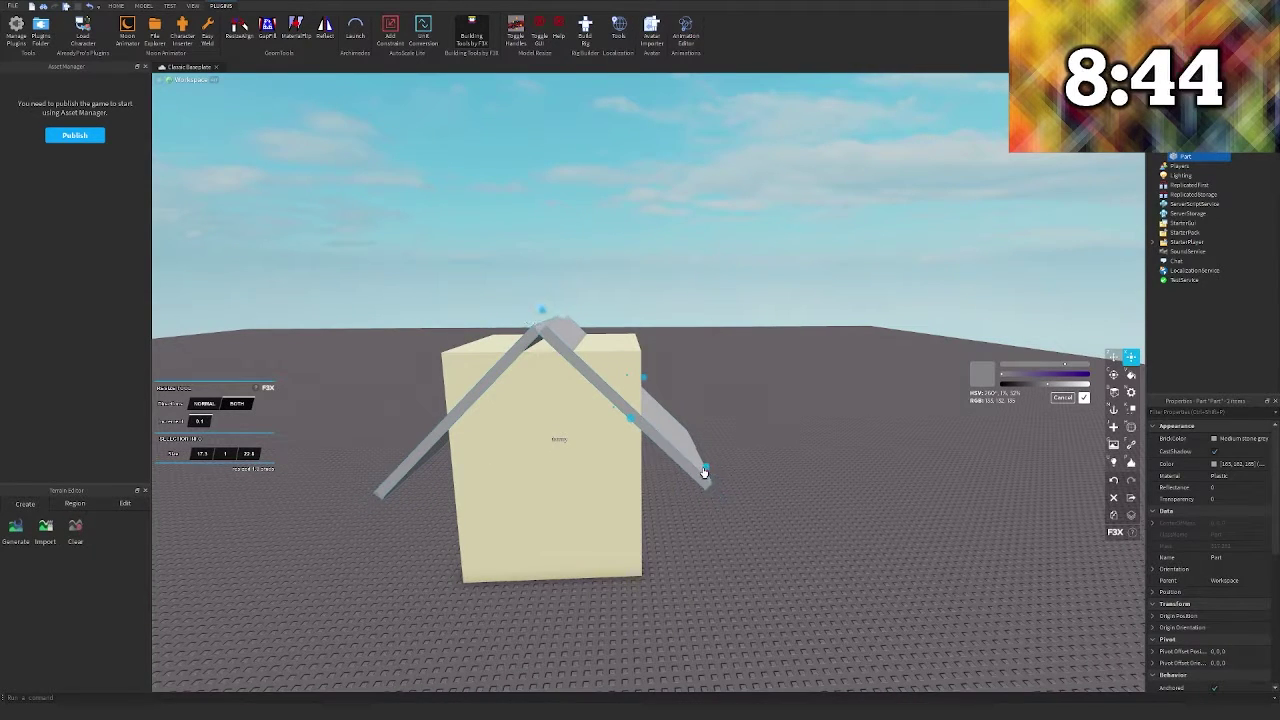
drag(692, 467, 674, 449)
scroll(711, 400, down, 5)
click(732, 358)
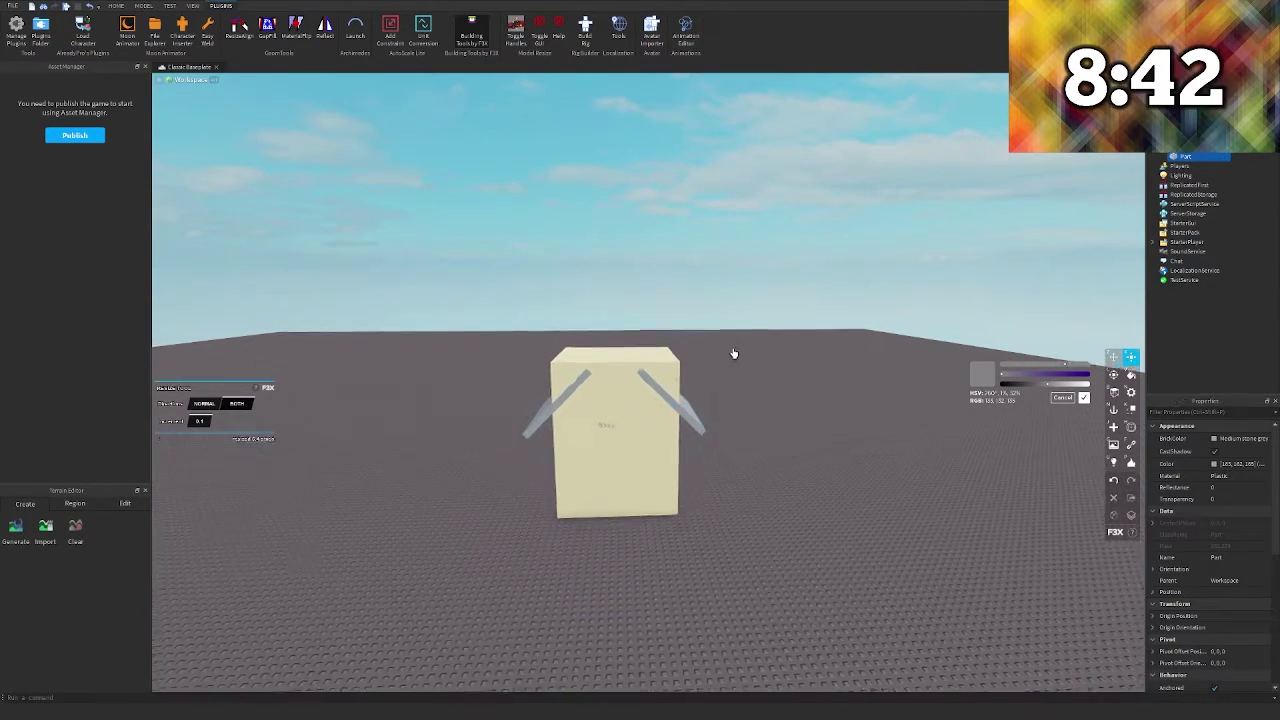
Extend the left roof slab's upper end past the top of the building block
key(z)
key(w)
click(603, 366)
key(x)
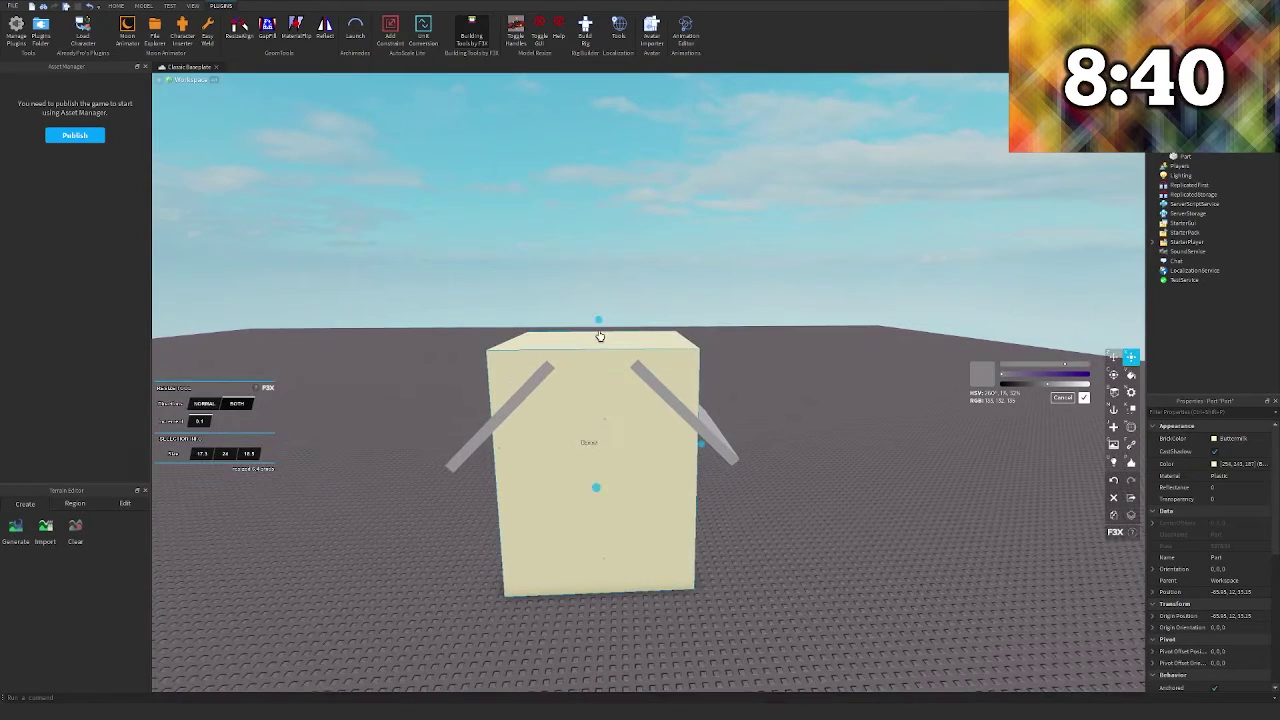
click(562, 335)
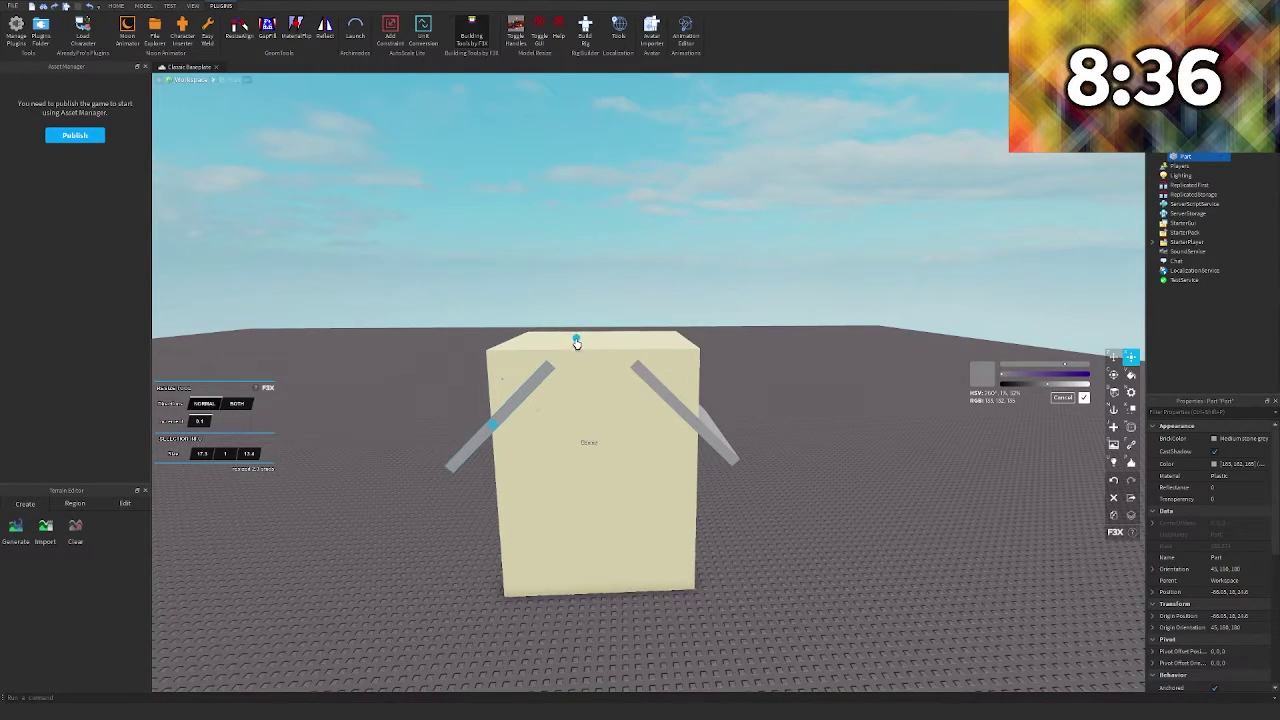
click(634, 302)
Extend the right roof slab's upper end up to the ridge above the building block
click(646, 377)
key(w)
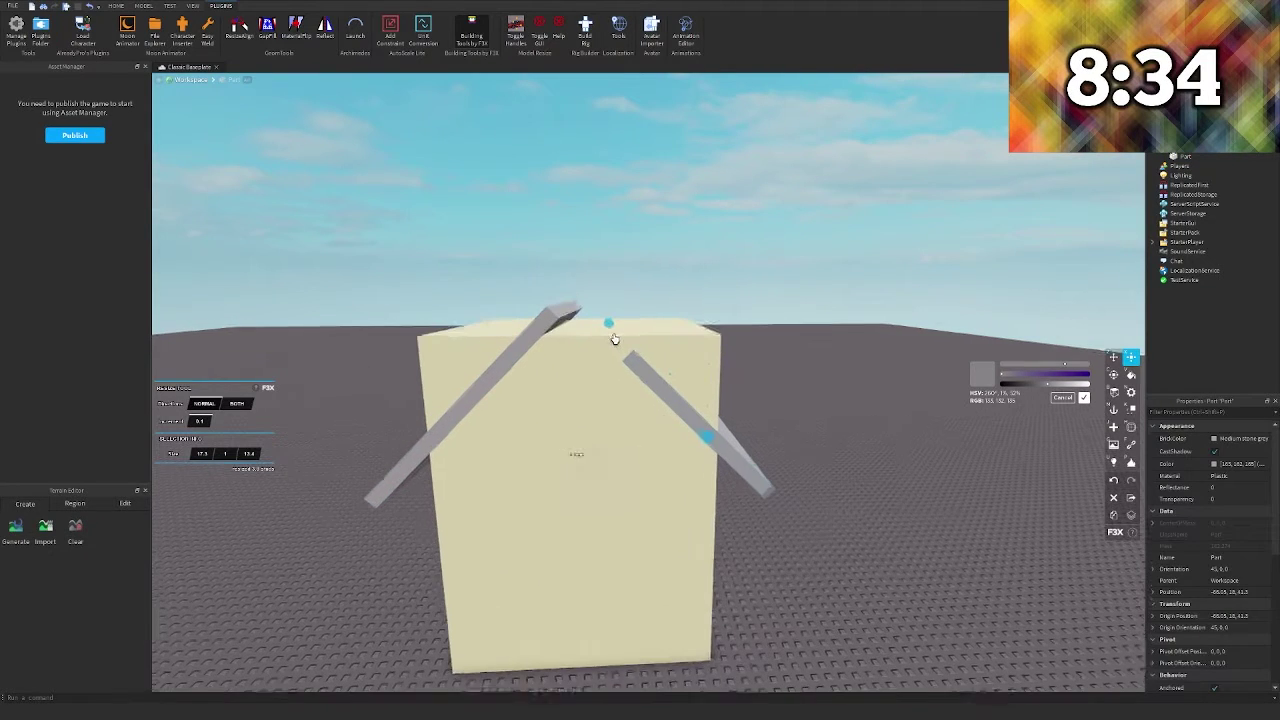
drag(608, 328, 566, 307)
right_drag(631, 274, 622, 274)
key(w)
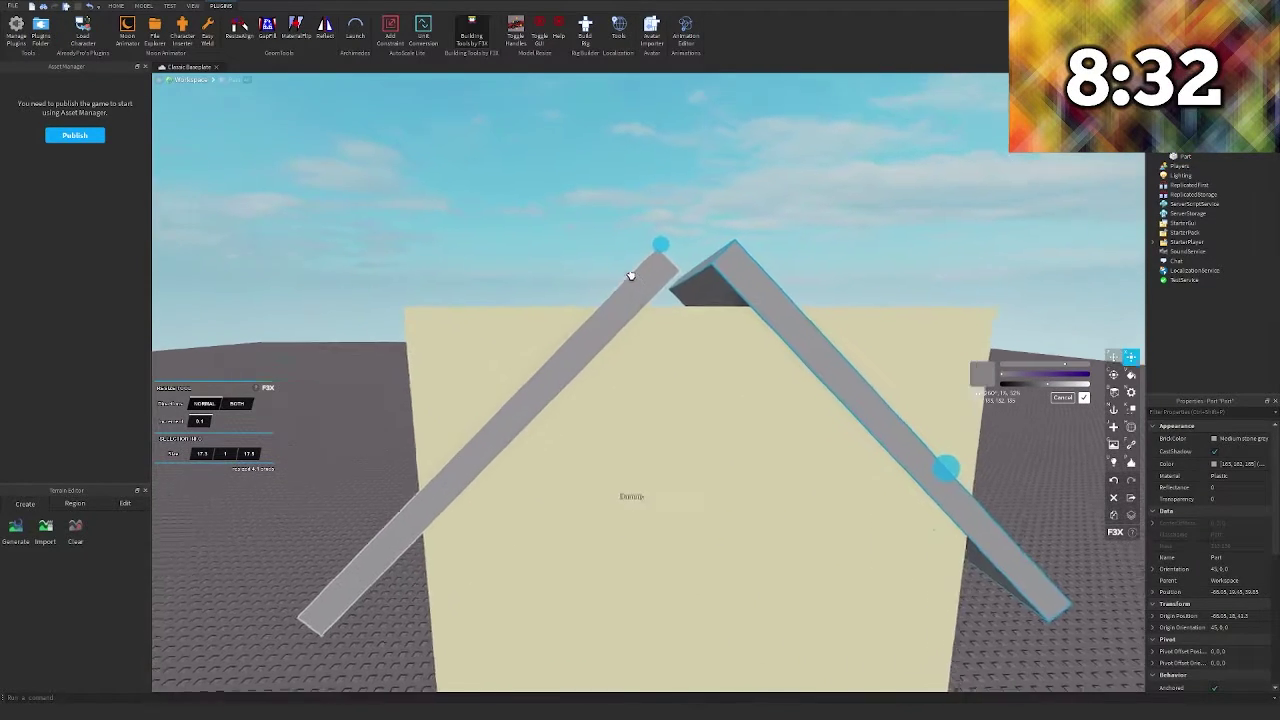
Lengthen the left roof slab's upper end to butt against the right slab at the ridge
key(s)
mouse_move(641, 278)
mouse_down()
mouse_move(622, 266)
mouse_move(666, 274)
mouse_up()
click(618, 317)
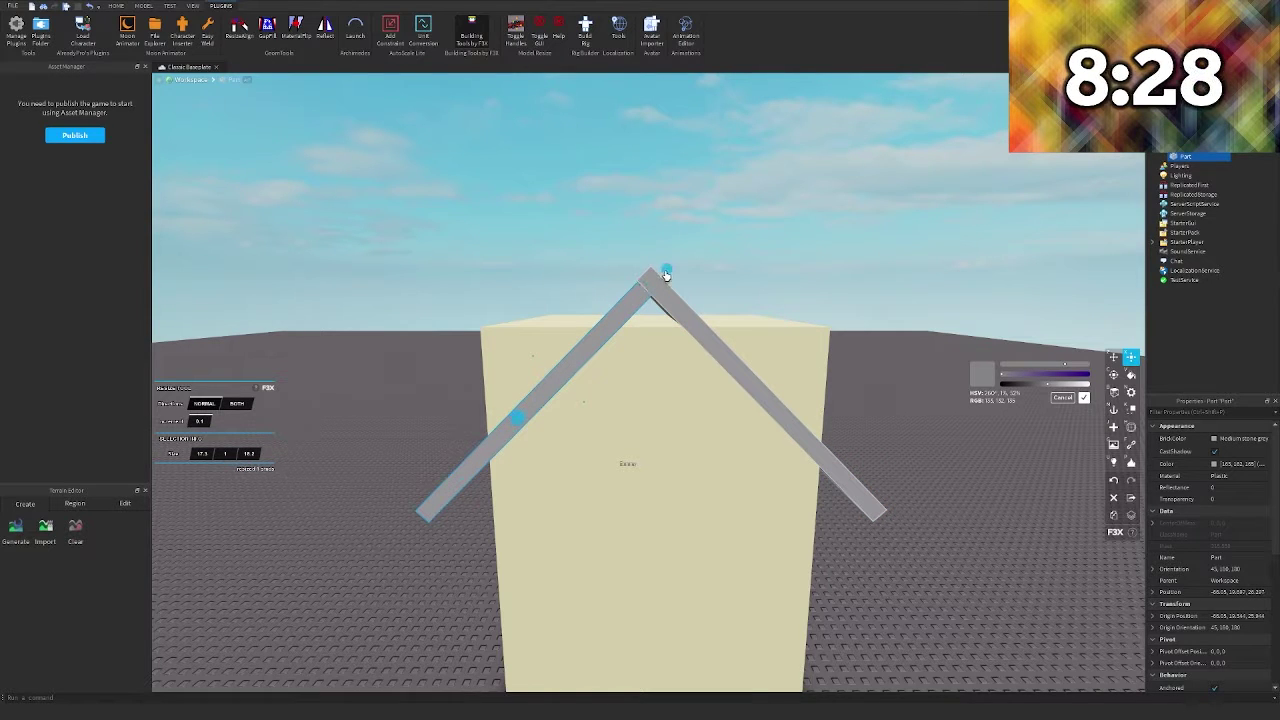
click(689, 234)
Examine the ridge joint, adjust the right slab's upper end, and pull the left slab back to open a gap
key(w)
right_drag(689, 234, 689, 234)
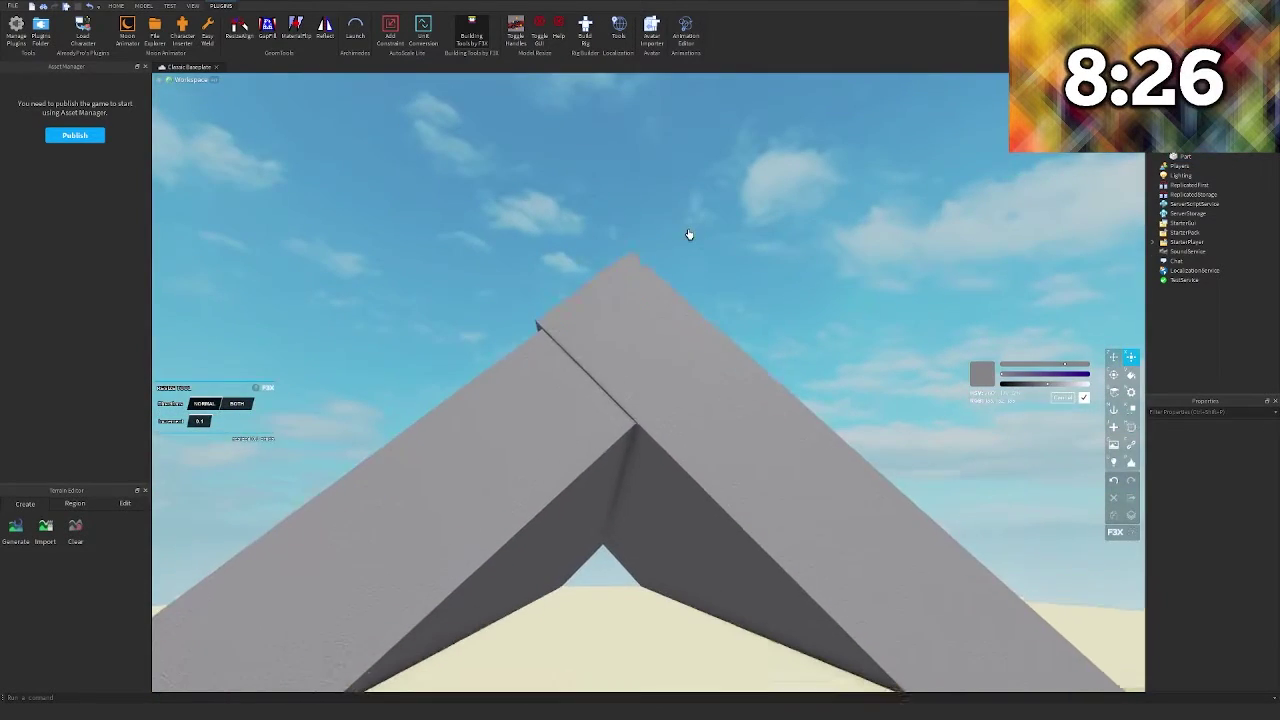
click(636, 353)
click(636, 353)
scroll(594, 357, down, 5)
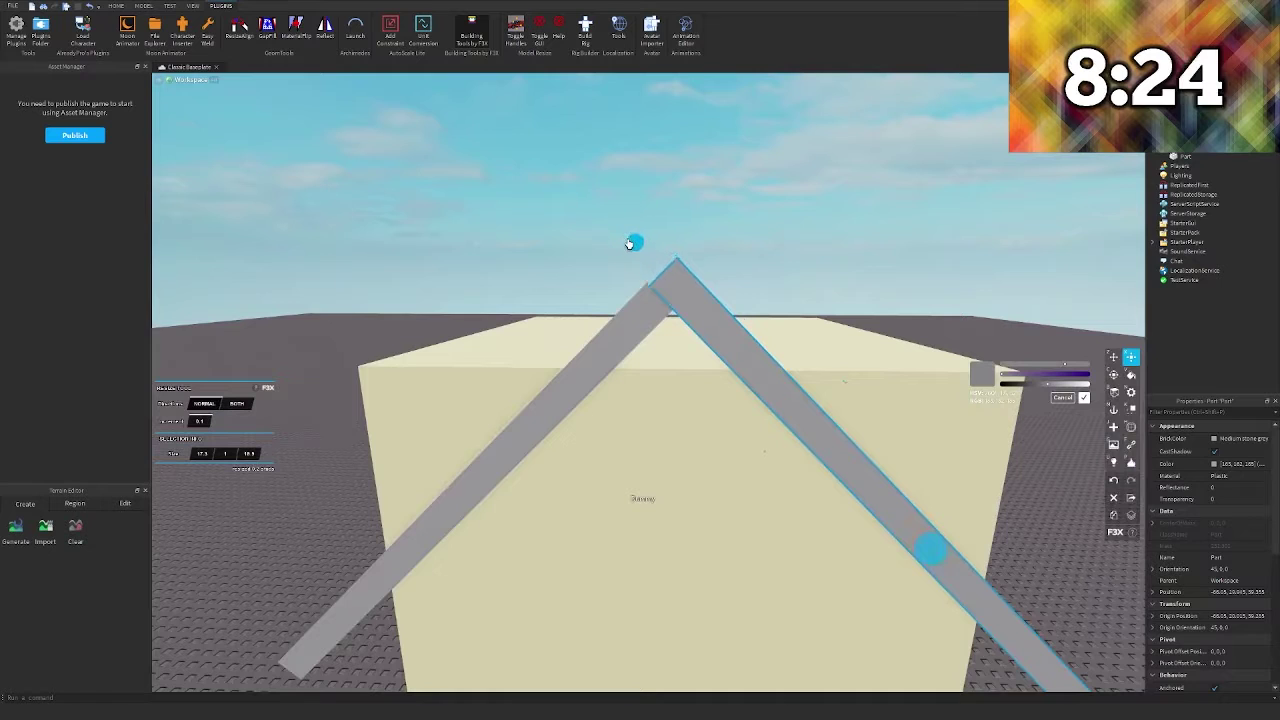
click(684, 215)
scroll(703, 283, down, 3)
scroll(680, 300, up, 5)
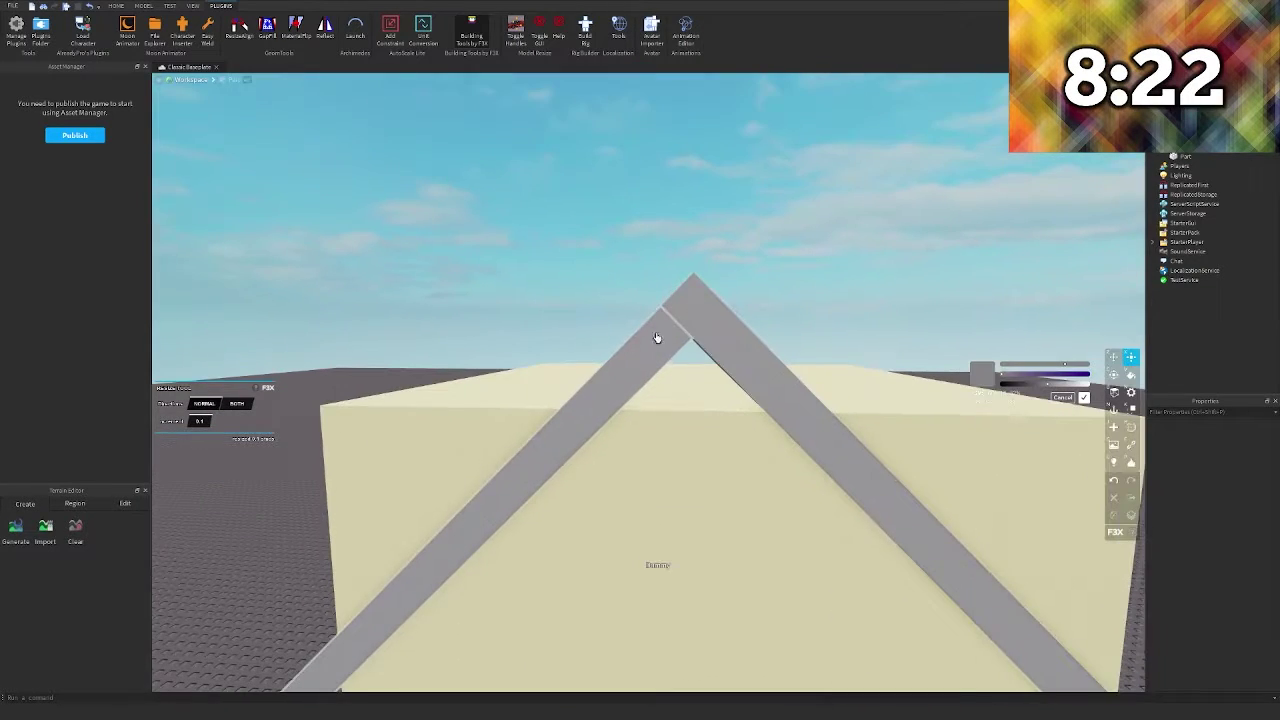
click(657, 338)
drag(715, 293, 682, 328)
click(727, 275)
Use ResizeAlign on the facing ends of the two roof slabs to close the ridge into a clean joint
key(w)
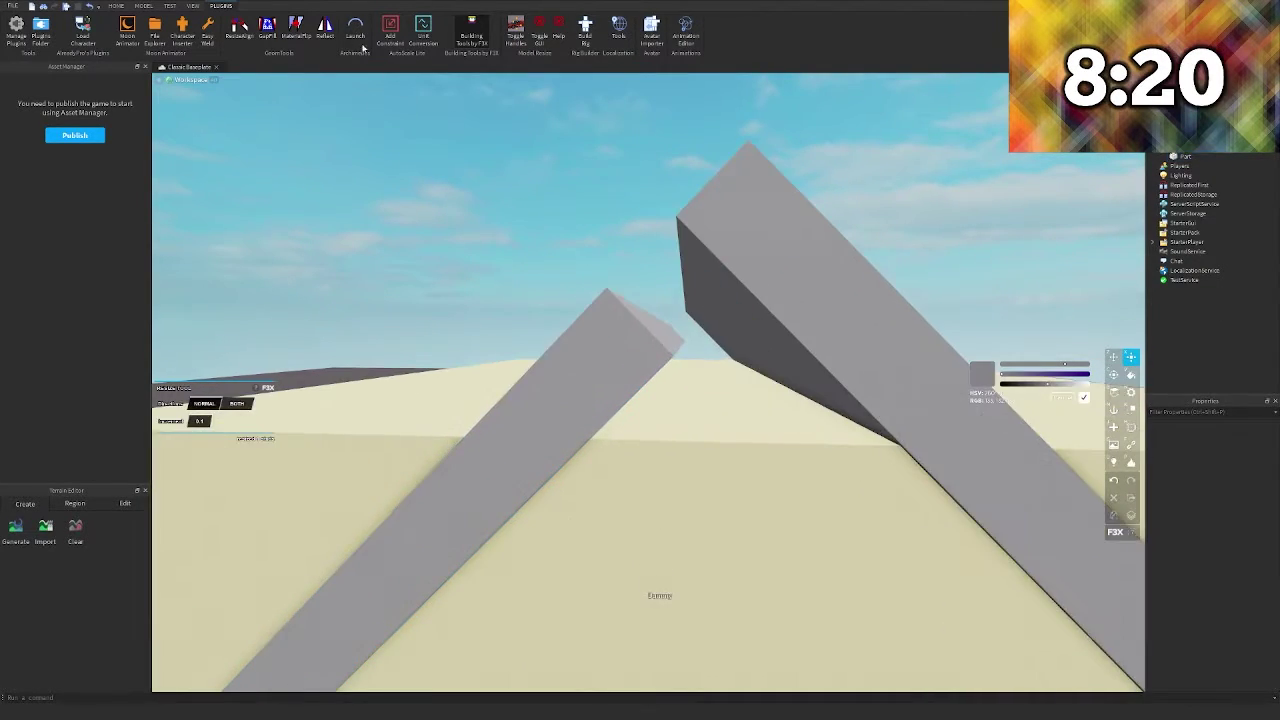
key(s)
key(d)
click(240, 30)
click(640, 357)
key(a)
right_drag(640, 357, 617, 377)
click(717, 361)
key(s)
Set the resize increment to 2 studs and shorten the lower ends of both roof slabs by one increment
click(476, 35)
key(w)
scroll(616, 377, up, 2)
click(491, 297)
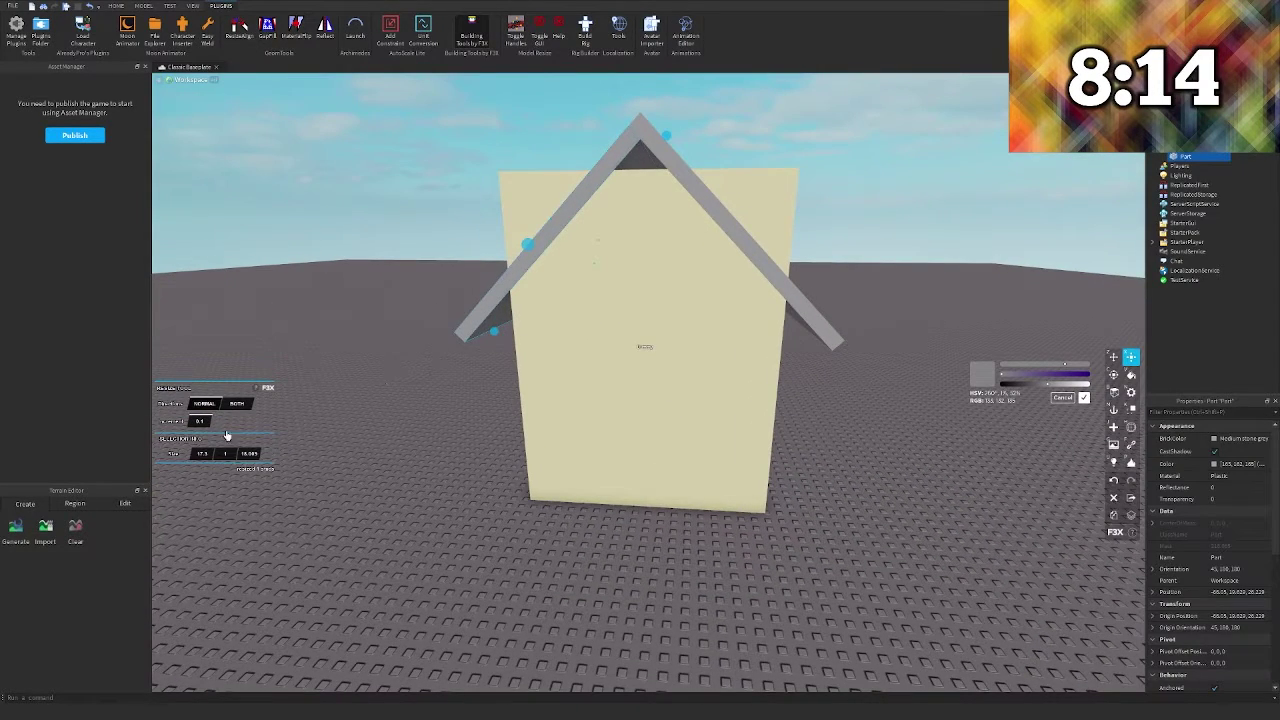
text(2)
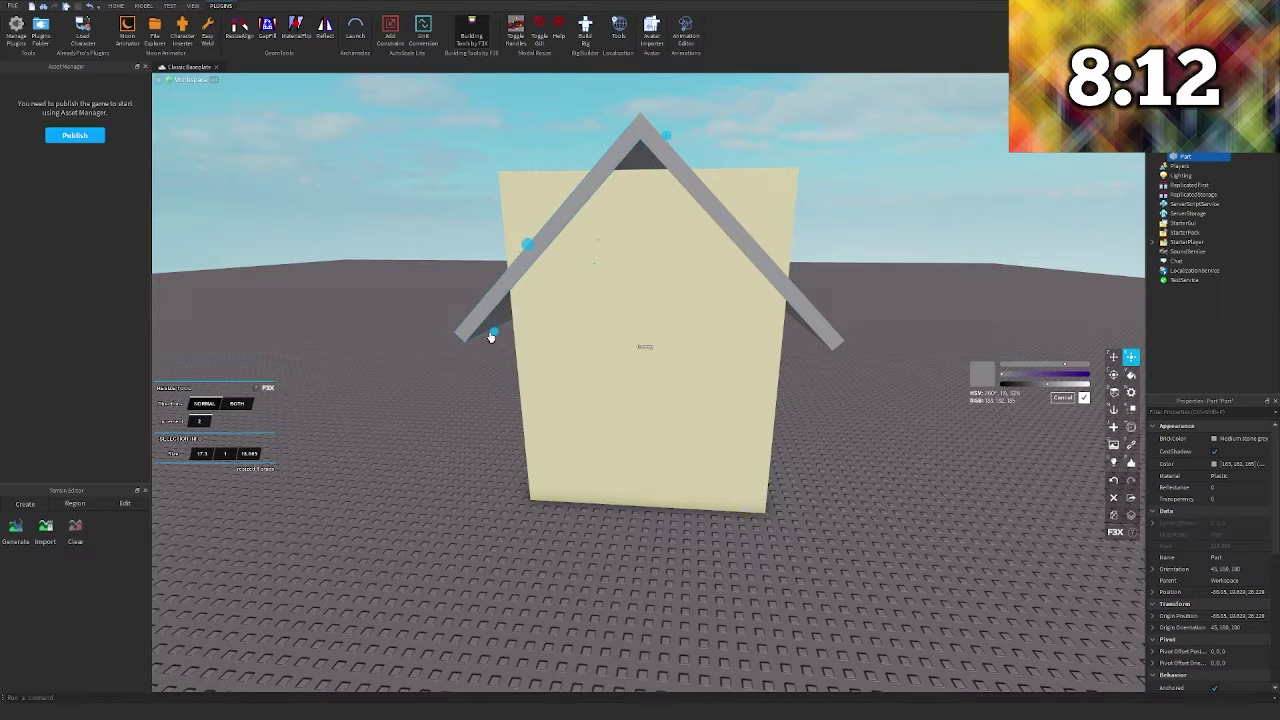
click(831, 333)
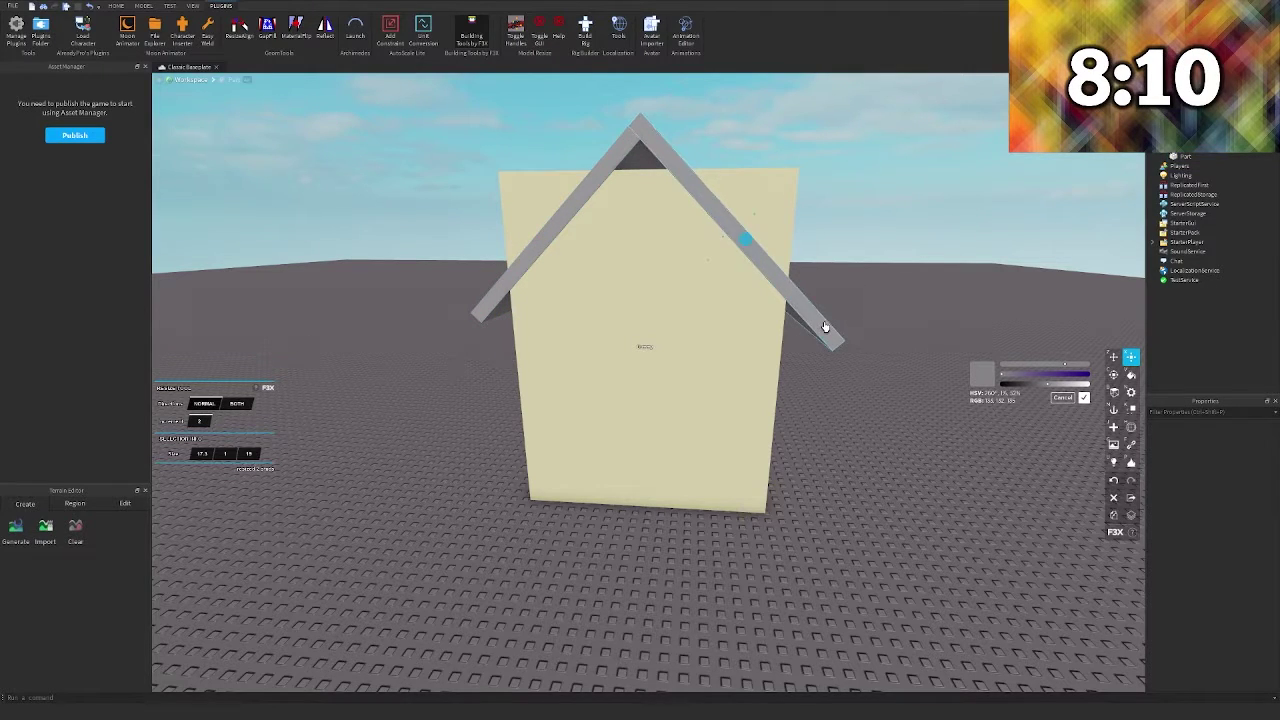
key(d)
drag(794, 340, 780, 320)
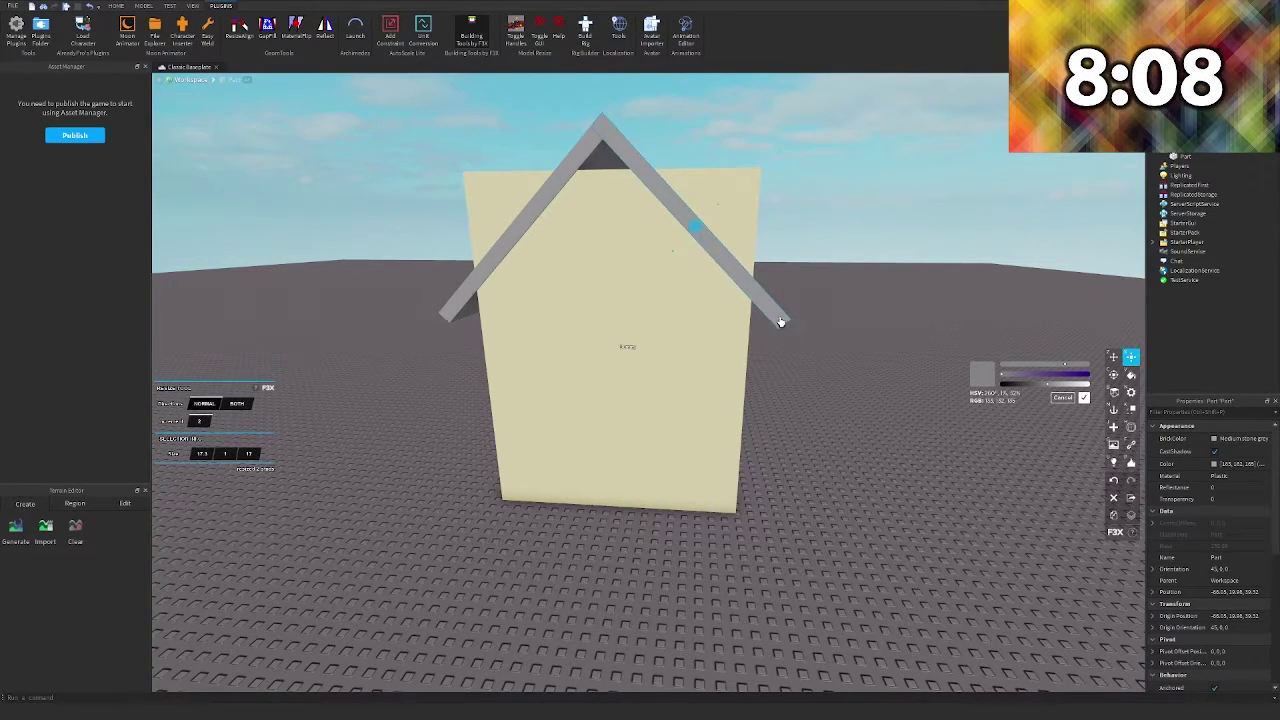
key(s)
right_drag(780, 320, 797, 325)
click(755, 366)
Set the resize increment to 1, duplicate both roof slabs, and thicken the copies outward over the building block's upper corners
click(197, 421)
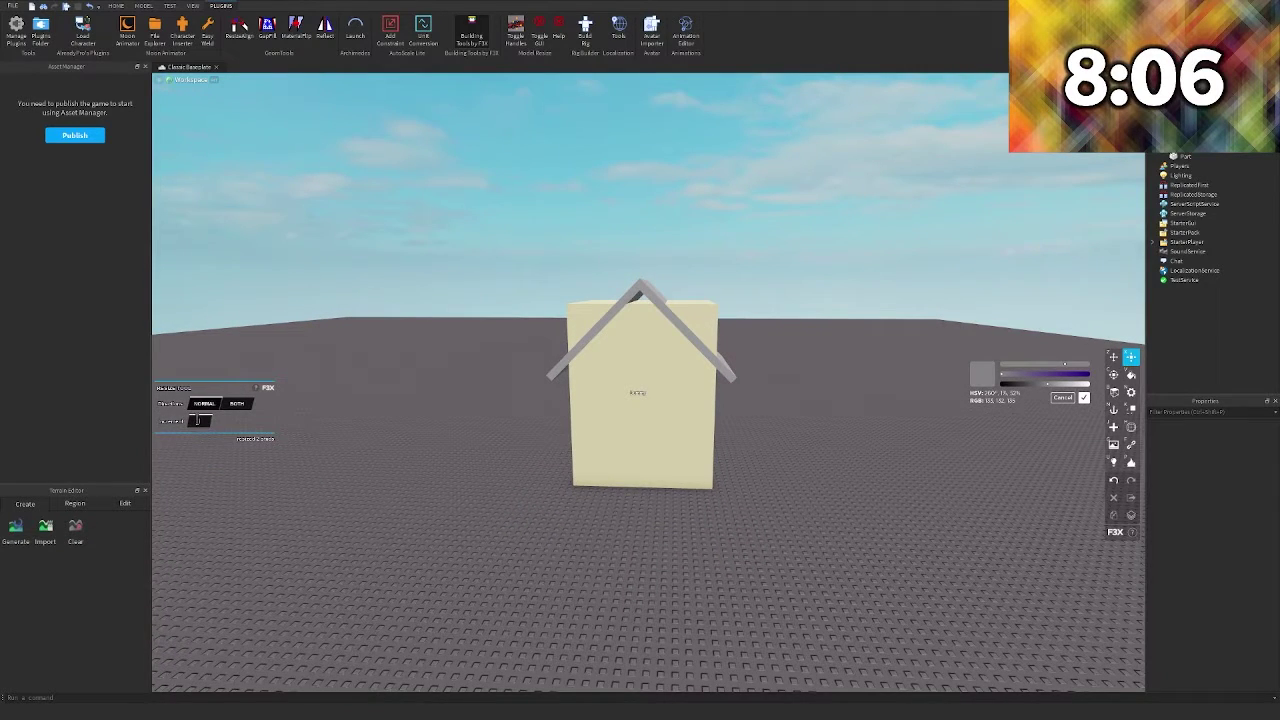
key(w)
key(a)
key(d)
key(s)
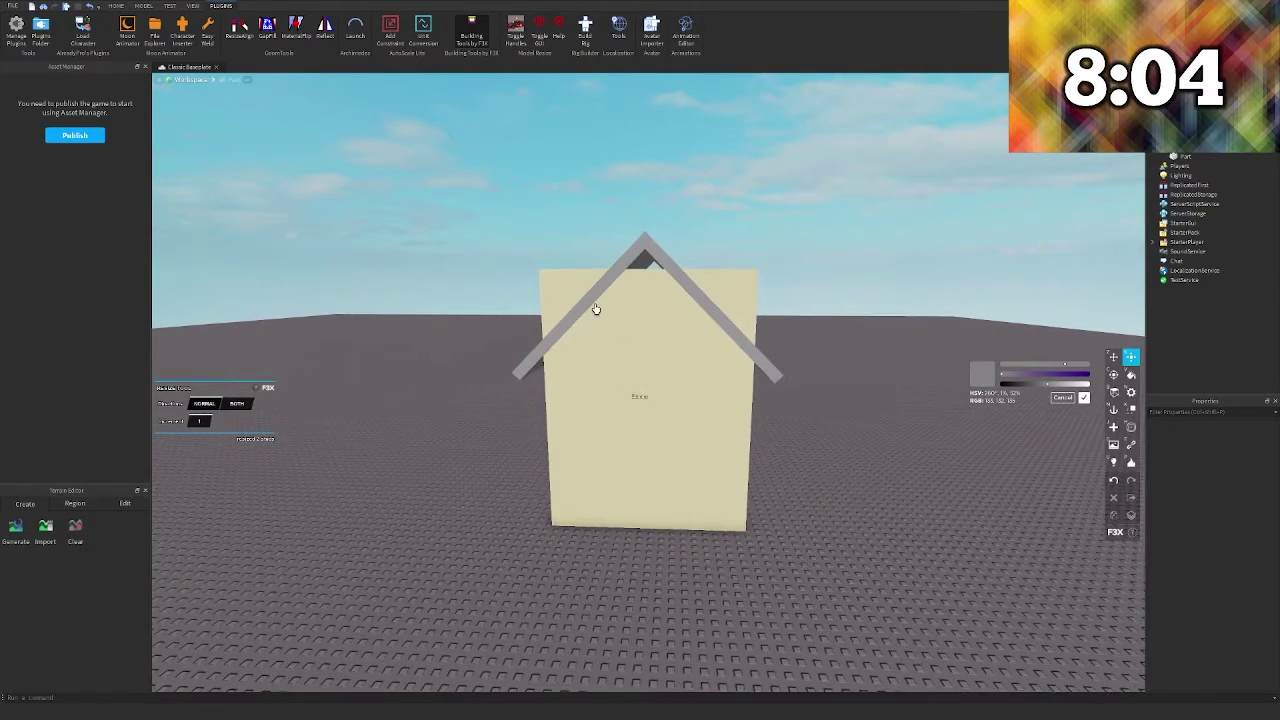
click(732, 338)
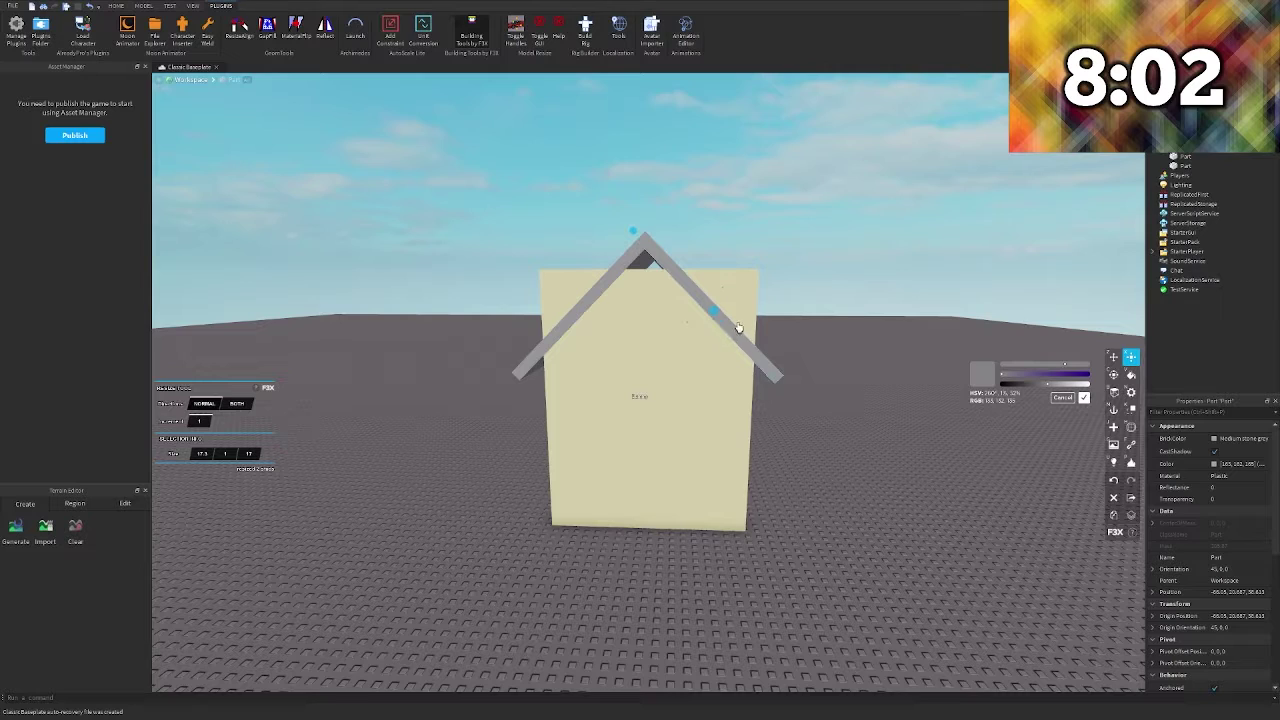
drag(722, 290, 856, 163)
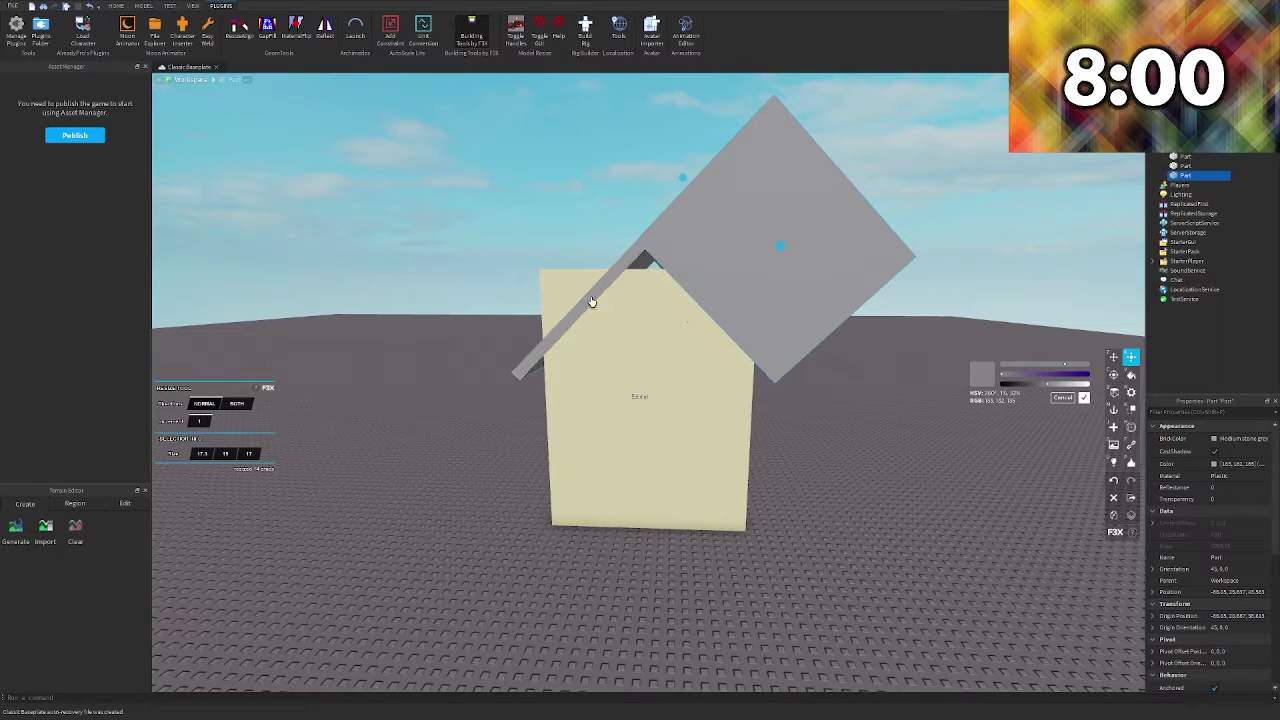
drag(577, 293, 447, 167)
key(z)
Negate the thickened slab copy over the right roof slope
click(797, 248)
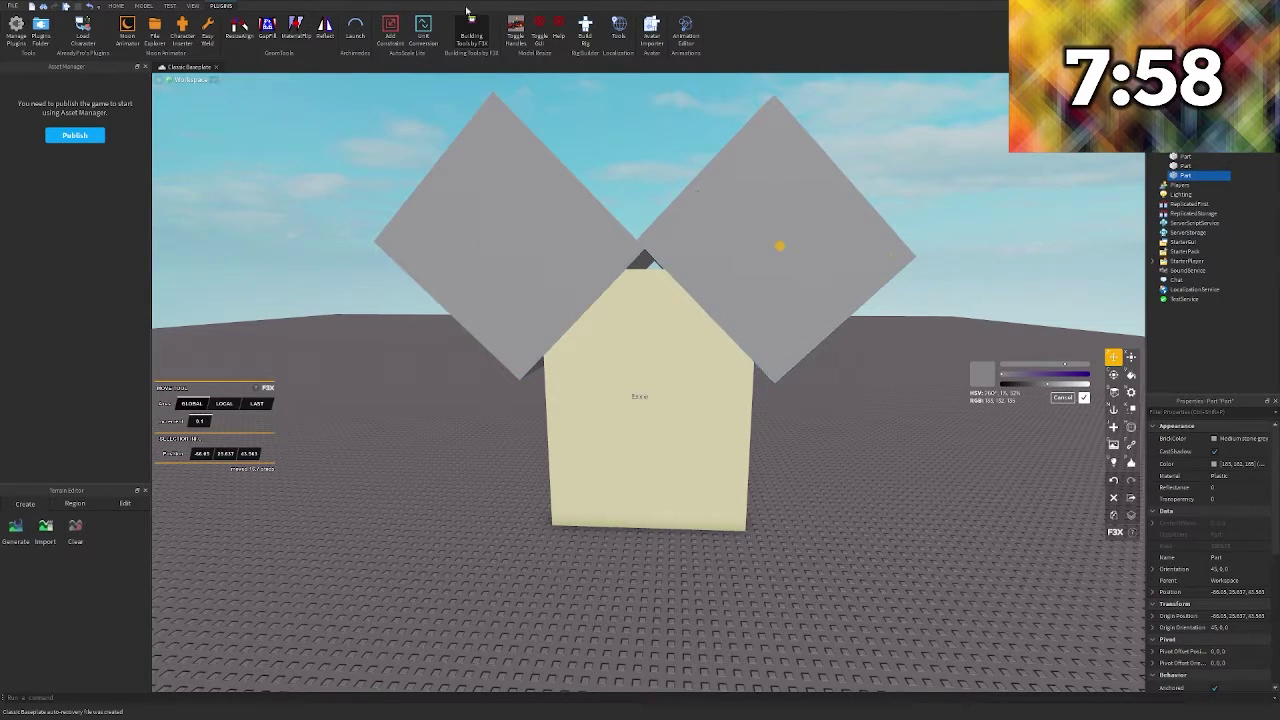
click(143, 6)
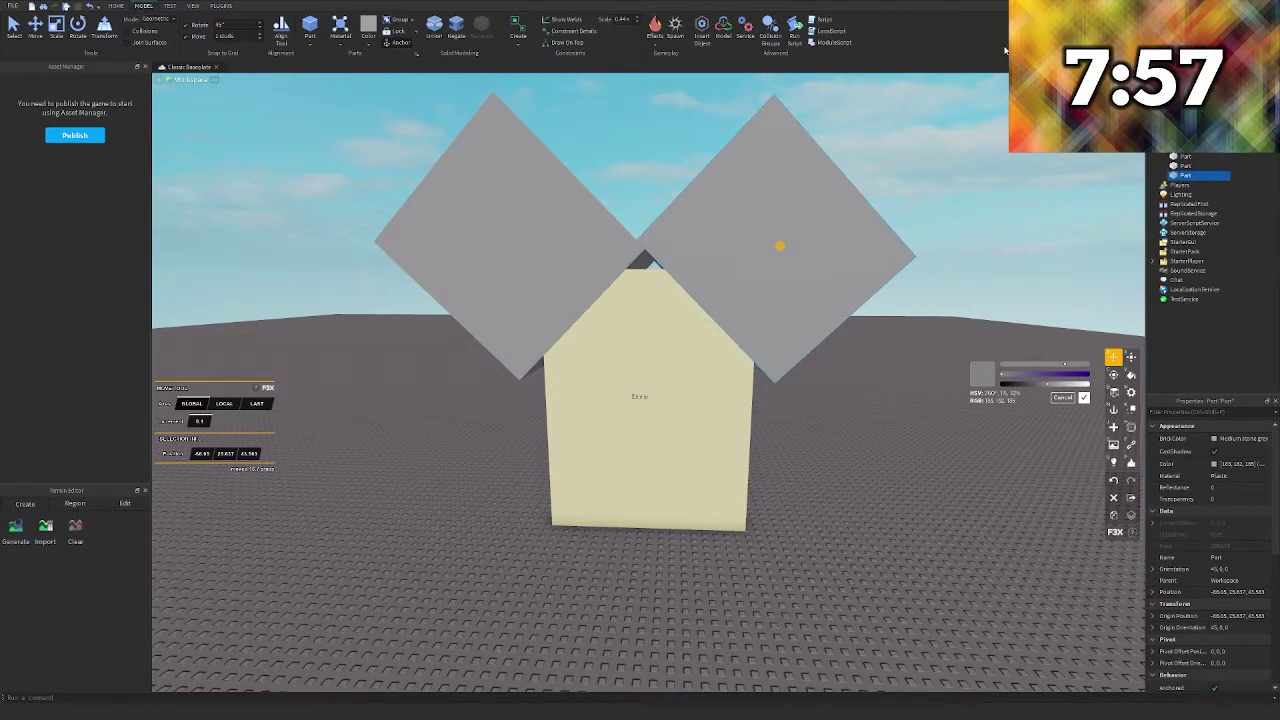
click(457, 30)
shift+click(643, 348)
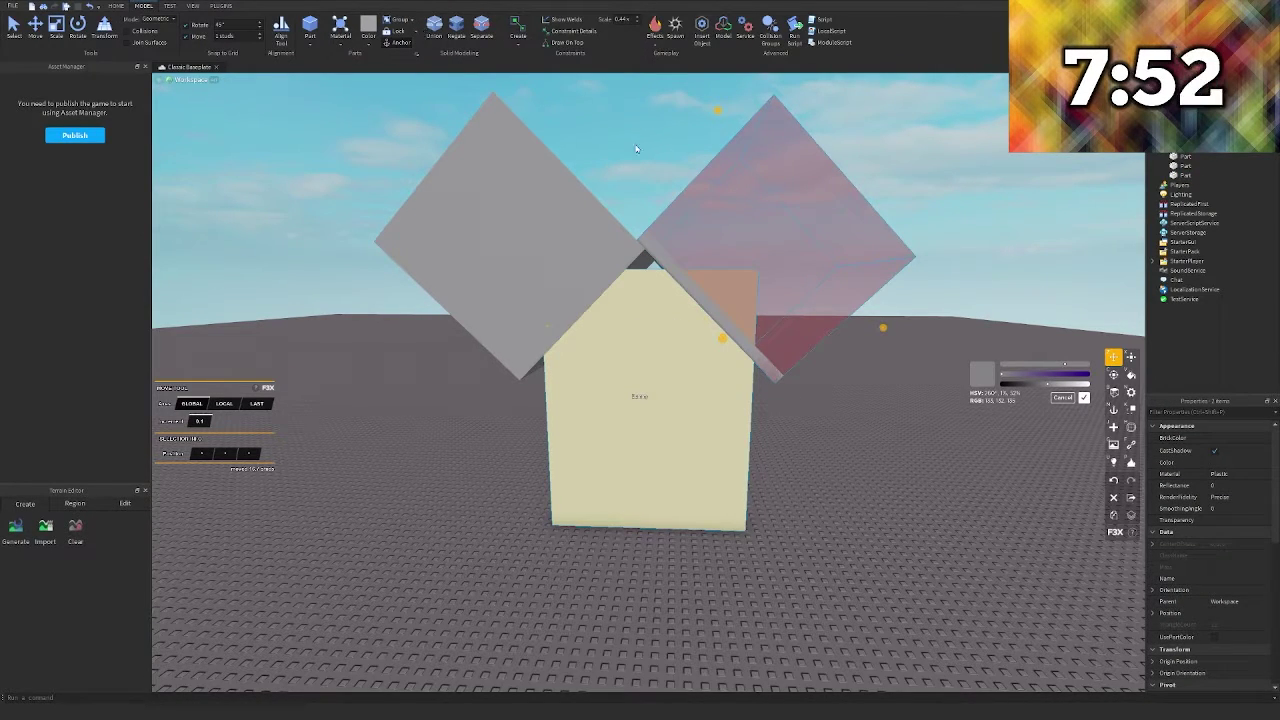
click(908, 475)
Negate the thickened slab copy over the left roof slope
click(499, 244)
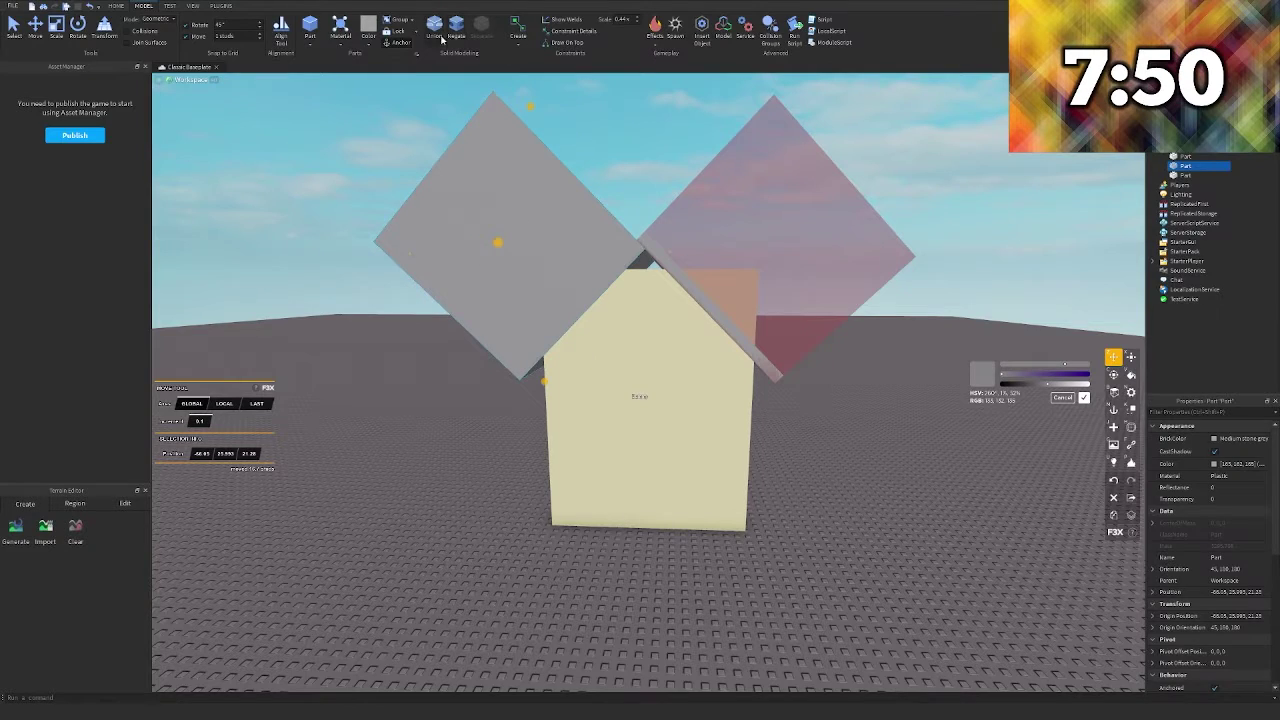
click(482, 30)
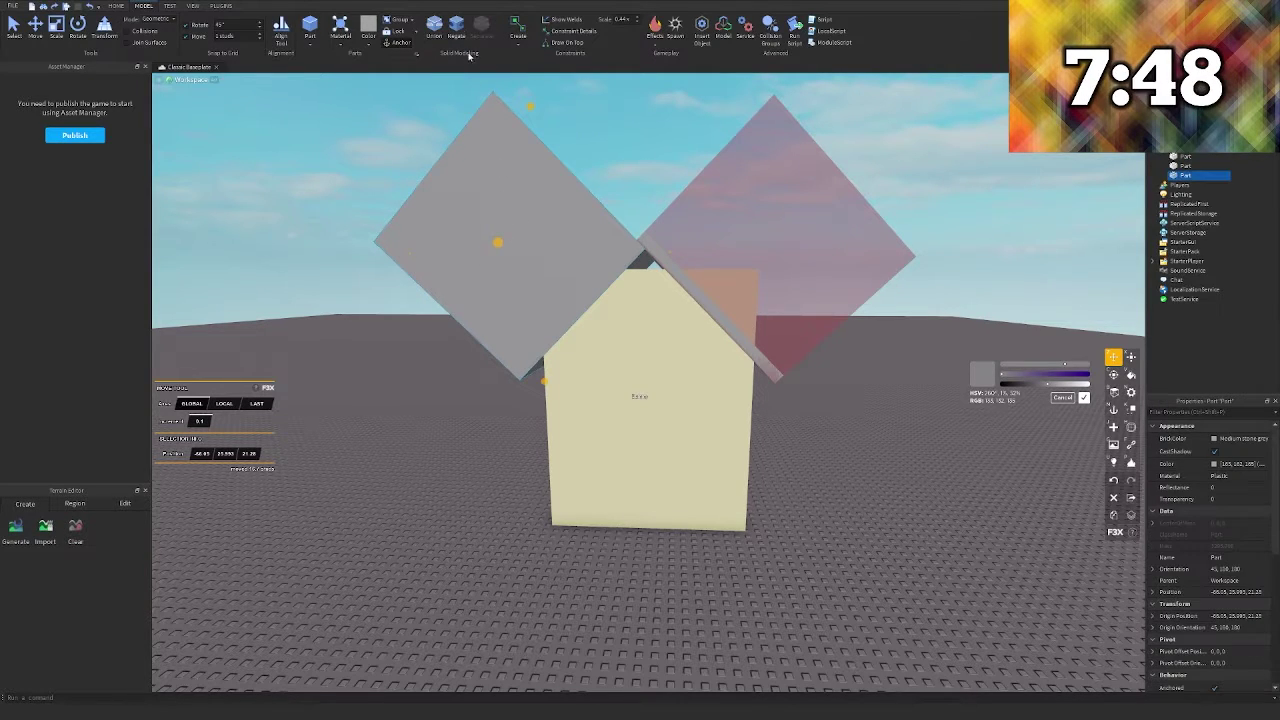
click(649, 155)
click(576, 172)
drag(527, 106, 545, 325)
key(ctrl+z)
click(457, 32)
Raise the top of the cream building block to fill the space under the roof ridge
click(700, 375)
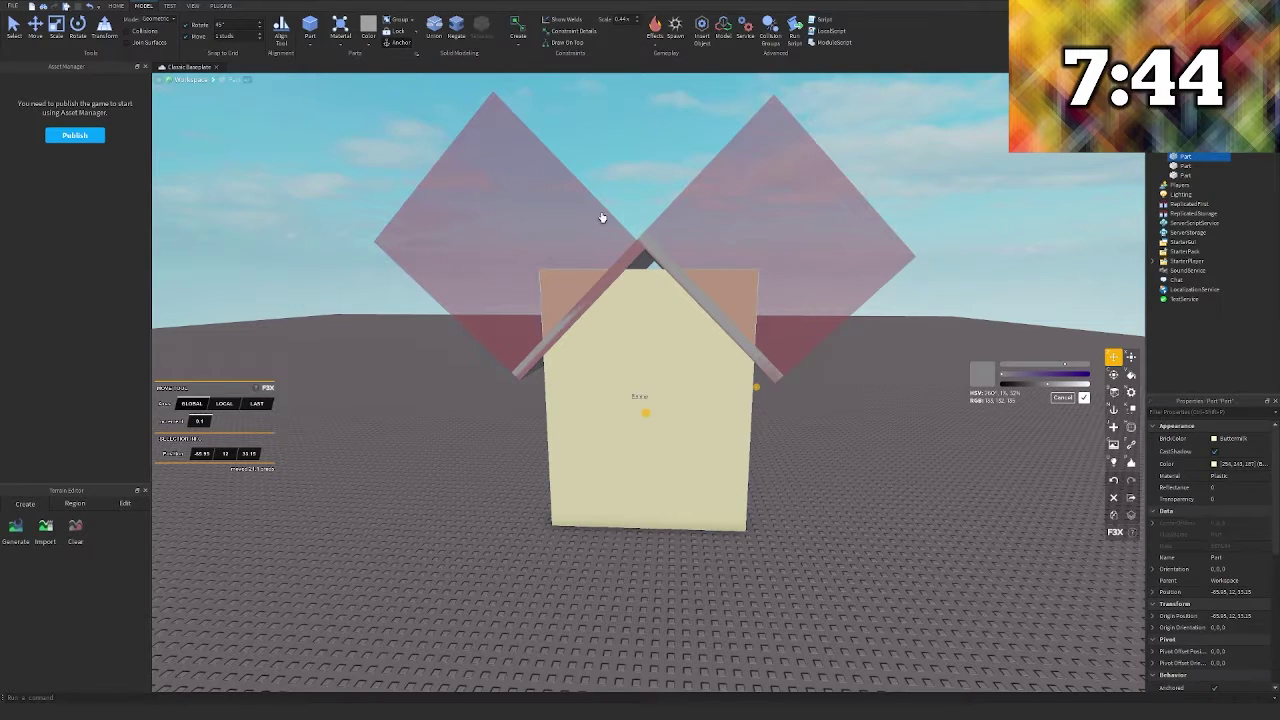
click(221, 5)
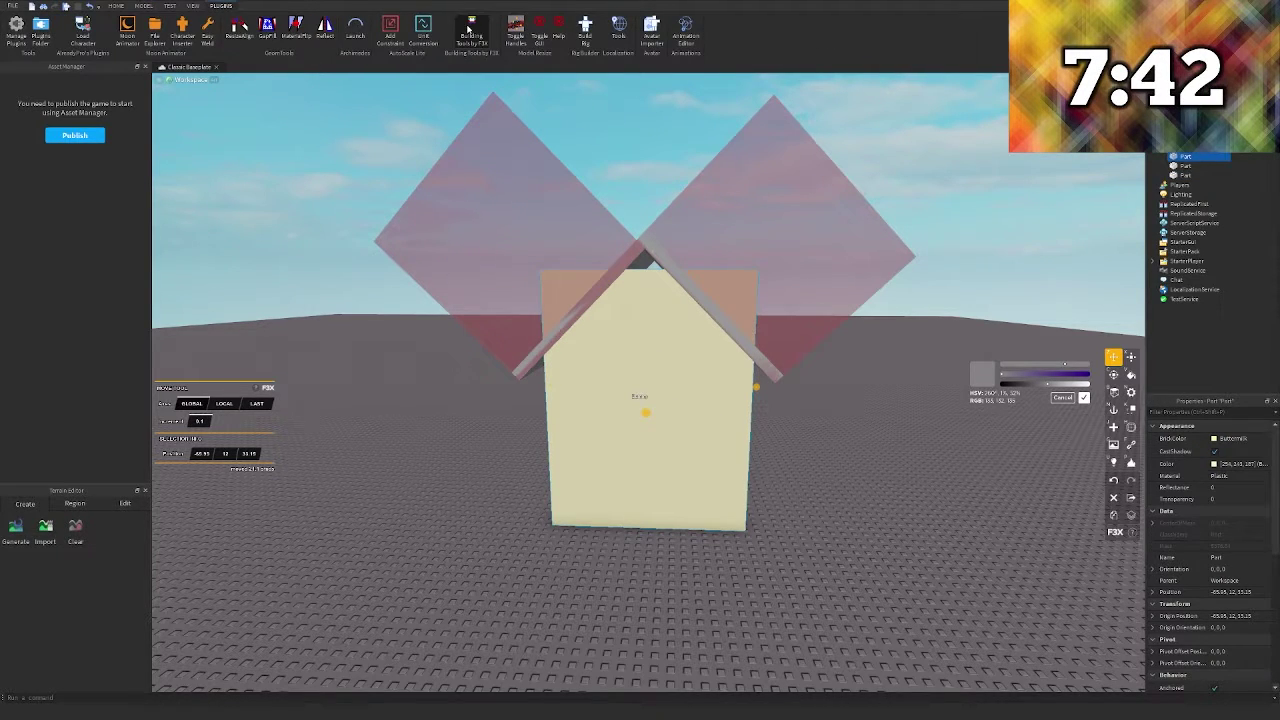
key(x)
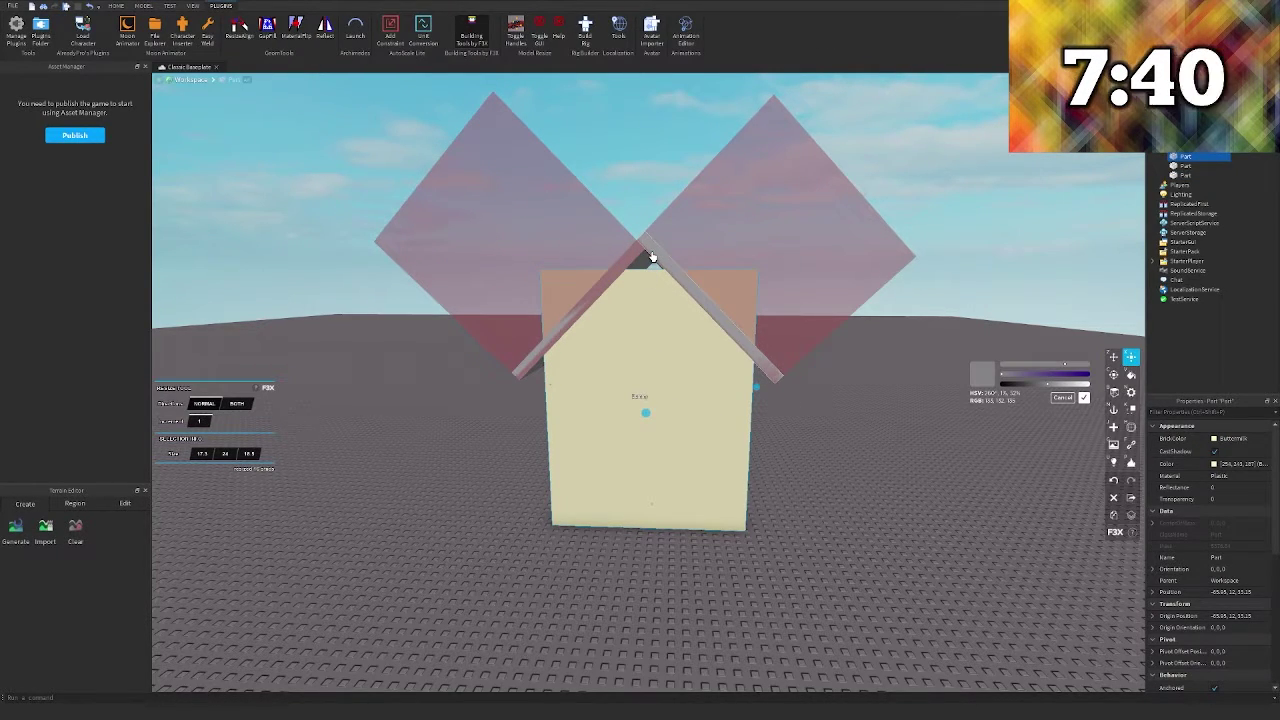
drag(652, 258, 666, 223)
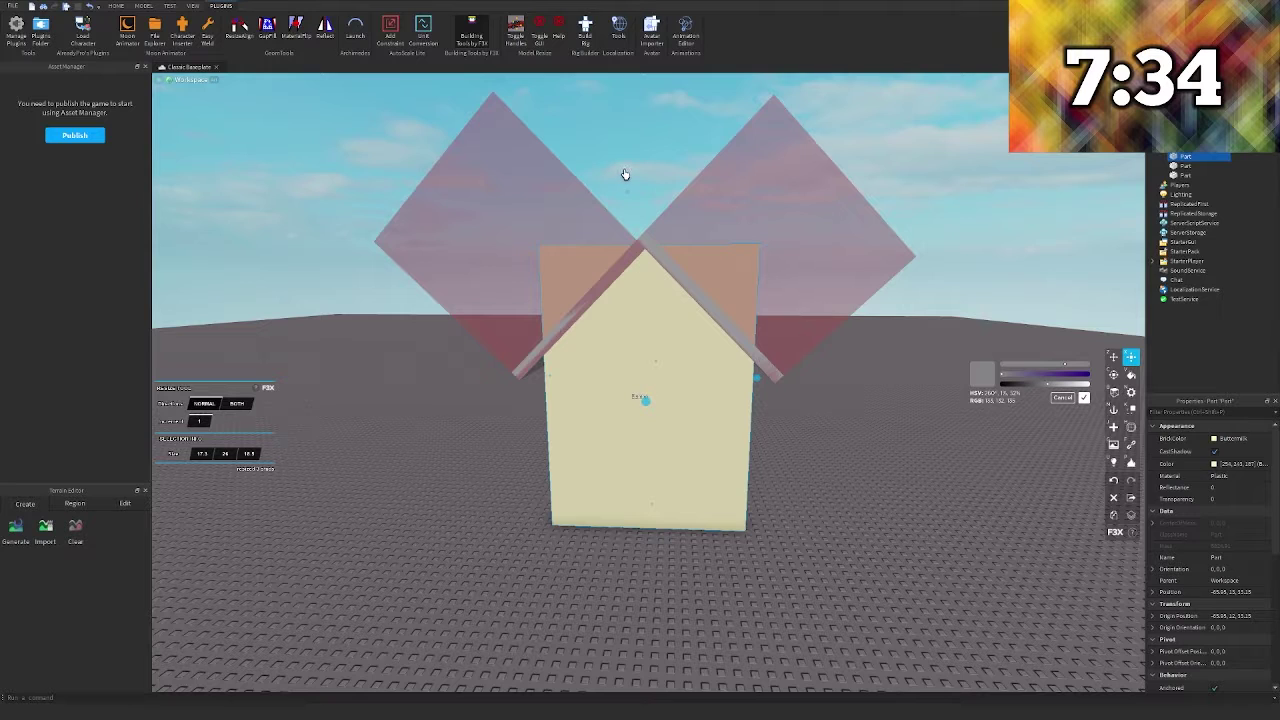
Try a union of the building block with the left negated copy, inspect the cut, and undo the union
shift+click(640, 363)
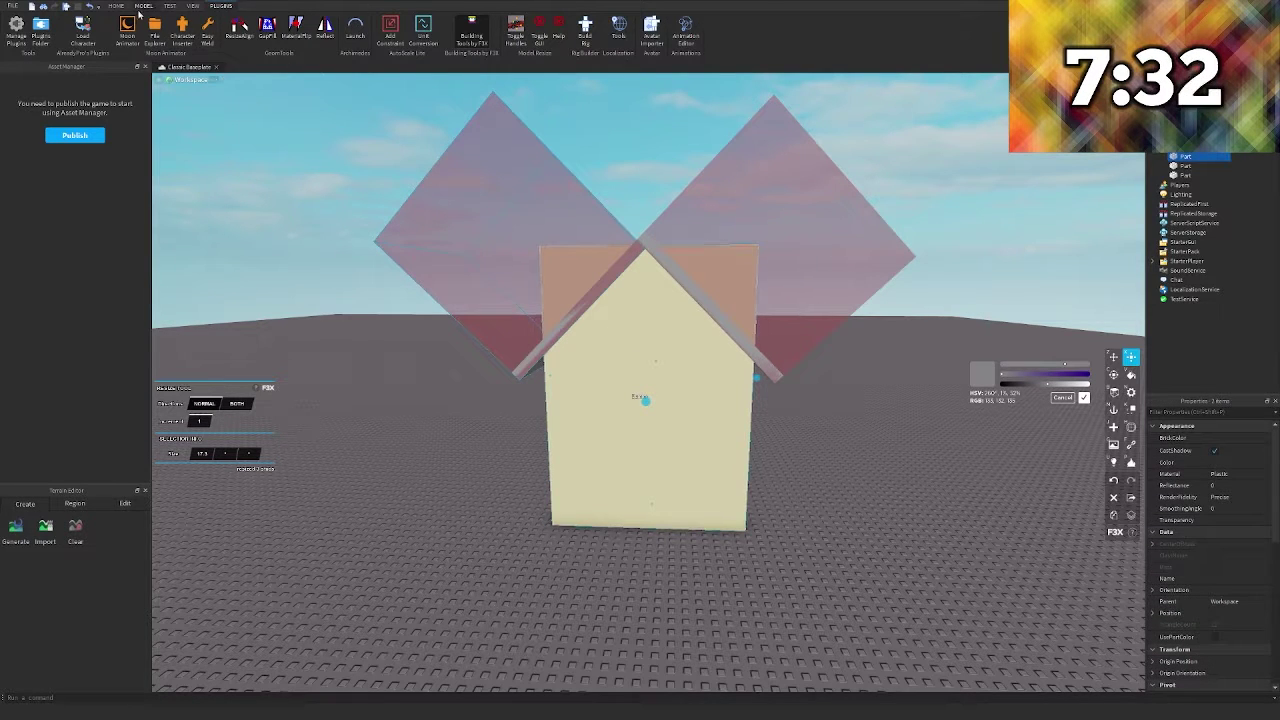
click(140, 9)
click(440, 24)
click(679, 155)
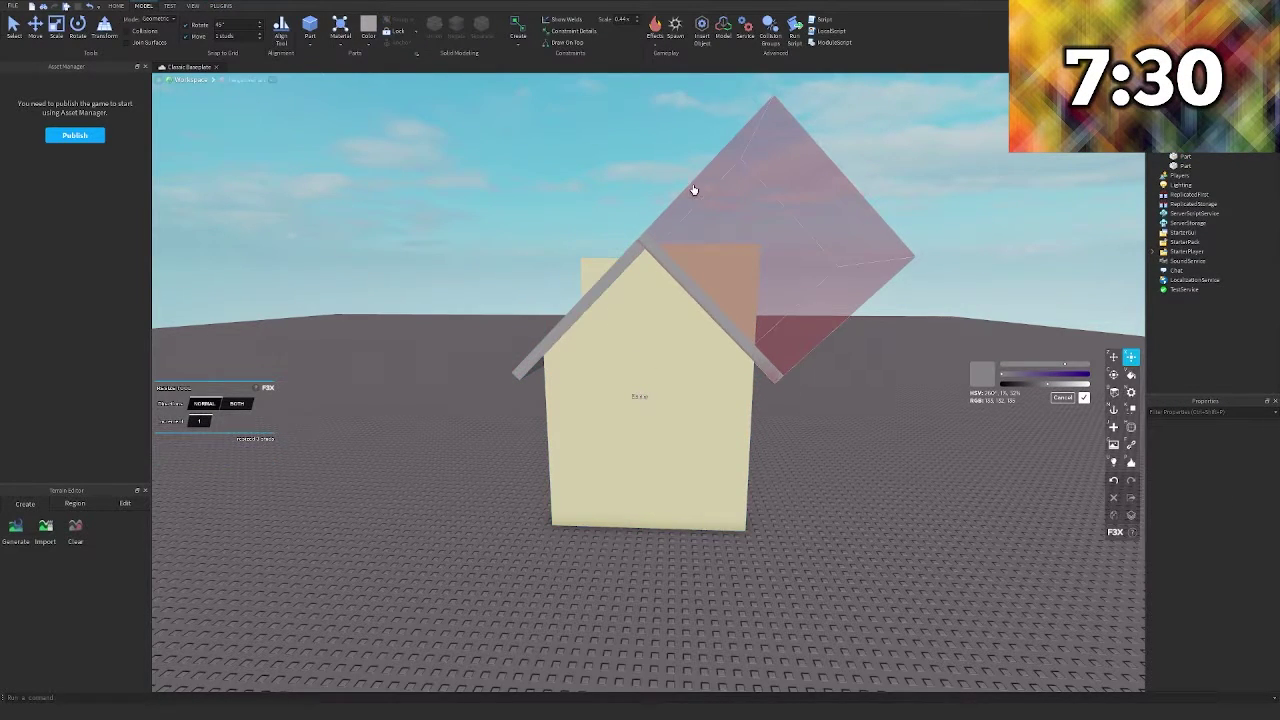
key(a)
right_drag(694, 190, 660, 214)
click(690, 220)
key(ctrl+z)
key(s)
key(d)
Restore the left negated copy to a solid part and lengthen it to span the building block's full depth
click(739, 362)
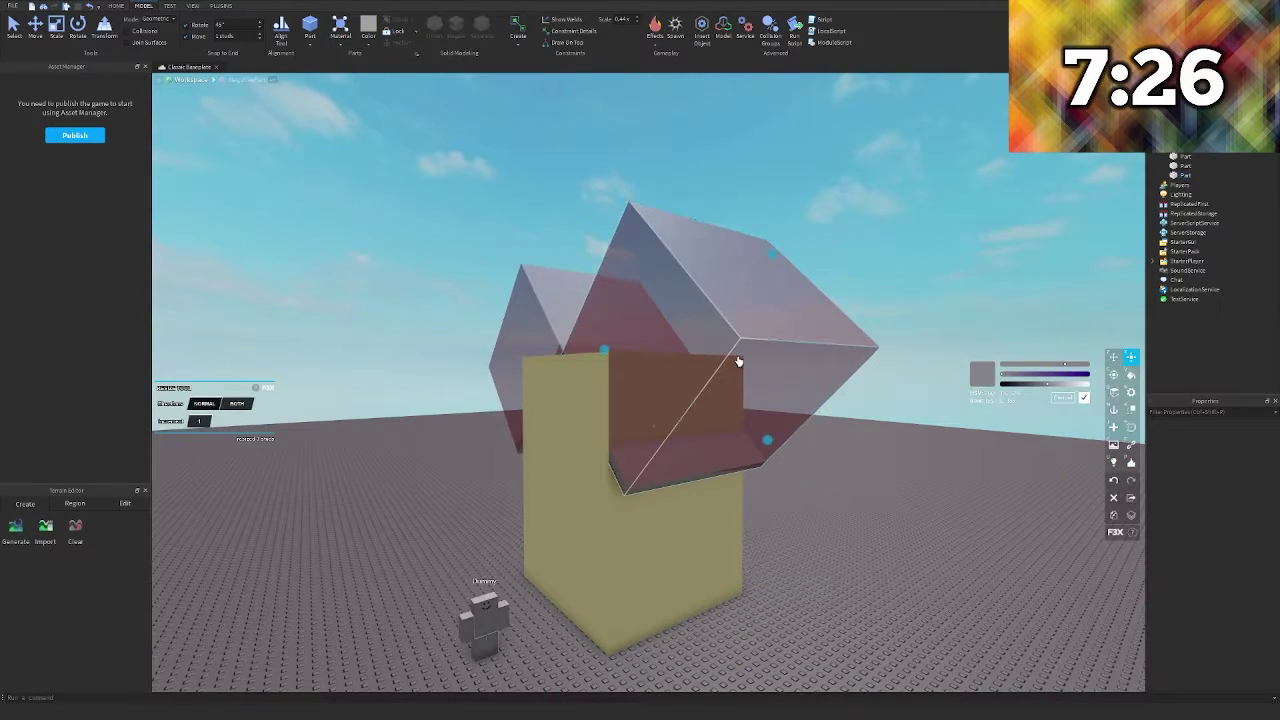
click(738, 361)
drag(617, 352, 522, 354)
click(449, 251)
right_drag(449, 251, 449, 249)
click(449, 249)
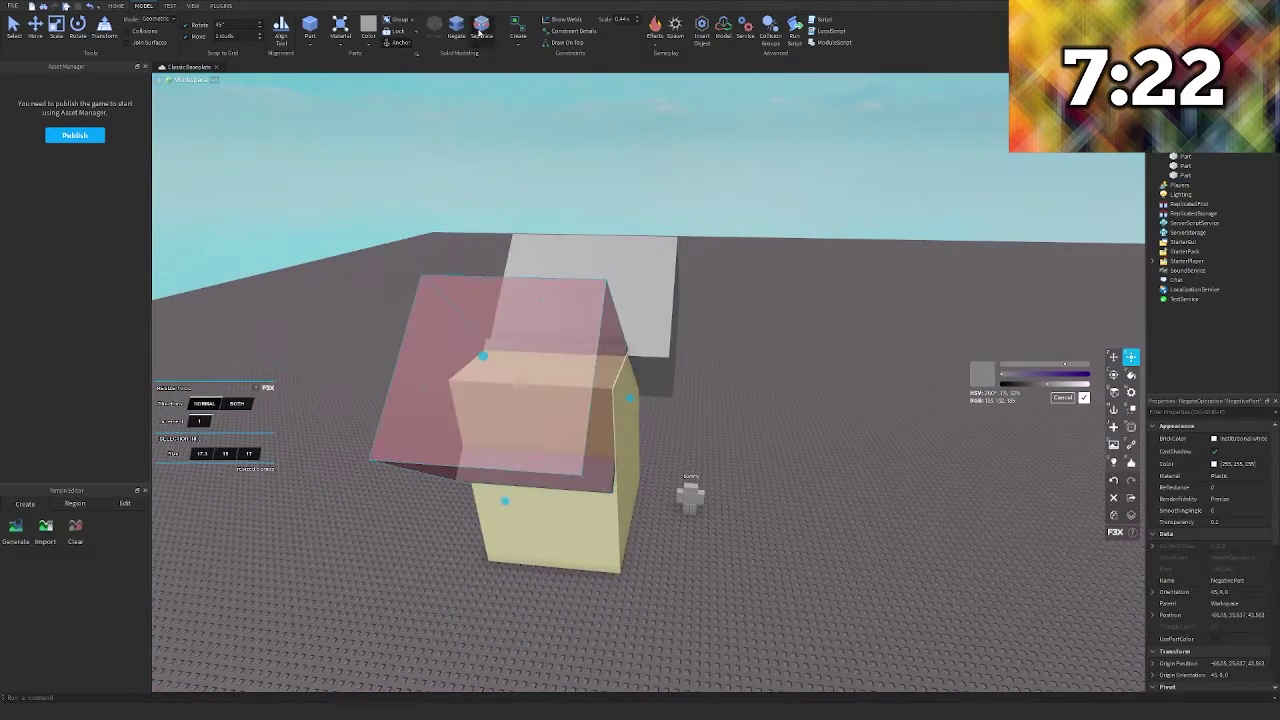
Separate the right negated copy back into a solid part and lengthen it along the building block's depth
click(481, 28)
drag(636, 403, 802, 412)
key(a)
key(w)
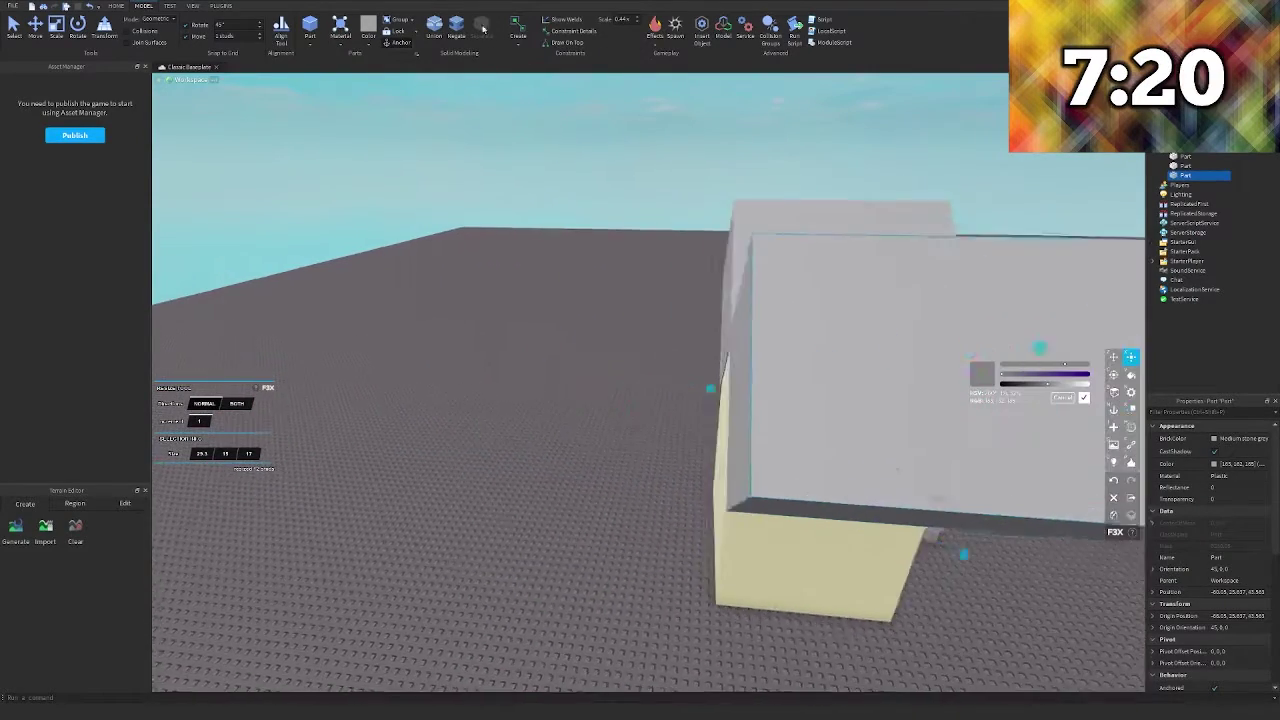
Negate the lengthened right copy and union it with the building block to cut the wall along that roof slope
click(456, 28)
right_drag(576, 411, 576, 411)
right_drag(507, 485, 607, 432)
shift+click(608, 431)
shift+click(679, 427)
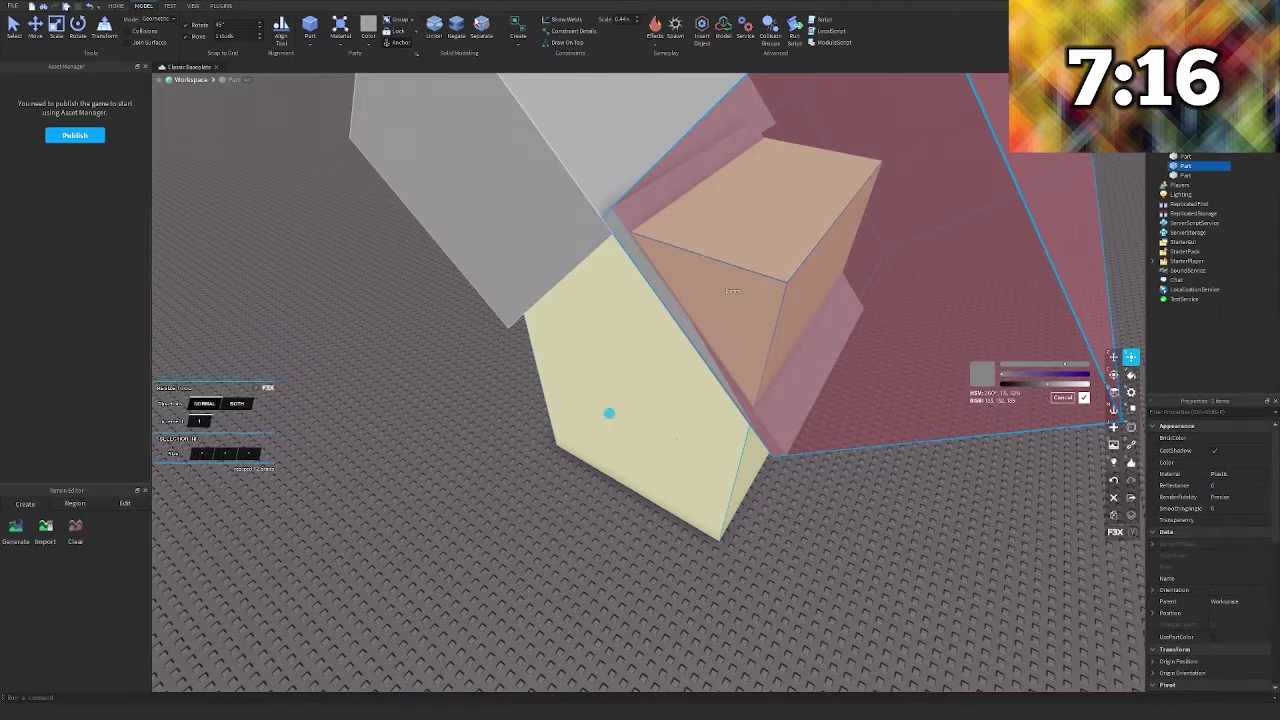
click(431, 31)
right_drag(557, 334, 557, 334)
click(608, 317)
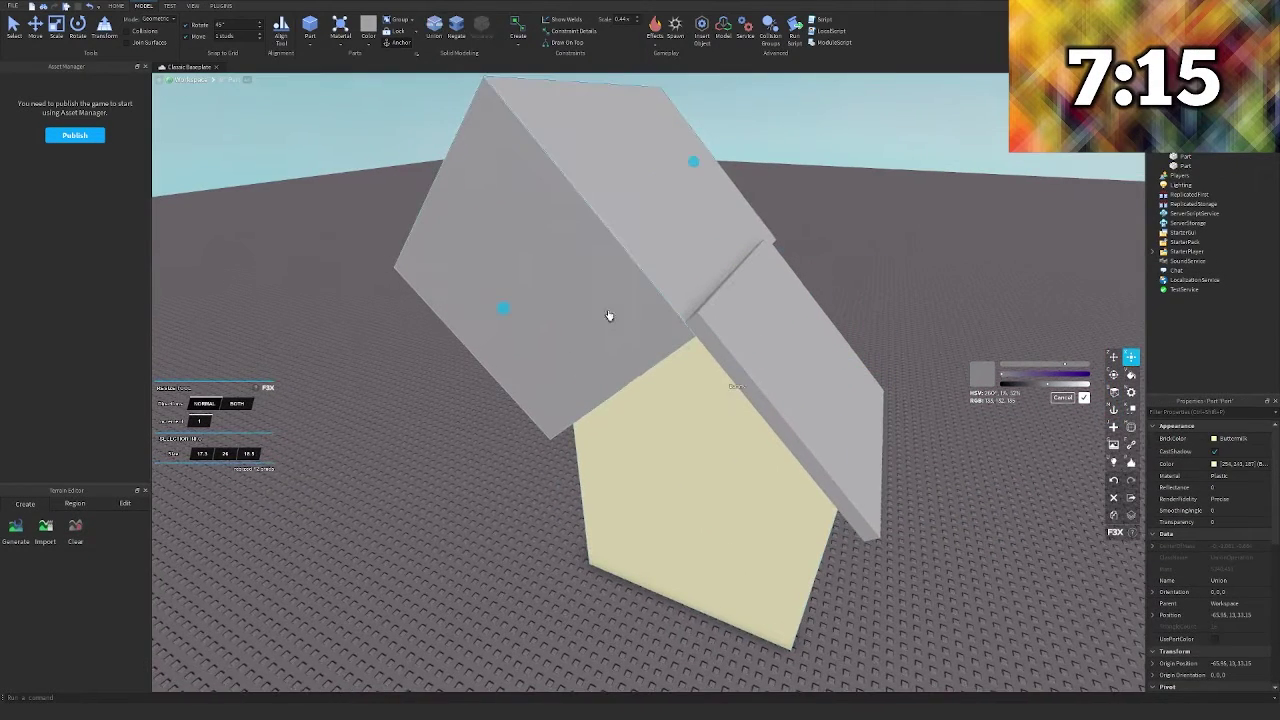
Negate the lengthened left copy and union it with the building block to cut the wall along that roof slope
click(456, 31)
shift+click(708, 503)
click(434, 31)
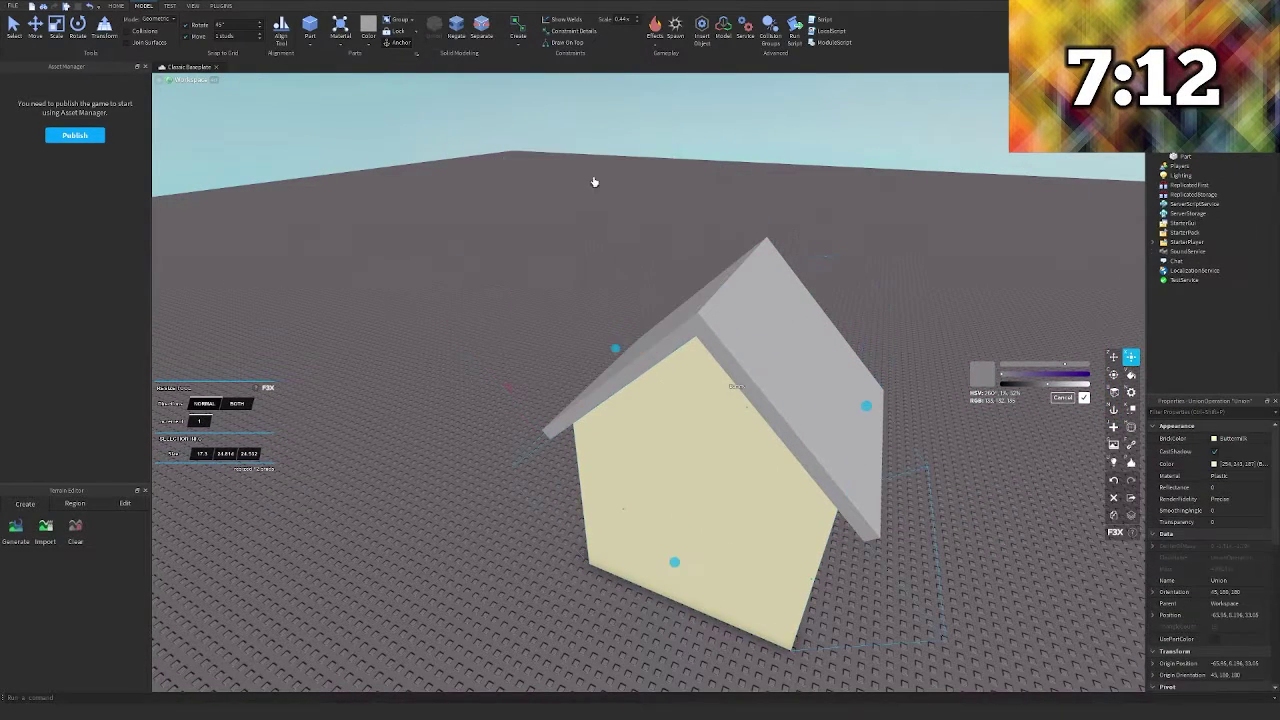
click(594, 180)
right_drag(594, 180, 732, 215)
key(z)
scroll(732, 215, down, 5)
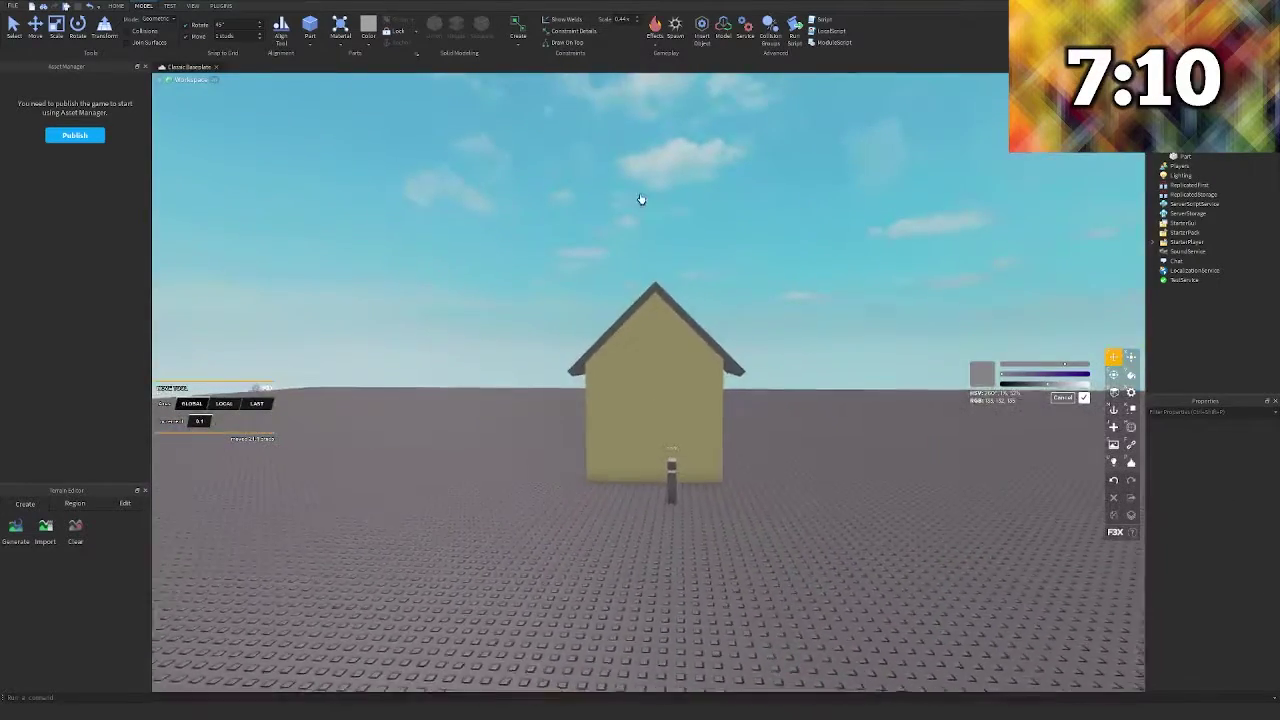
Select both roof panels and lengthen them slightly along the ridge so they overhang the front wall
scroll(643, 200, up, 5)
key(d)
right_drag(643, 200, 643, 200)
key(a)
scroll(643, 200, down, 5)
click(616, 523)
right_drag(640, 535, 640, 535)
key(x)
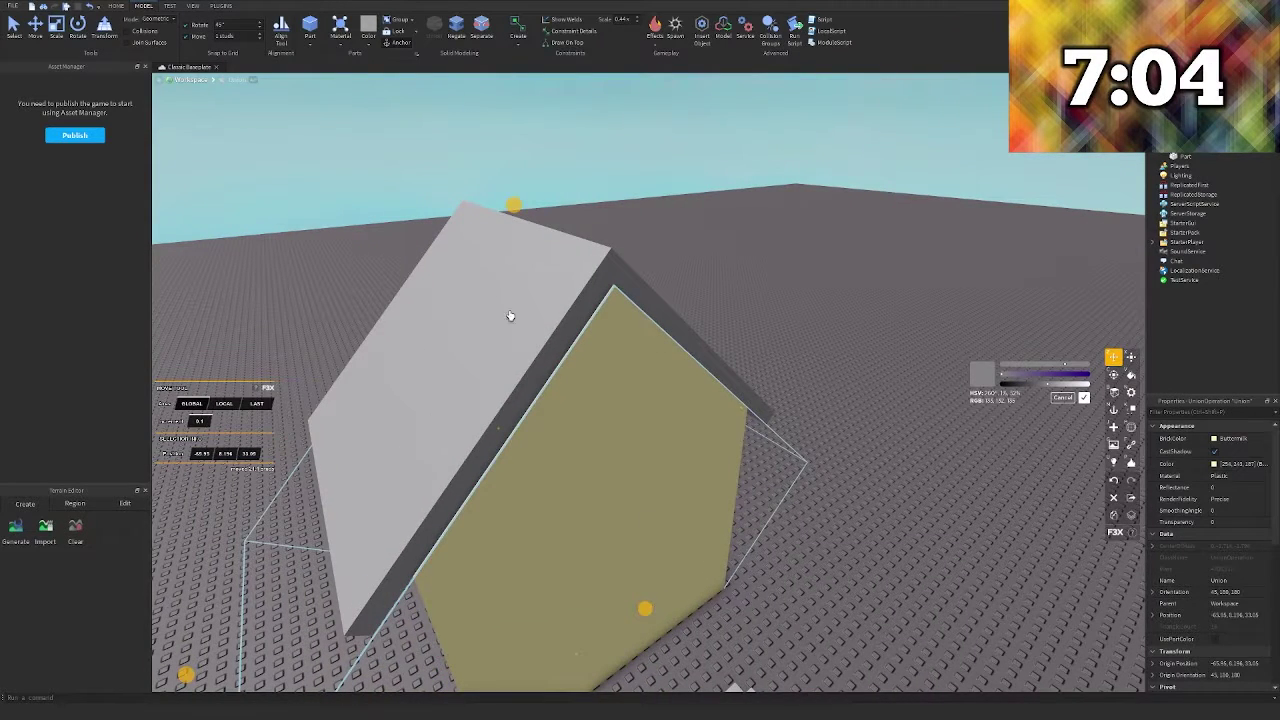
click(510, 316)
shift+click(647, 304)
key(x)
right_drag(647, 305, 647, 305)
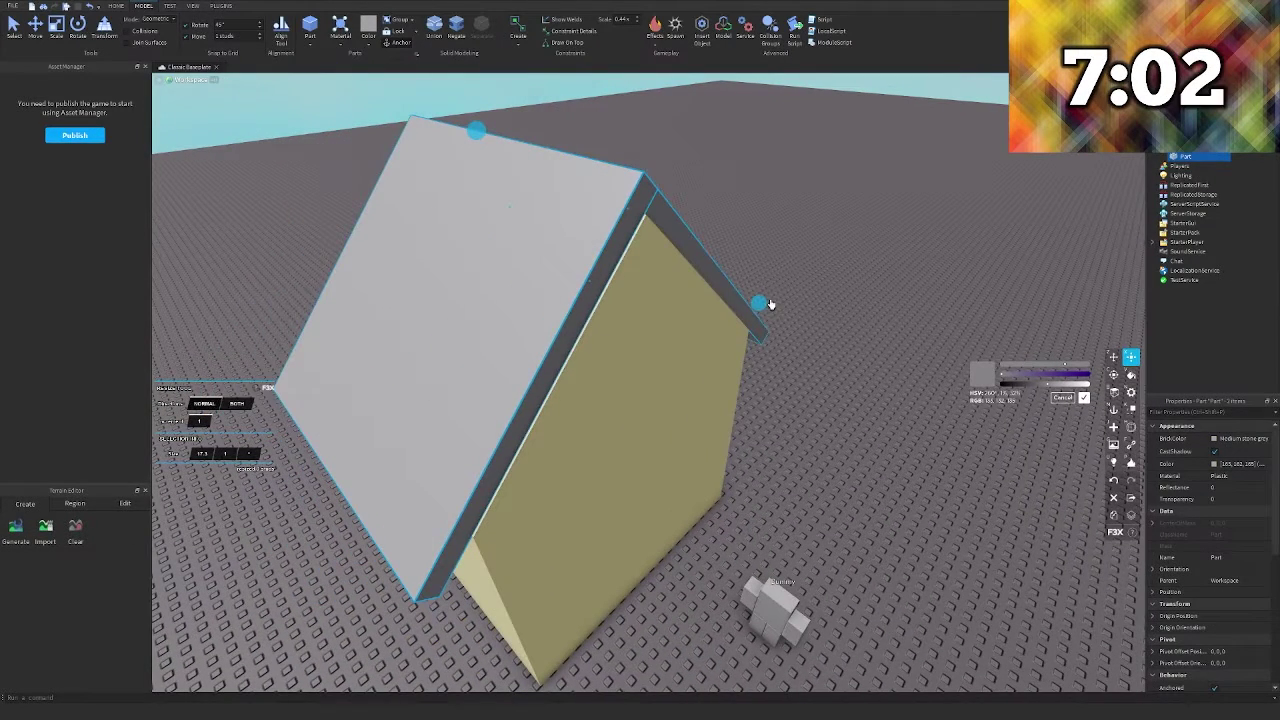
drag(762, 308, 778, 310)
click(788, 251)
Join the two roof panels' end faces along the ridge with ResizeAlign, using the OuterTouch method
key(d)
right_drag(727, 238, 726, 240)
key(w)
key(a)
key(w)
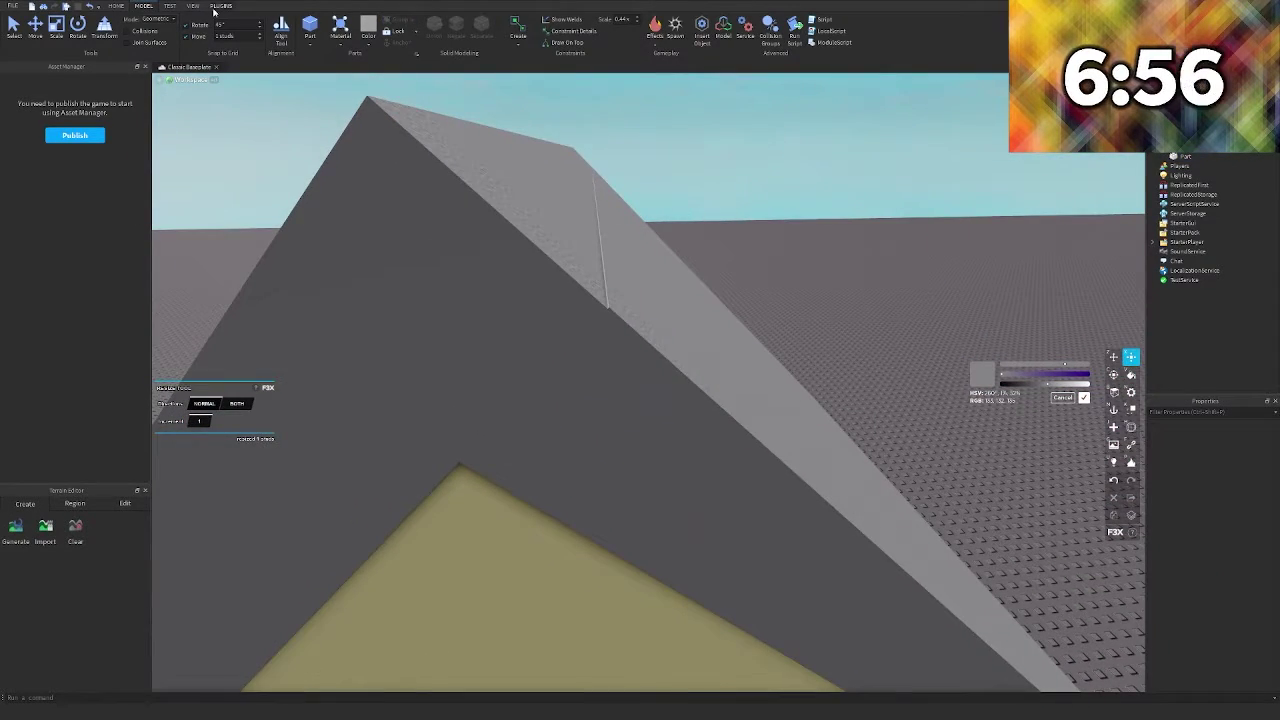
click(219, 6)
click(232, 33)
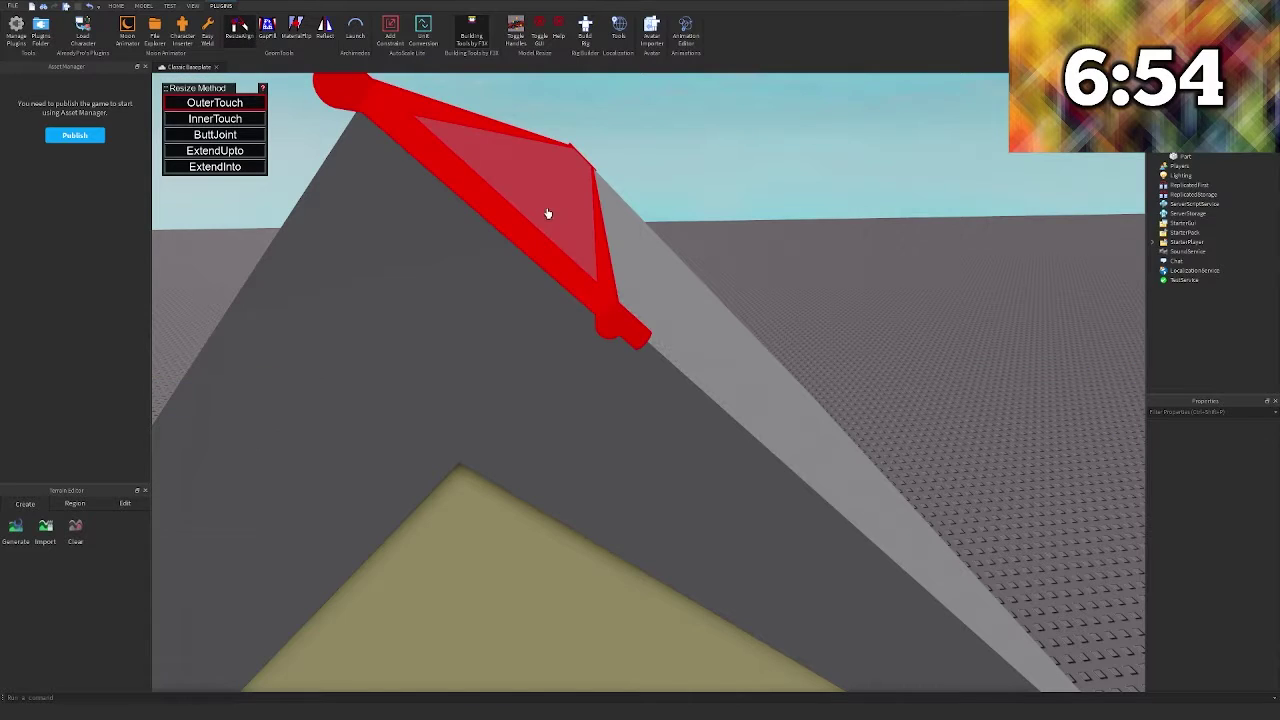
click(547, 214)
click(597, 249)
key(s)
right_drag(733, 231, 731, 236)
key(w)
key(s)
click(465, 46)
scroll(677, 260, down, 5)
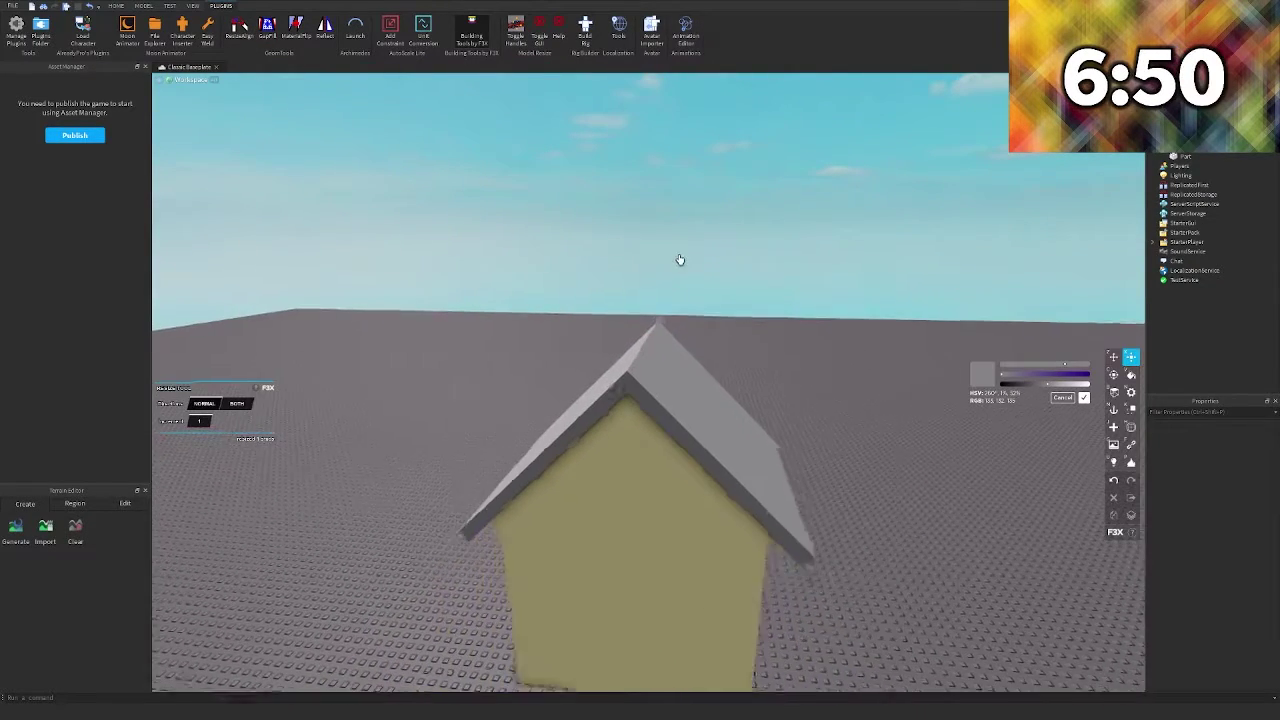
Paint both roof panels Terra Cotta
key(z)
click(604, 415)
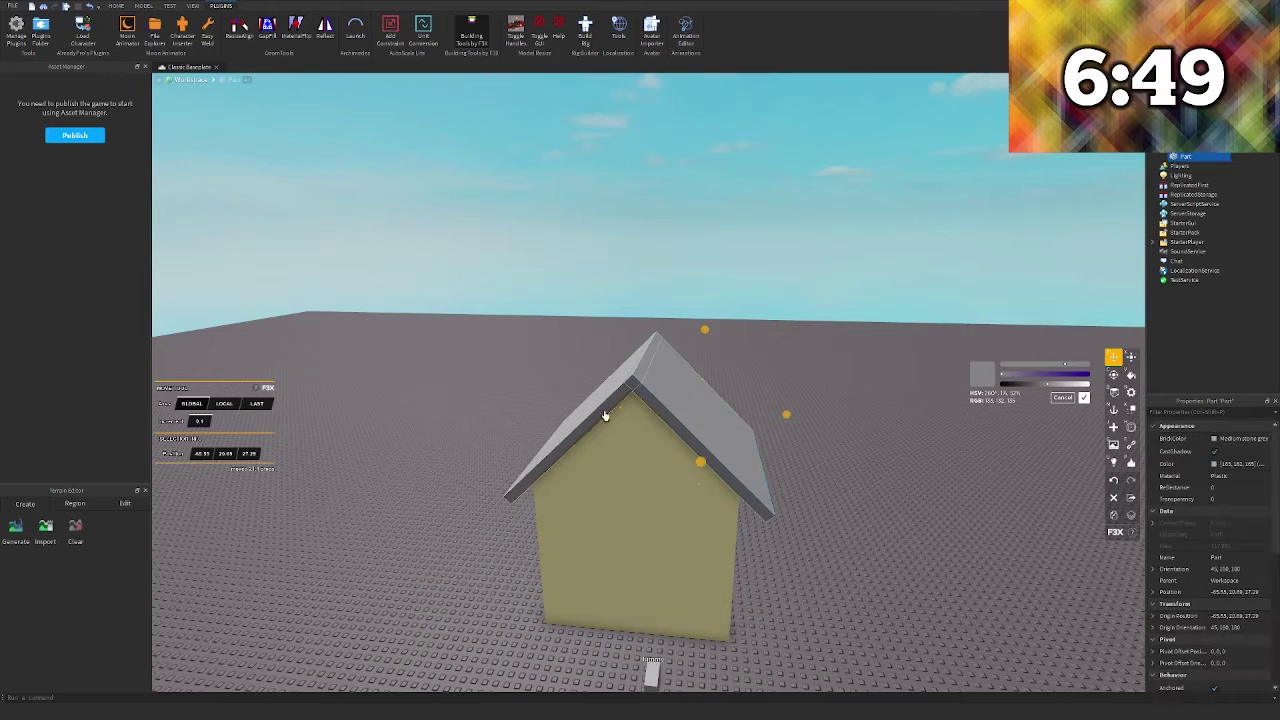
click(1131, 376)
click(168, 357)
key(z)
click(517, 289)
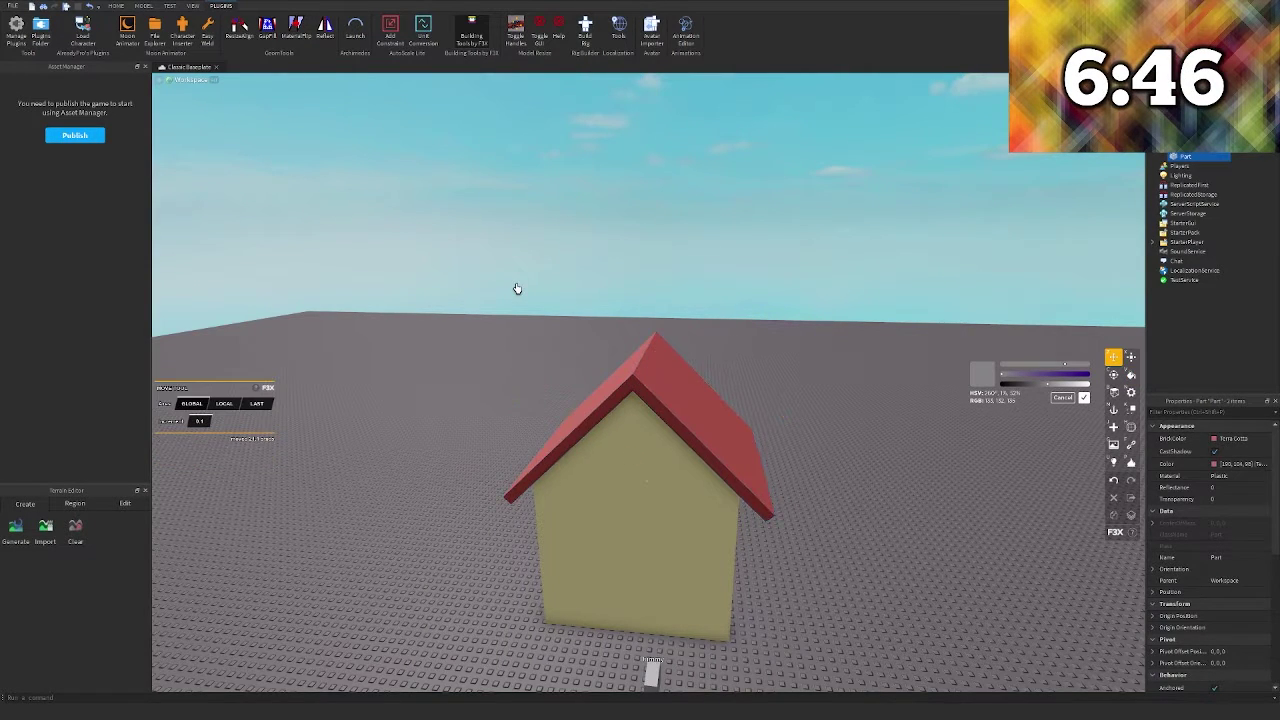
Insert a new part on the ground near the dummy and thin it to 0.7 studs
key(s)
key(a)
right_drag(532, 310, 532, 312)
key(w)
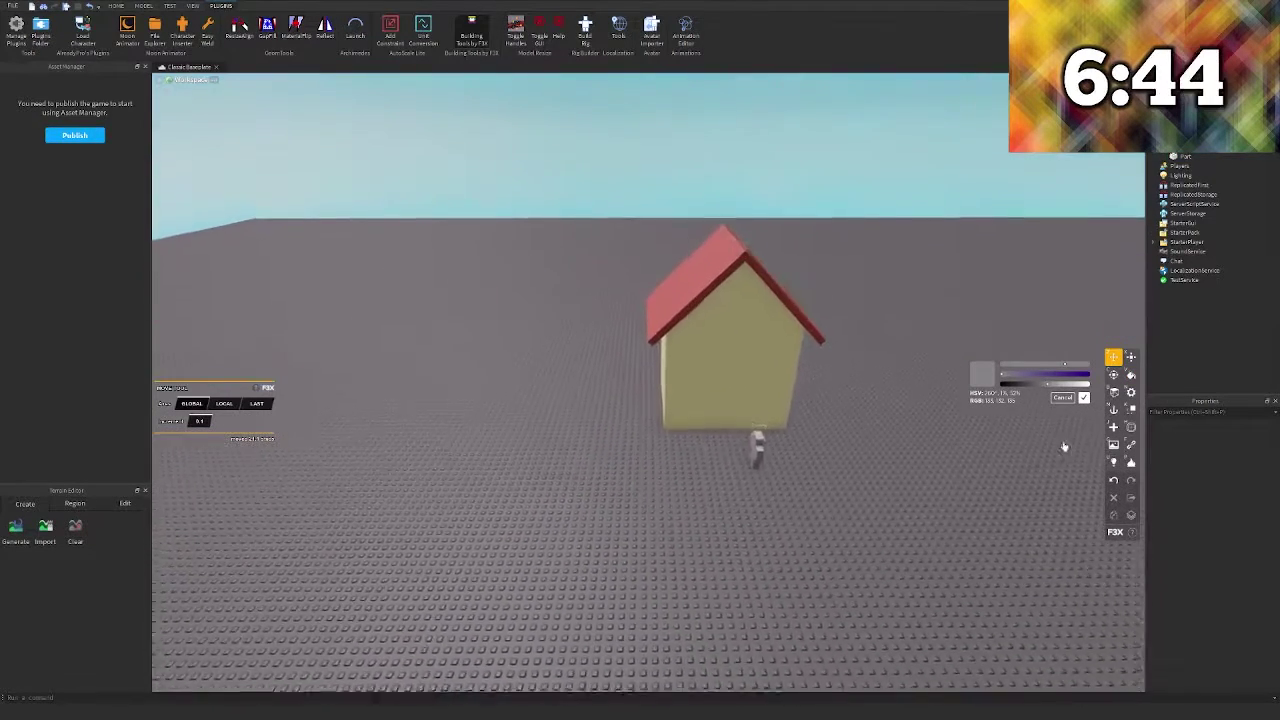
click(1113, 427)
right_drag(857, 443, 802, 502)
key(s)
key(s)
click(620, 537)
key(x)
key(w)
key(s)
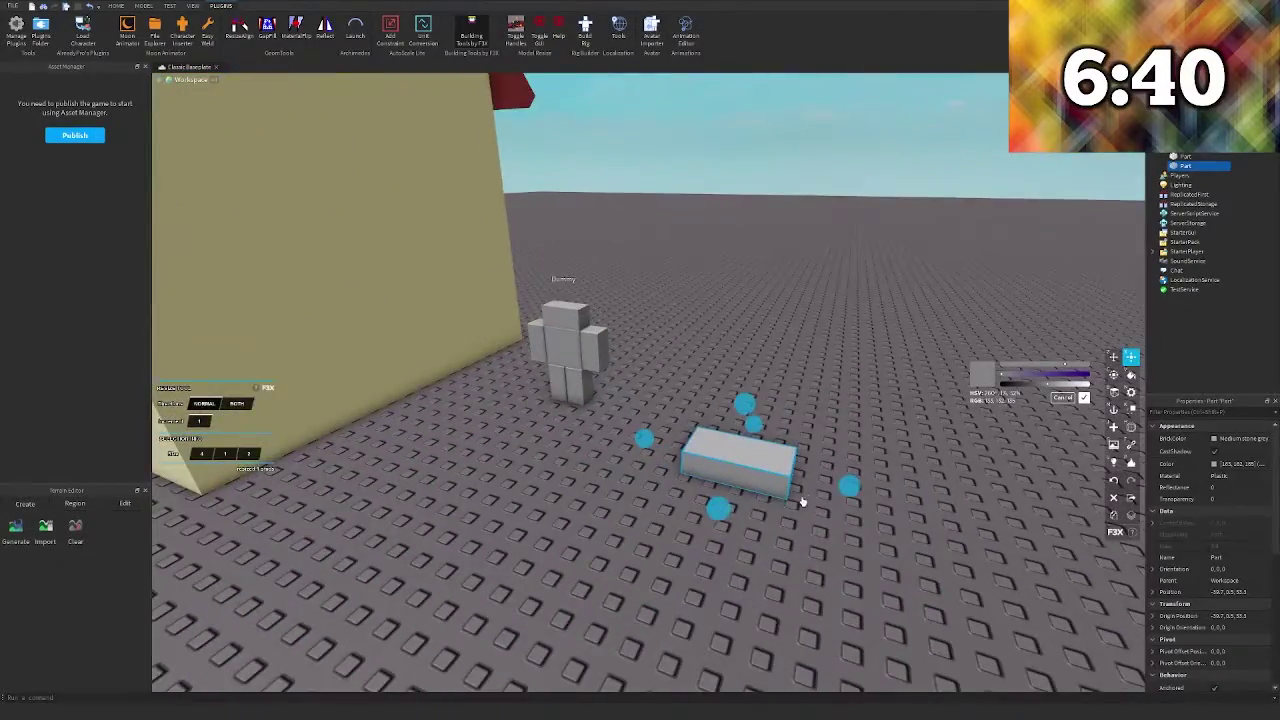
drag(843, 494, 758, 490)
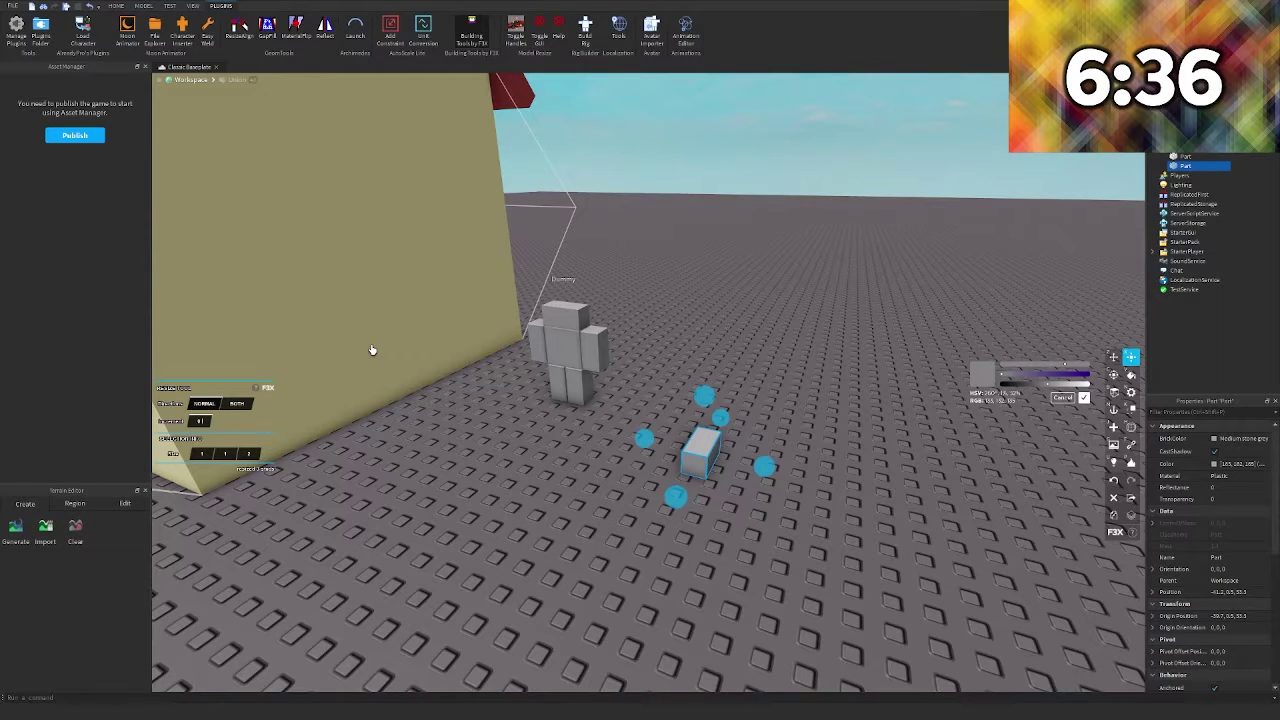
key(w)
drag(866, 560, 843, 560)
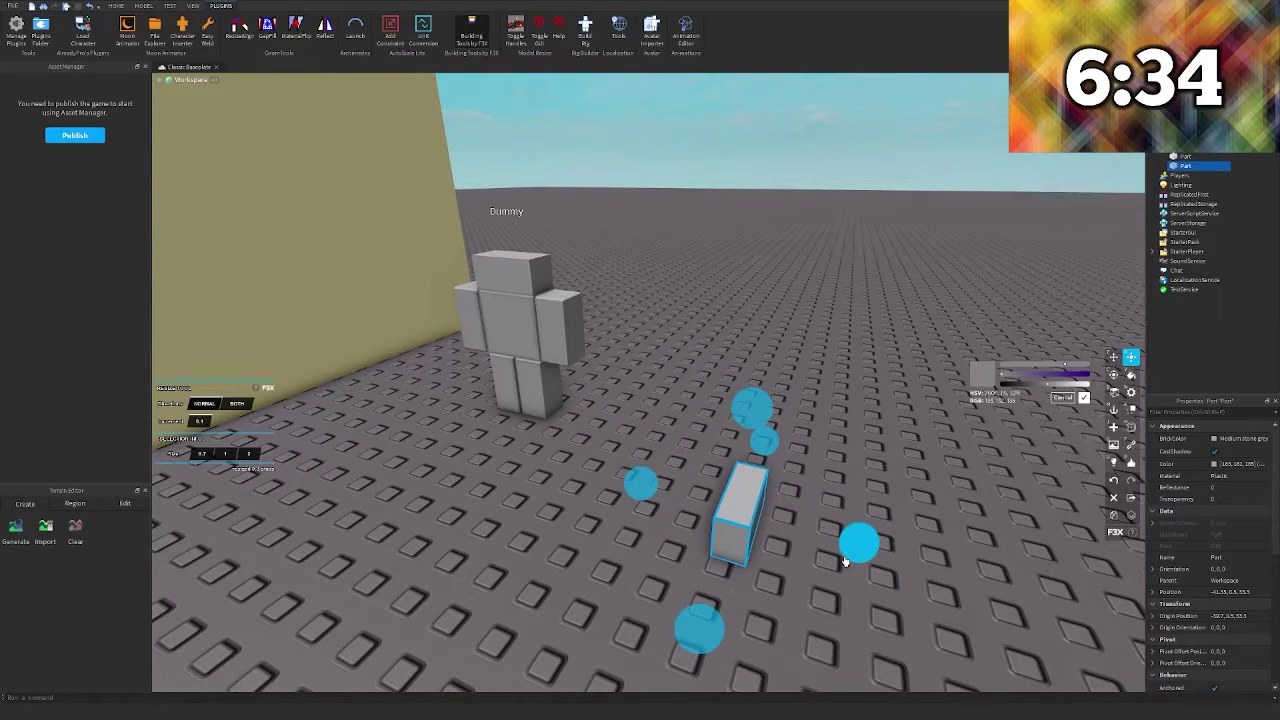
Enlarge the thin part into a wide upright window pane and paint it light blue
key(d)
right_drag(800, 495, 800, 495)
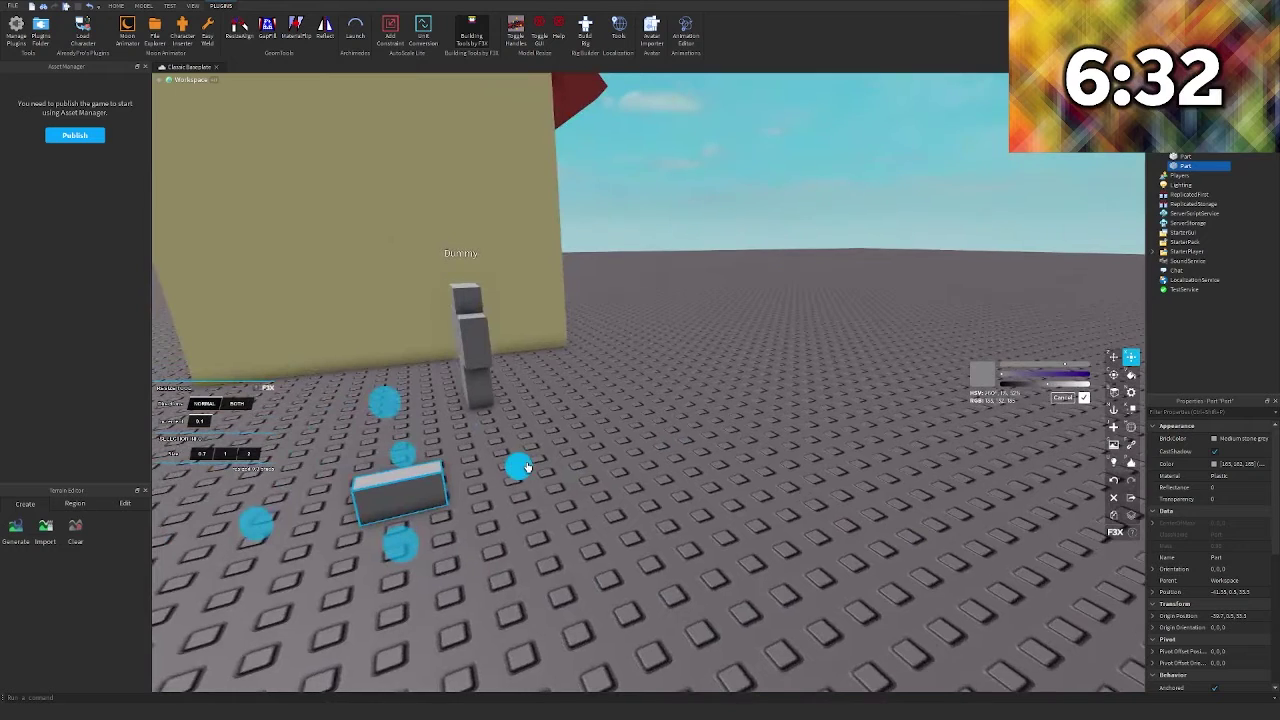
drag(526, 466, 628, 443)
drag(456, 393, 437, 280)
right_drag(437, 280, 437, 280)
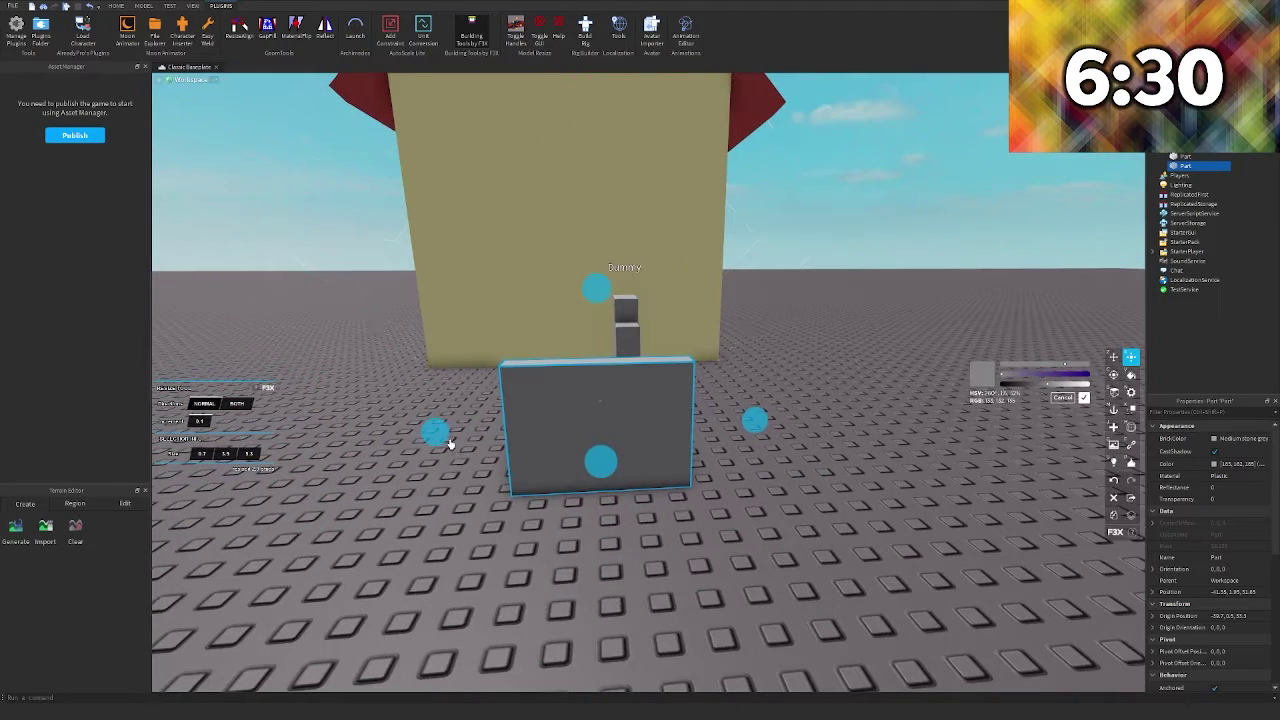
drag(449, 443, 373, 434)
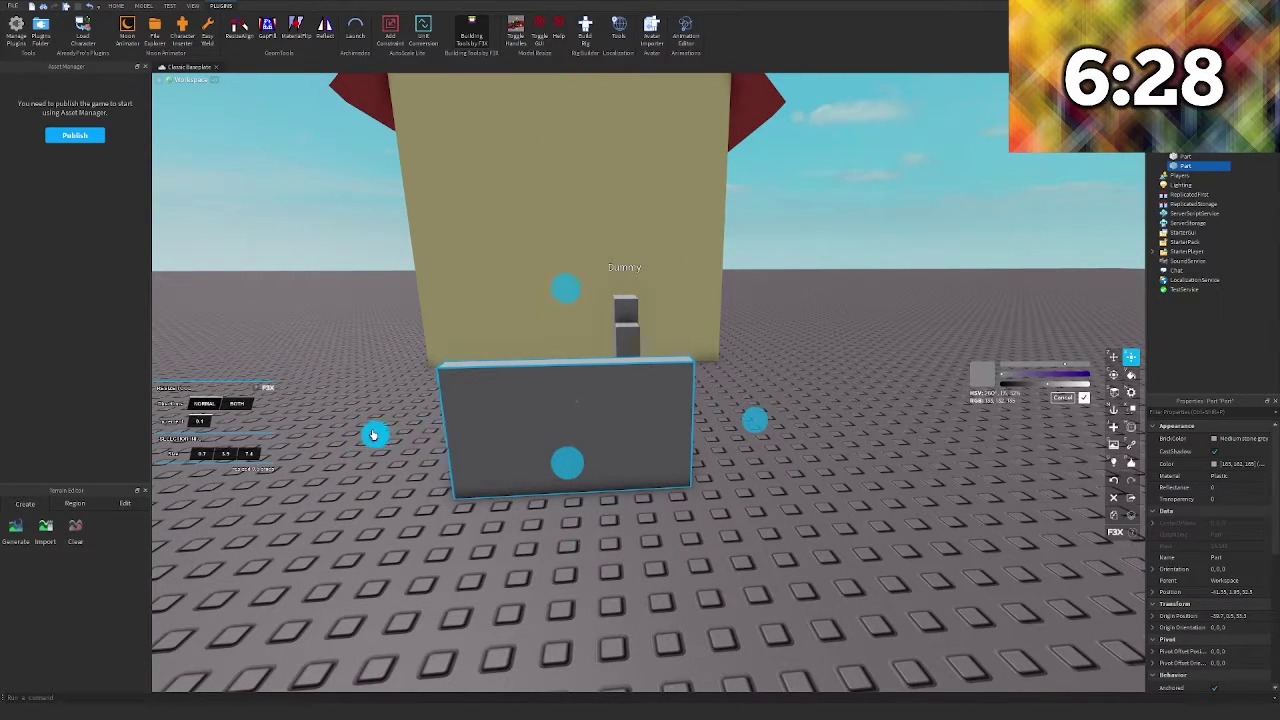
click(1130, 376)
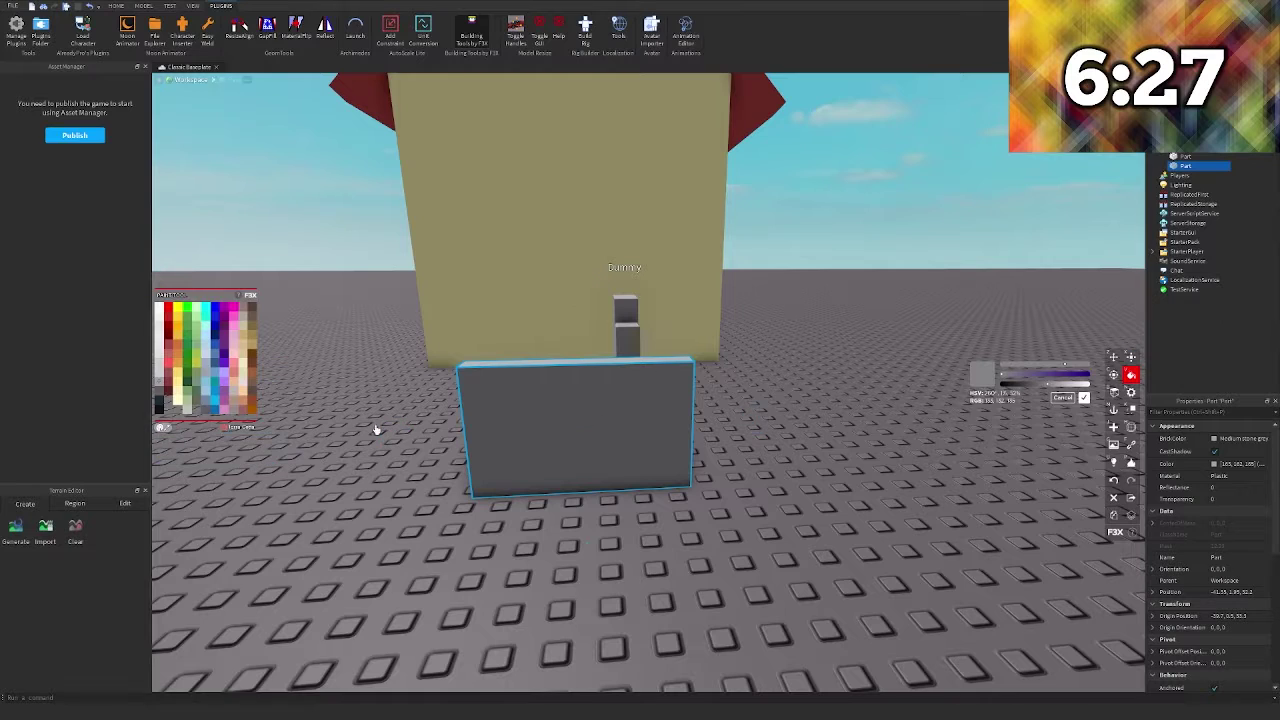
click(207, 354)
Move the blue pane closer to the house wall, raise it off the ground, and narrow it slightly from both sides
key(z)
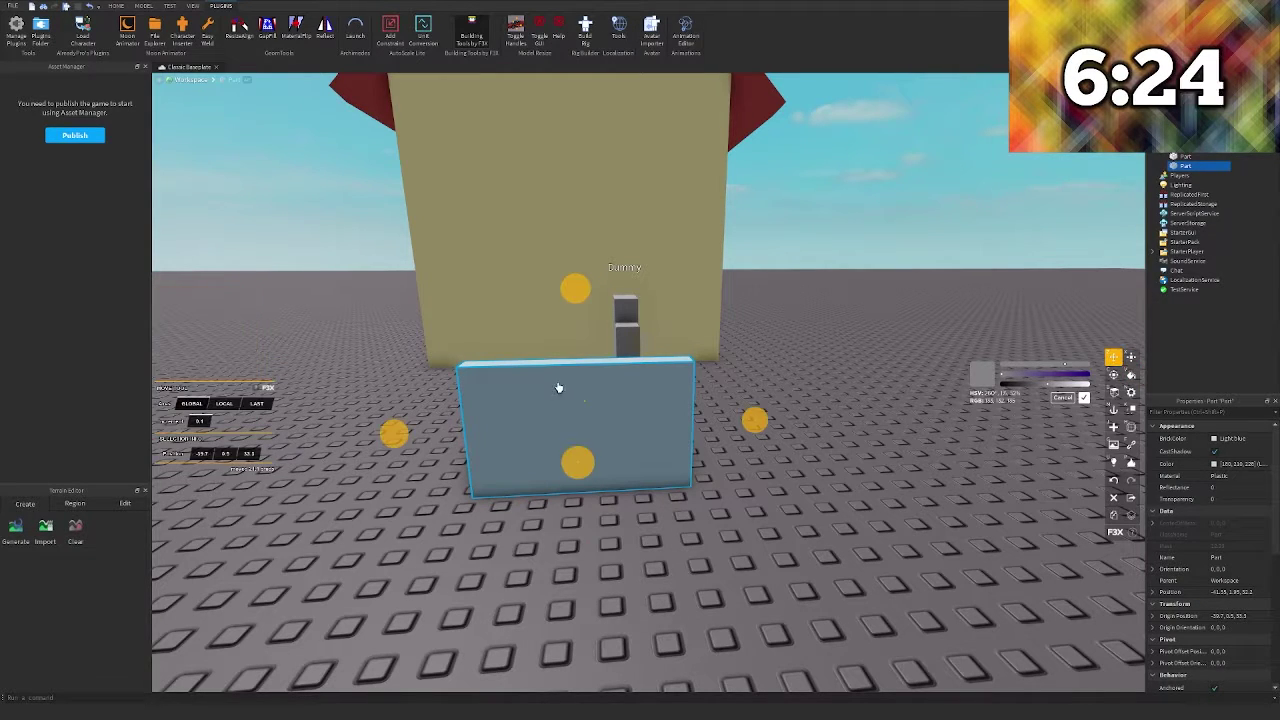
drag(578, 457, 538, 368)
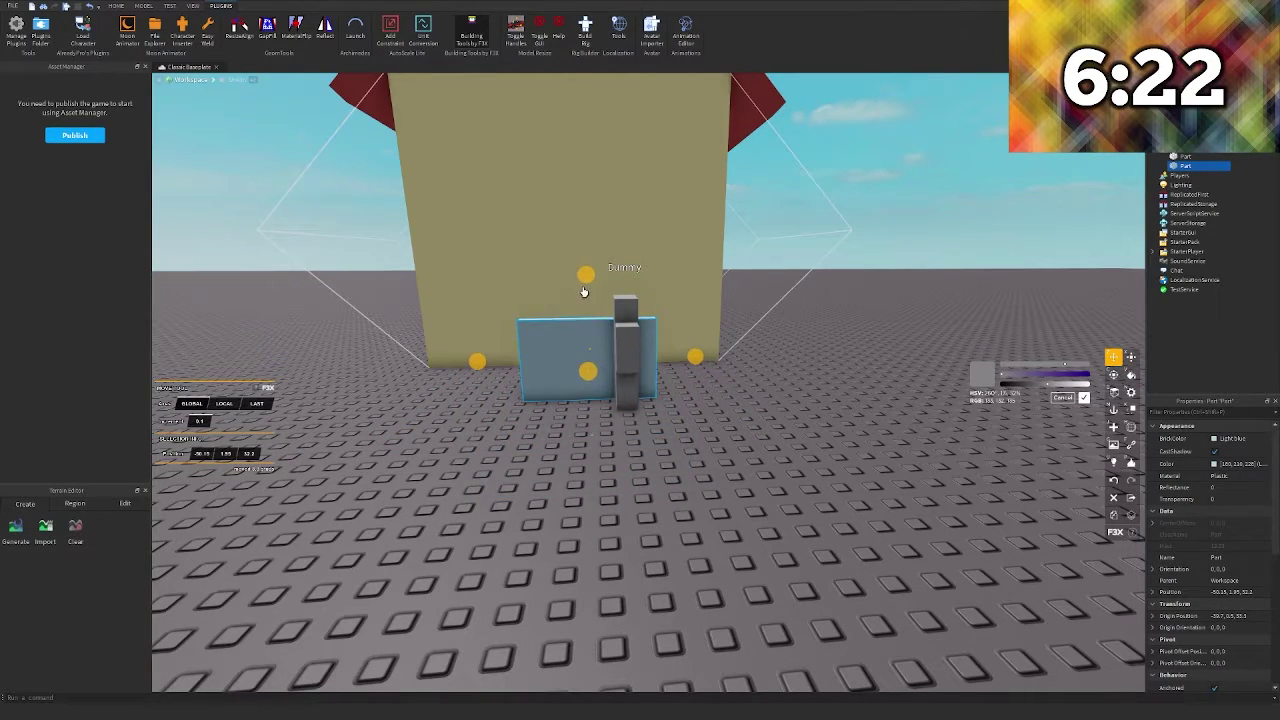
drag(584, 291, 586, 252)
key(x)
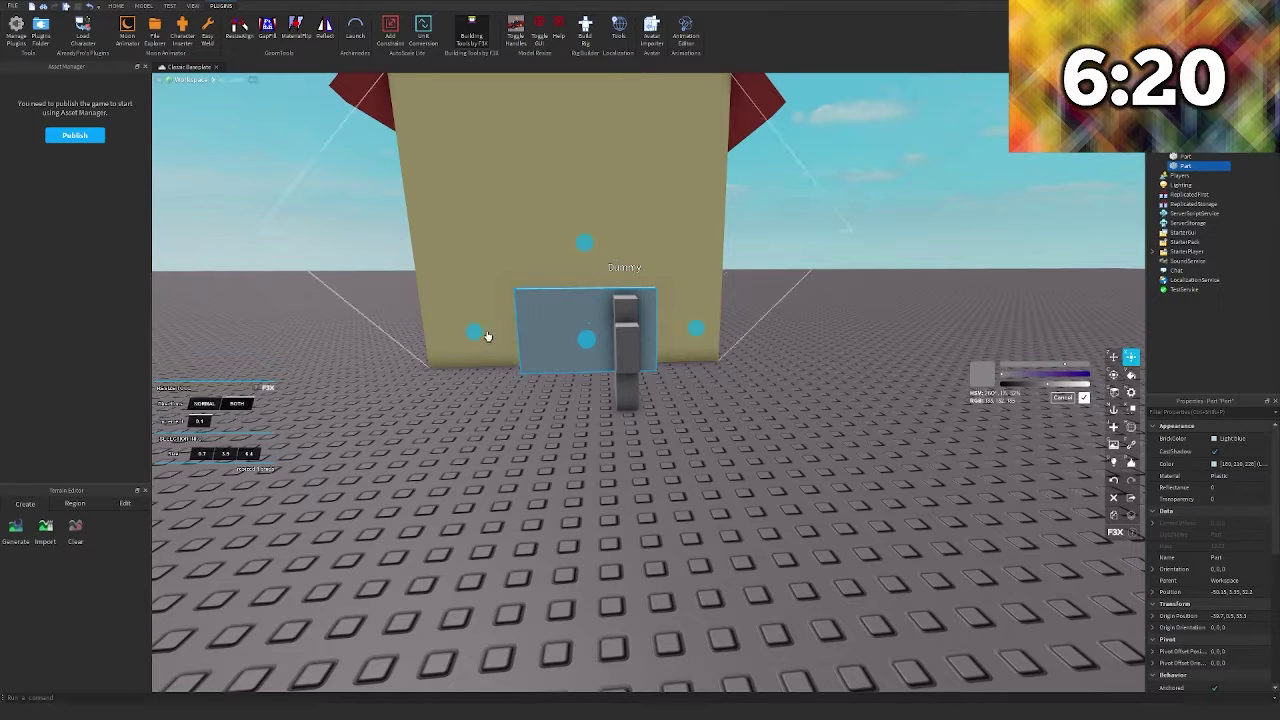
drag(476, 334, 485, 335)
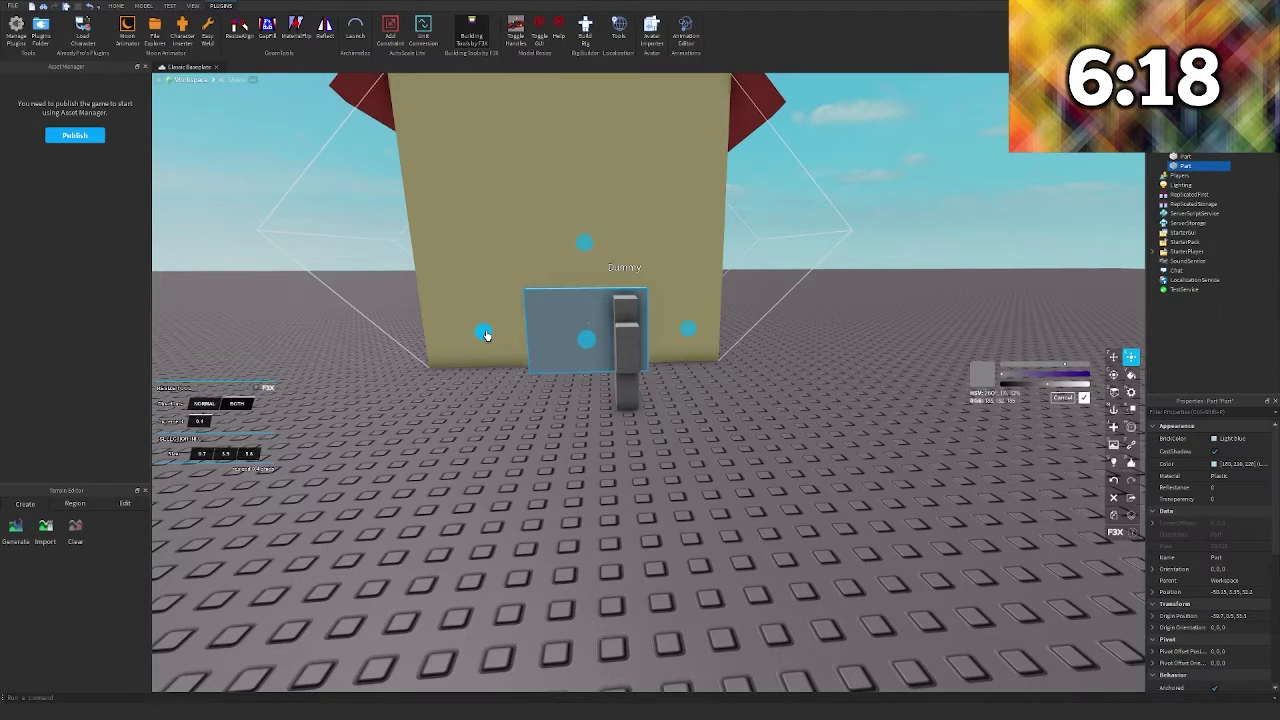
Duplicate the blue pane beside the original and shrink the copy to a 0.4-stud-wide vertical strip along its edge
key(z)
right_drag(561, 354, 564, 356)
key(w)
key(ctrl+d)
key(a)
drag(785, 400, 687, 399)
key(x)
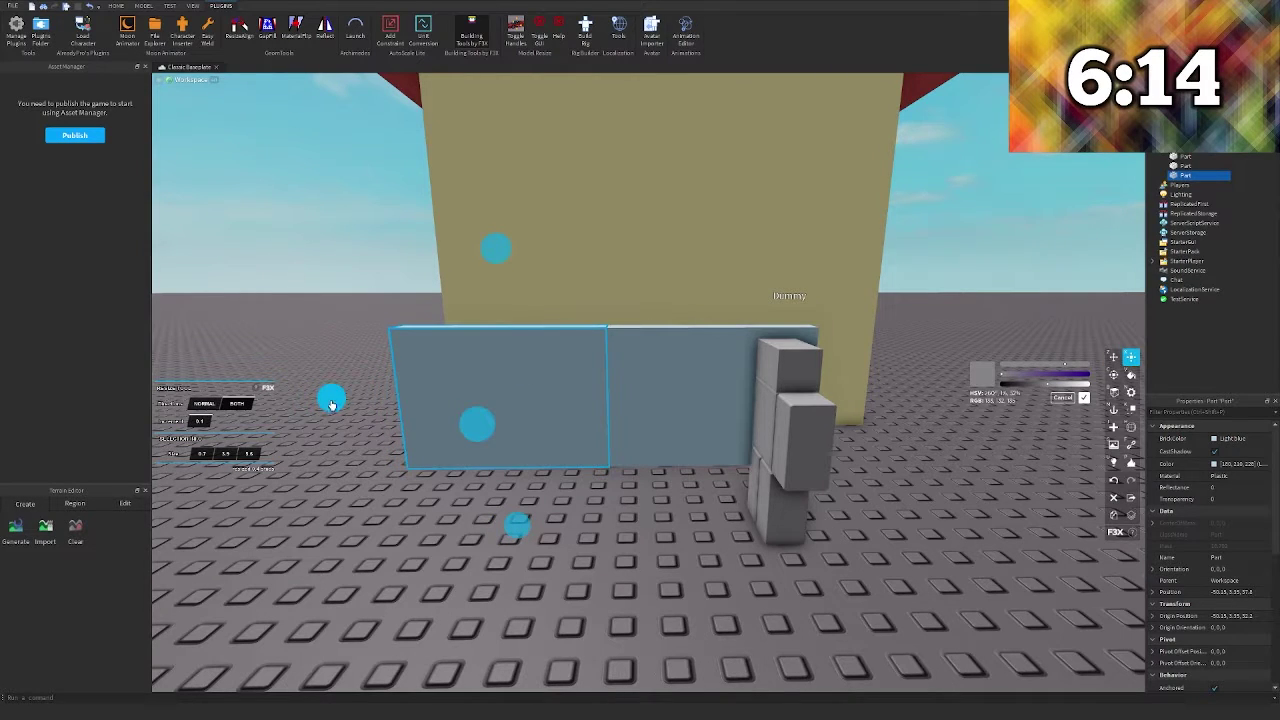
drag(330, 400, 517, 377)
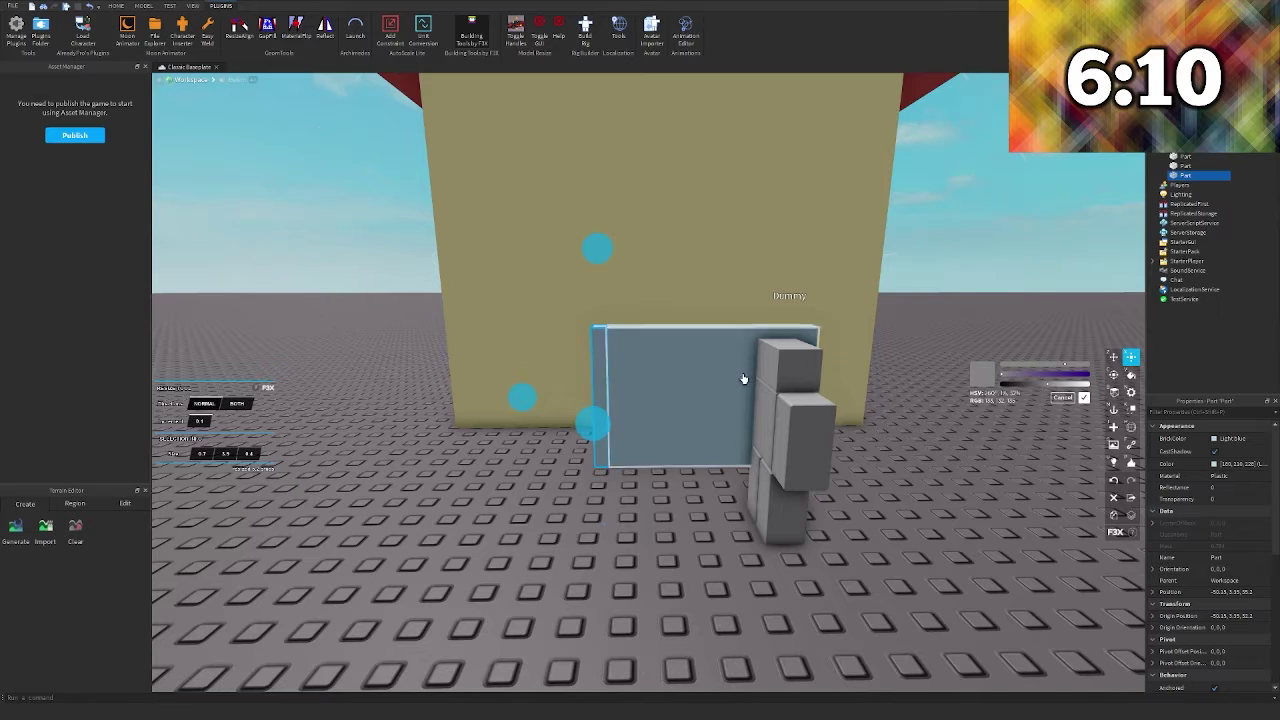
Paint the narrow edge strip Brown and set its material to Wood
right_drag(520, 377, 1168, 382)
click(1131, 376)
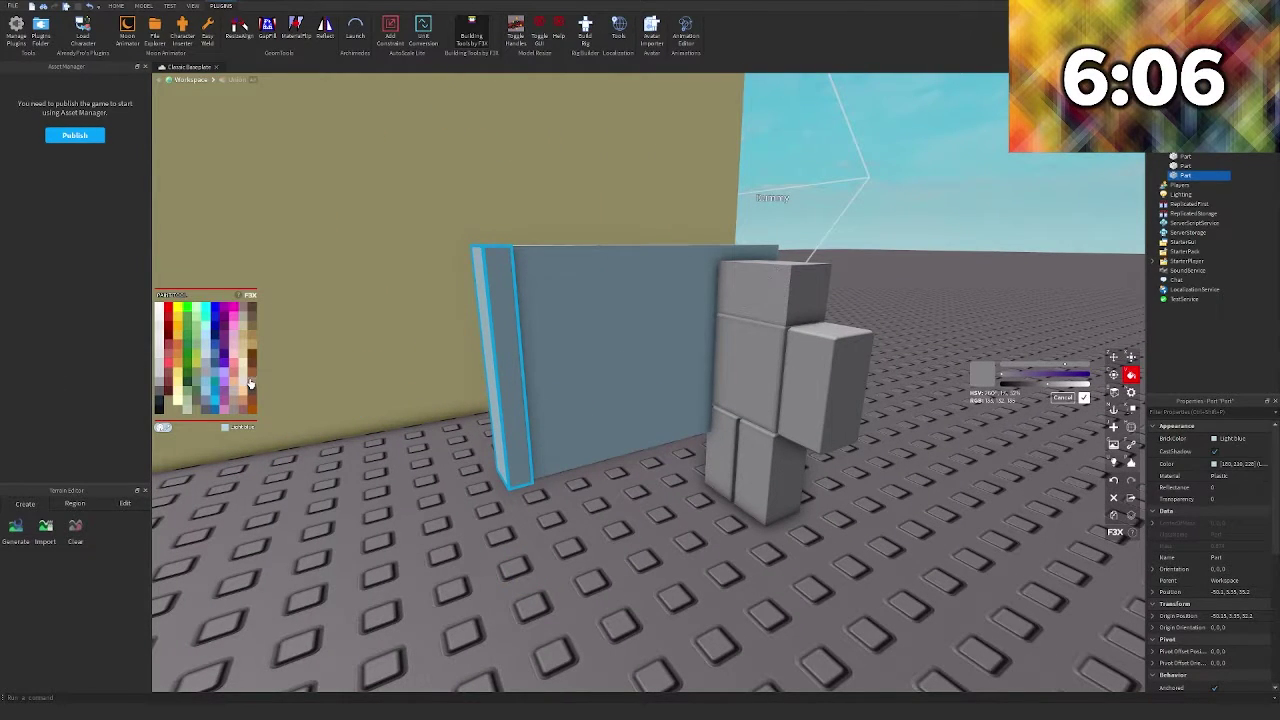
click(250, 381)
right_drag(597, 427, 606, 374)
key(n)
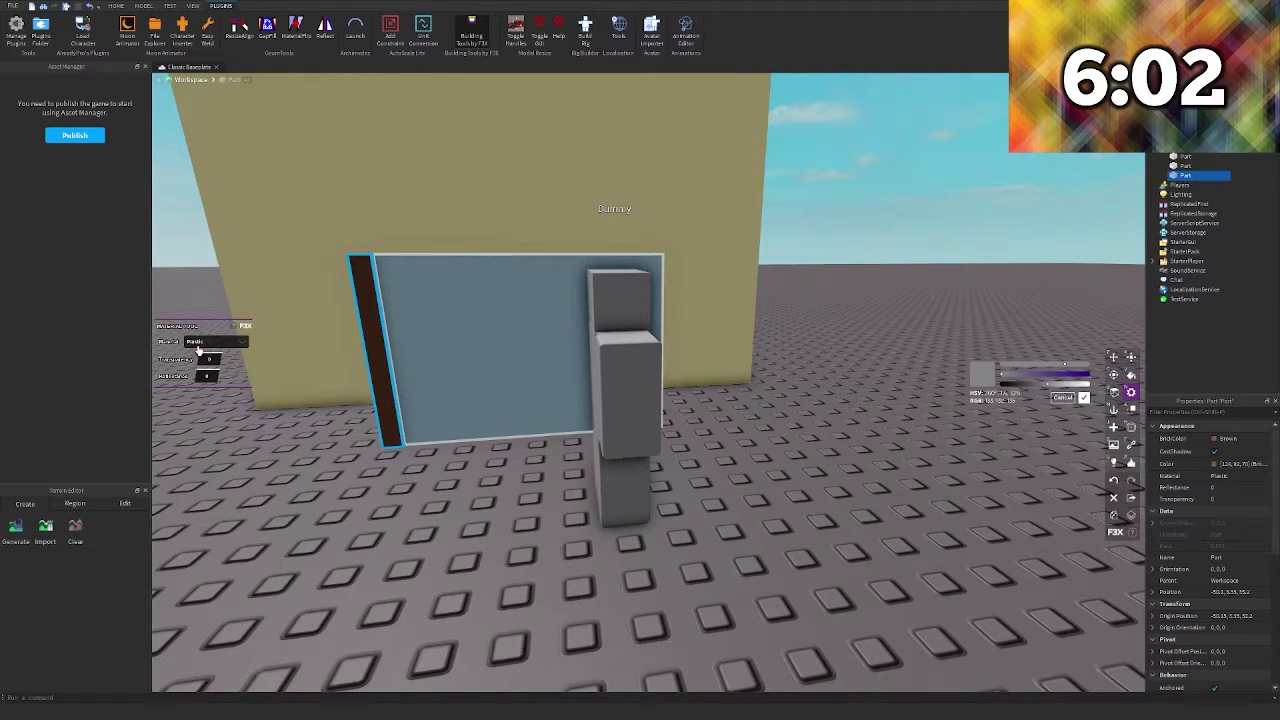
click(199, 343)
click(390, 402)
Clone the wooden strip to the middle and the opposite edge of the pane, centring the middle one
key(z)
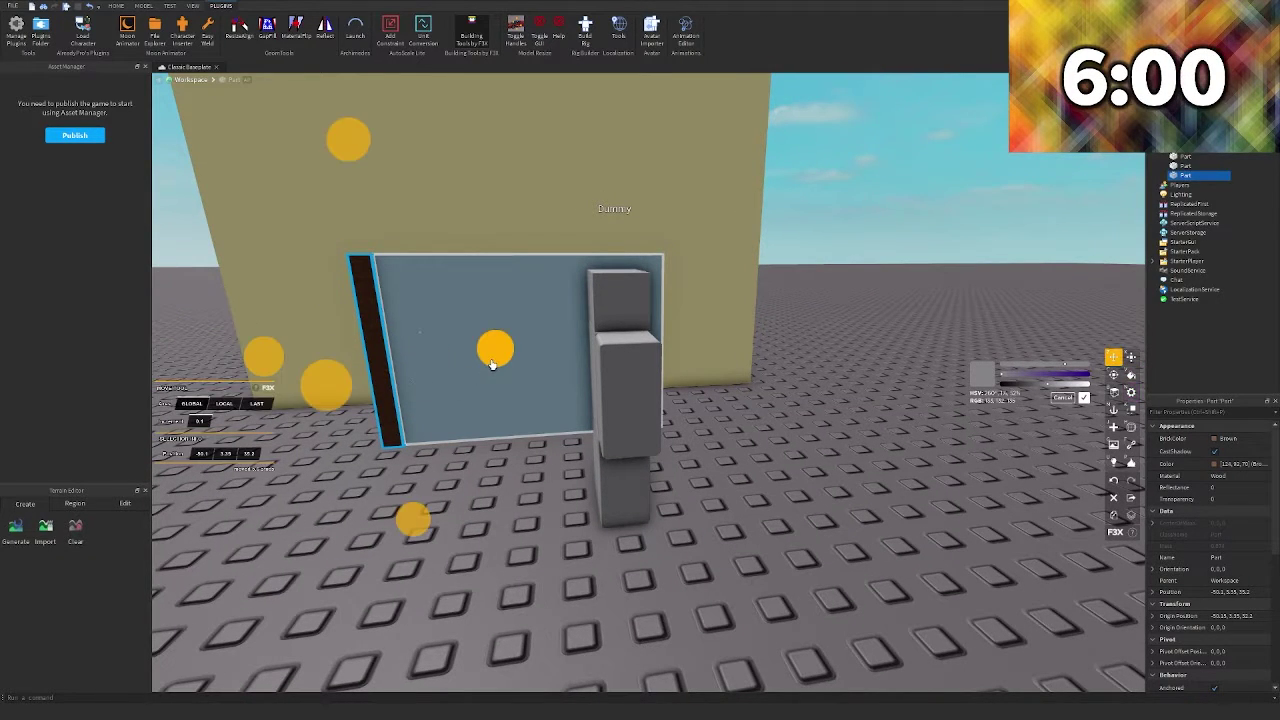
key(shift+c)
drag(493, 362, 726, 390)
key(shift+c)
key(d)
scroll(652, 458, down, 2)
click(654, 474)
click(558, 405)
click(717, 466)
right_drag(700, 468, 593, 486)
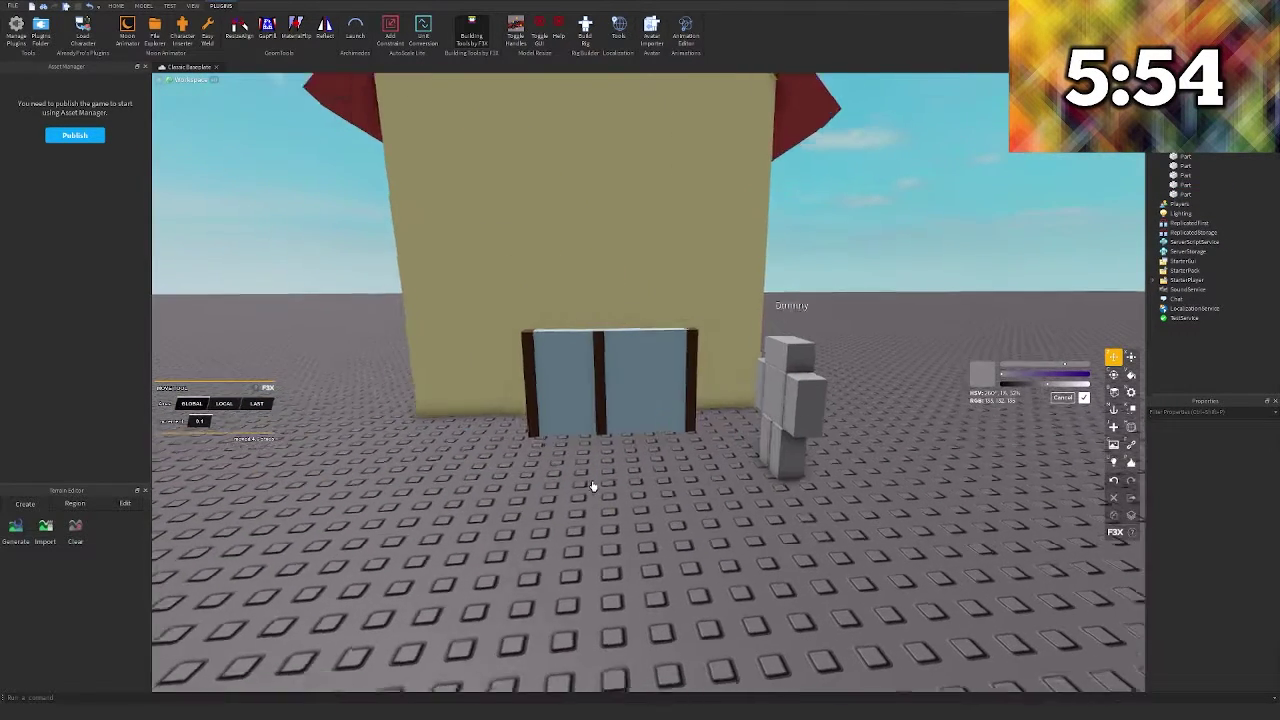
scroll(593, 486, up, 2)
click(591, 425)
drag(662, 382, 673, 380)
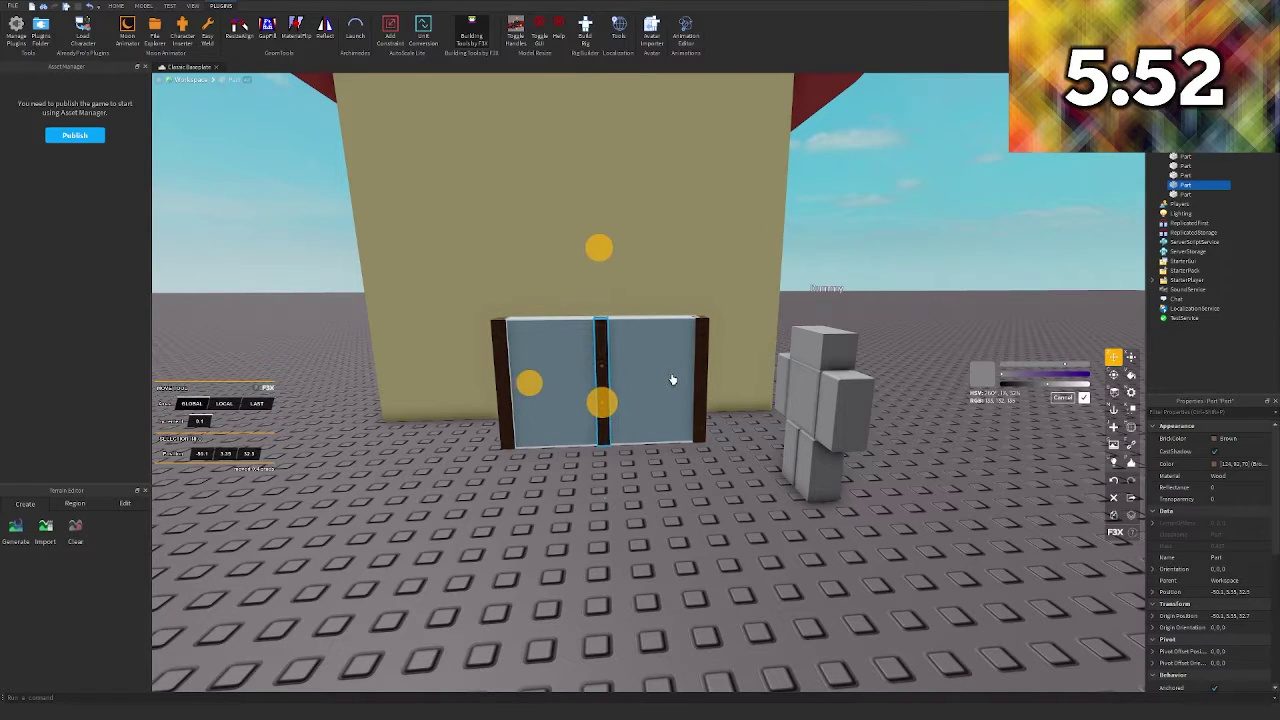
Duplicate the middle wooden strip and reshape the copy into a horizontal rail across the top of the window
scroll(603, 502, up, 2)
key(ctrl+d)
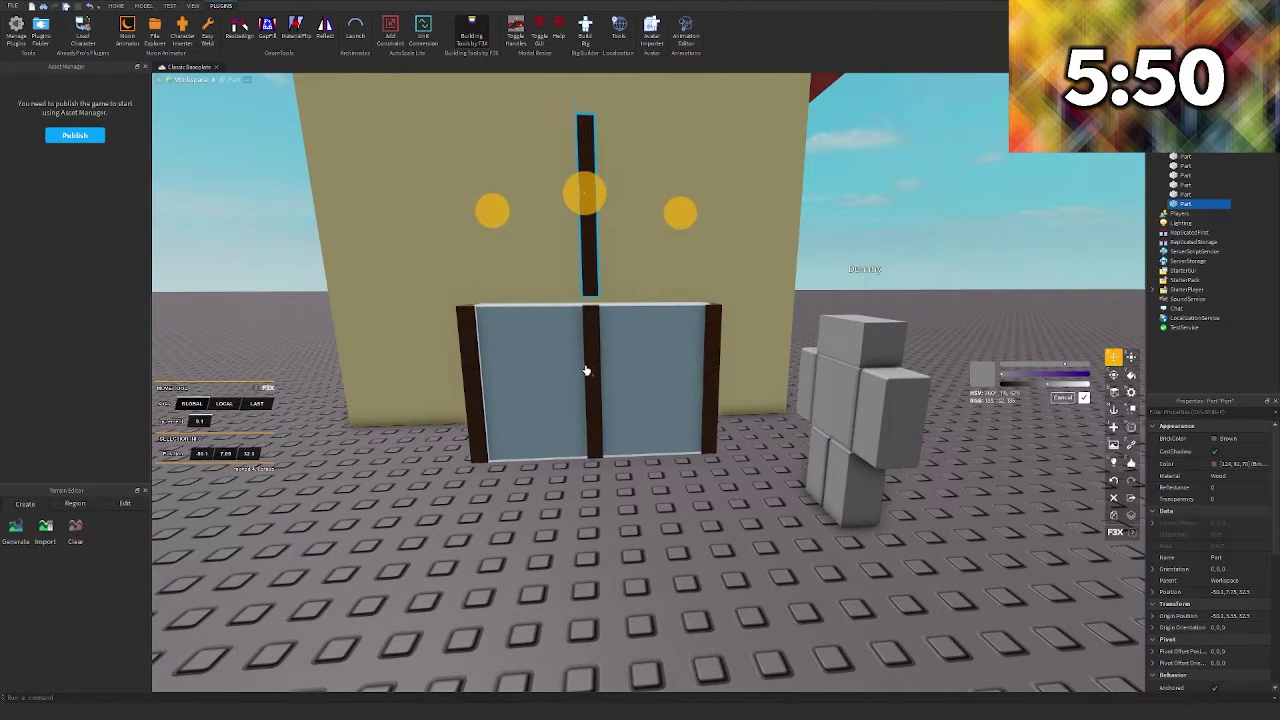
key(x)
right_drag(582, 386, 572, 377)
scroll(572, 377, down, 2)
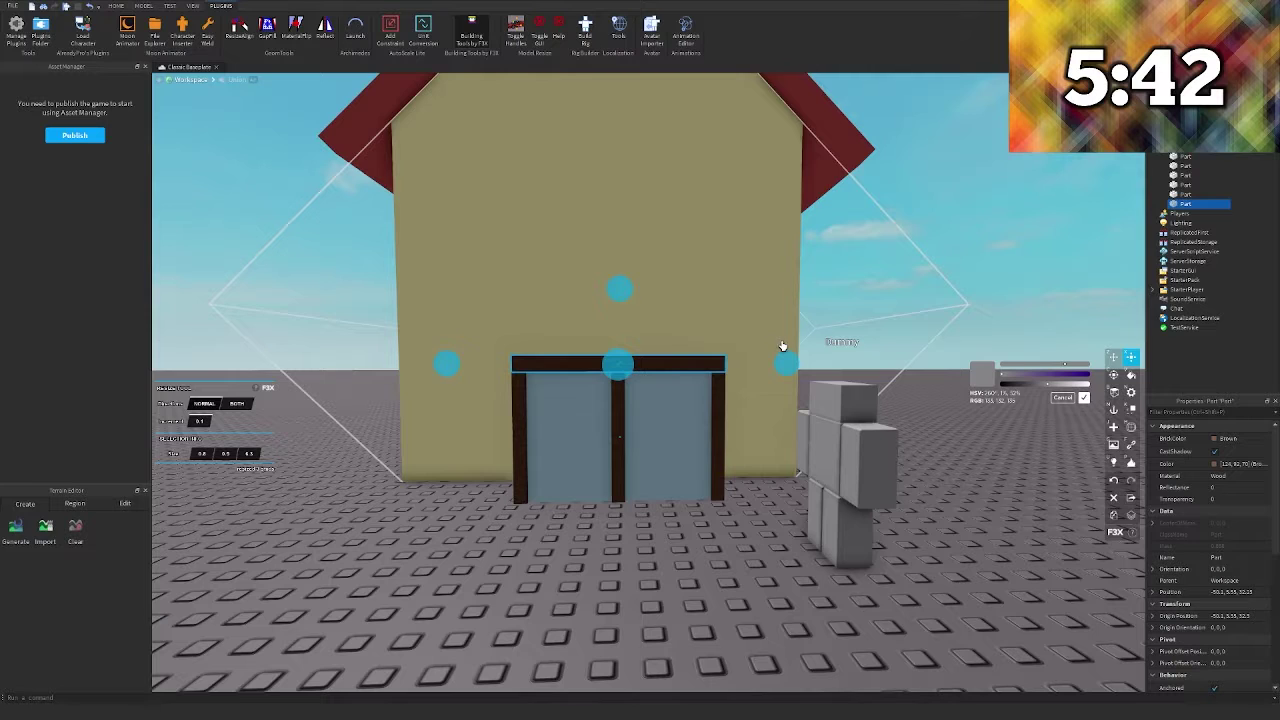
Duplicate the top rail and move the copy down to close the frame along the window's bottom edge
key(ctrl+d)
drag(620, 300, 630, 438)
click(673, 603)
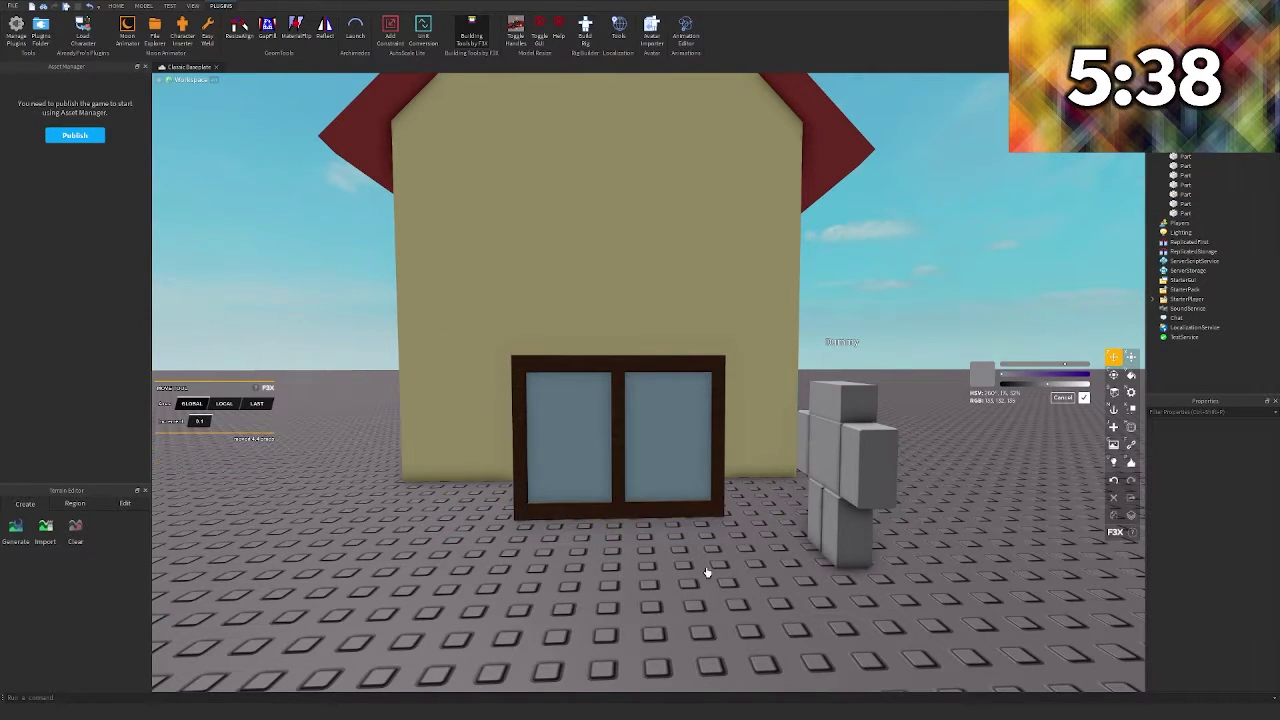
key(a)
right_drag(708, 571, 937, 457)
key(w)
click(720, 397)
drag(643, 378, 646, 383)
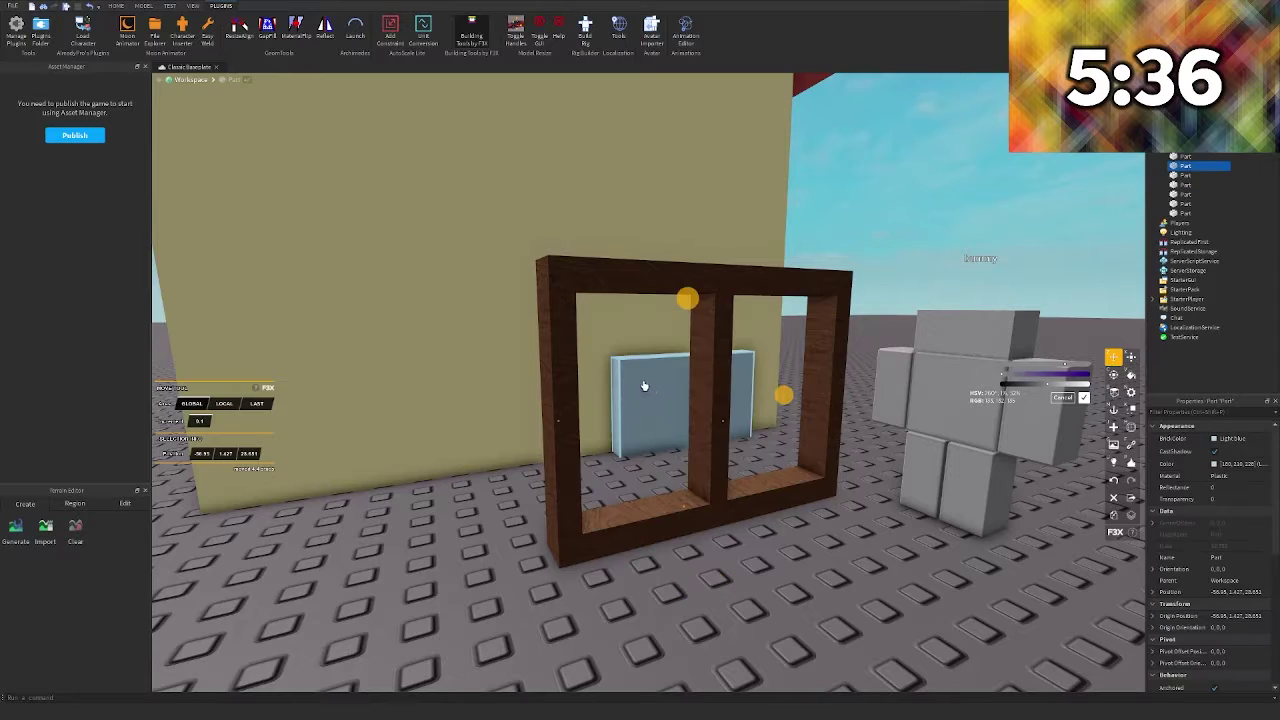
right_drag(646, 383, 648, 378)
key(w)
key(s)
key(ctrl+z)
Clone the glass pane inside the wooden window frame and rotate the copy by 30 degrees
key(shift+c)
drag(819, 454, 829, 455)
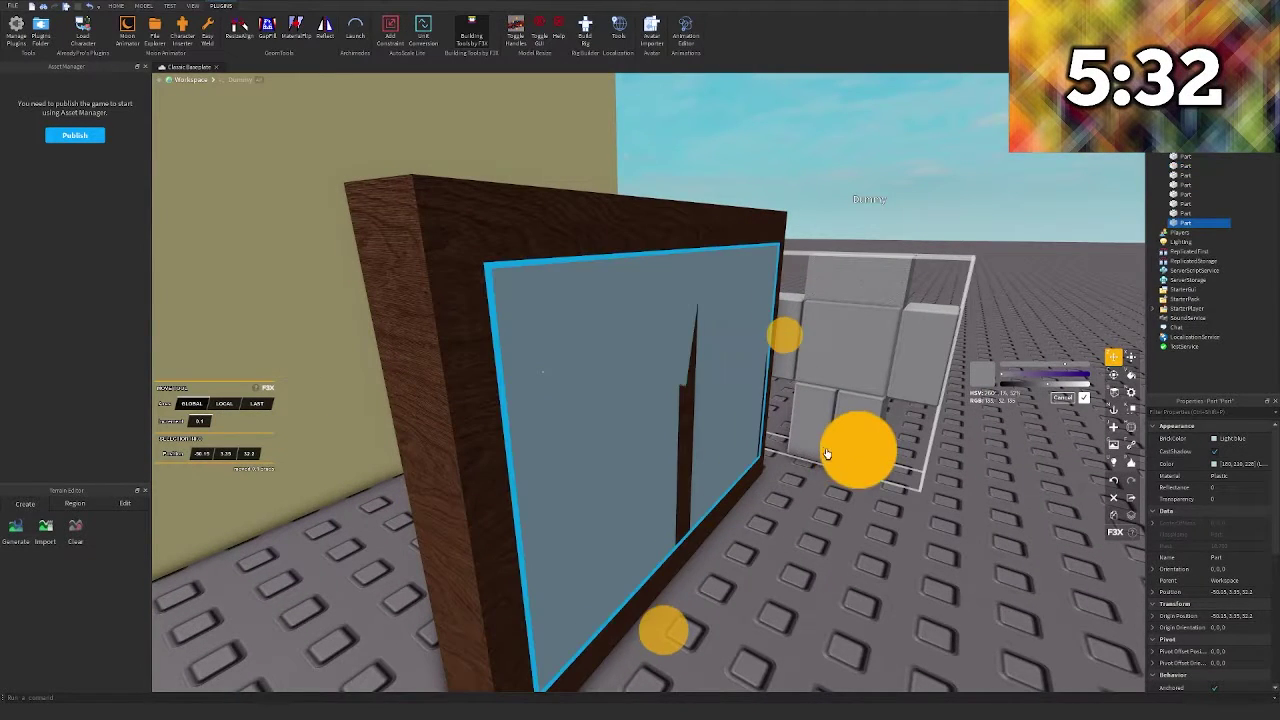
key(c)
key(s)
right_drag(794, 449, 740, 428)
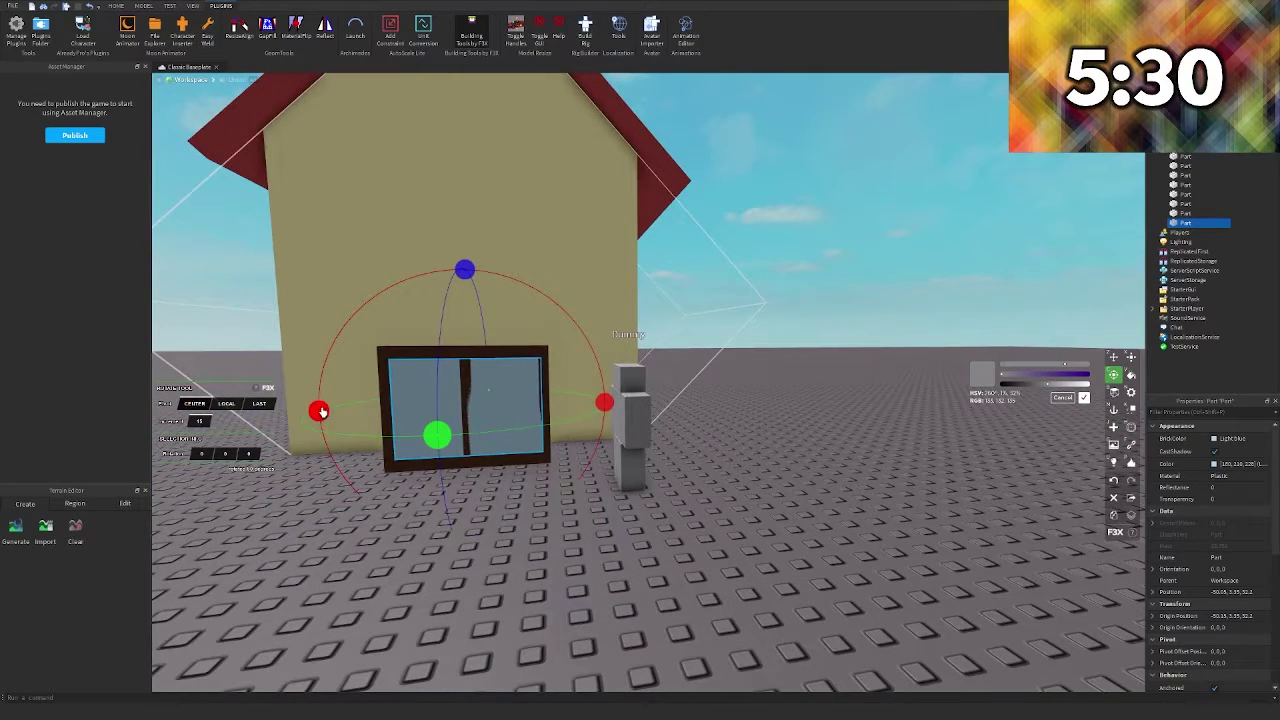
Narrow the rotated pane copy into a slim diagonal strip and recolour it pale grey as a glass reflection
key(x)
scroll(414, 420, up, 5)
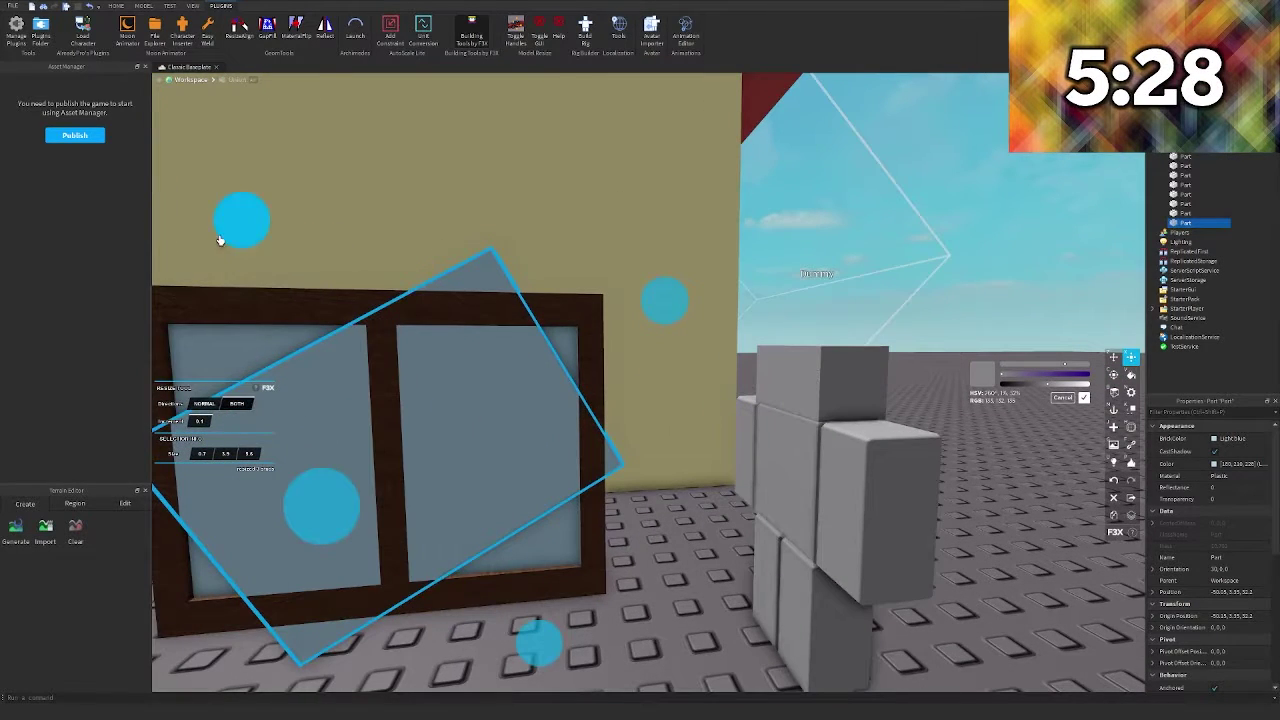
drag(270, 296, 292, 344)
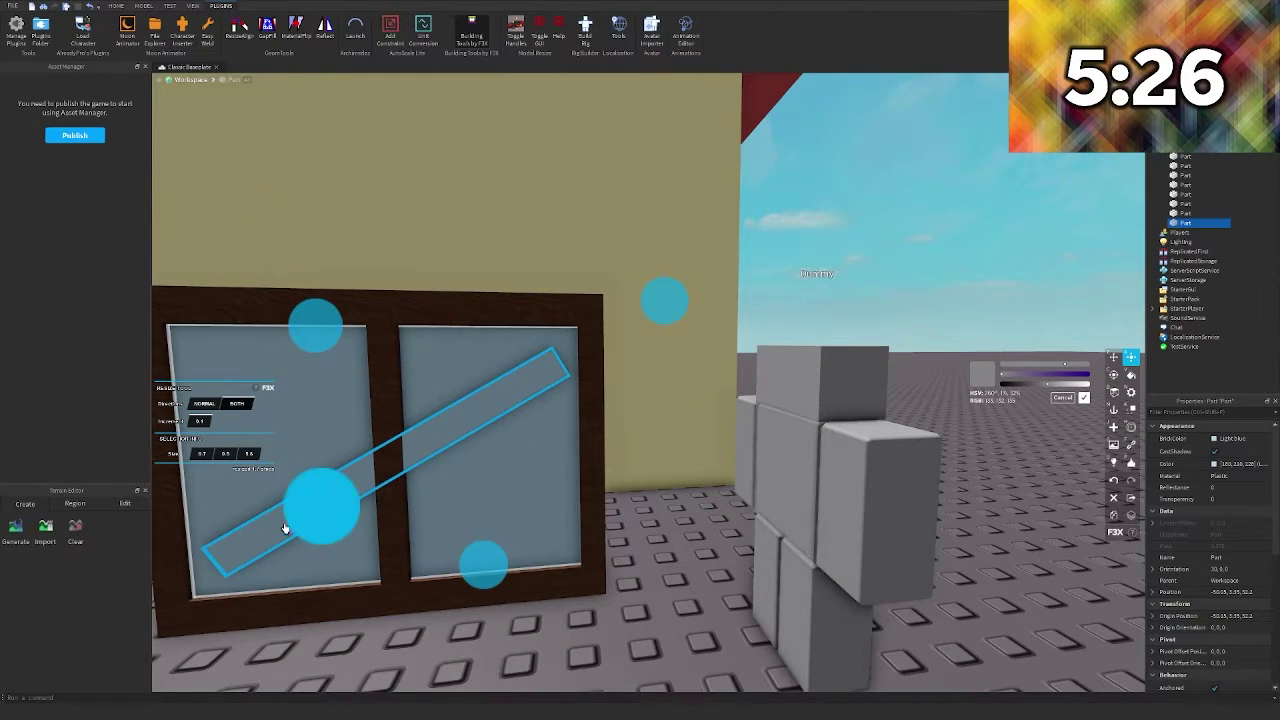
right_drag(286, 526, 240, 550)
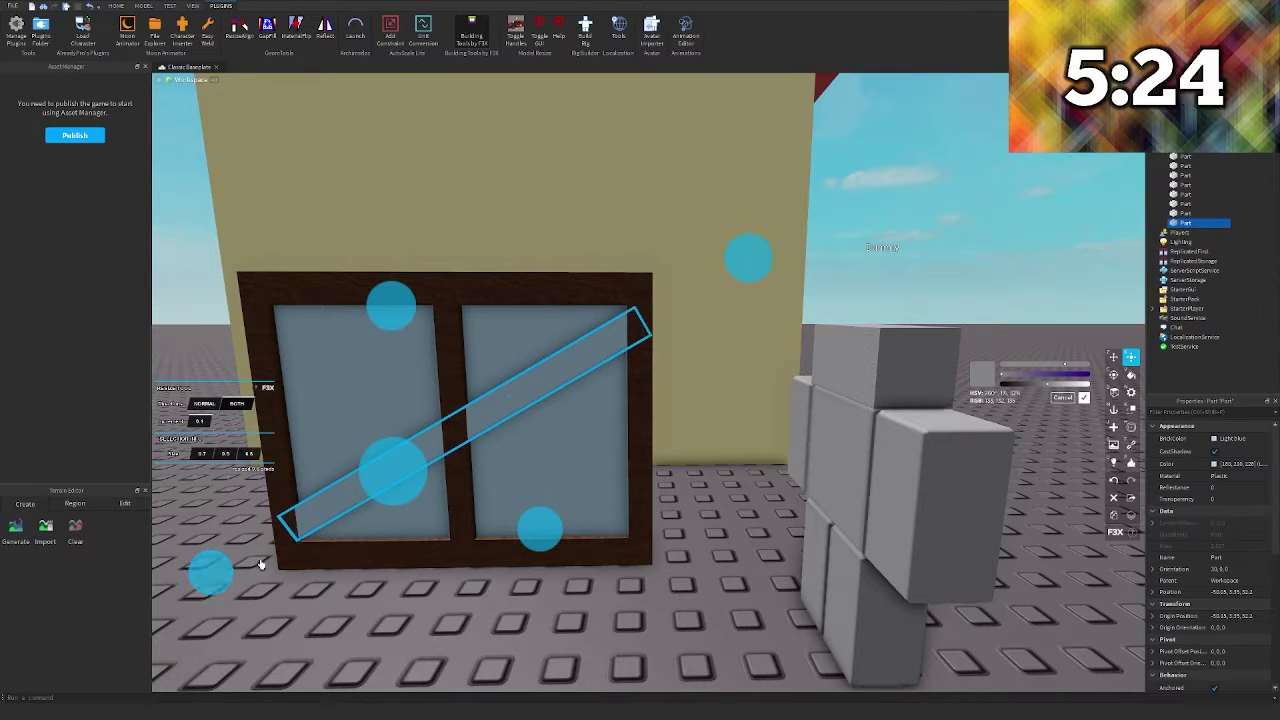
click(1131, 376)
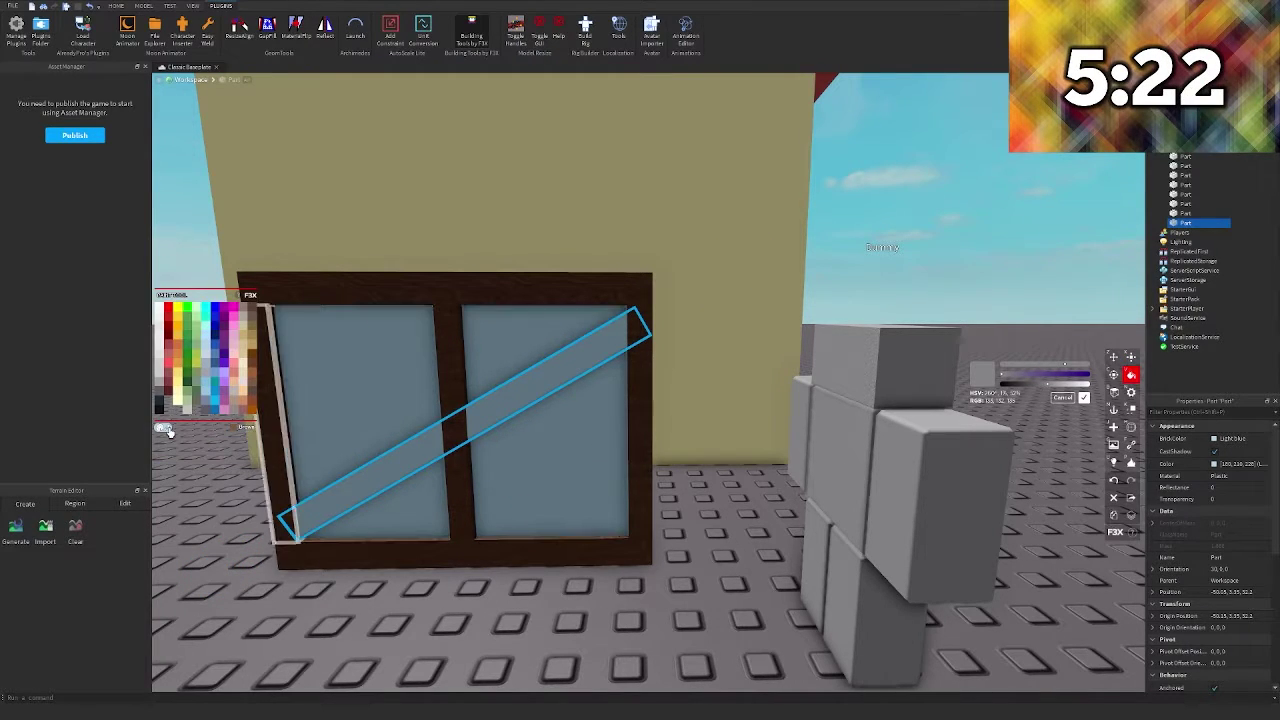
drag(1022, 378, 1002, 378)
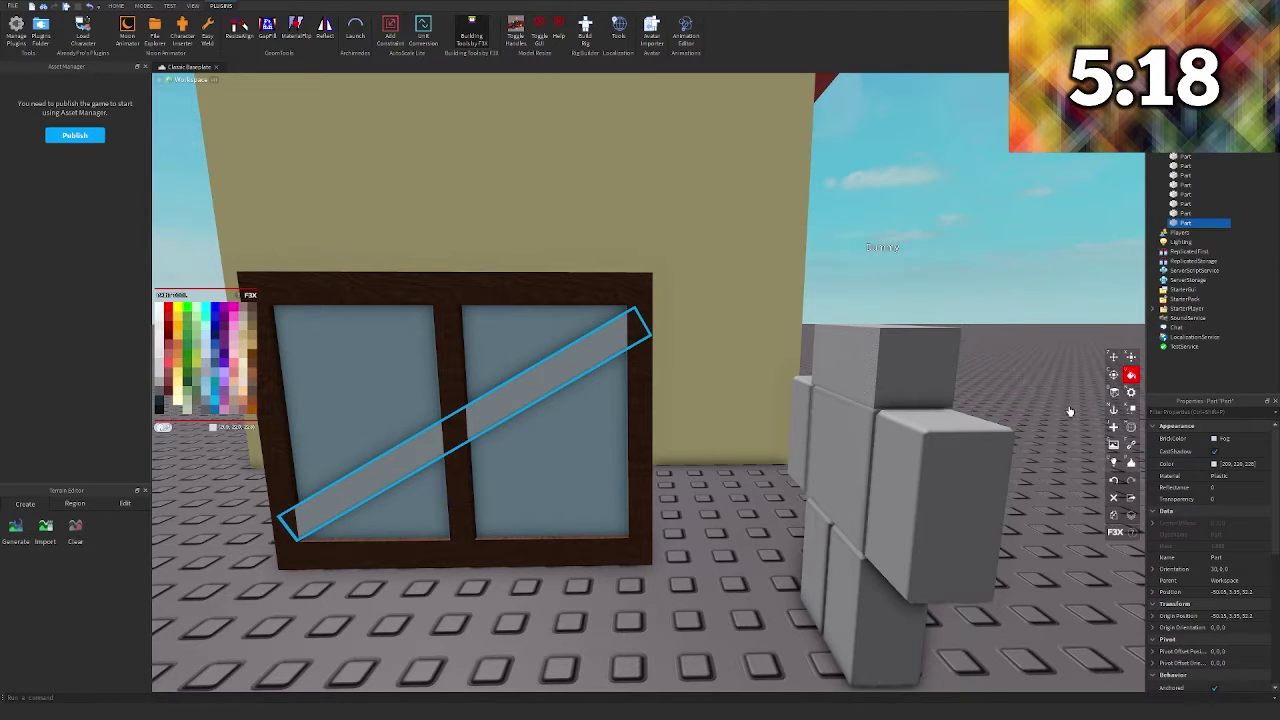
Set the resize increment to 0.001 and adjust the diagonal strip's depth until it protrudes only slightly from the glass
key(x)
key(d)
right_drag(826, 406, 777, 437)
mouse_move(777, 440)
mouse_down()
mouse_move(777, 458)
mouse_move(795, 455)
mouse_up()
key(a)
right_drag(514, 403, 514, 403)
key(d)
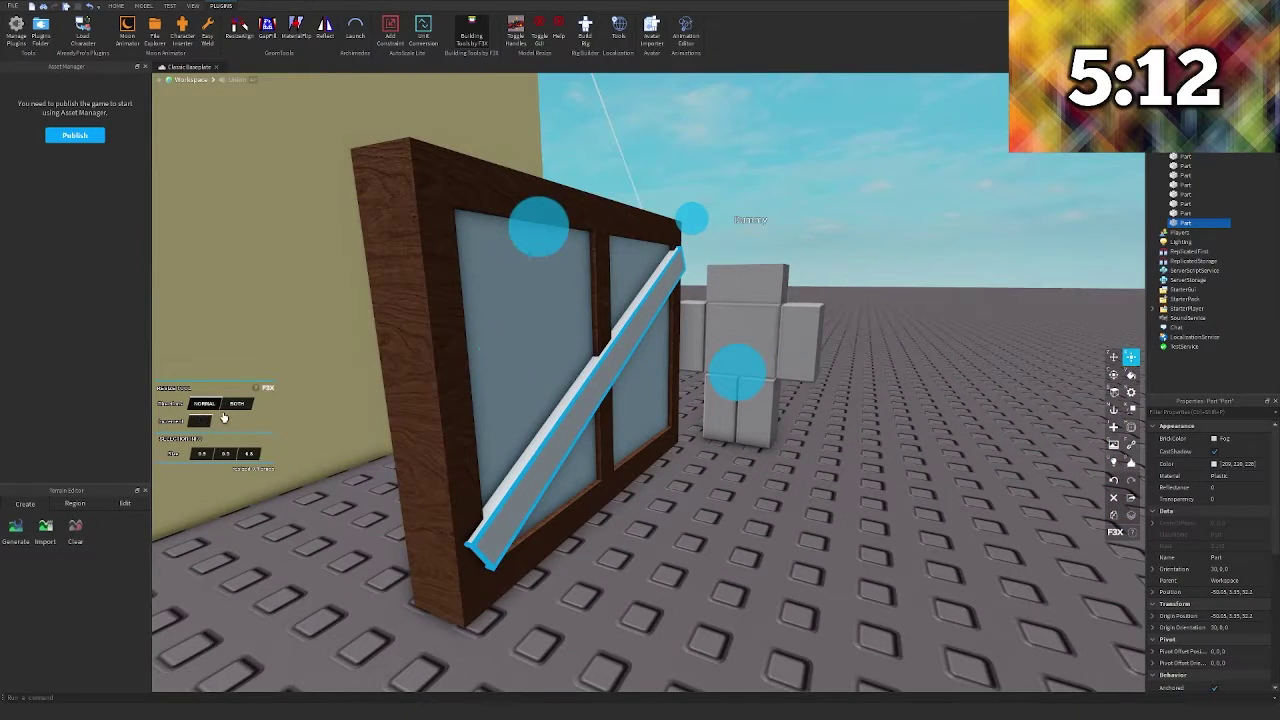
text(0.001)
key(Return)
key(w)
drag(782, 377, 762, 376)
Duplicate the diagonal strip, move the copy up and shorten it into a small streak on the window's left glass
key(z)
key(s)
right_drag(594, 340, 594, 340)
key(ctrl+d)
drag(566, 228, 560, 166)
key(x)
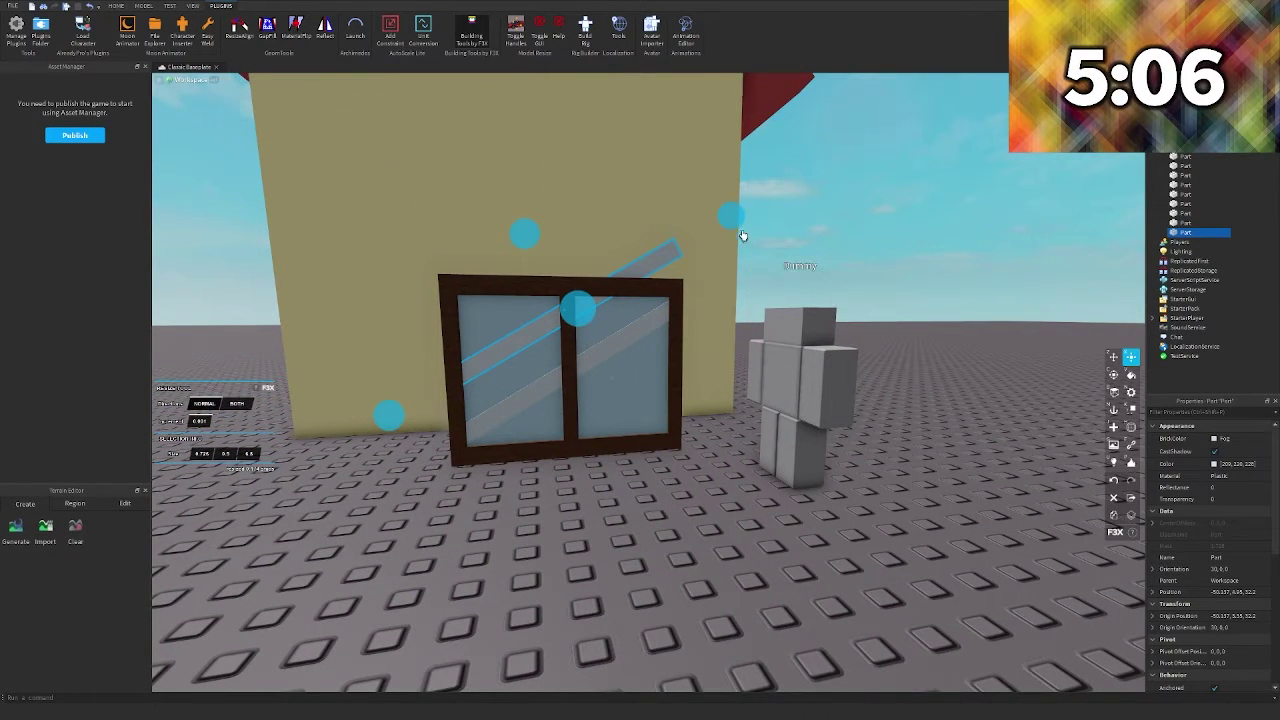
drag(702, 249, 720, 330)
Clone the short streak and place the copy near the lower outer corner of the right-hand glass
key(z)
key(shift+c)
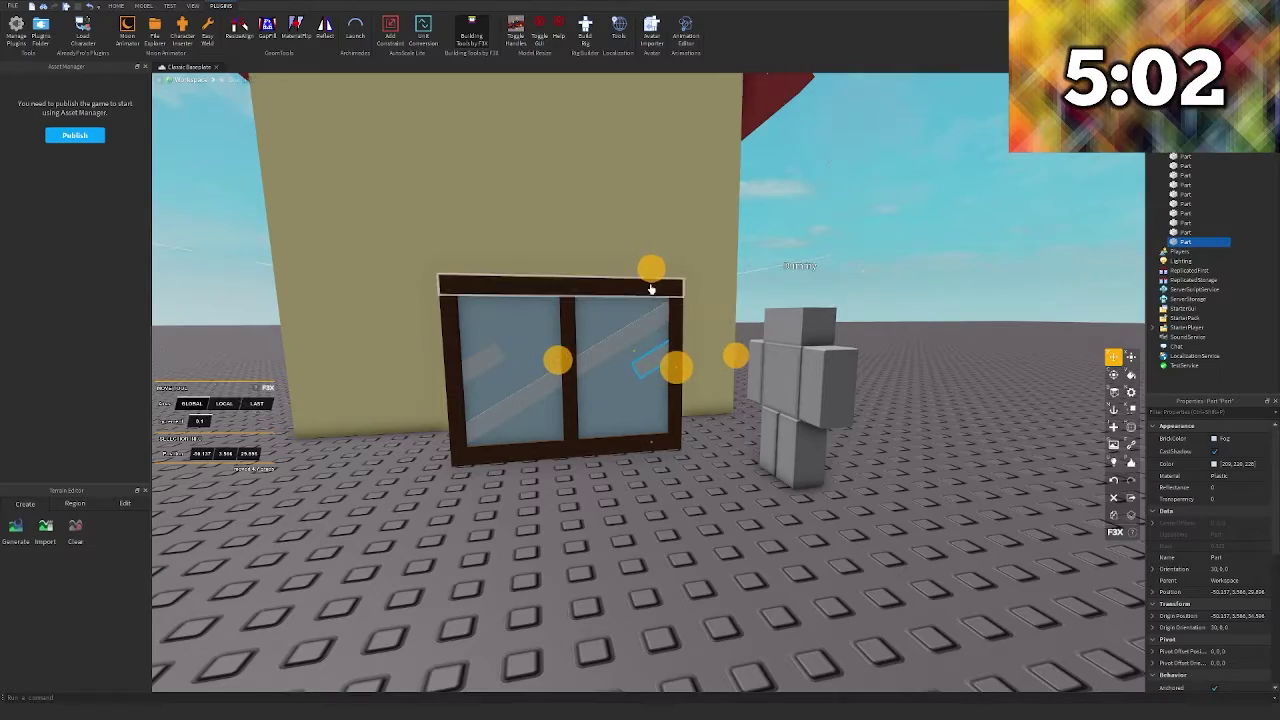
drag(651, 276, 654, 328)
Select all the window's parts and group them into one model
click(706, 471)
right_drag(706, 471, 704, 473)
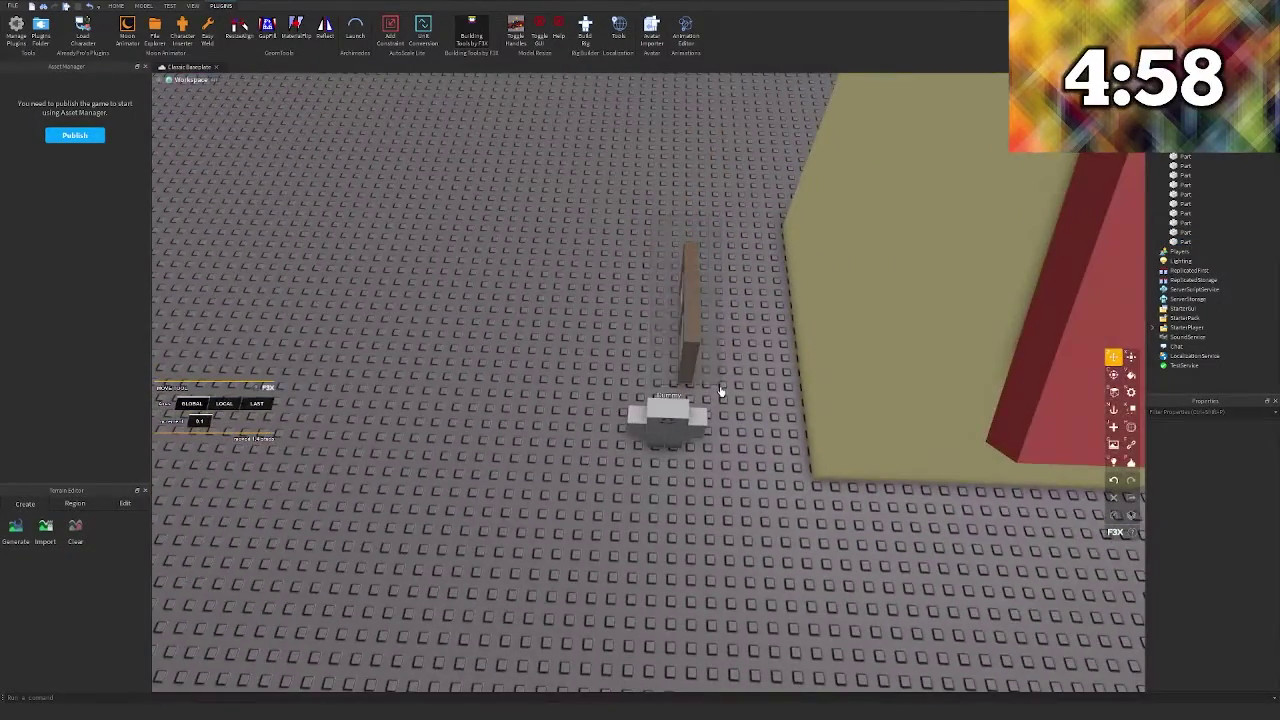
shift+drag(721, 391, 720, 391)
key(shift+g)
Scale the grouped window model up slightly with the model resize handles
right_drag(734, 357, 734, 357)
click(472, 32)
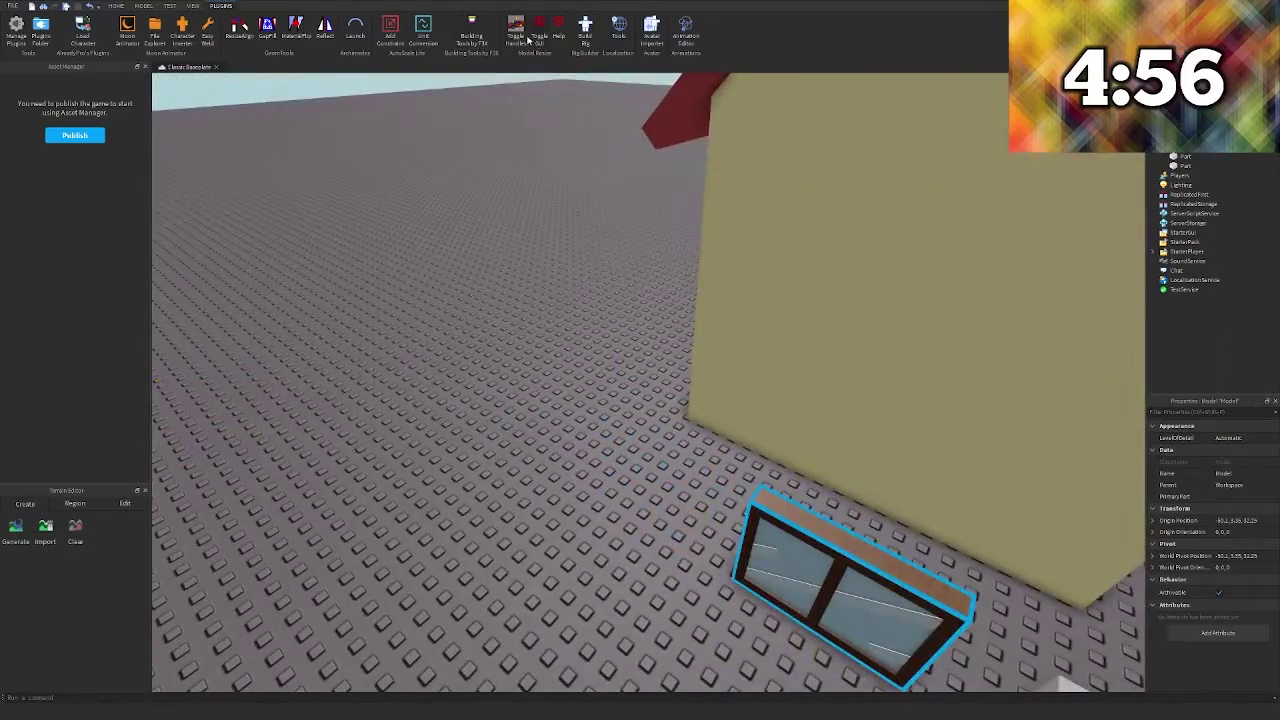
click(520, 36)
right_drag(766, 431, 766, 433)
drag(753, 444, 757, 488)
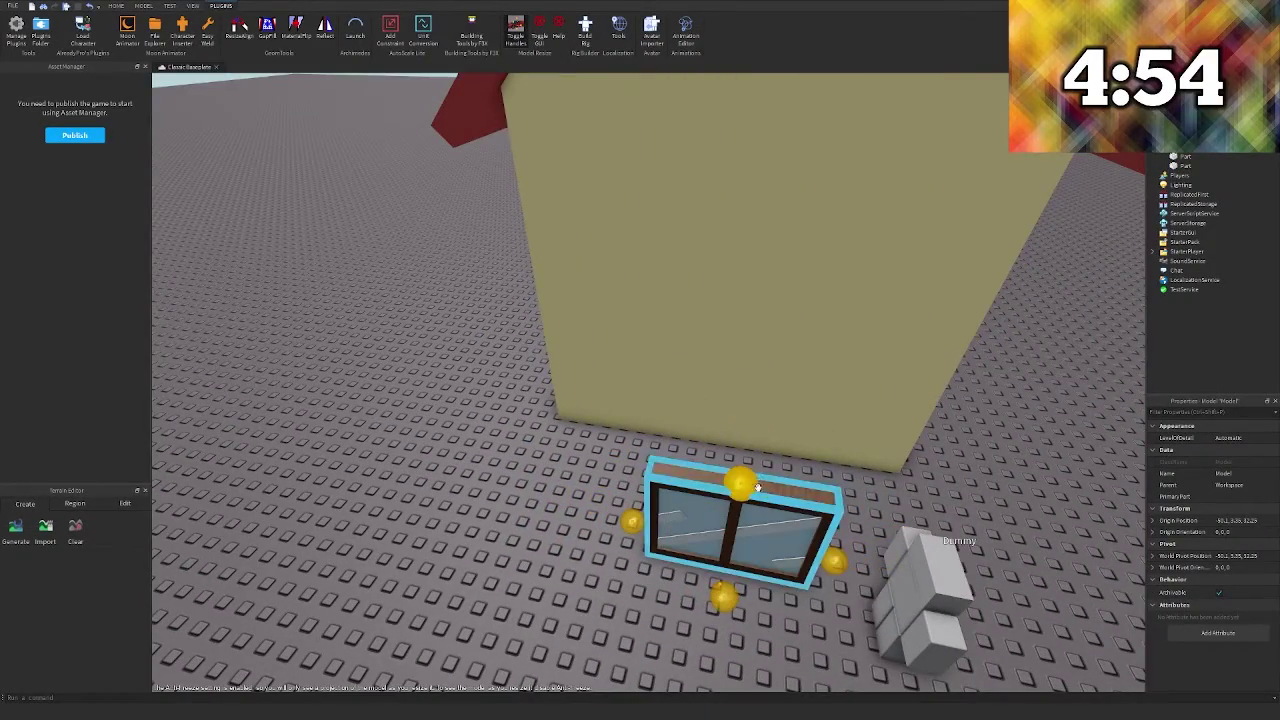
scroll(756, 514, down, 5)
right_drag(756, 514, 741, 484)
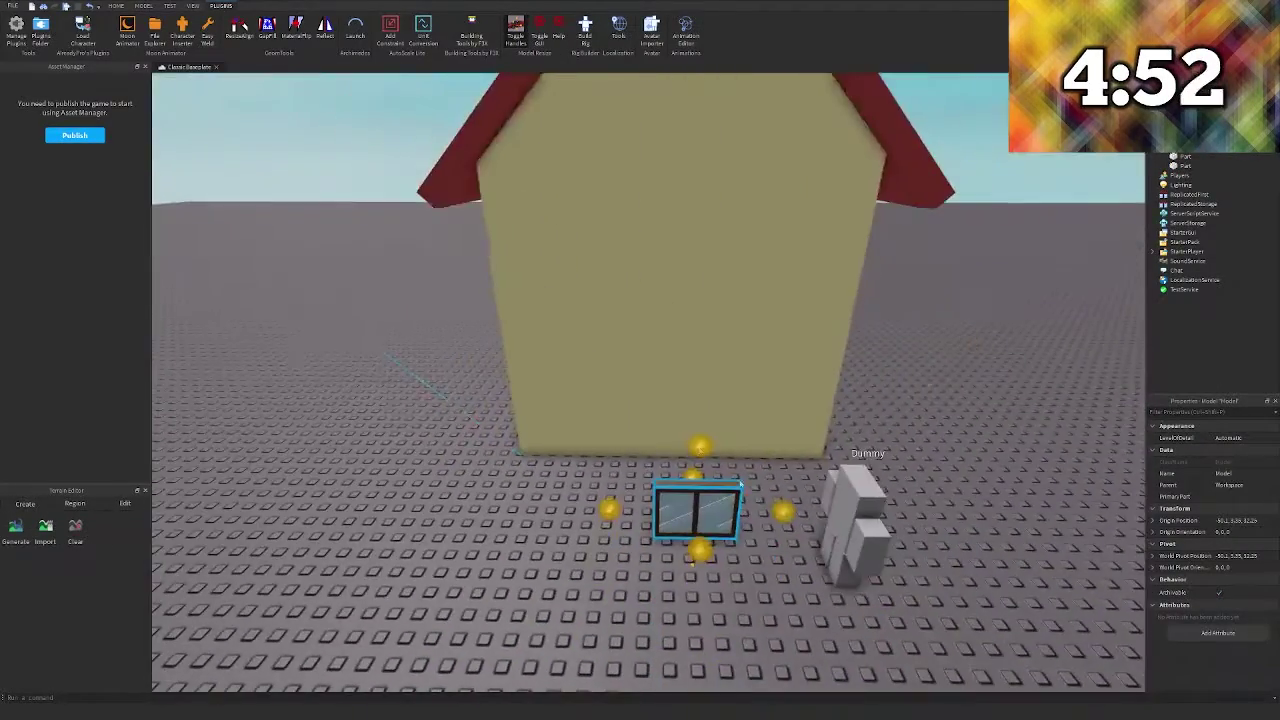
drag(698, 446, 700, 426)
Move the window model onto the house's front wall and place it at the upper left of the facade
click(474, 33)
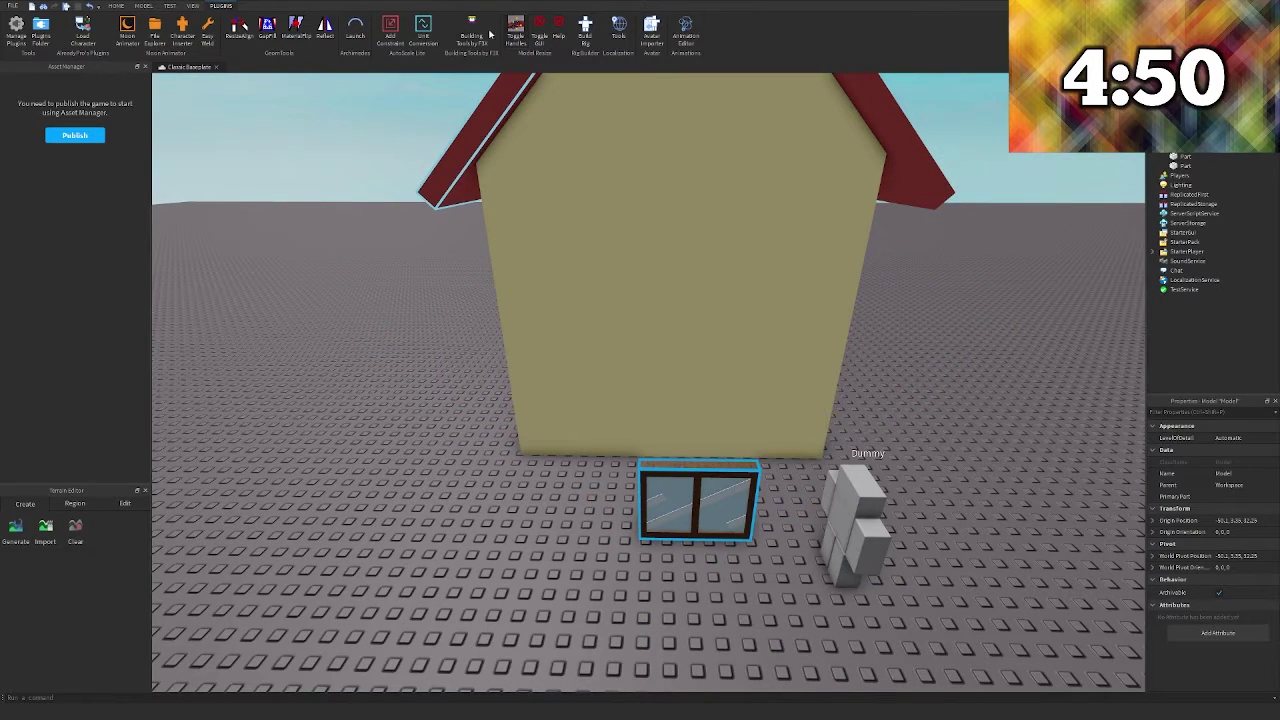
right_drag(694, 333, 865, 507)
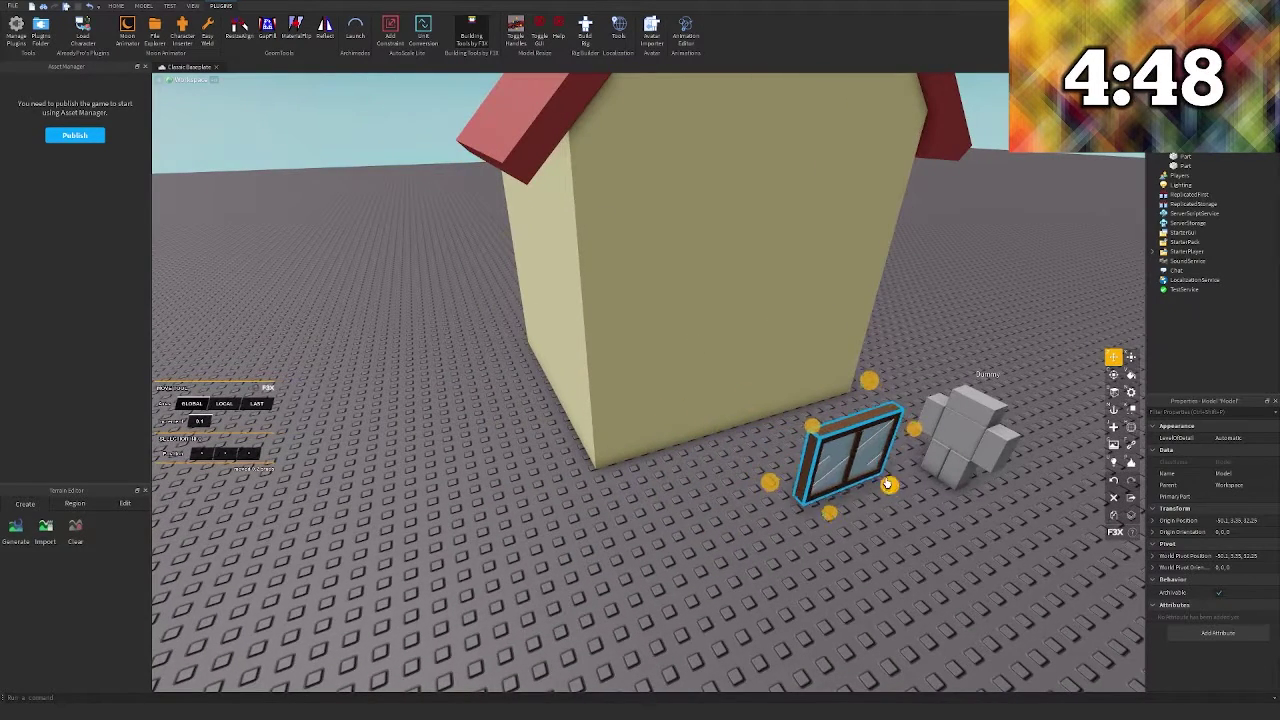
drag(905, 490, 785, 395)
right_drag(781, 391, 723, 414)
key(d)
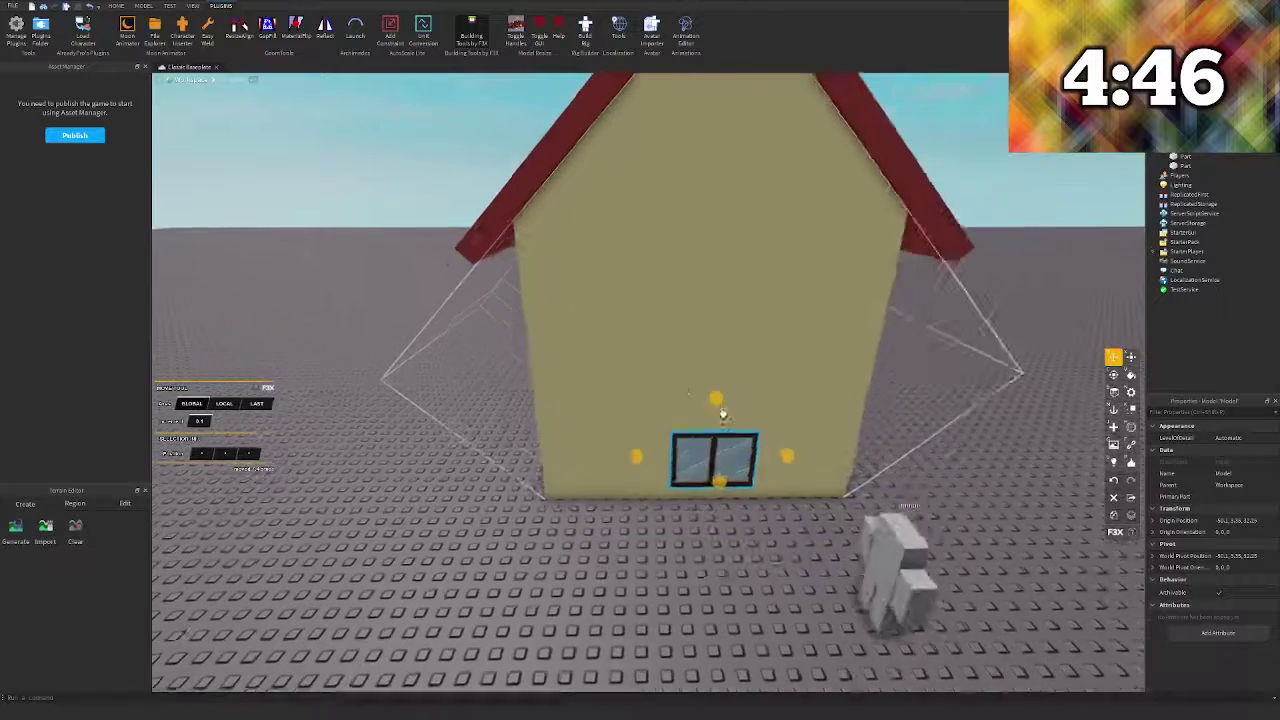
drag(611, 451, 508, 434)
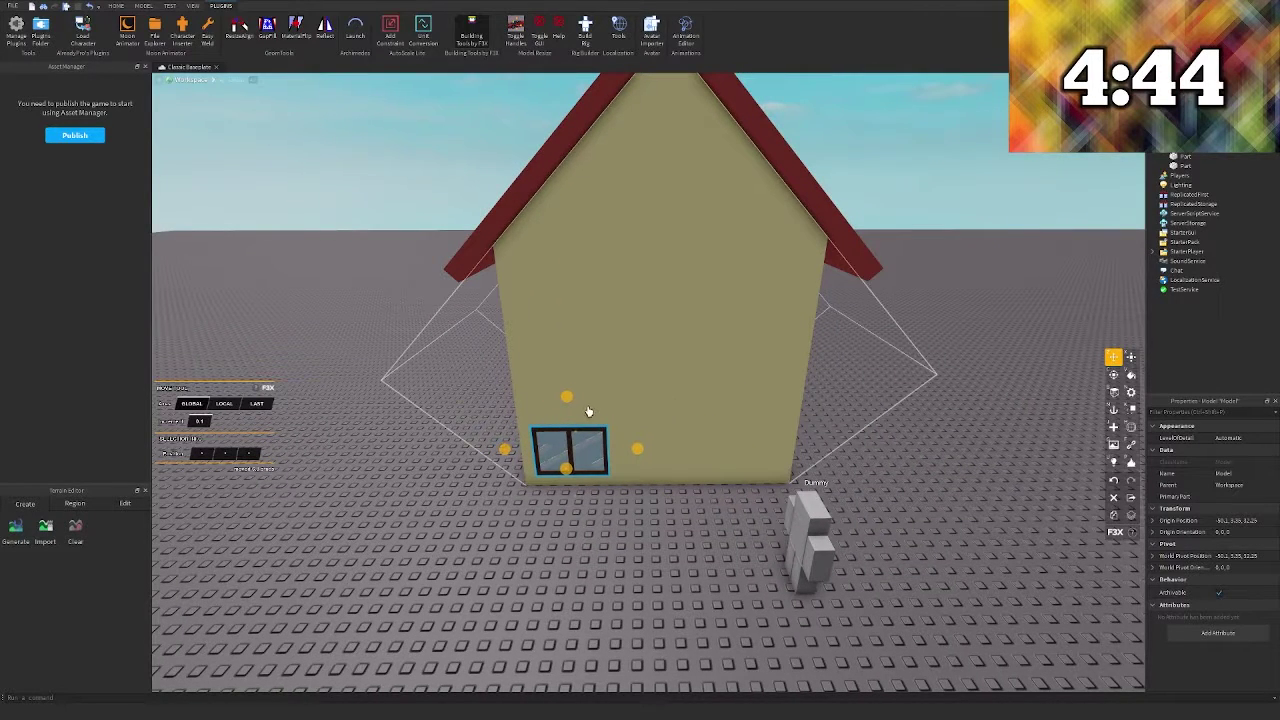
drag(566, 394, 540, 201)
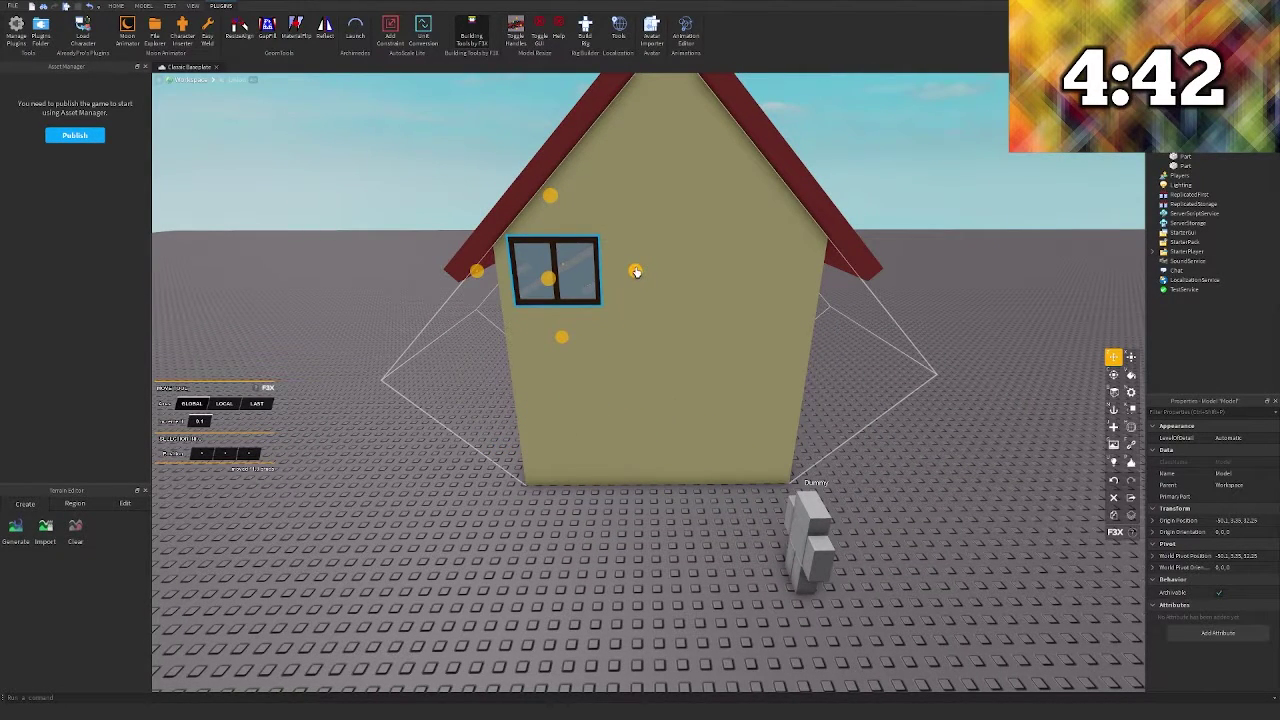
Duplicate the upper window onto the right side of the facade and adjust the spacing of the pair
key(ctrl+d)
drag(636, 271, 746, 266)
click(518, 295)
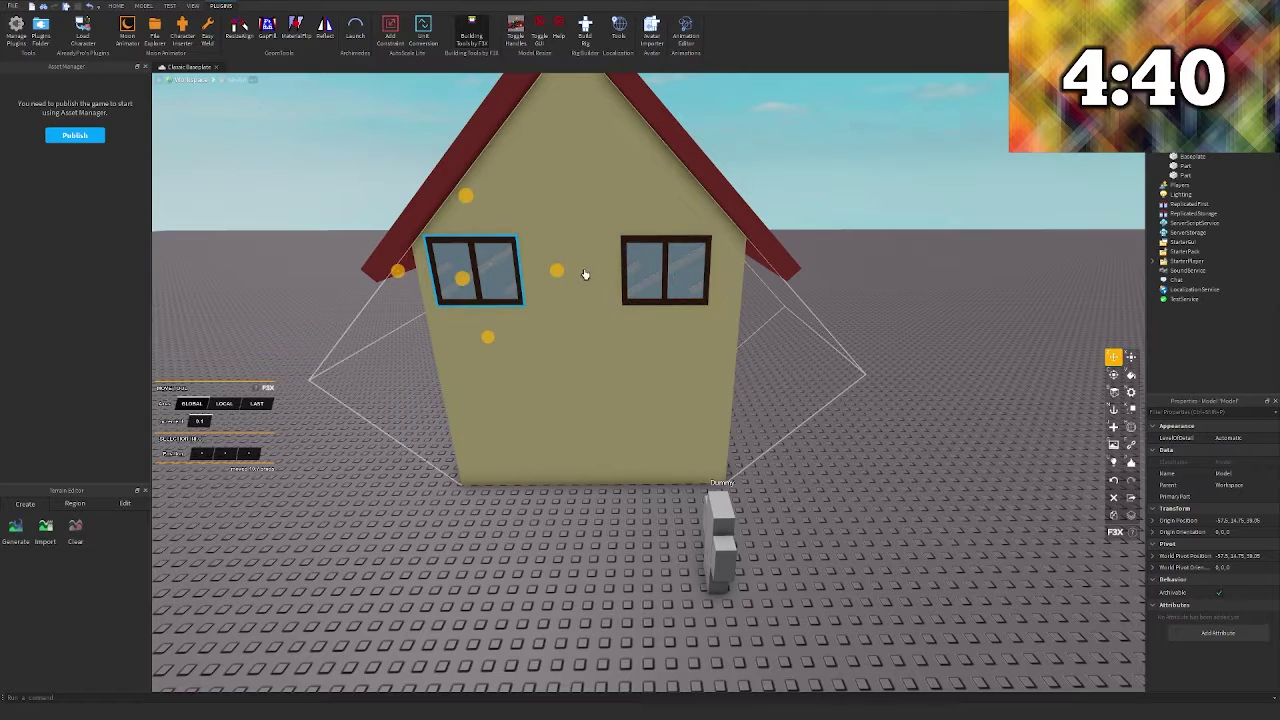
drag(566, 270, 647, 275)
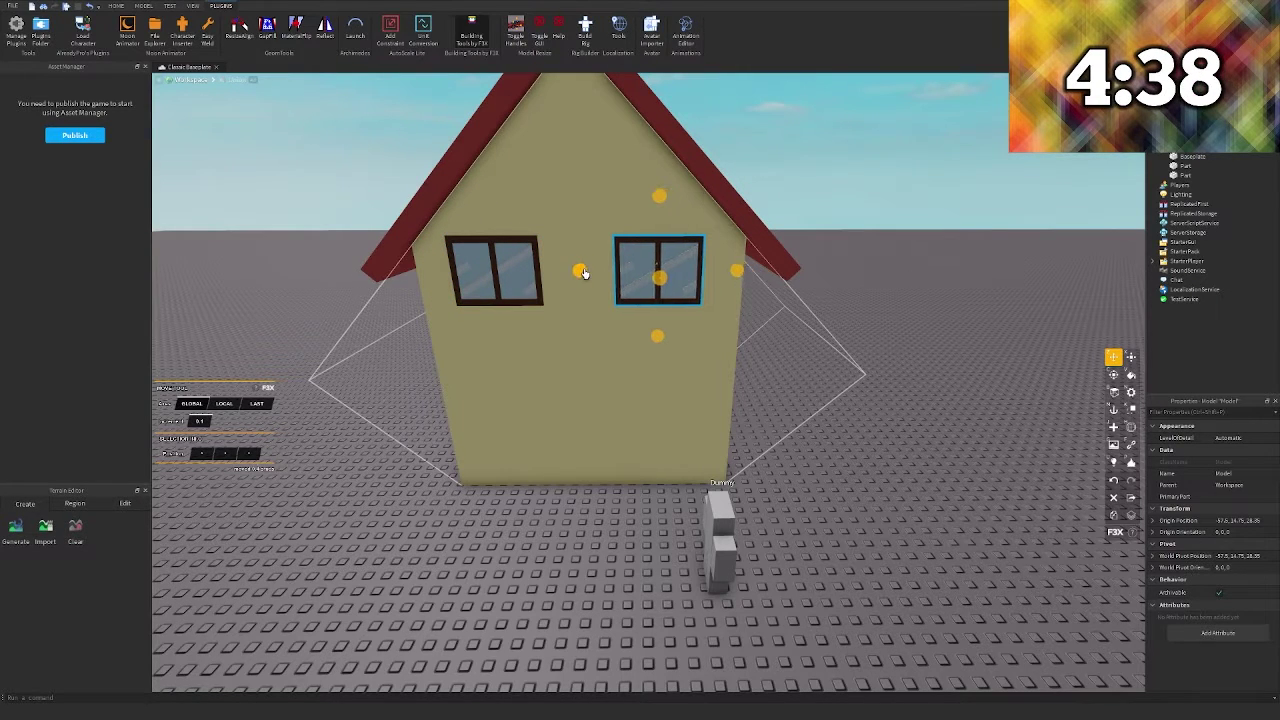
Duplicate the upper windows and move the copies straight down to form a lower row
key(ctrl+d)
drag(572, 203, 586, 326)
key(s)
click(741, 221)
Create a new normal part on the ground in front of the house's windowed wall
key(s)
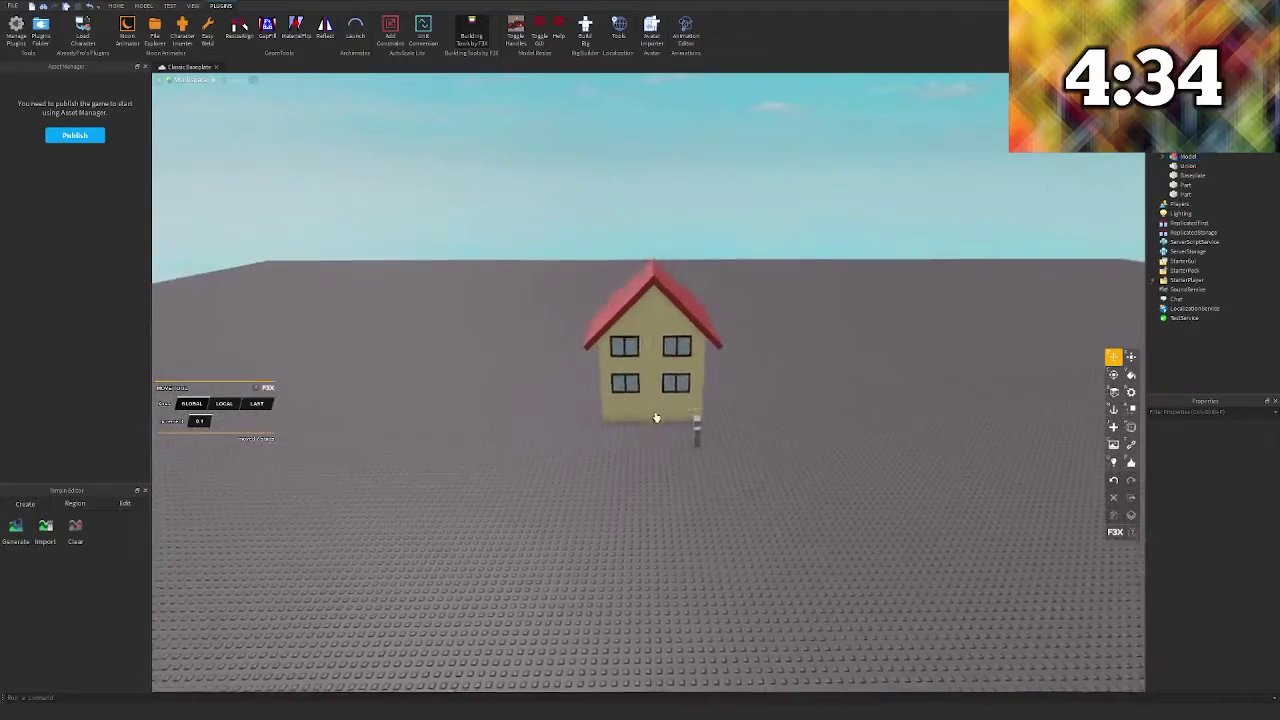
key(a)
key(w)
right_drag(662, 437, 662, 439)
key(d)
key(w)
key(w)
click(1112, 427)
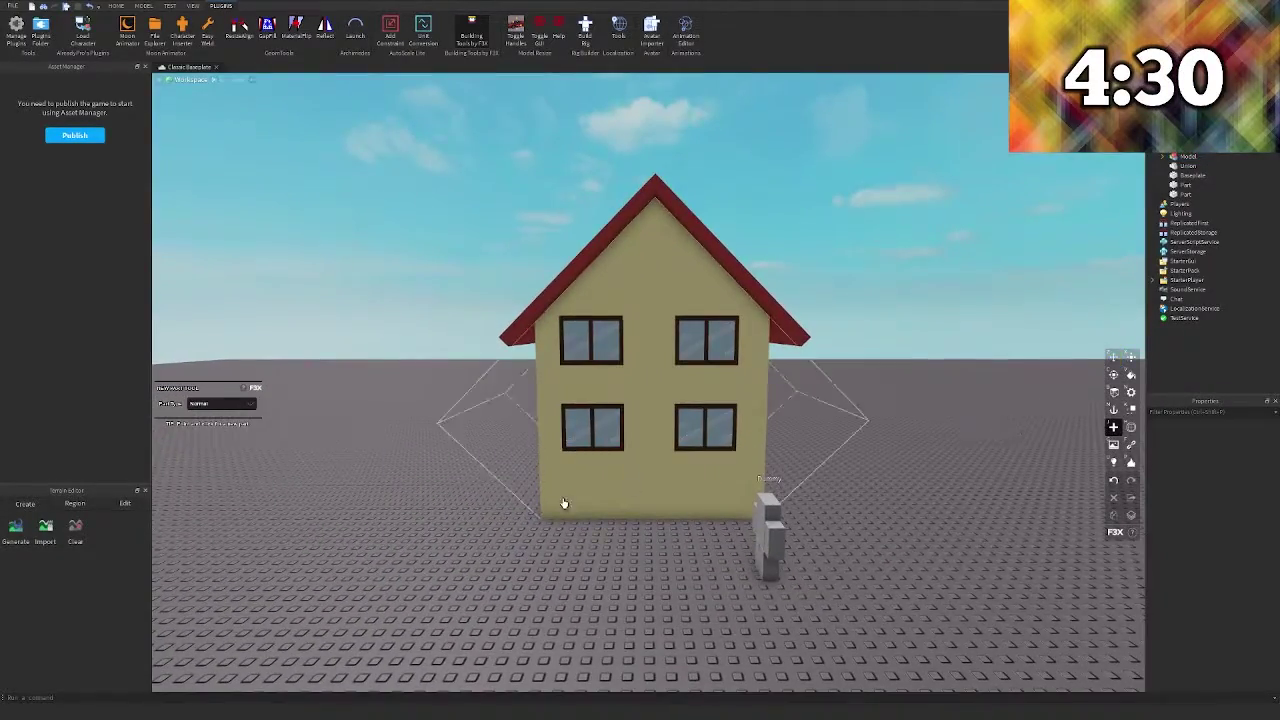
key(w)
right_drag(566, 500, 534, 466)
click(530, 480)
Set the resize increment to 0.1 and thin the new part to 0.5 studs
key(w)
key(x)
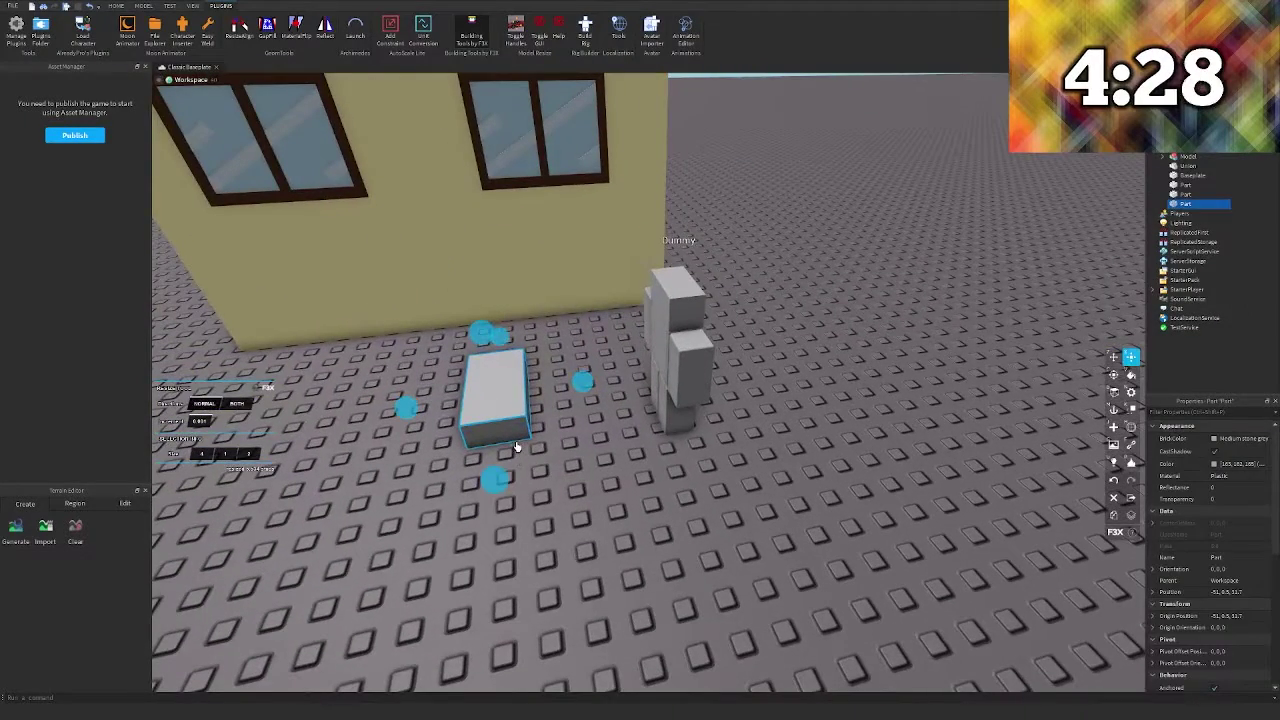
scroll(325, 446, up, 2)
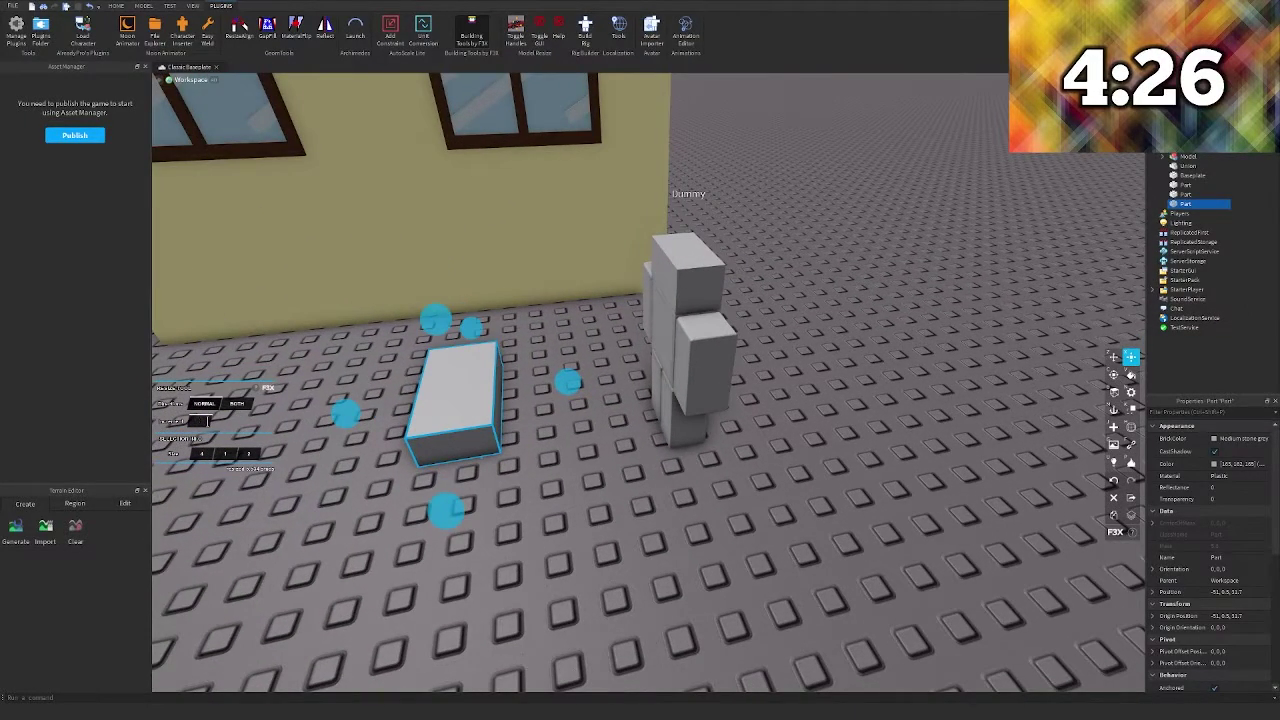
key(Return)
key(a)
right_drag(238, 420, 260, 421)
right_drag(534, 542, 534, 543)
key(w)
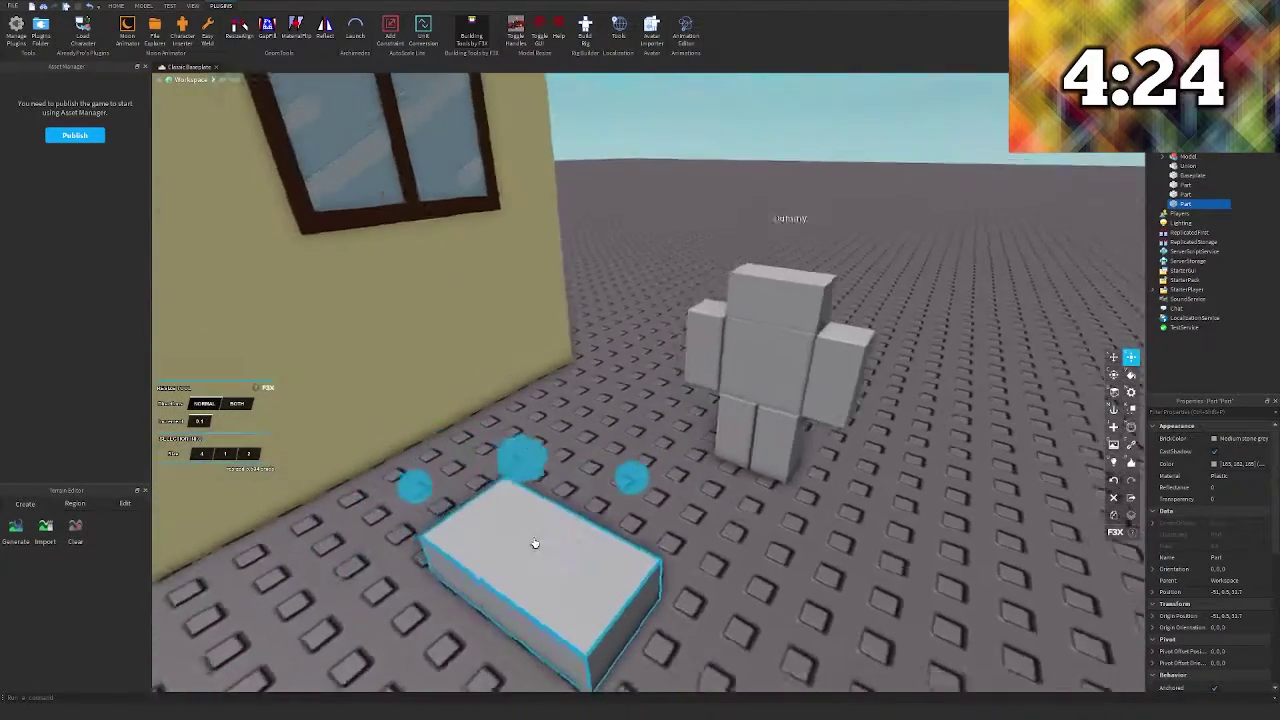
right_drag(742, 560, 742, 561)
key(s)
drag(707, 526, 589, 492)
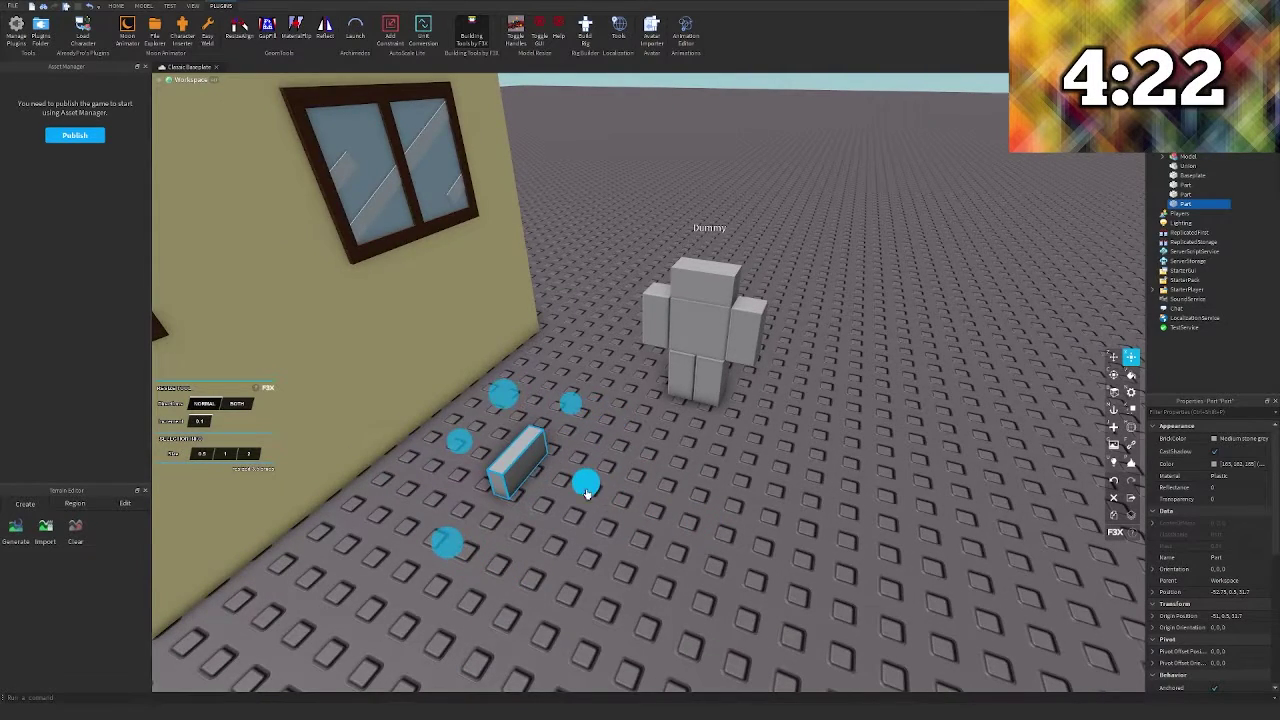
Stretch the thin part upward into a tall slab and widen it equally on both sides
right_drag(545, 425, 545, 426)
key(d)
drag(504, 413, 475, 275)
right_drag(466, 347, 466, 348)
key(d)
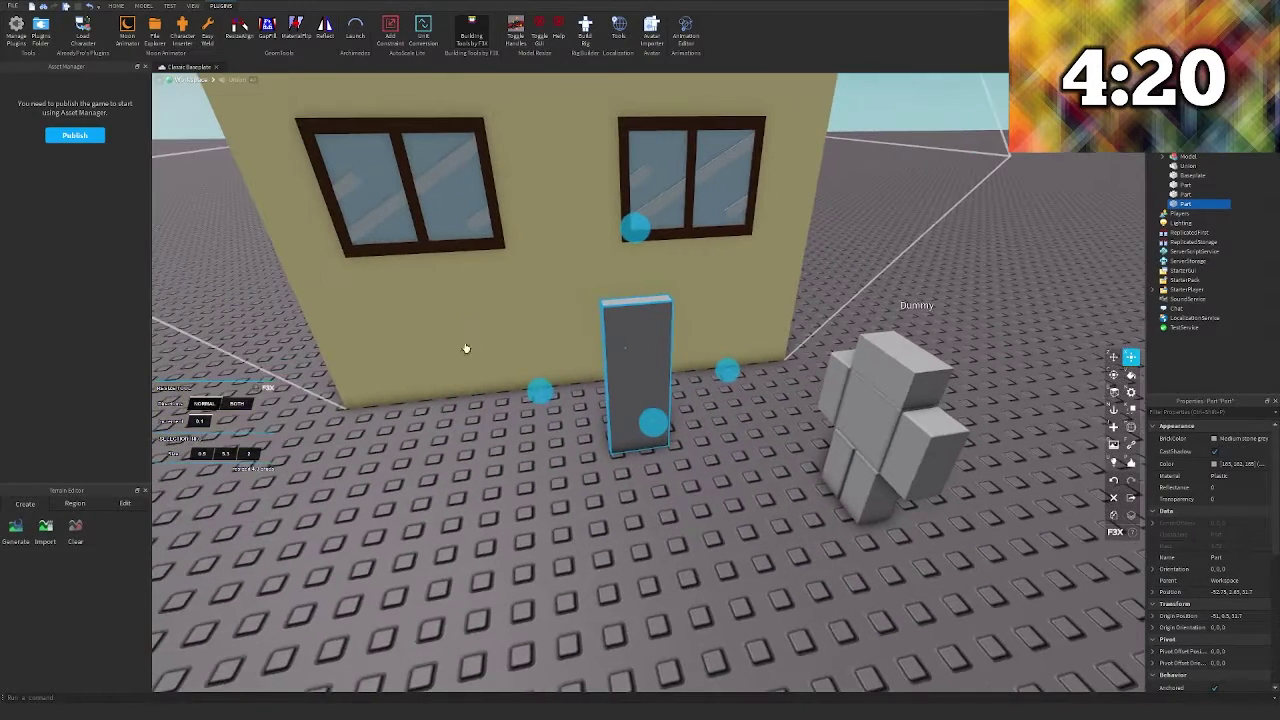
click(237, 402)
drag(539, 390, 494, 397)
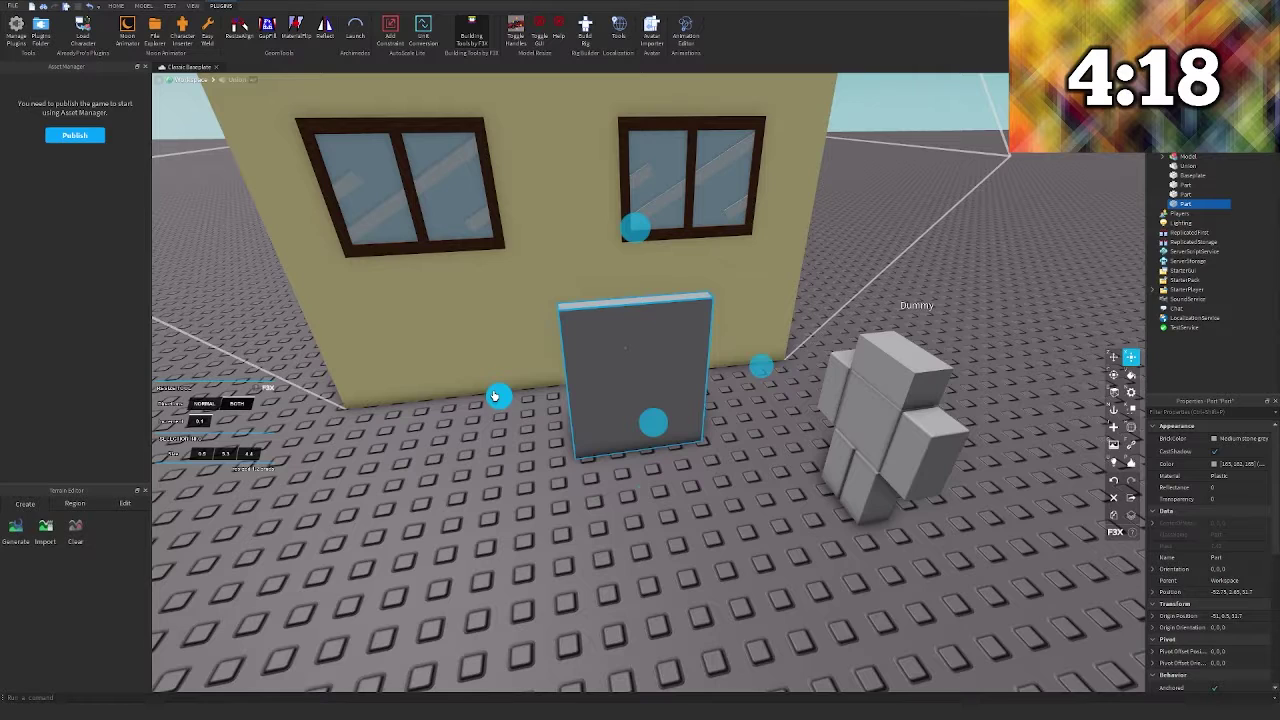
Clone the lower right window, pull the copy out from the wall and ungroup it into separate parts
key(z)
click(730, 193)
key(ctrl+z)
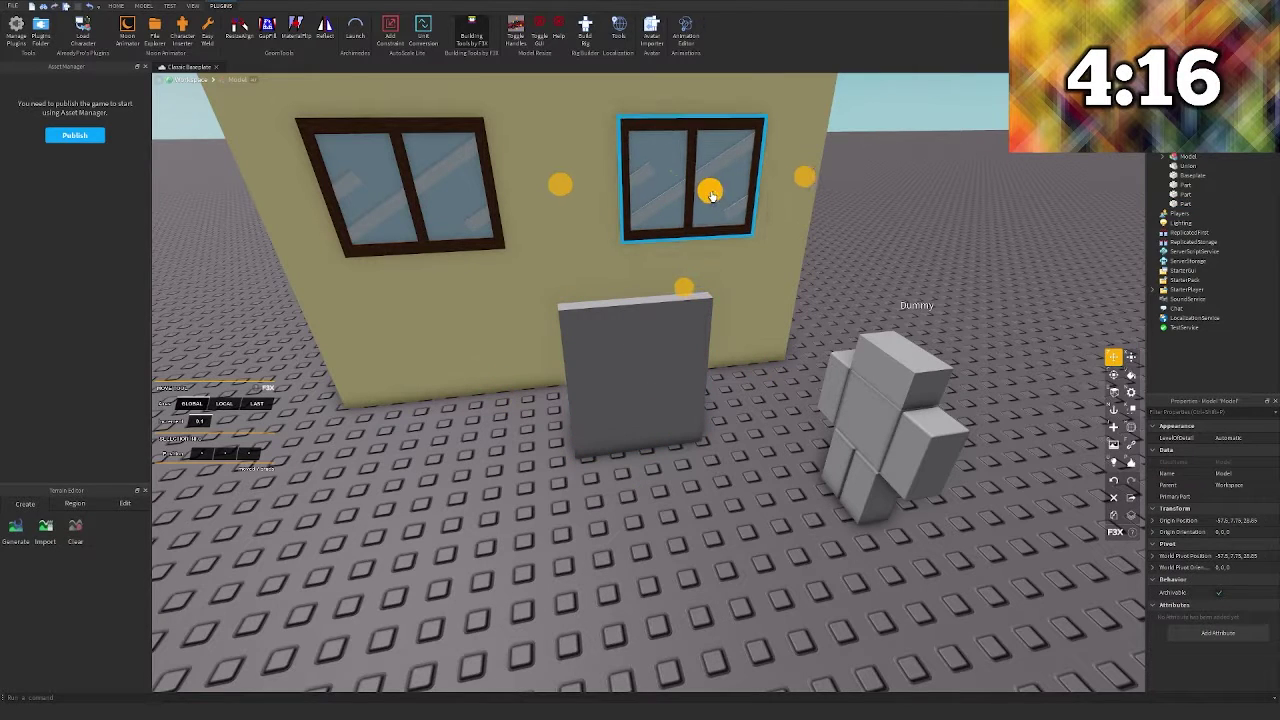
key(shift+c)
drag(713, 194, 948, 315)
key(shift+u)
click(797, 577)
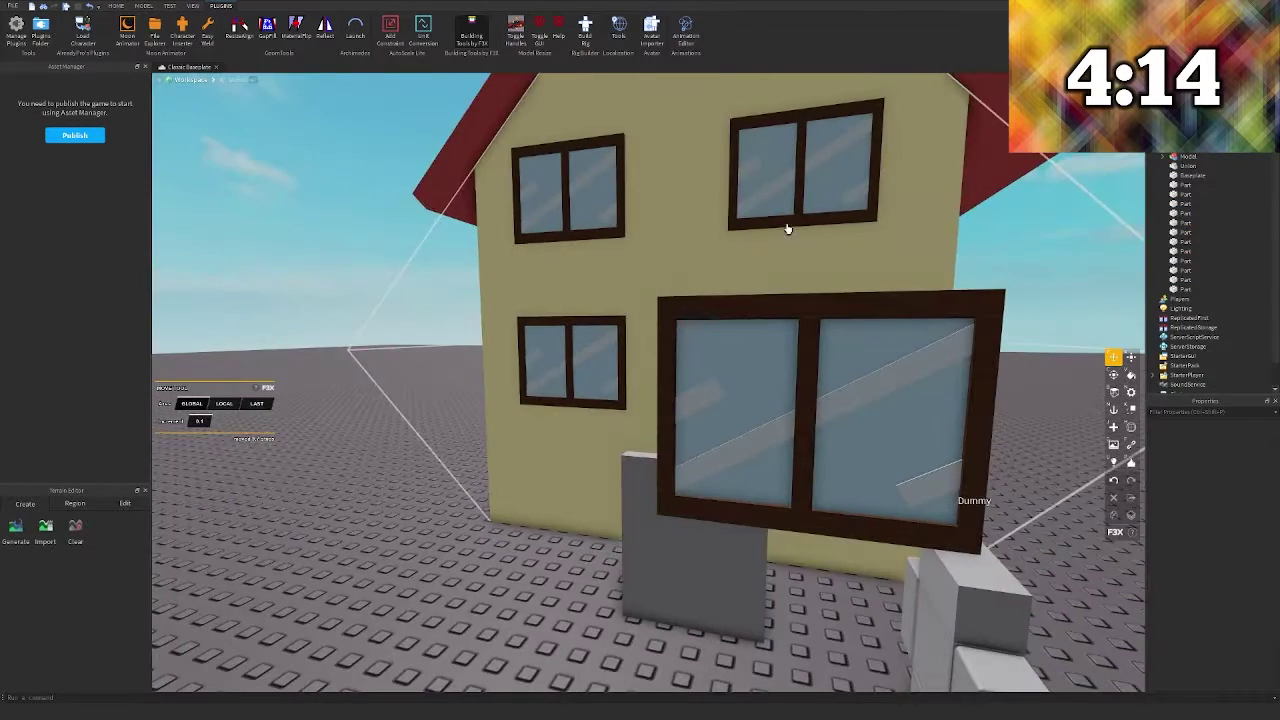
Shorten the cloned window's top and bottom rails together so they end at the middle post
click(789, 303)
shift+click(826, 517)
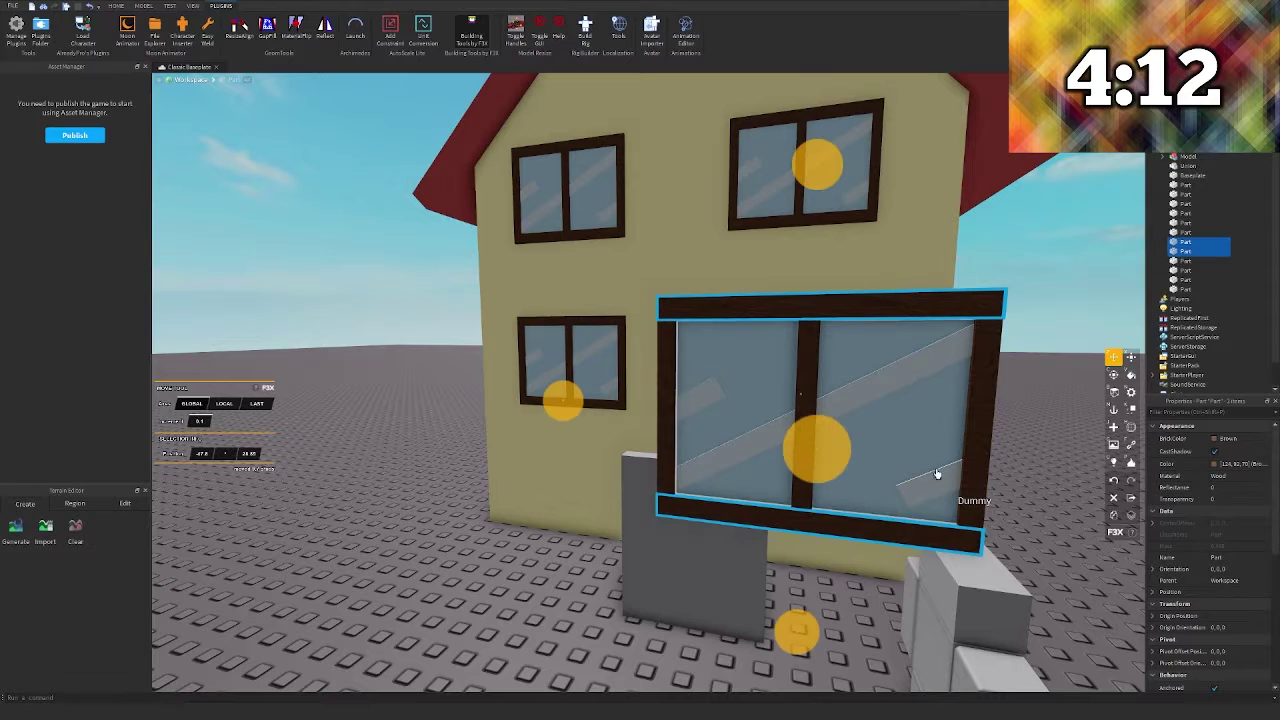
key(x)
scroll(1040, 490, down, 1)
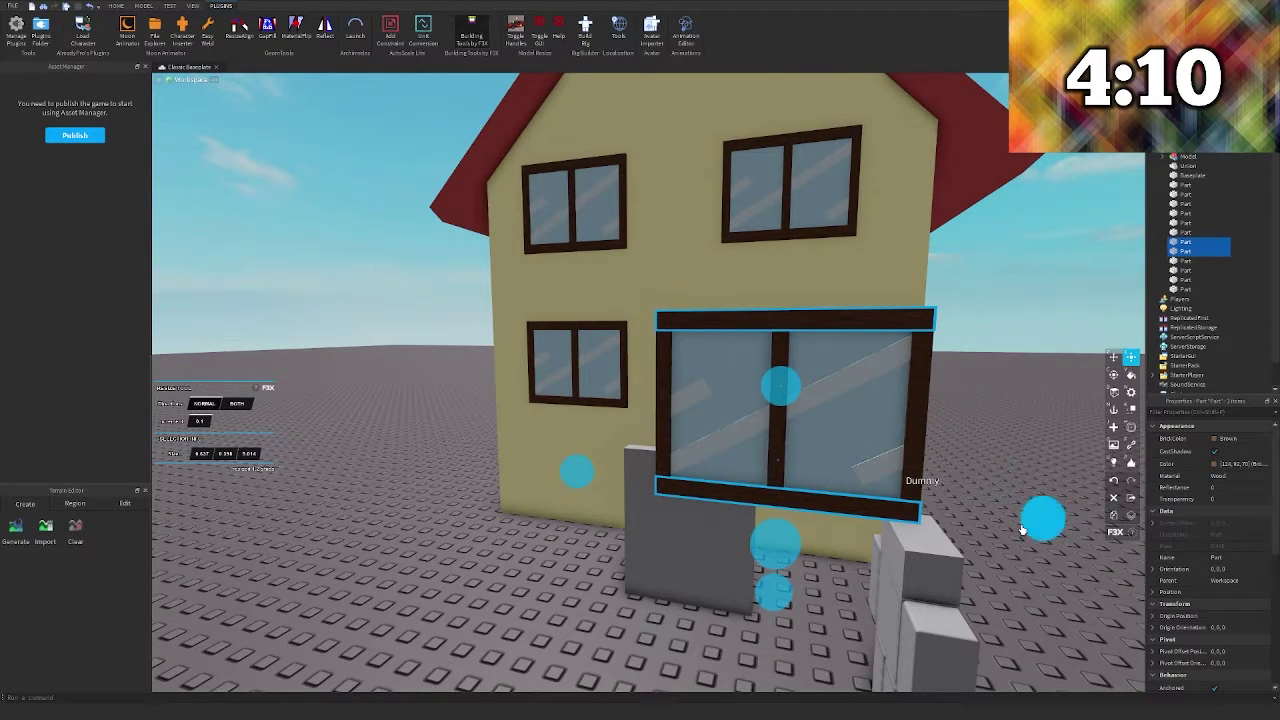
drag(1043, 517, 880, 521)
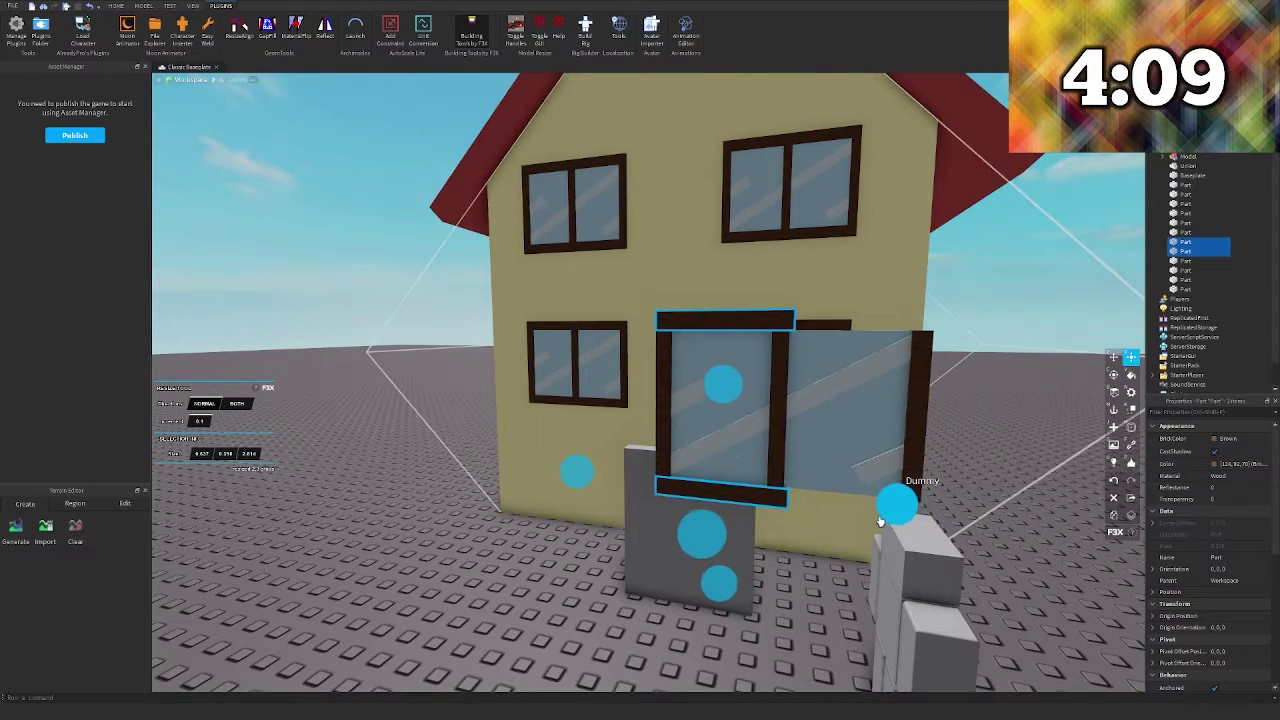
click(997, 560)
Shorten the cloned window's glass pane and its long diagonal reflection strip so both end at the middle post
key(z)
scroll(880, 480, up, 1)
click(814, 437)
key(x)
scroll(1031, 459, down, 1)
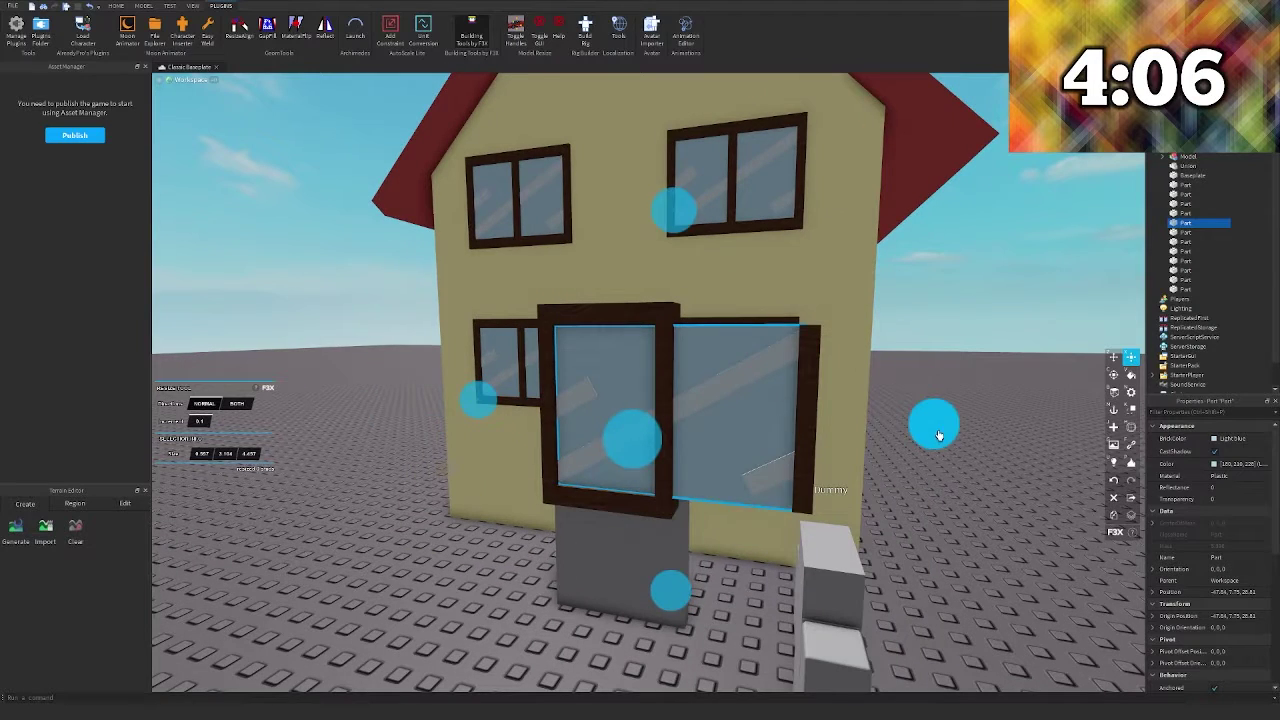
drag(939, 435, 791, 457)
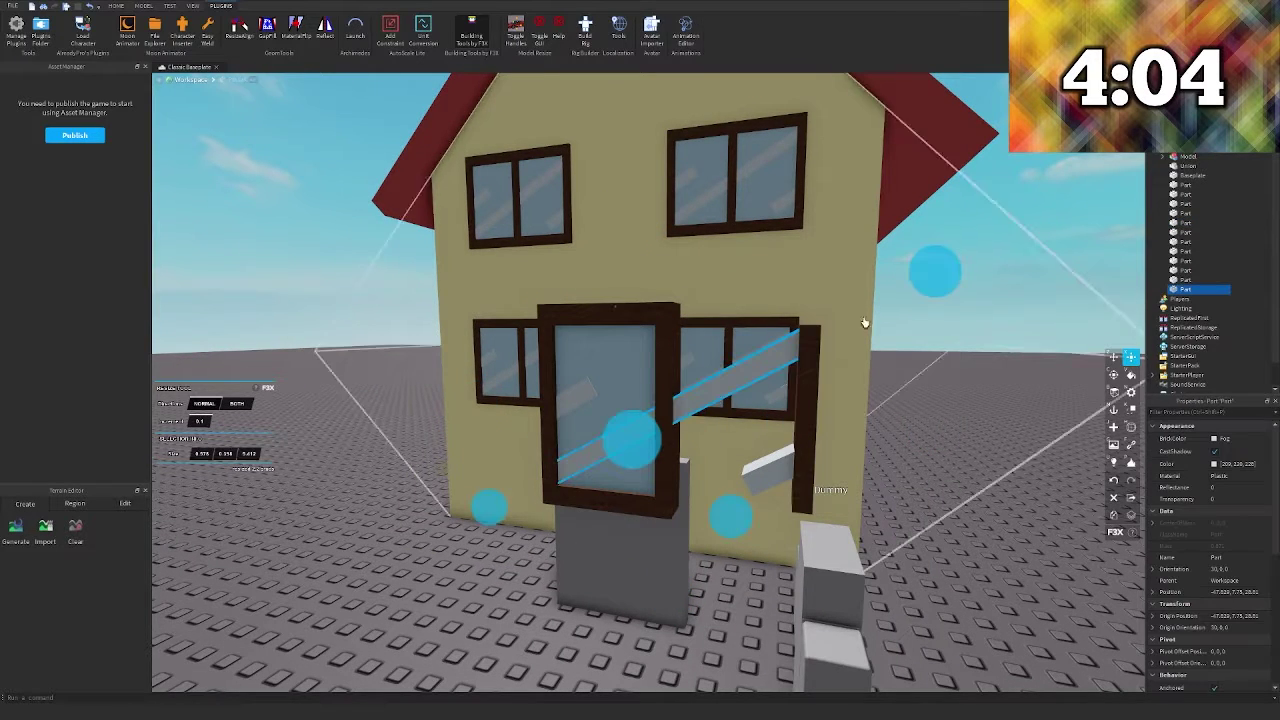
drag(882, 323, 785, 400)
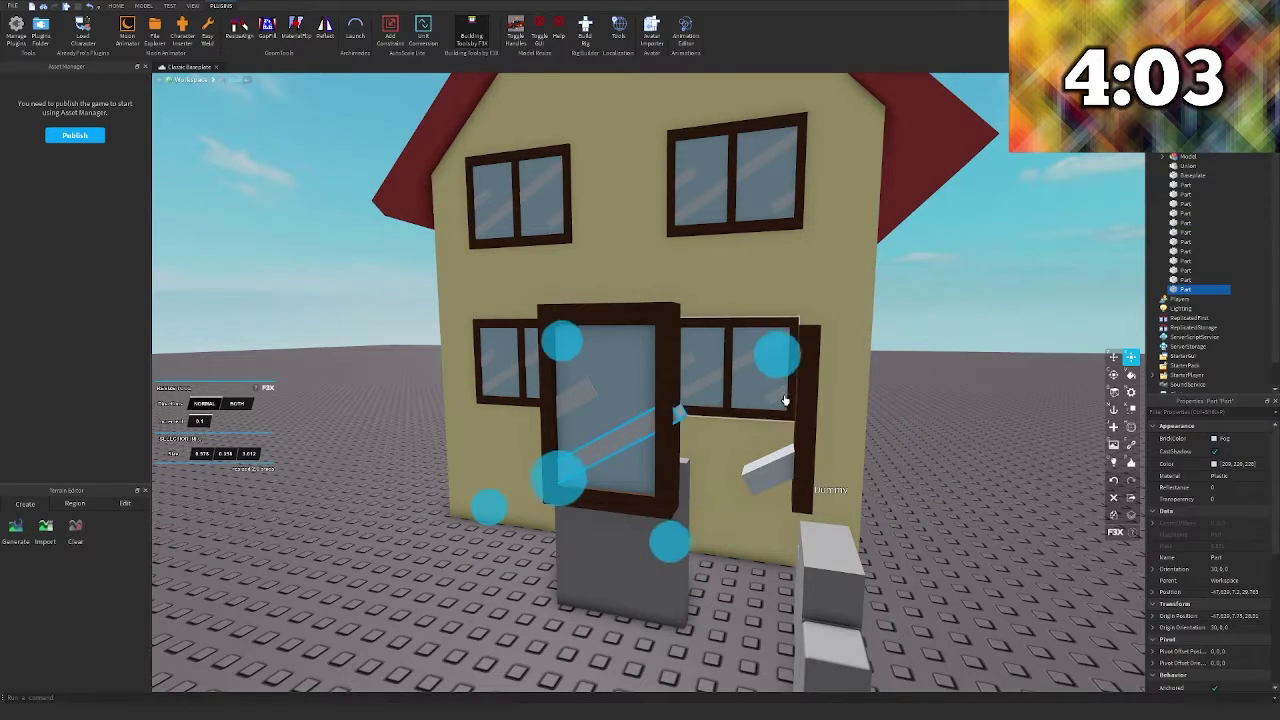
click(1020, 472)
mouse_move(1020, 472)
right_down()
mouse_move(1031, 471)
mouse_move(1003, 454)
right_up()
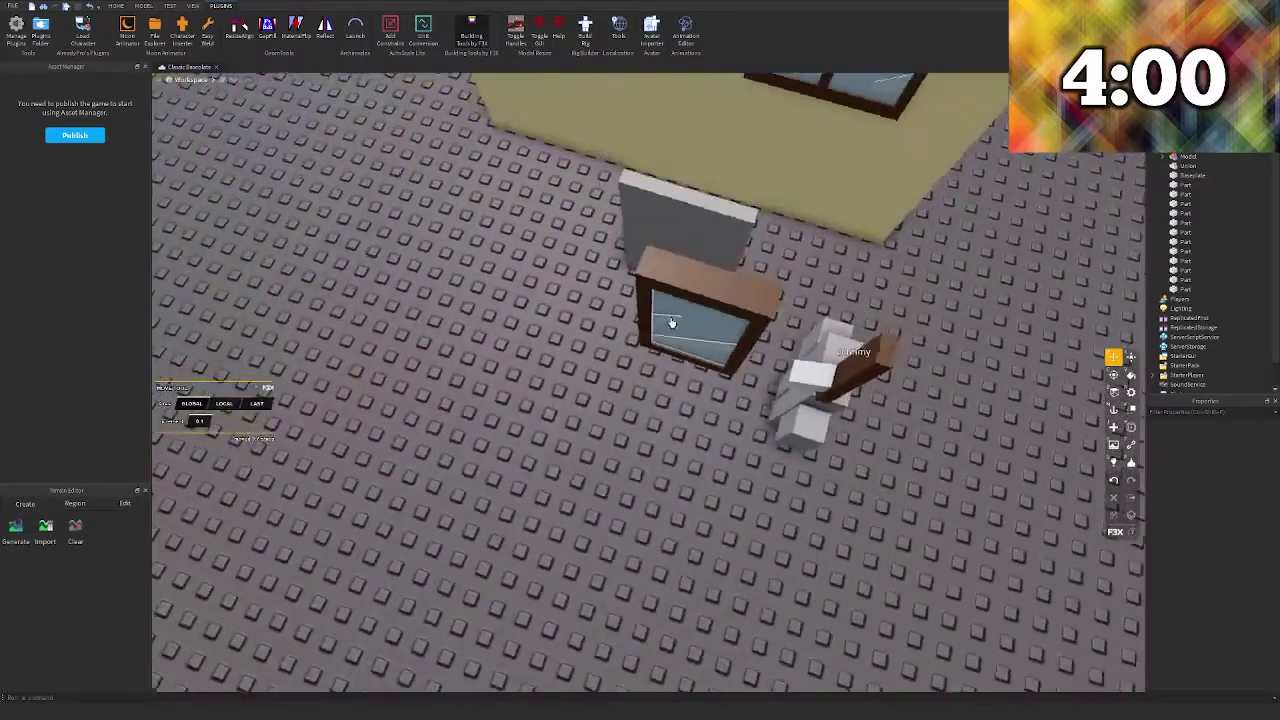
Apply ResizeAlign with the OuterTouch method to the end face of the cloned window's top rail and the adjoining post's side face
right_drag(671, 322, 474, 142)
right_drag(585, 333, 698, 447)
key(x)
right_drag(766, 256, 768, 254)
key(s)
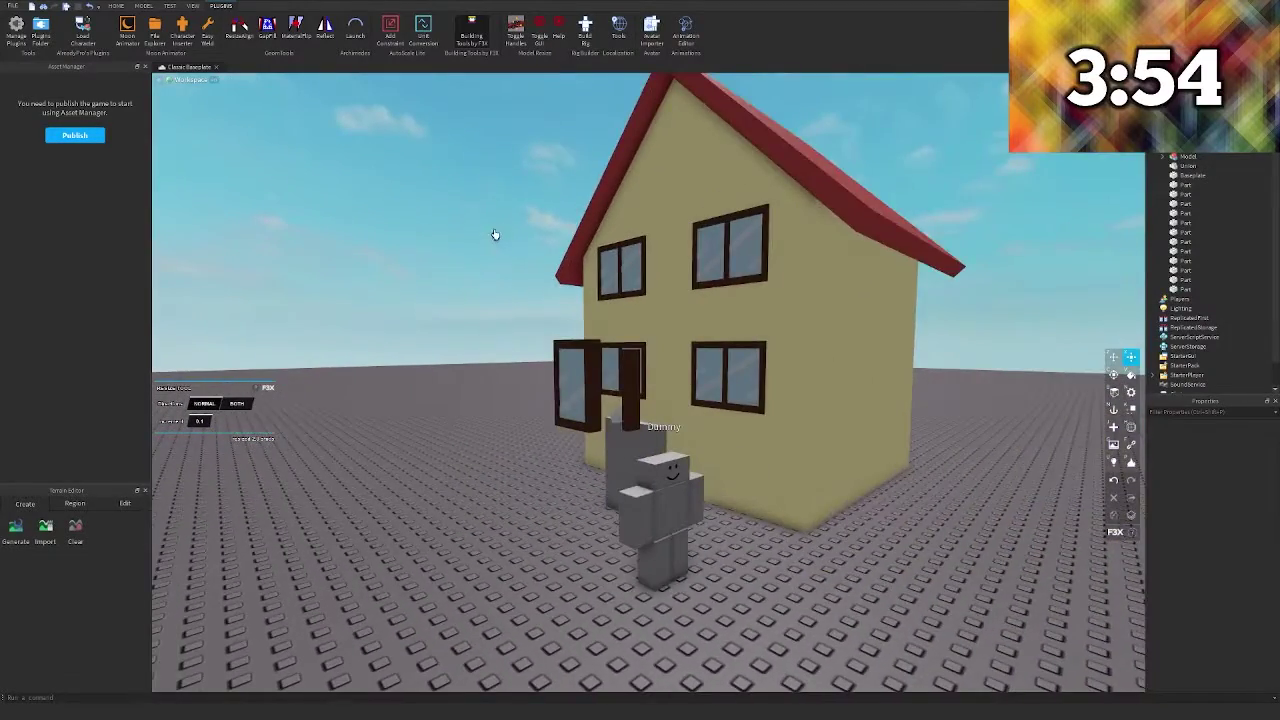
key(w)
click(239, 28)
right_drag(414, 212, 416, 215)
key(w)
key(w)
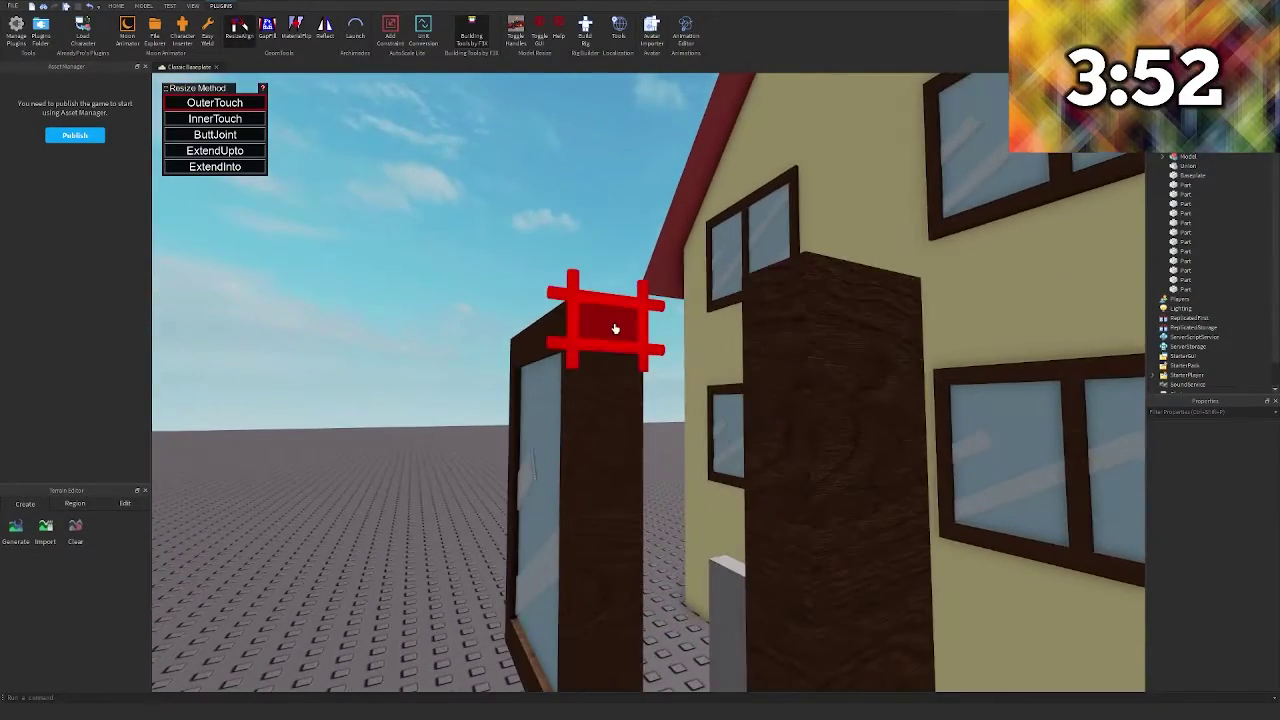
click(614, 329)
right_drag(614, 329, 617, 331)
key(s)
click(566, 296)
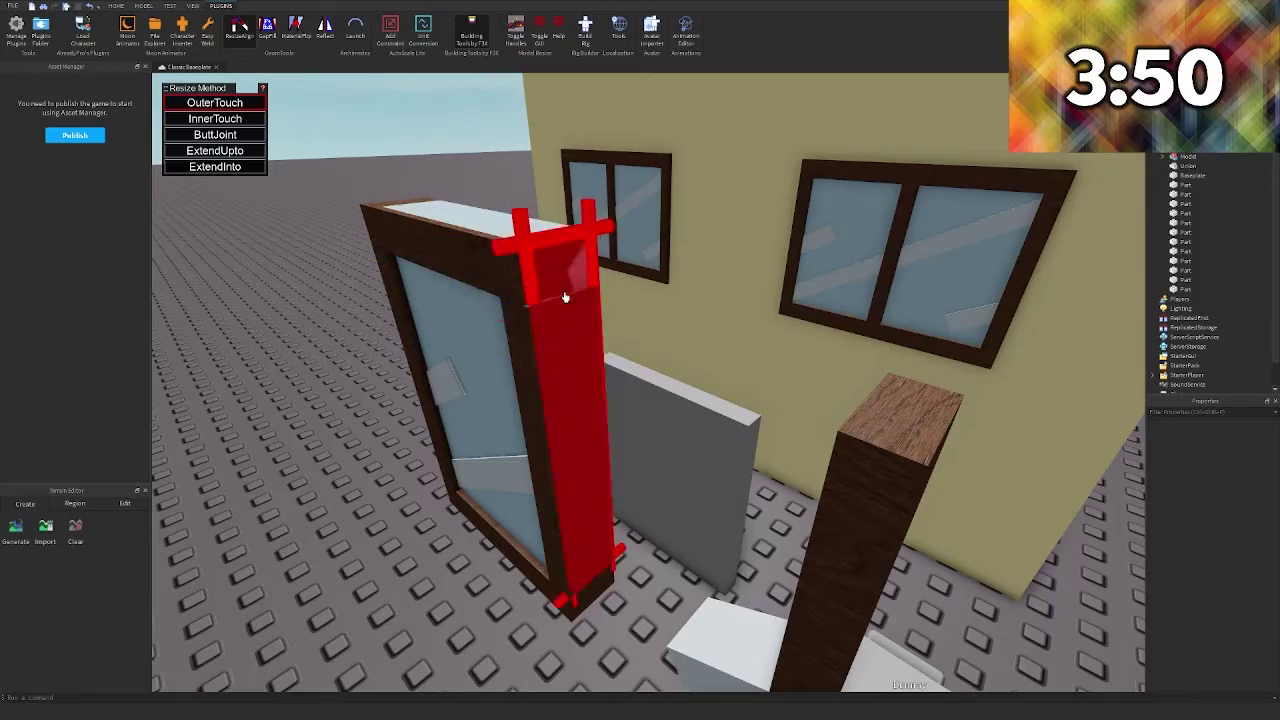
right_drag(566, 295, 566, 295)
key(s)
key(w)
right_drag(780, 196, 780, 196)
Select all the parts of the single-pane window together and group them into a model
click(466, 34)
key(a)
right_drag(557, 301, 557, 301)
key(s)
key(z)
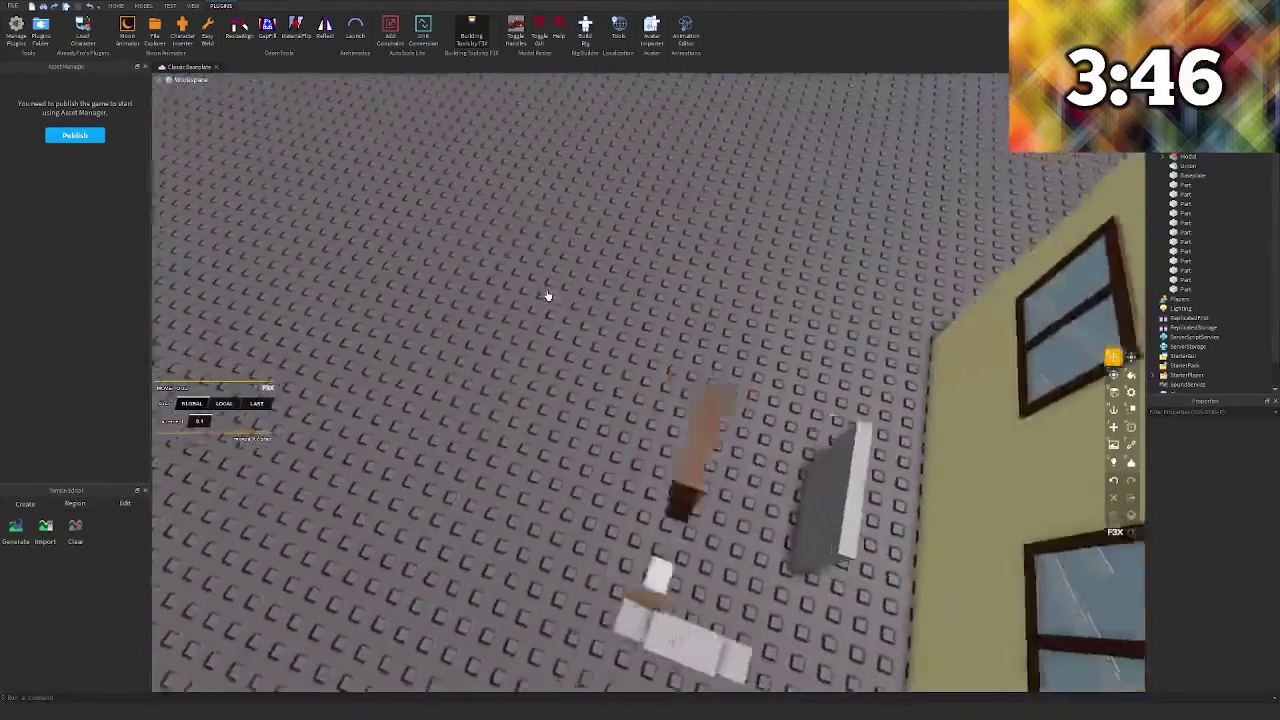
shift+drag(592, 322, 726, 523)
key(shift+g)
key(a)
right_drag(654, 463, 654, 463)
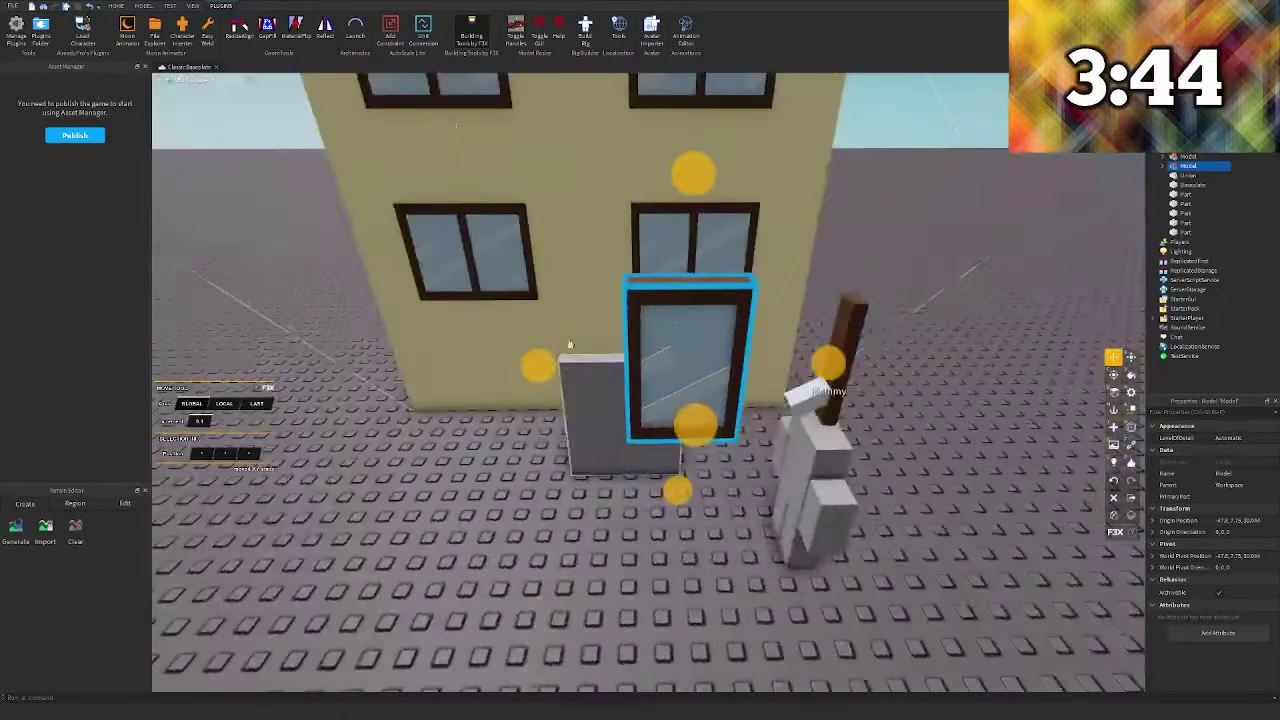
Scale the grouped single-pane window down to about half its size with the model resize handles
click(480, 38)
drag(700, 173, 708, 267)
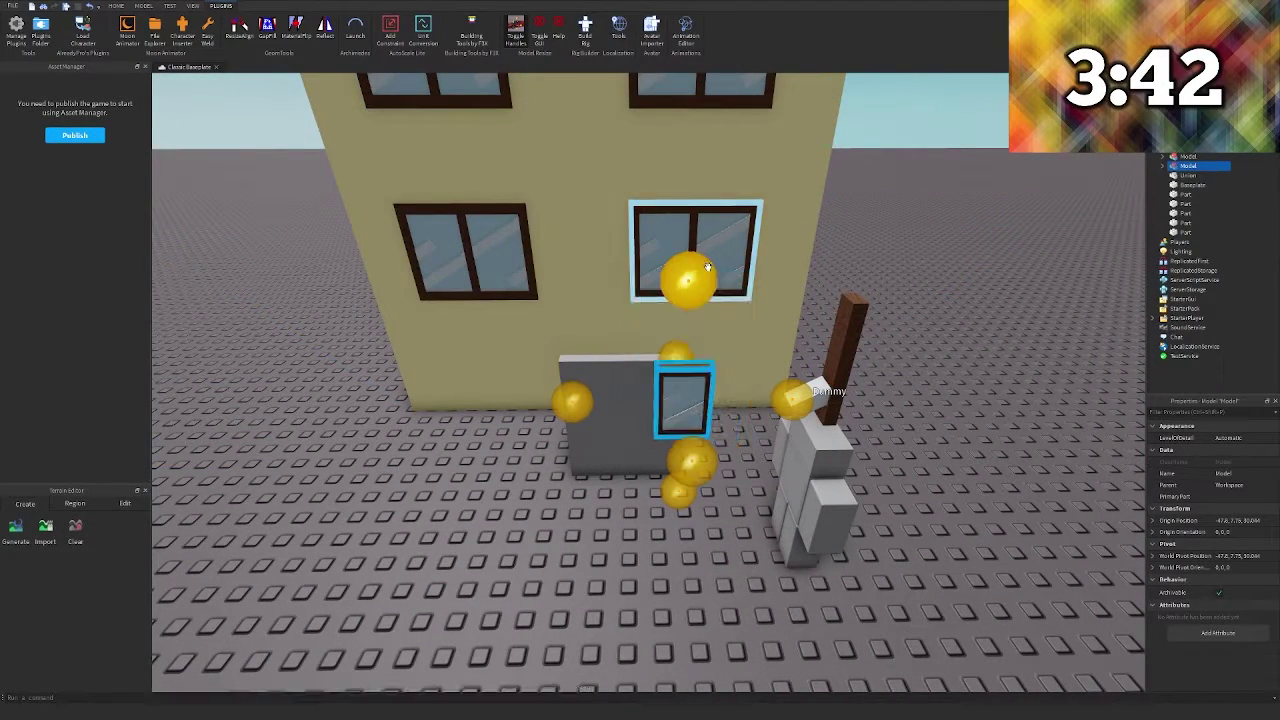
key(ctrl+y)
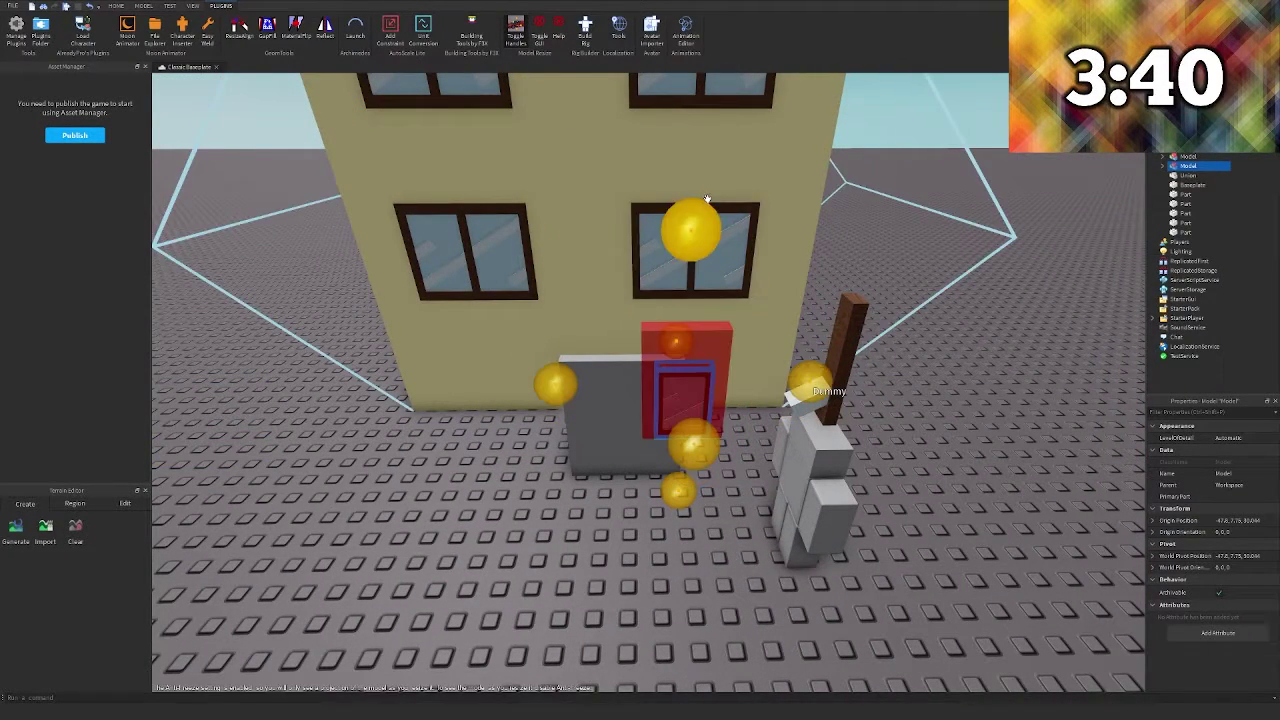
click(508, 36)
key(a)
right_drag(611, 260, 611, 260)
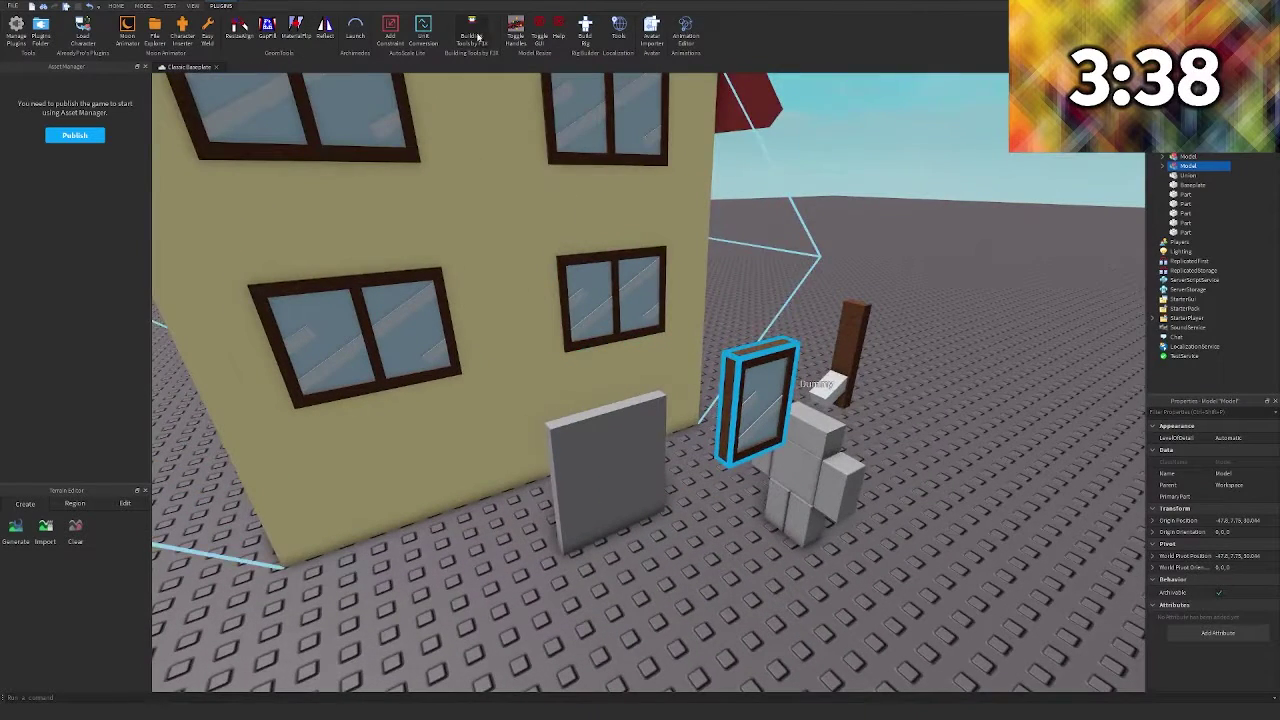
Lower the small window and move it onto the front face of the grey slab, near the middle of its width
click(476, 36)
drag(761, 266, 778, 470)
drag(804, 582, 646, 538)
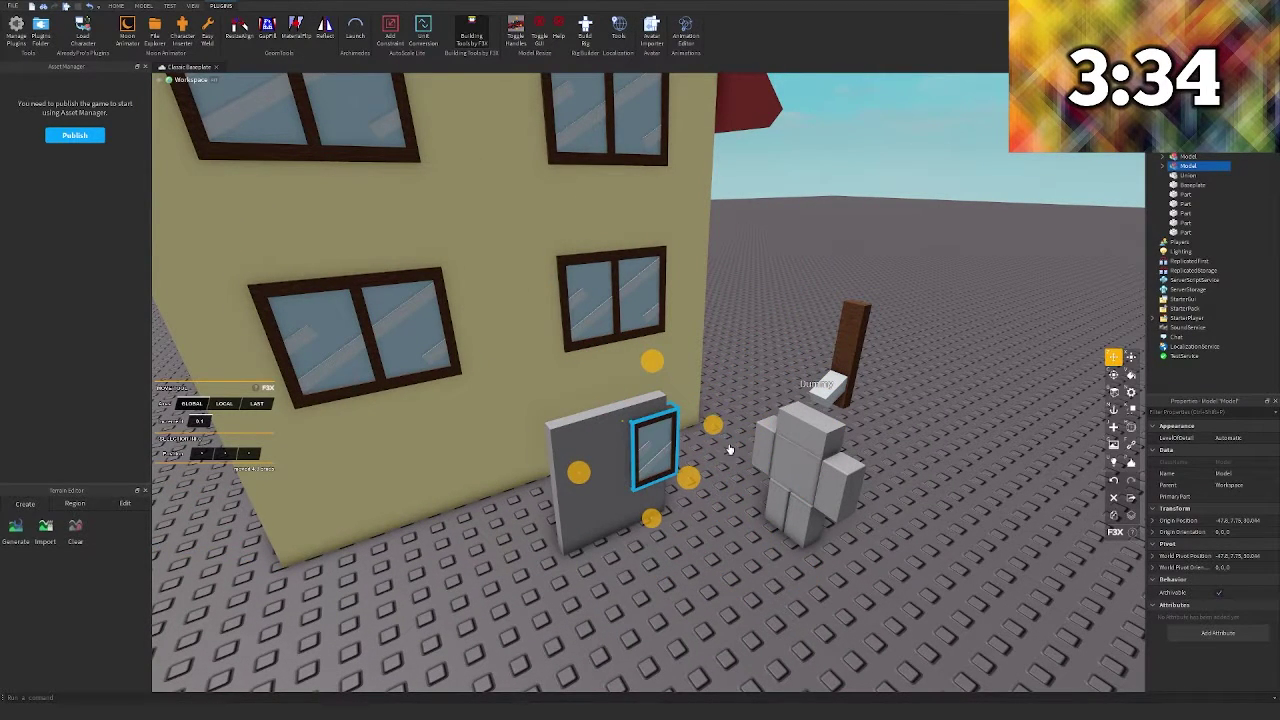
drag(707, 428, 676, 440)
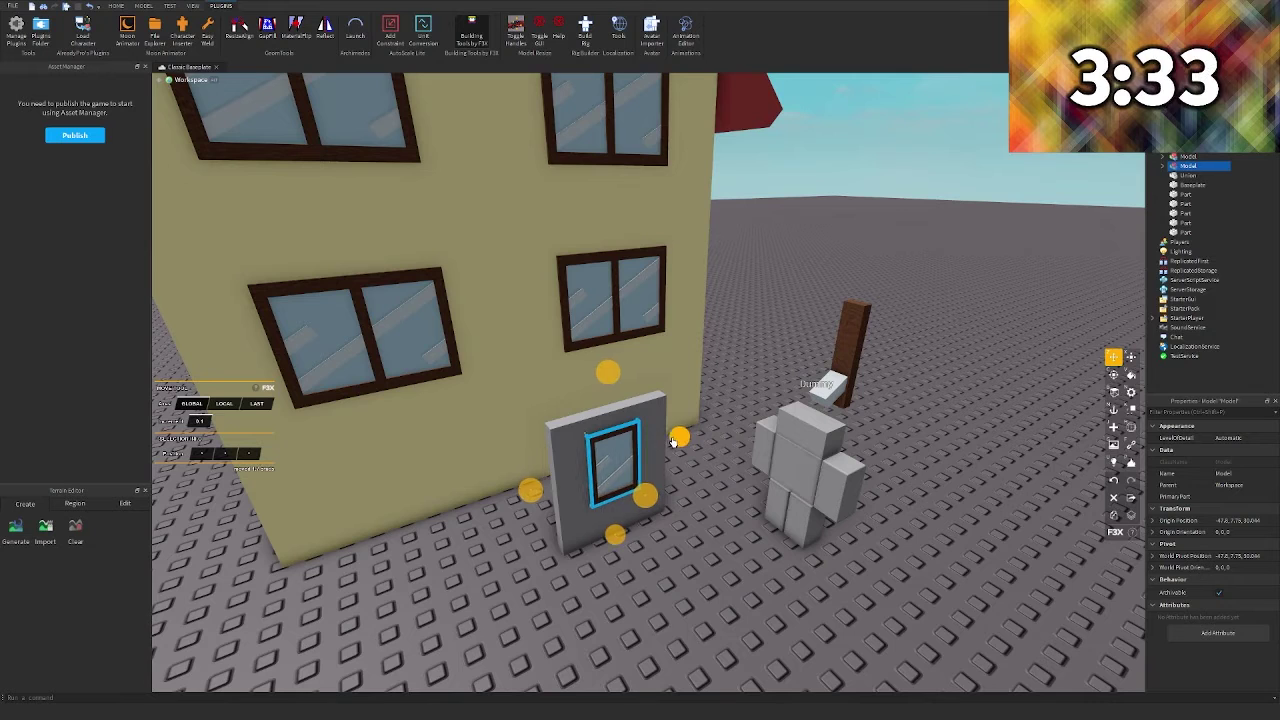
click(734, 578)
scroll(722, 570, up, 5)
right_drag(720, 569, 726, 551)
Set the move increment to 0.001 and finely centre the small window across the grey slab
click(532, 416)
click(533, 416)
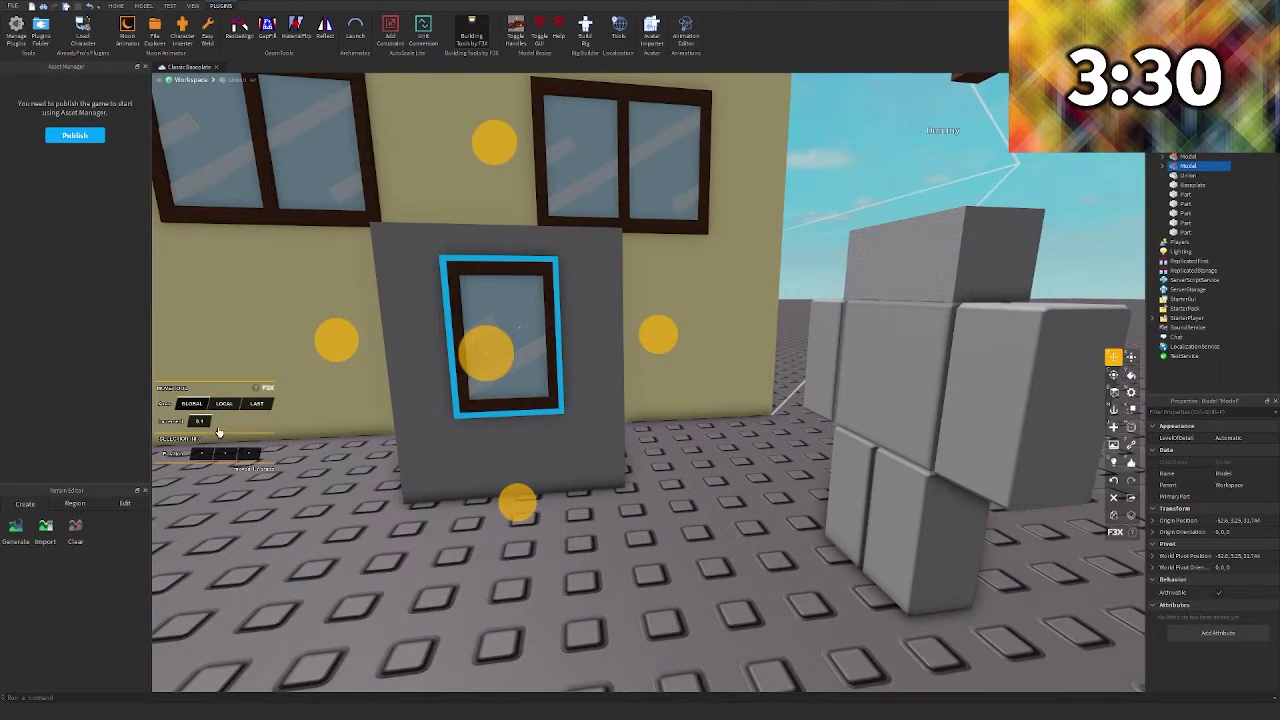
key(w)
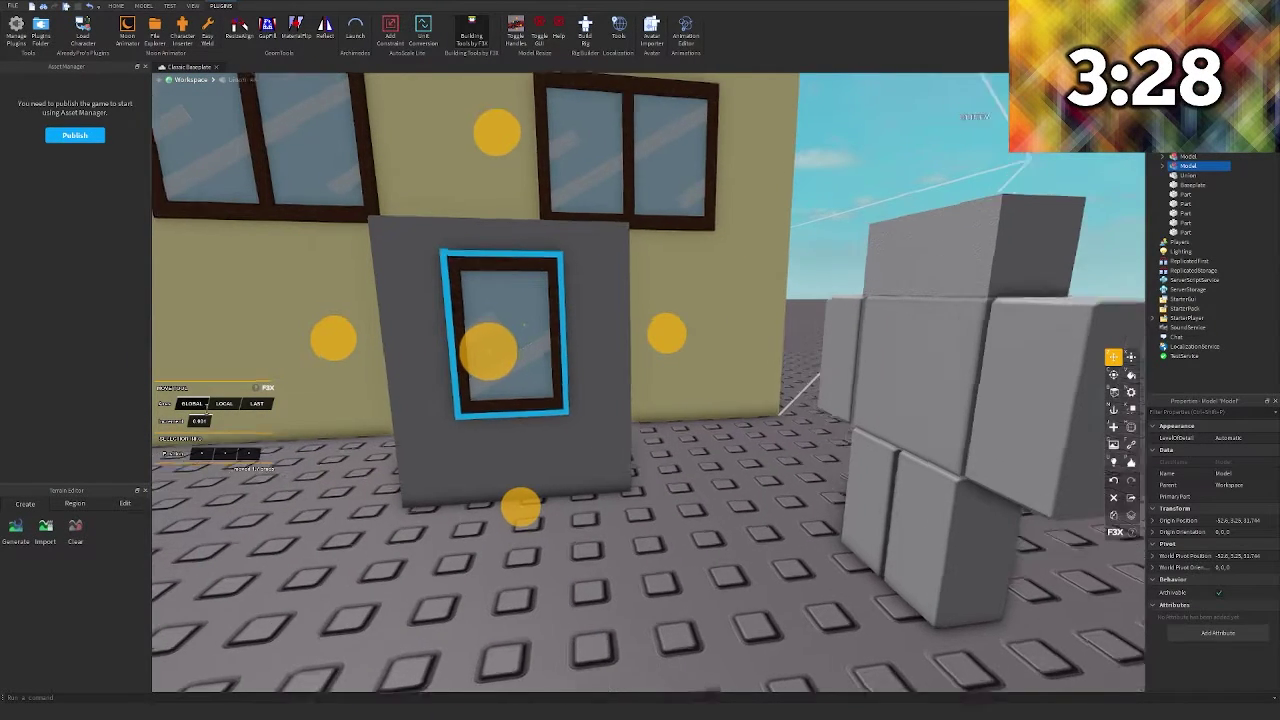
right_drag(335, 395, 423, 389)
key(s)
key(d)
drag(630, 341, 625, 347)
click(666, 496)
key(s)
right_drag(667, 500, 674, 508)
key(d)
click(624, 386)
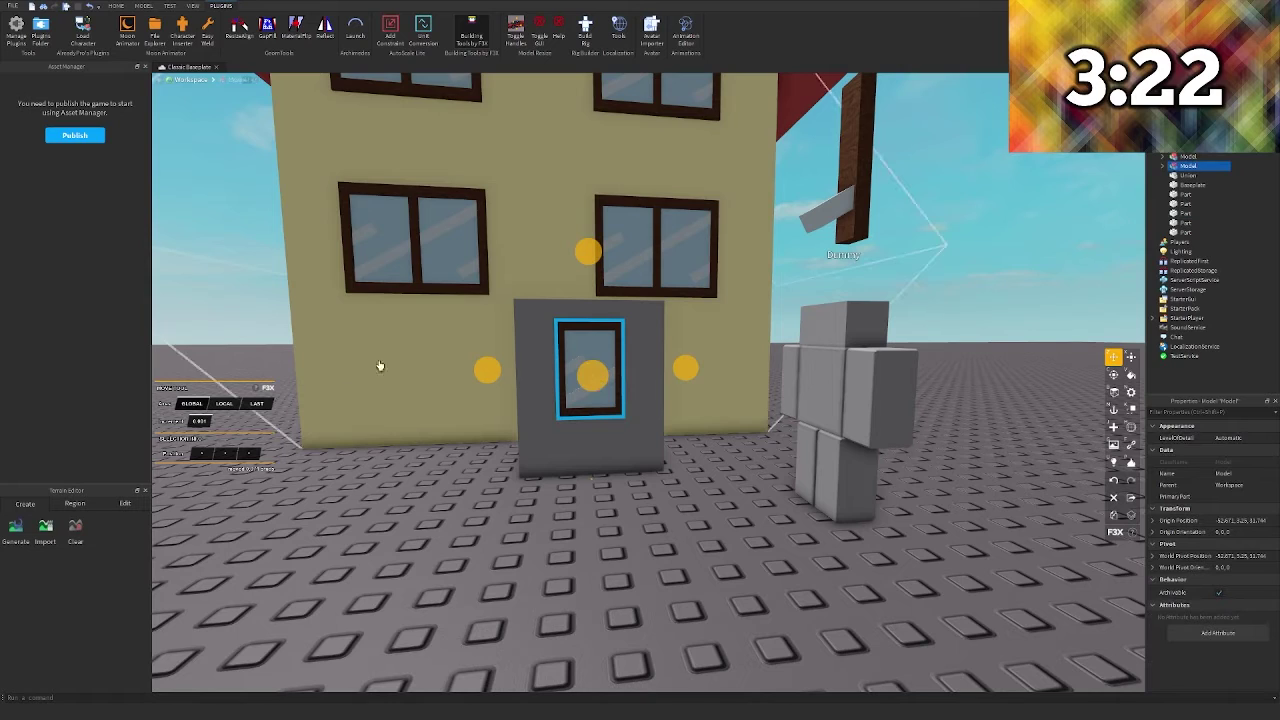
drag(688, 373, 690, 373)
Insert a ball part in front of the grey slab's lower corner, shrink it, and raise it off the ground
key(j)
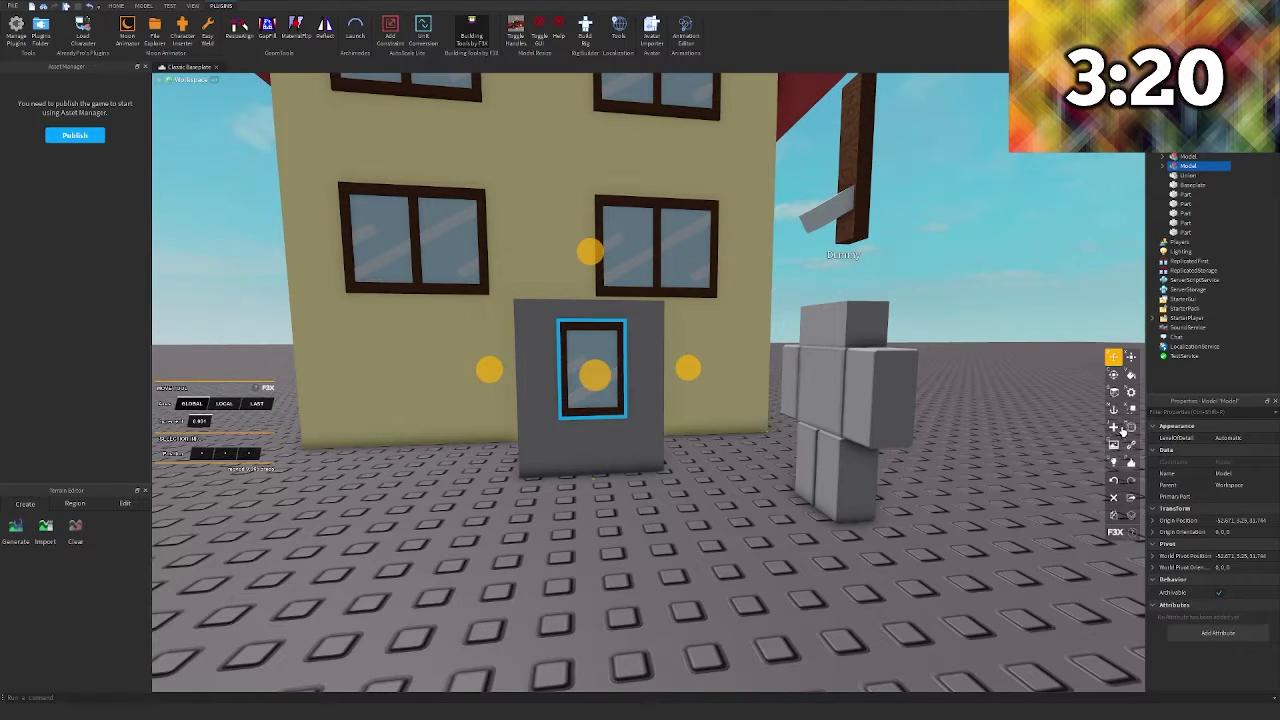
click(220, 403)
click(301, 430)
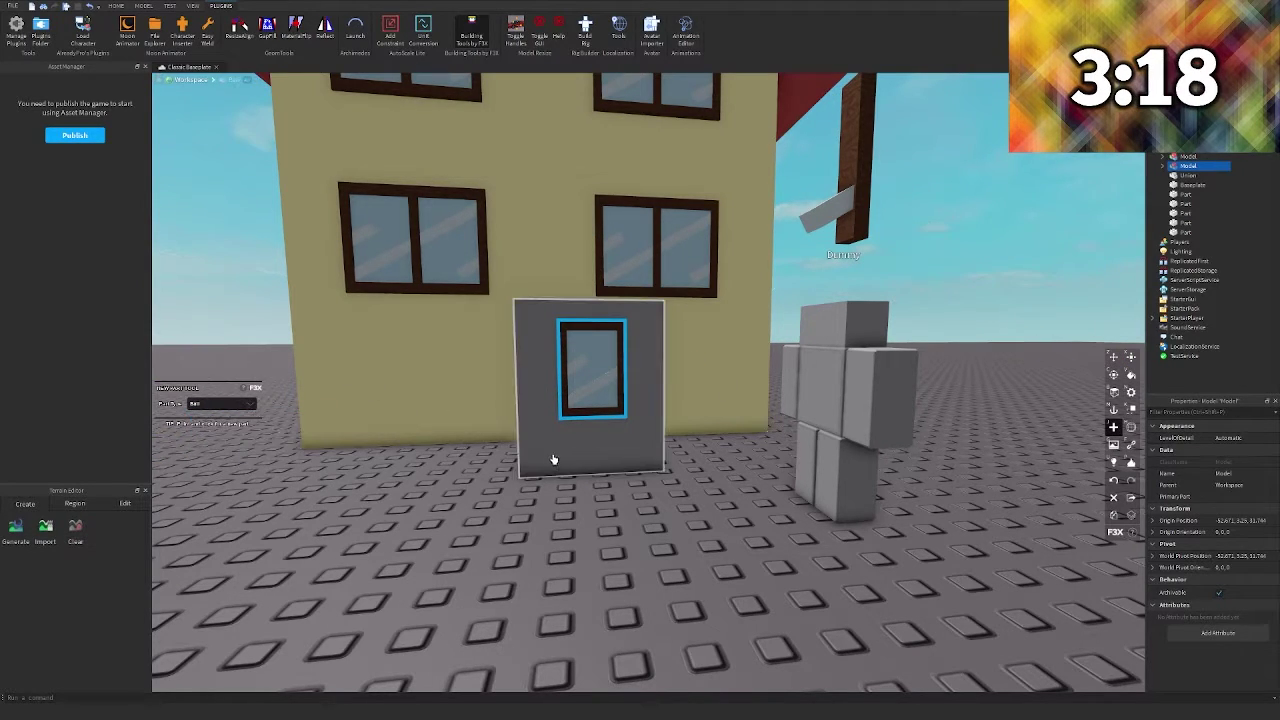
click(551, 460)
drag(726, 500, 628, 496)
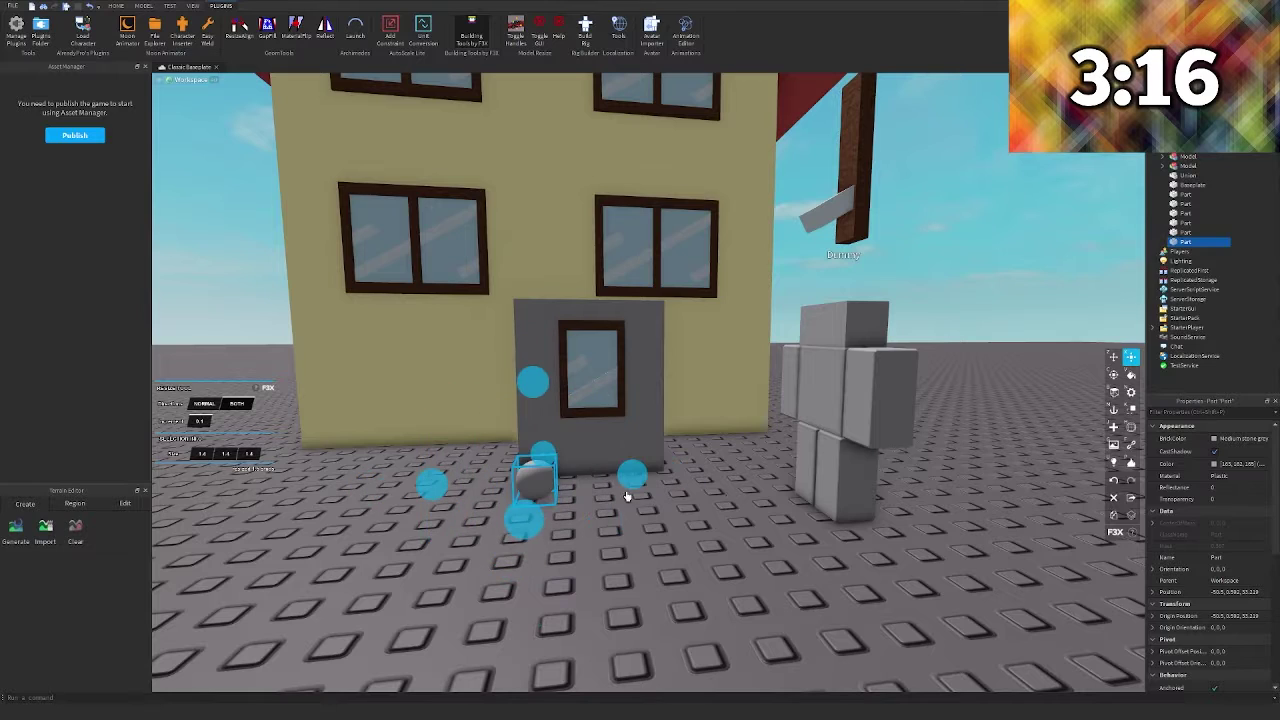
key(z)
drag(532, 382, 533, 355)
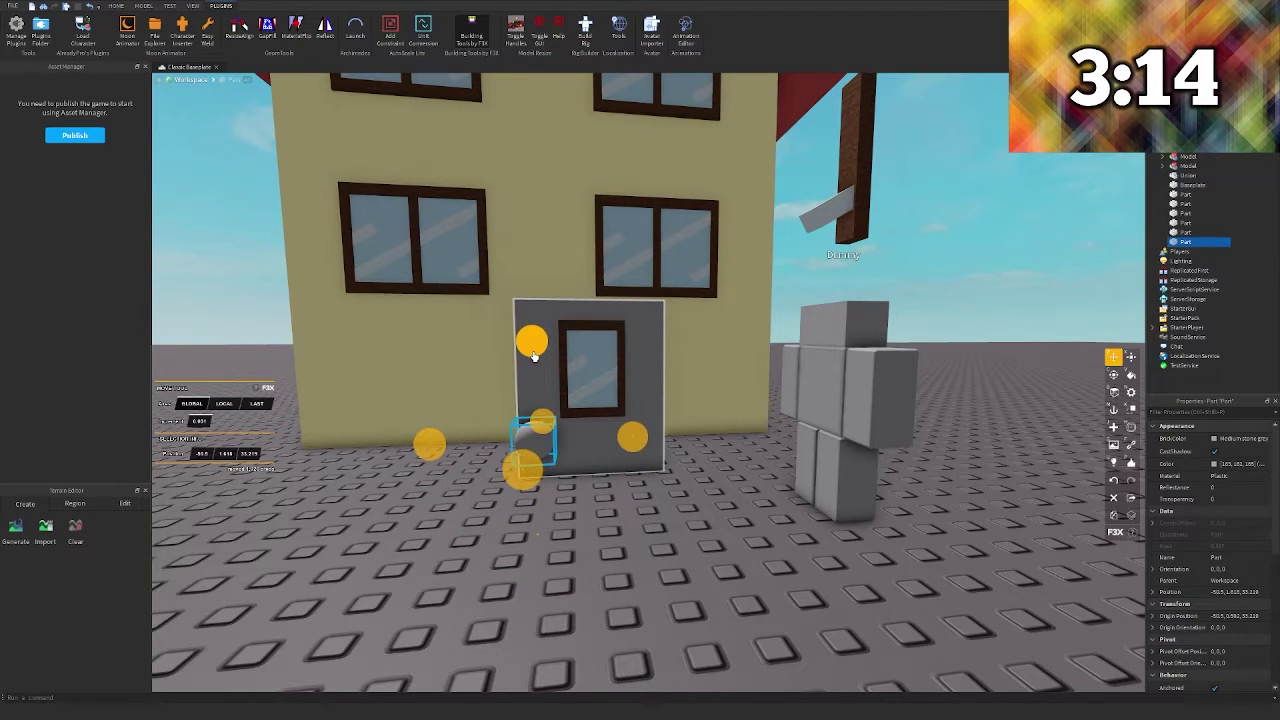
Colour the ball Cool yellow
right_drag(579, 415, 640, 415)
click(1130, 377)
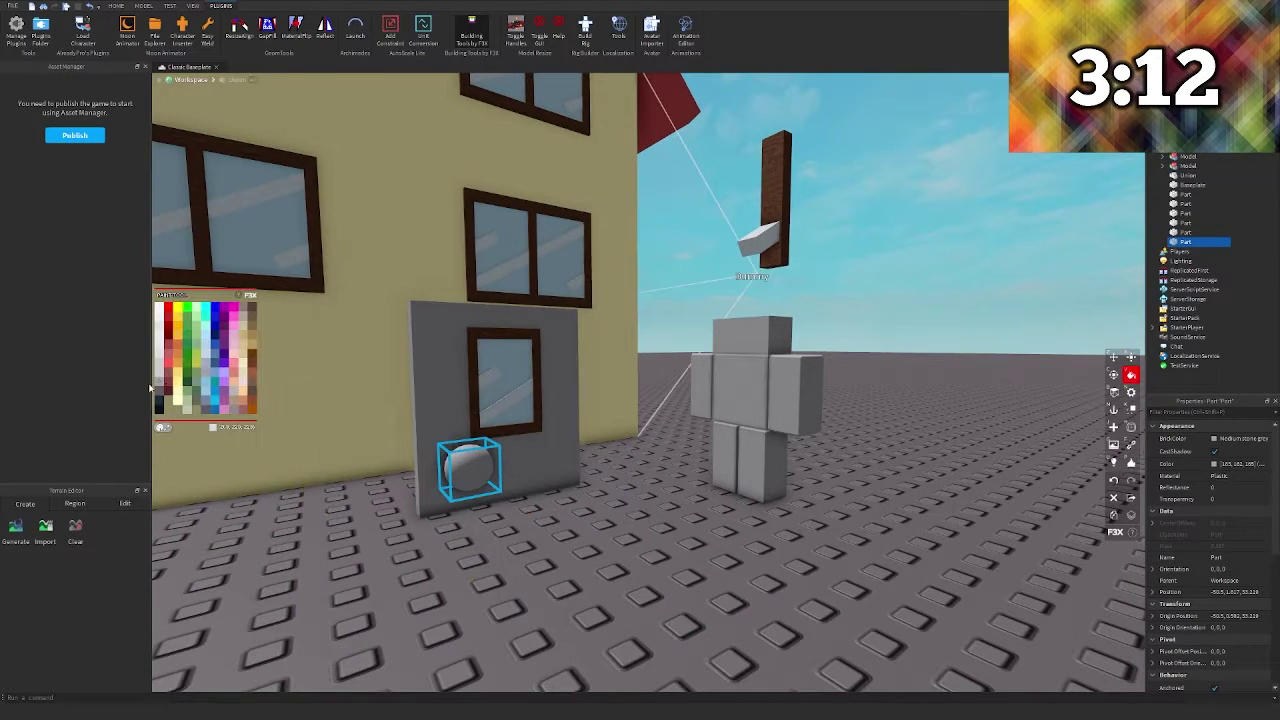
click(178, 392)
Push the yellow ball against the slab's front face as a doorknob and adjust its fit
key(x)
right_drag(560, 482, 780, 464)
key(z)
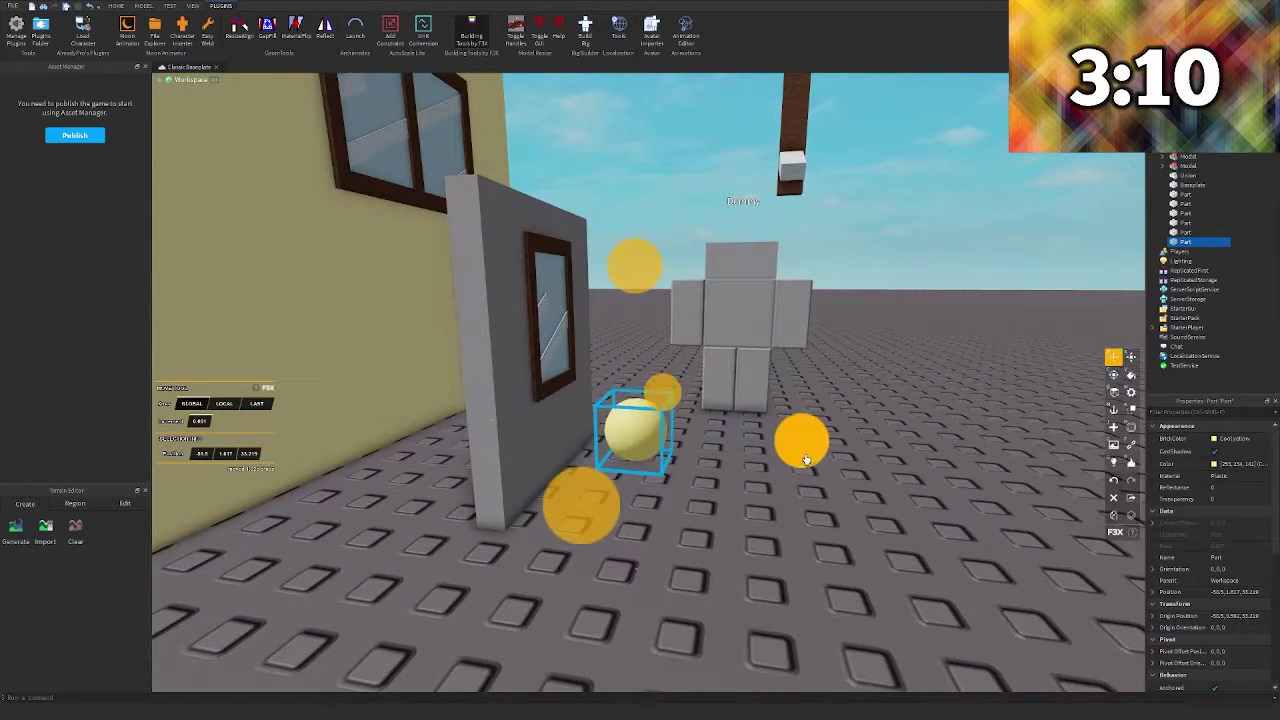
drag(806, 459, 686, 461)
right_drag(686, 461, 680, 421)
key(x)
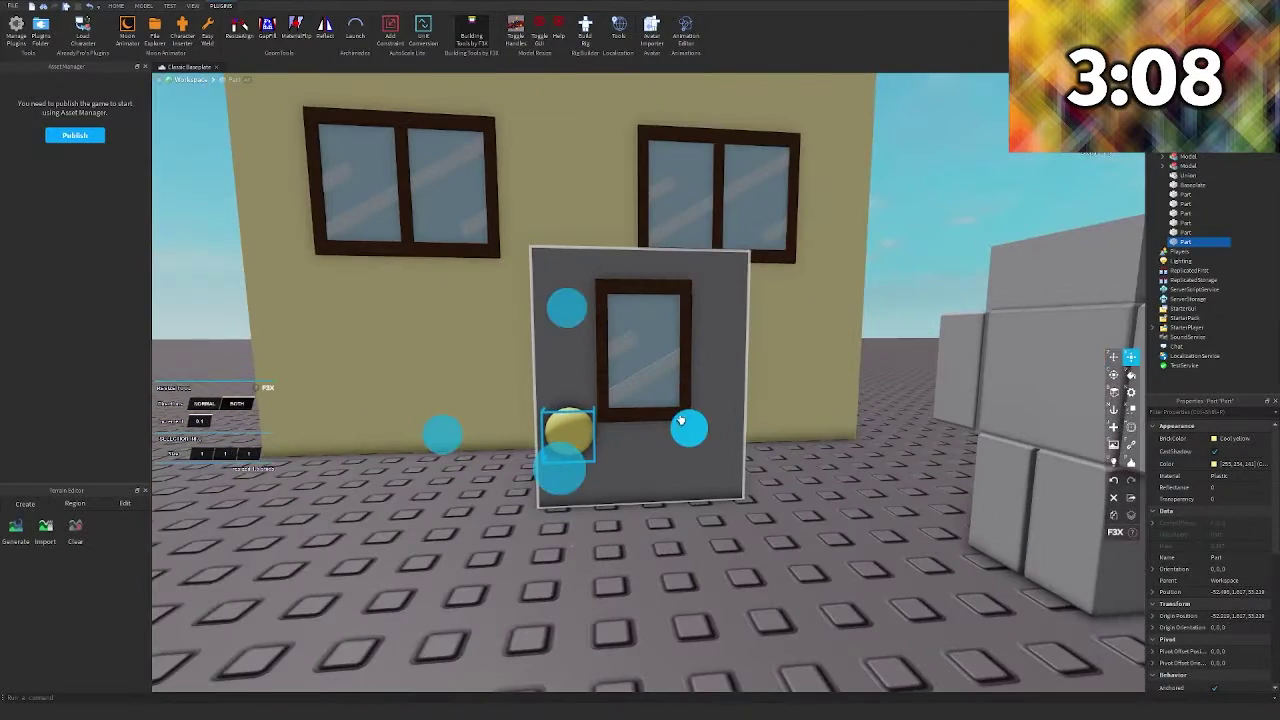
drag(688, 433, 687, 433)
key(z)
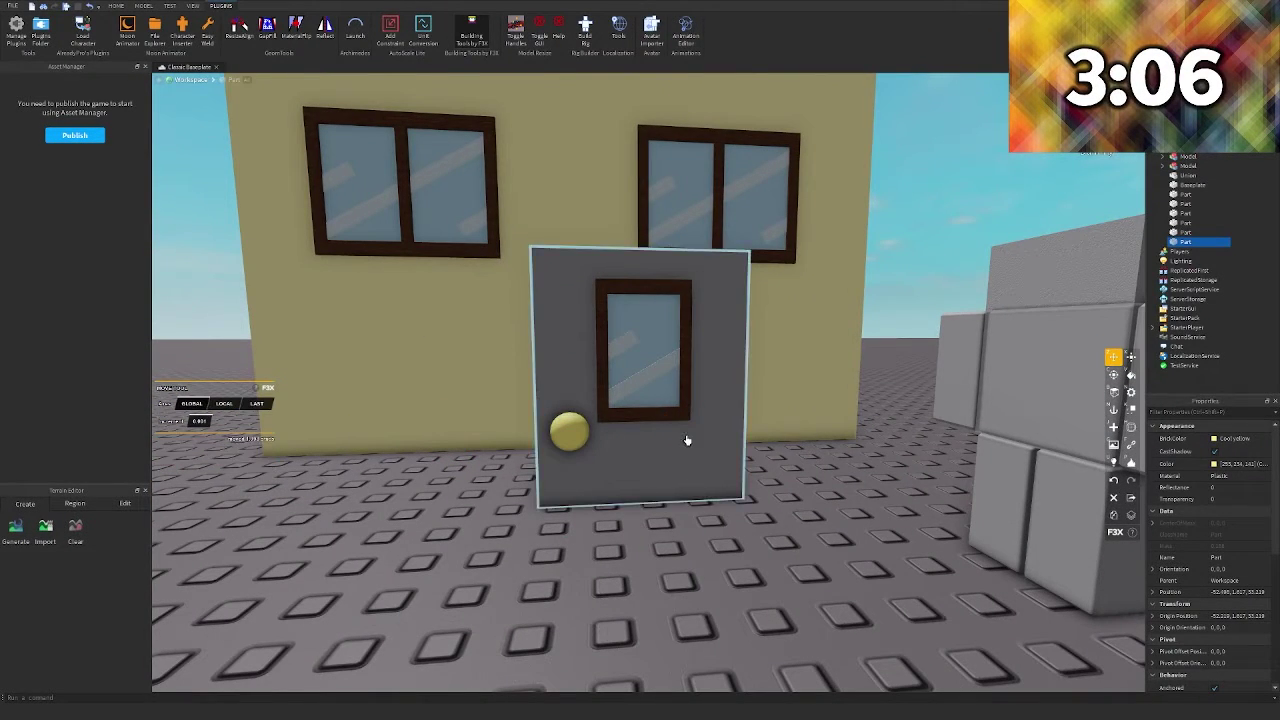
Colour the grey door slab Brown and set its material to Wood
click(686, 440)
click(1133, 377)
click(250, 385)
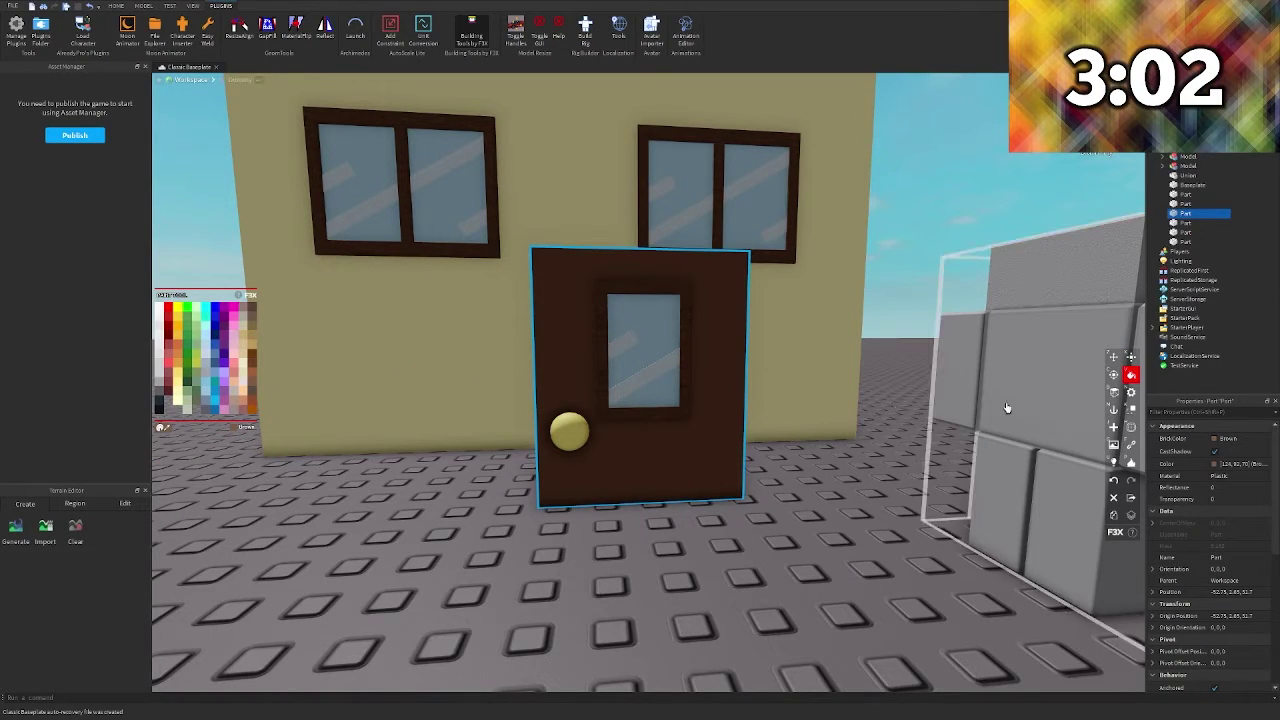
click(1131, 391)
click(215, 341)
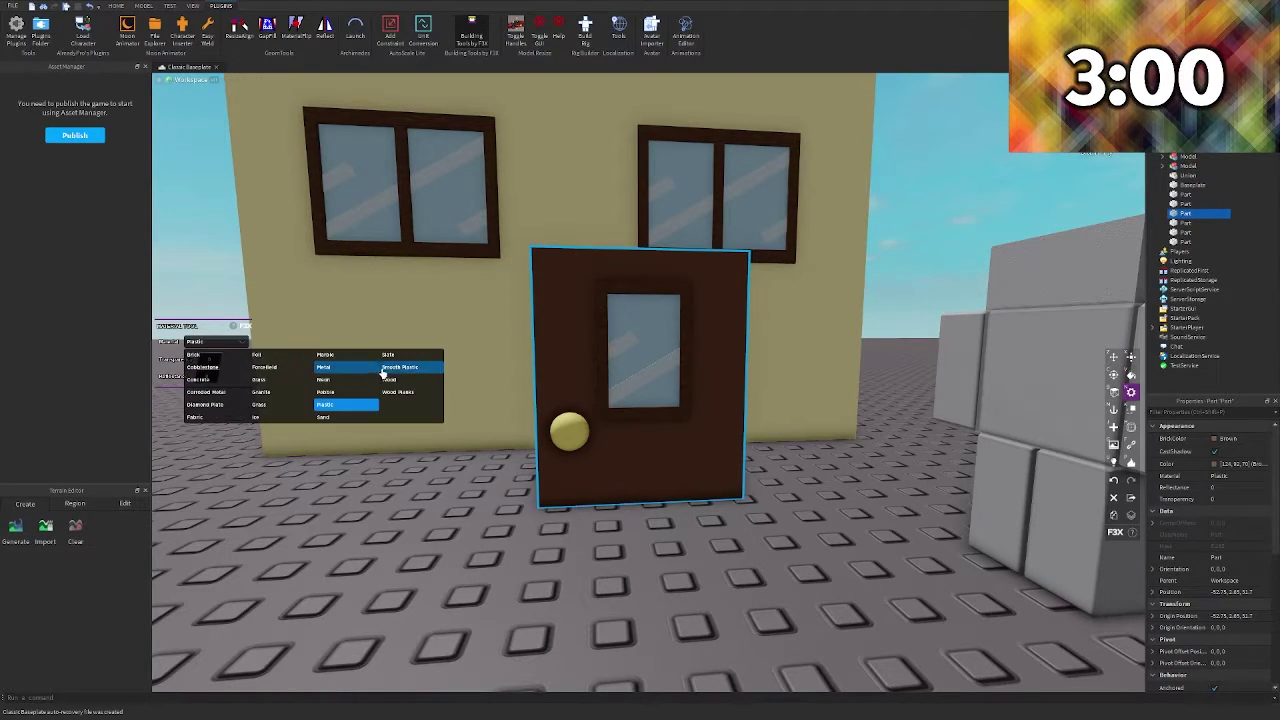
click(401, 381)
Lighten the door slab's brown by raising the brightness in the custom colour picker
key(z)
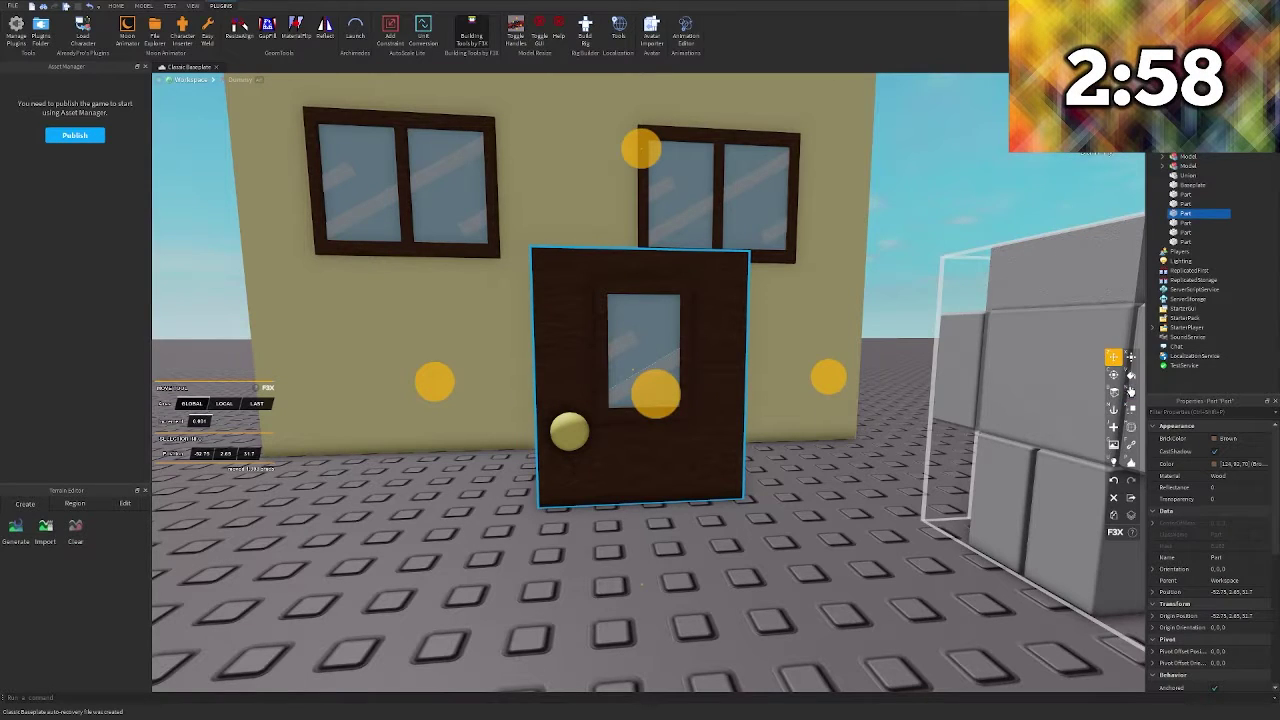
key(v)
click(162, 428)
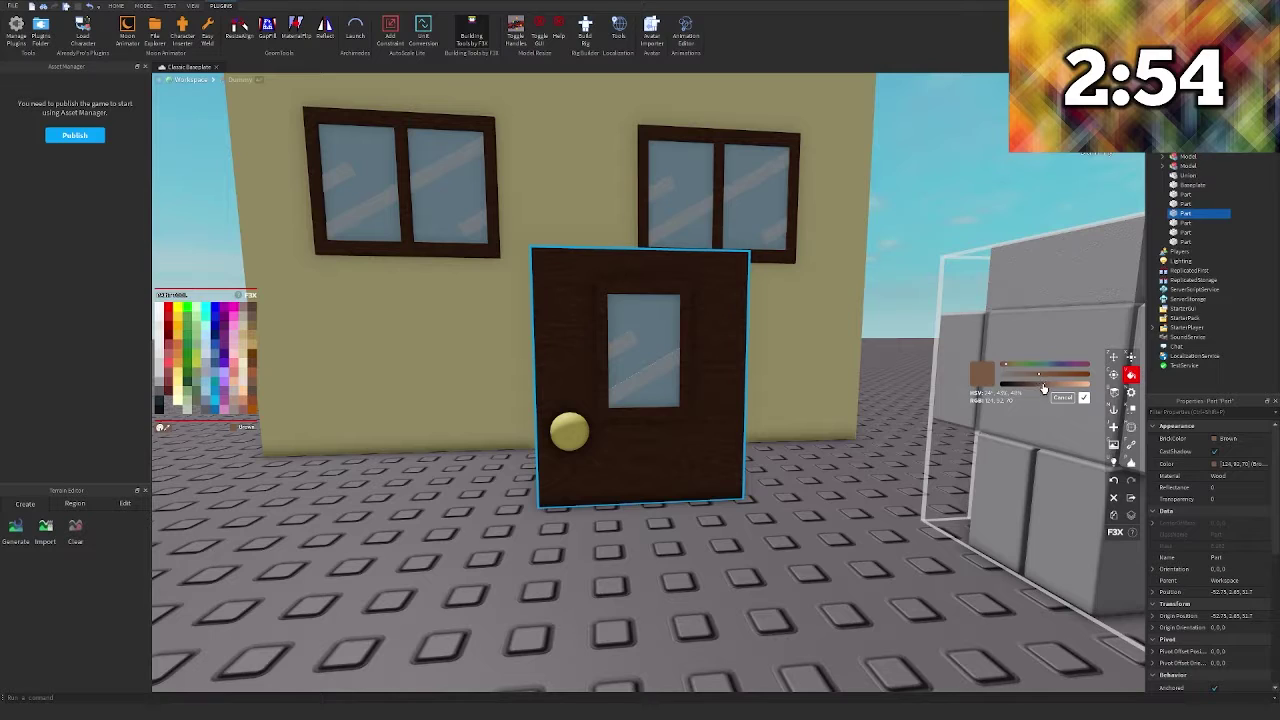
drag(1043, 388, 1058, 385)
click(1084, 397)
key(z)
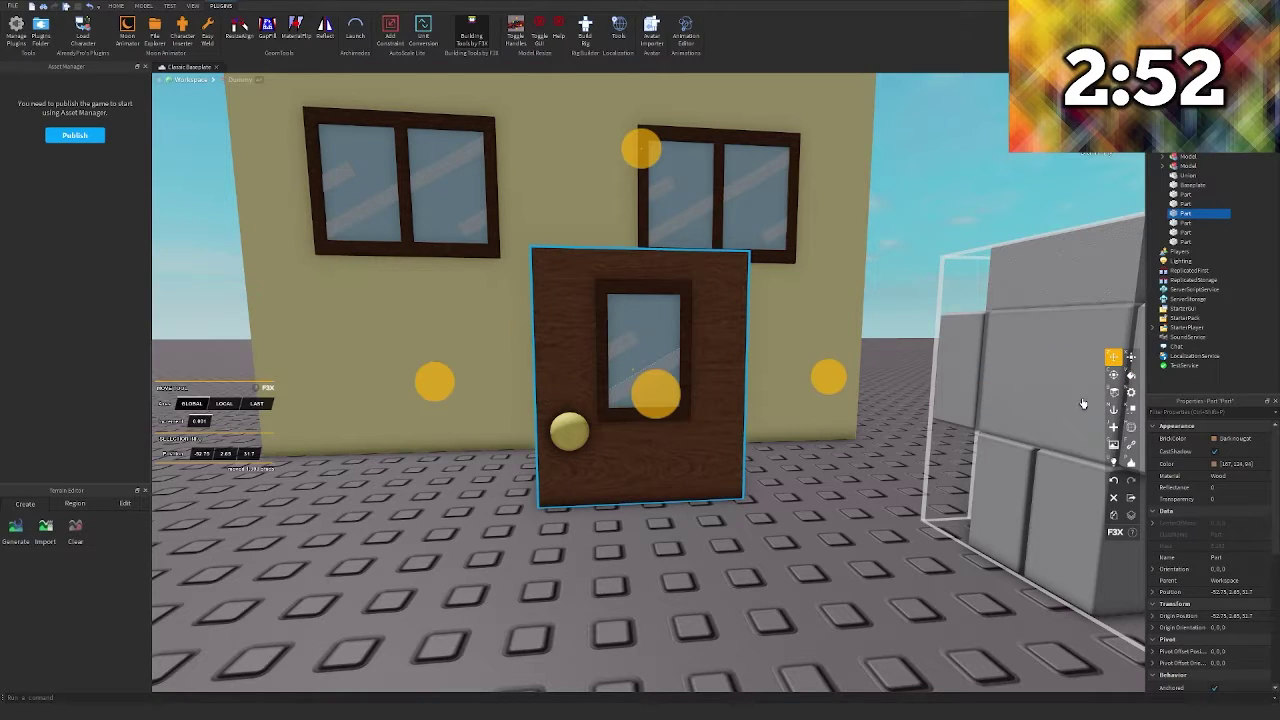
Clone the door slab and place the copy flush beside its knob-side edge, using a 0.1 move increment
drag(829, 374, 631, 444)
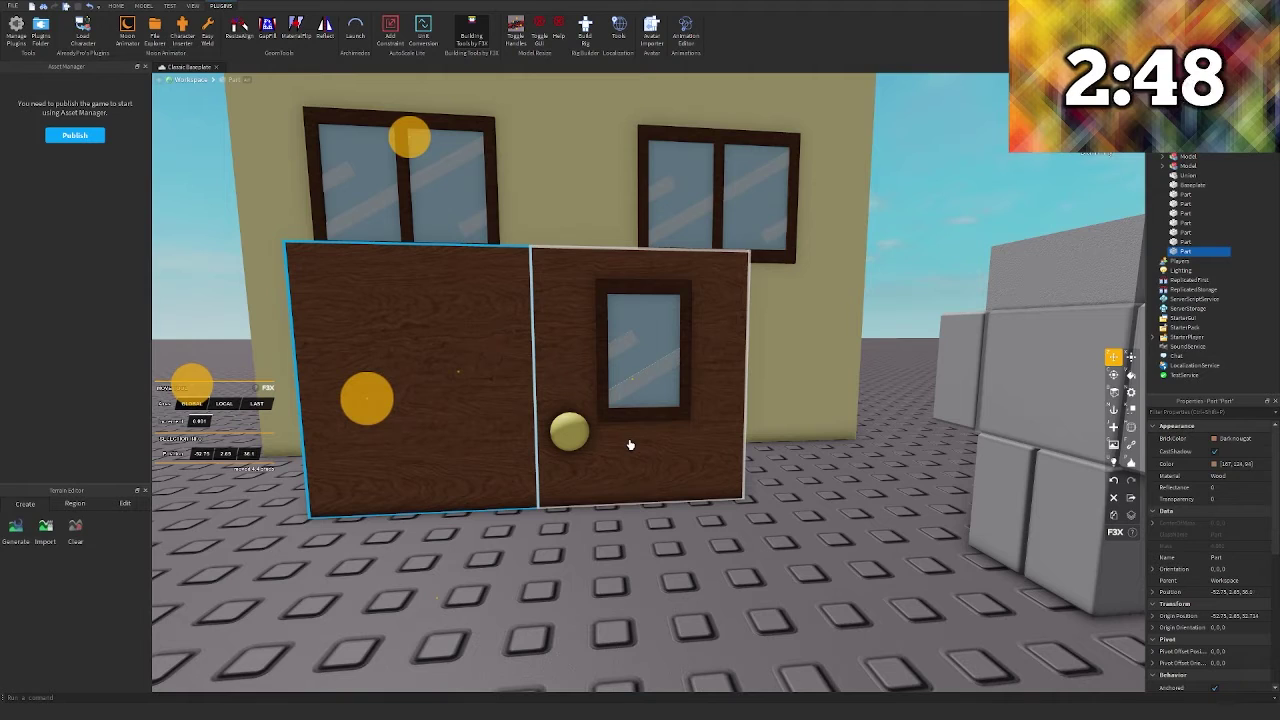
key(ctrl+z)
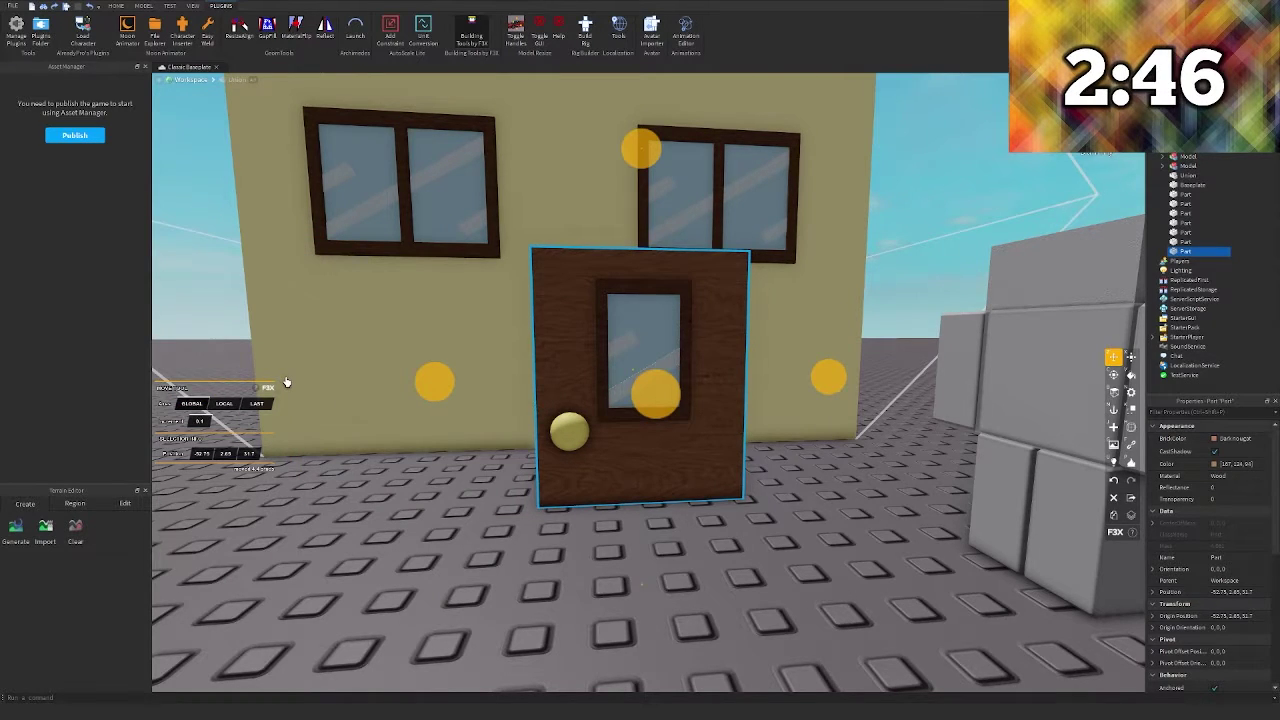
key(ctrl+y)
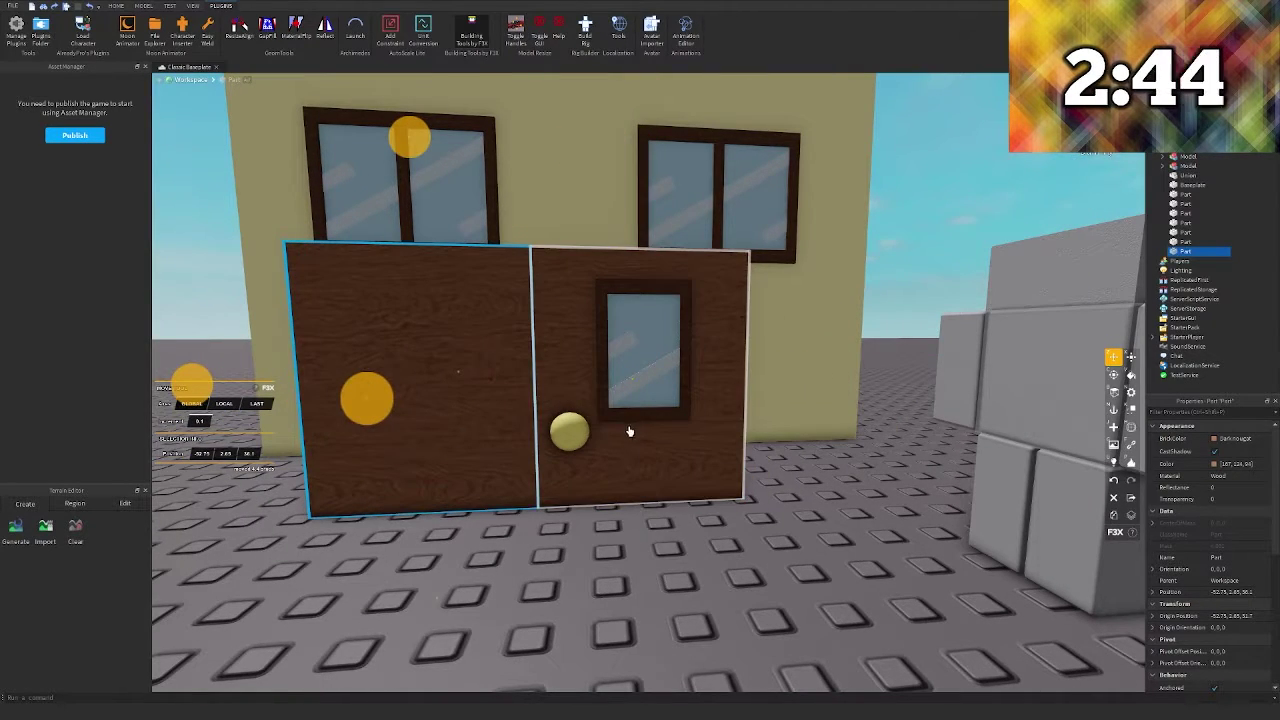
Narrow the cloned slab to a thin upright strip along the door's knob-side edge and thicken it forward
key(x)
drag(205, 381, 429, 351)
key(w)
right_drag(429, 351, 453, 360)
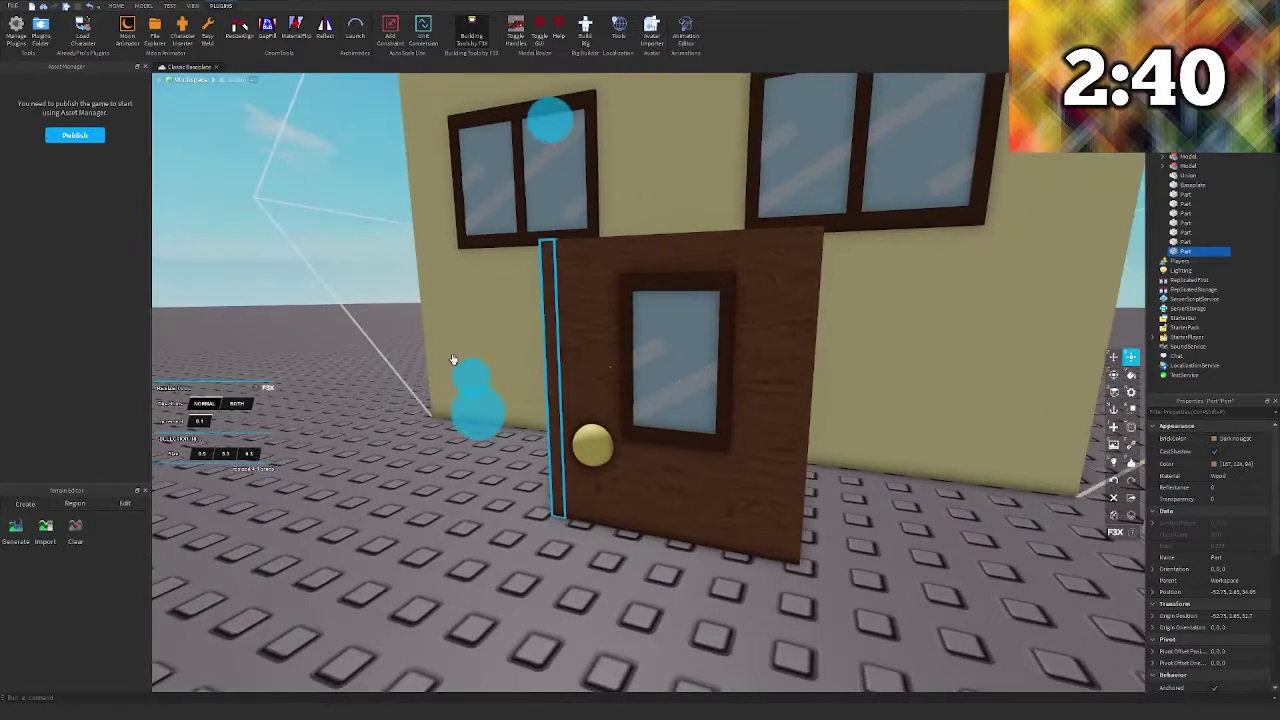
drag(468, 423, 473, 421)
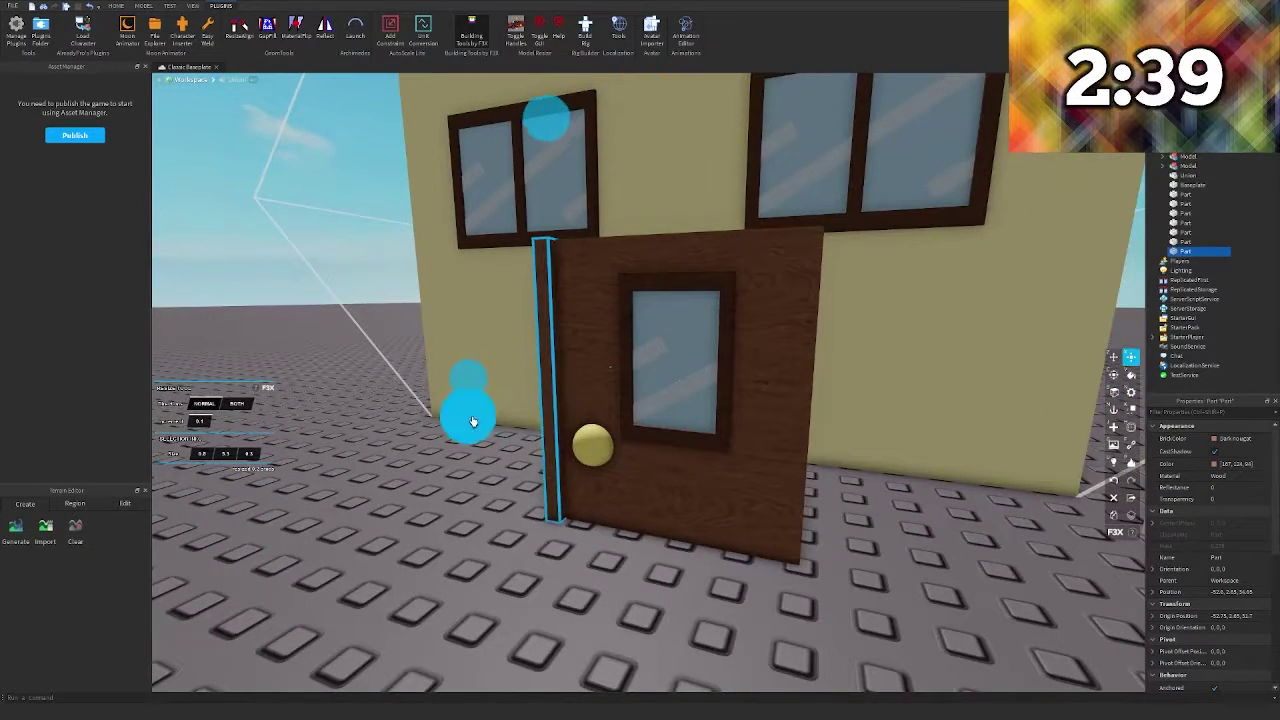
Colour the knob-side frame strip Brown and clone it flush against the door's opposite edge
click(1131, 375)
click(252, 390)
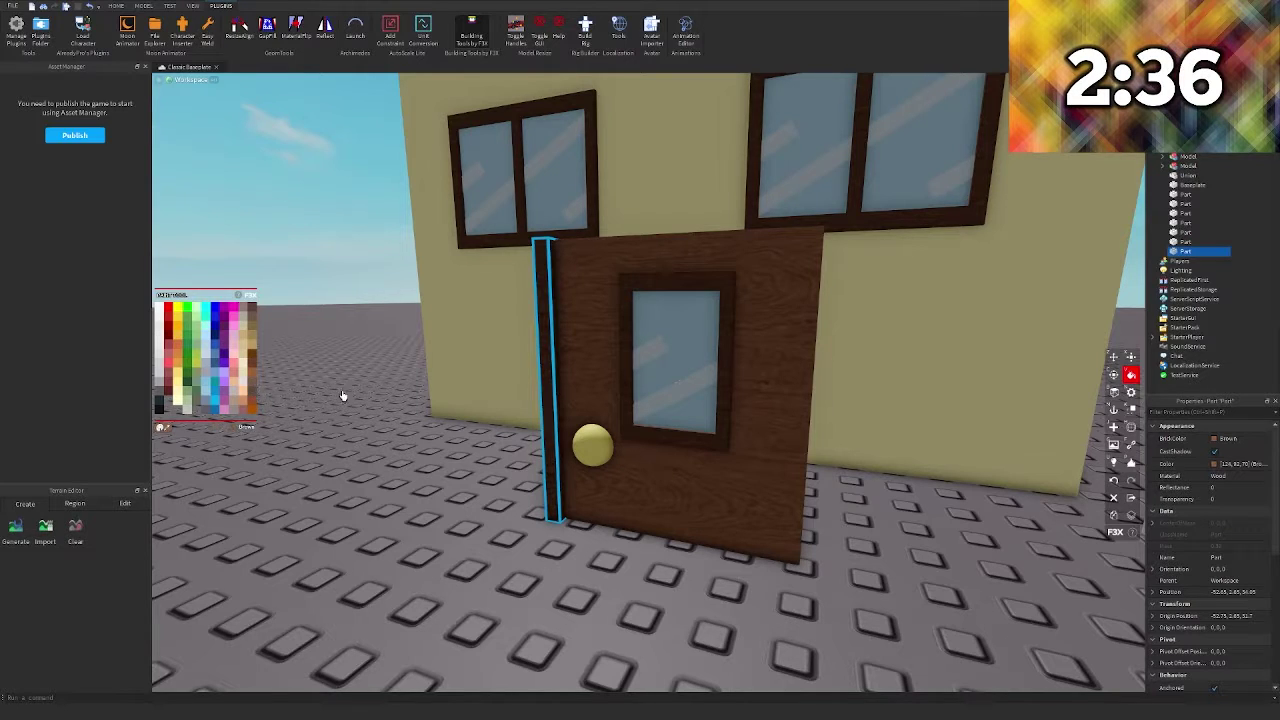
key(z)
key(shift+c)
drag(468, 408, 686, 411)
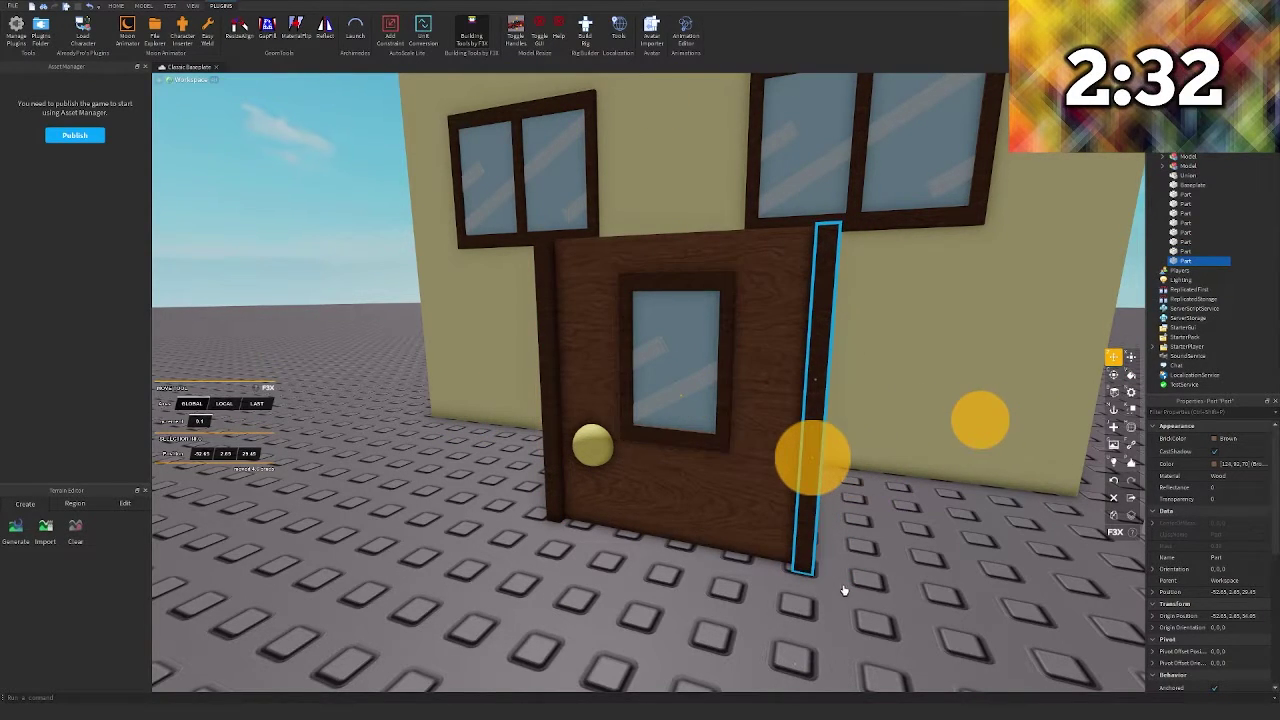
Clone the frame strip above the door and reshape it into a thin horizontal header spanning both side strips
right_drag(846, 588, 754, 588)
key(s)
key(shift+c)
drag(715, 560, 706, 364)
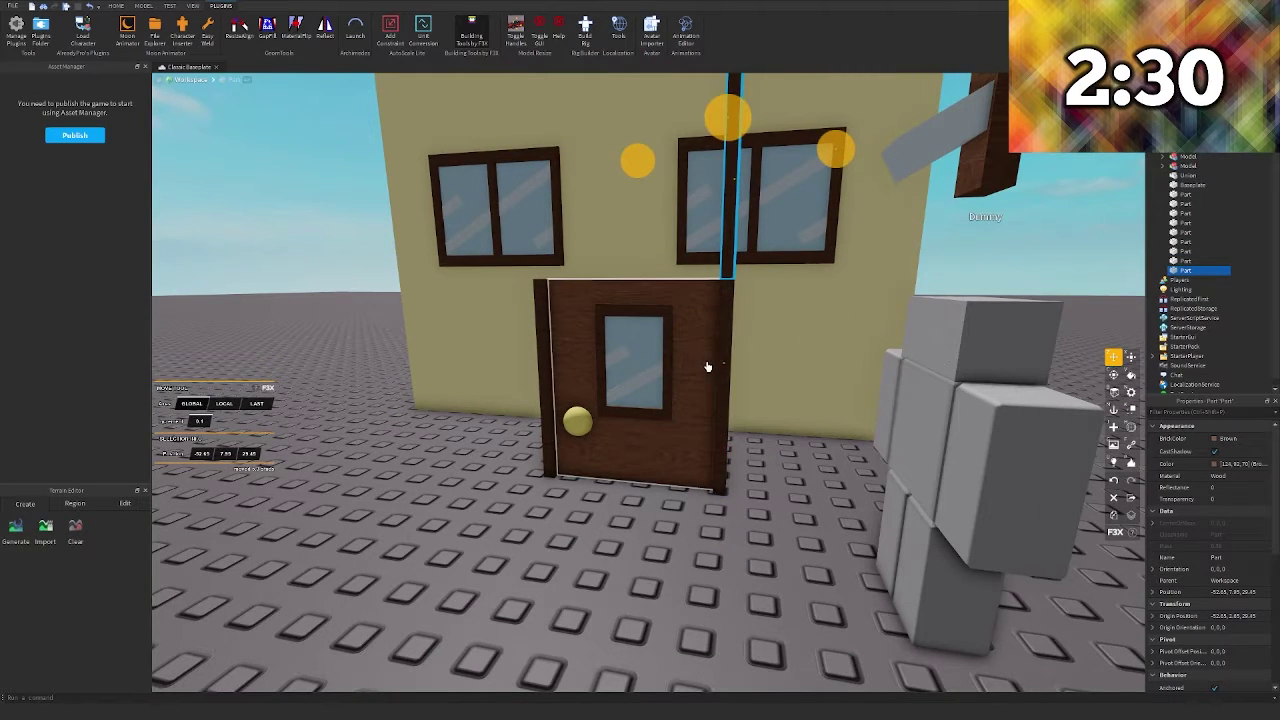
scroll(705, 363, down, 5)
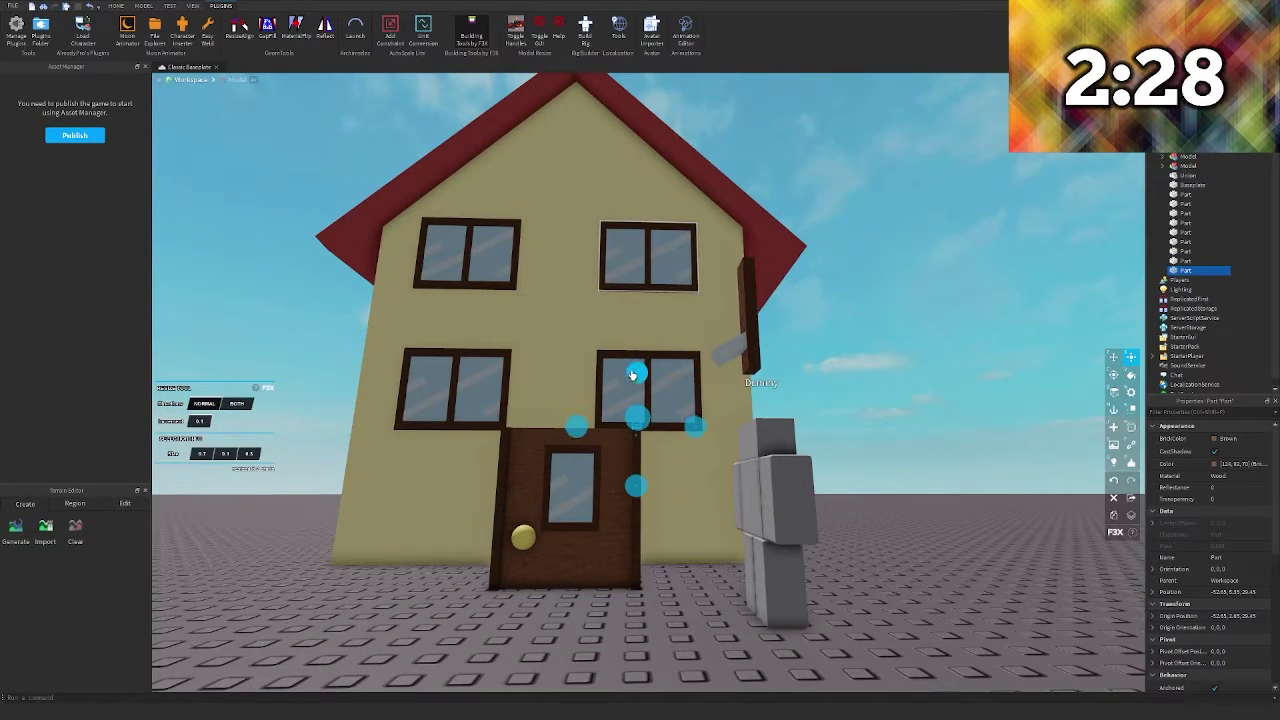
drag(483, 430, 451, 428)
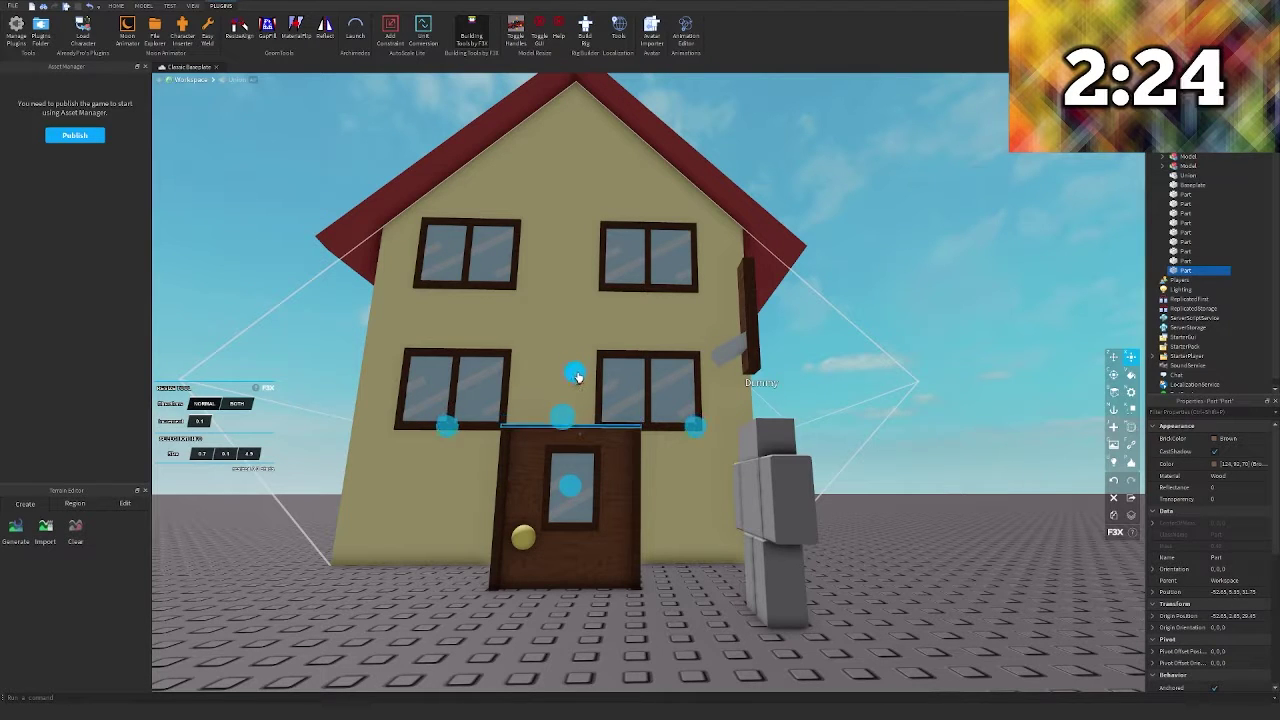
drag(580, 369, 586, 371)
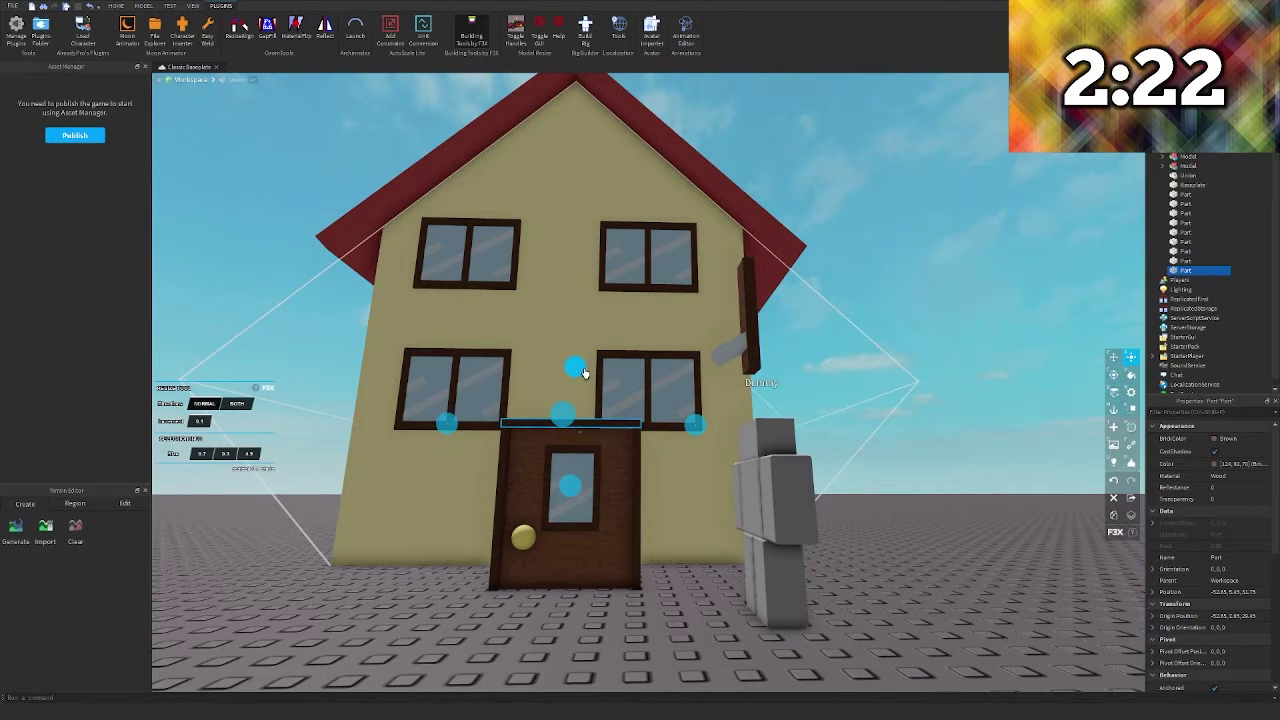
Select all the door and frame parts together and group them into one model
key(z)
key(w)
mouse_move(586, 371)
right_down()
mouse_move(603, 366)
mouse_move(569, 357)
right_up()
click(569, 357)
drag(645, 342, 749, 581)
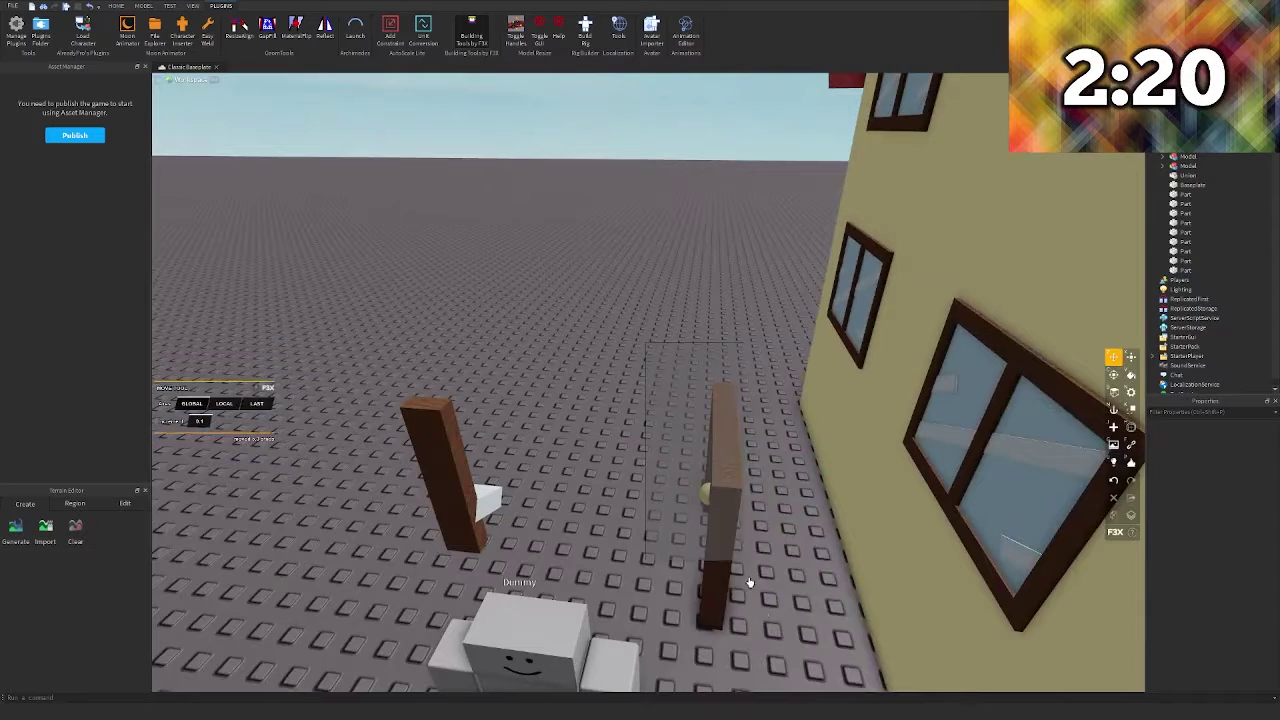
drag(772, 632, 773, 635)
key(ctrl+g)
Move the door model back against the house facade and position it between the ground-floor windows
drag(636, 491, 784, 481)
right_drag(784, 482, 837, 491)
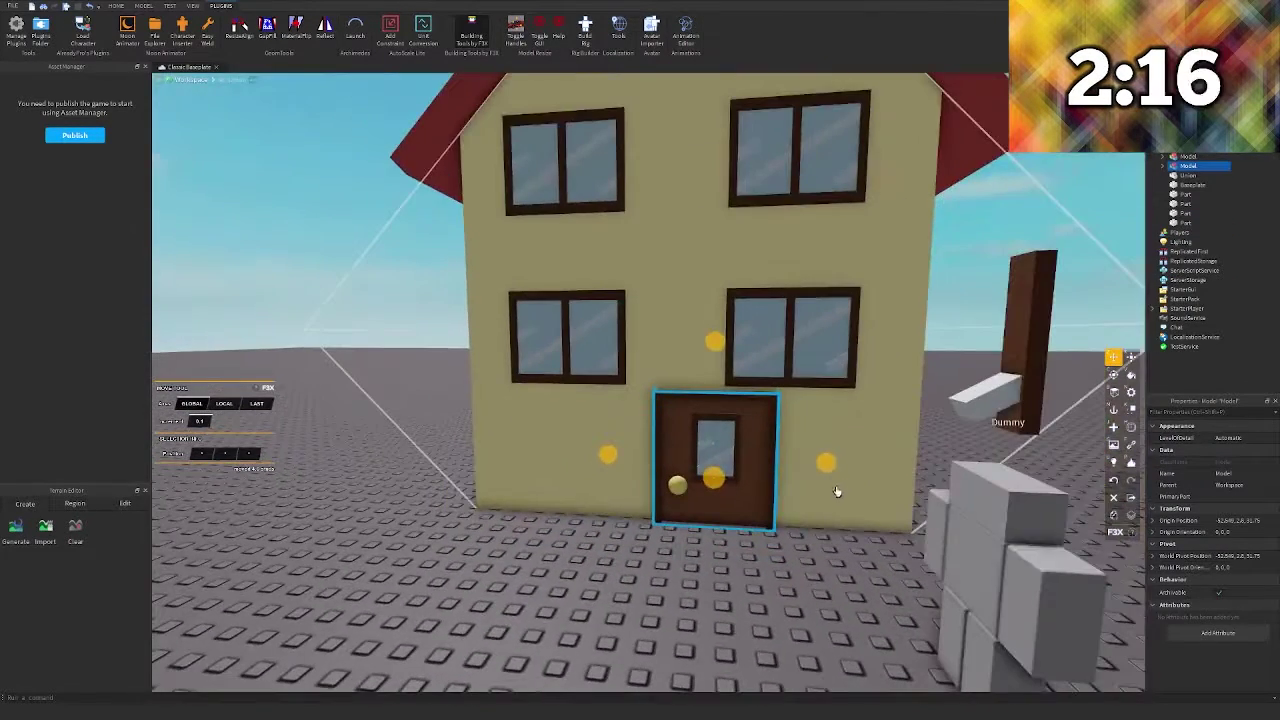
drag(829, 467, 789, 459)
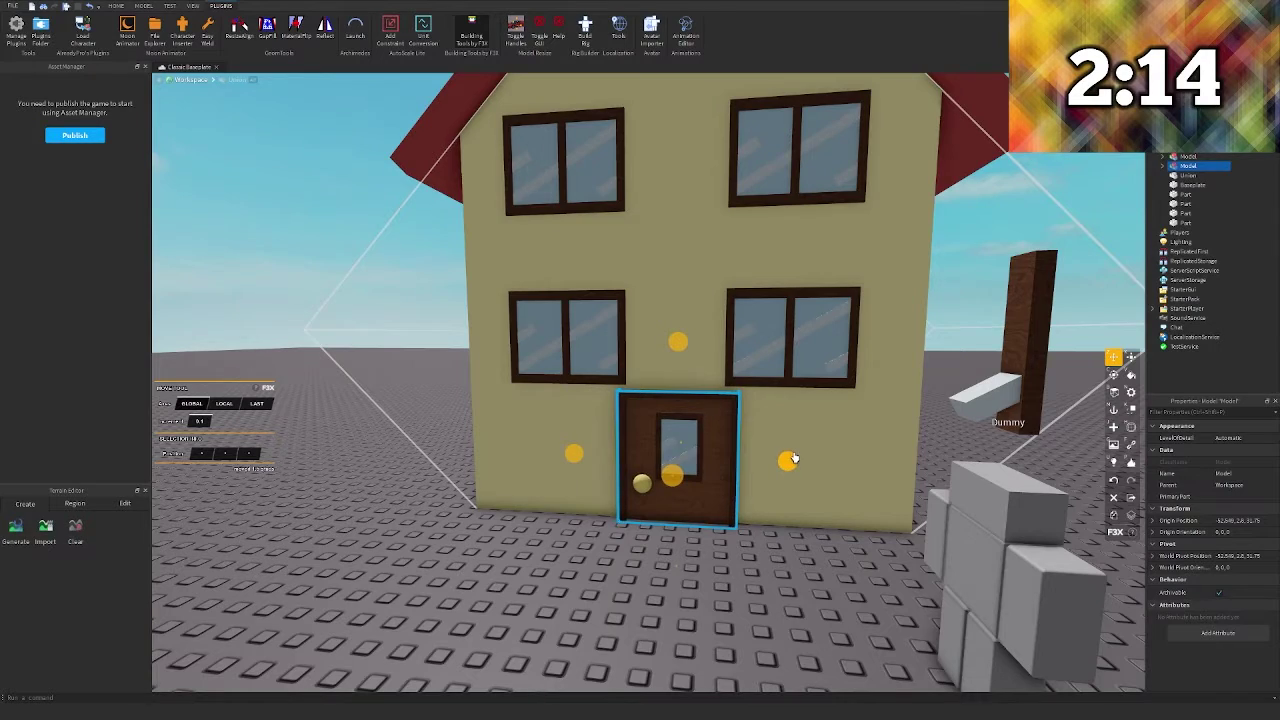
key(w)
right_drag(771, 435, 771, 436)
drag(752, 539, 747, 538)
click(809, 583)
Nudge the door model slightly forward so that its slab and frame project from the wall
key(s)
right_drag(809, 583, 802, 584)
scroll(590, 410, up, 5)
click(646, 517)
right_drag(646, 517, 836, 518)
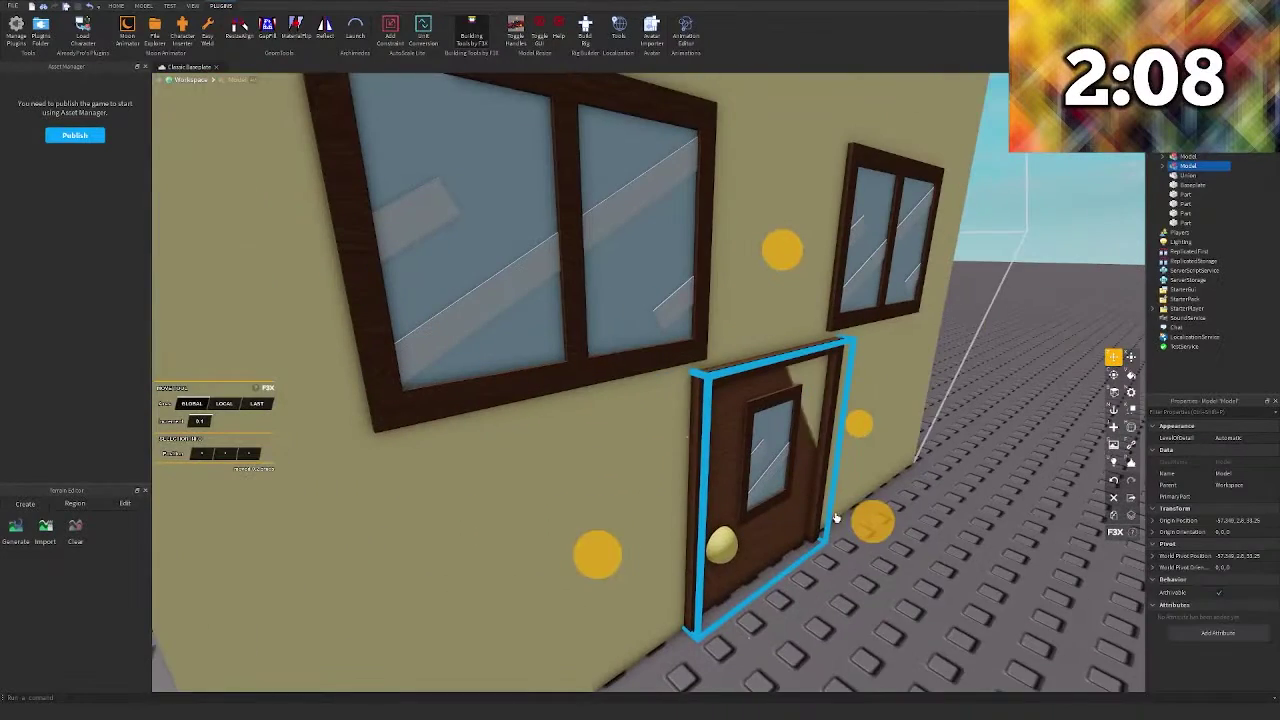
drag(881, 519, 886, 520)
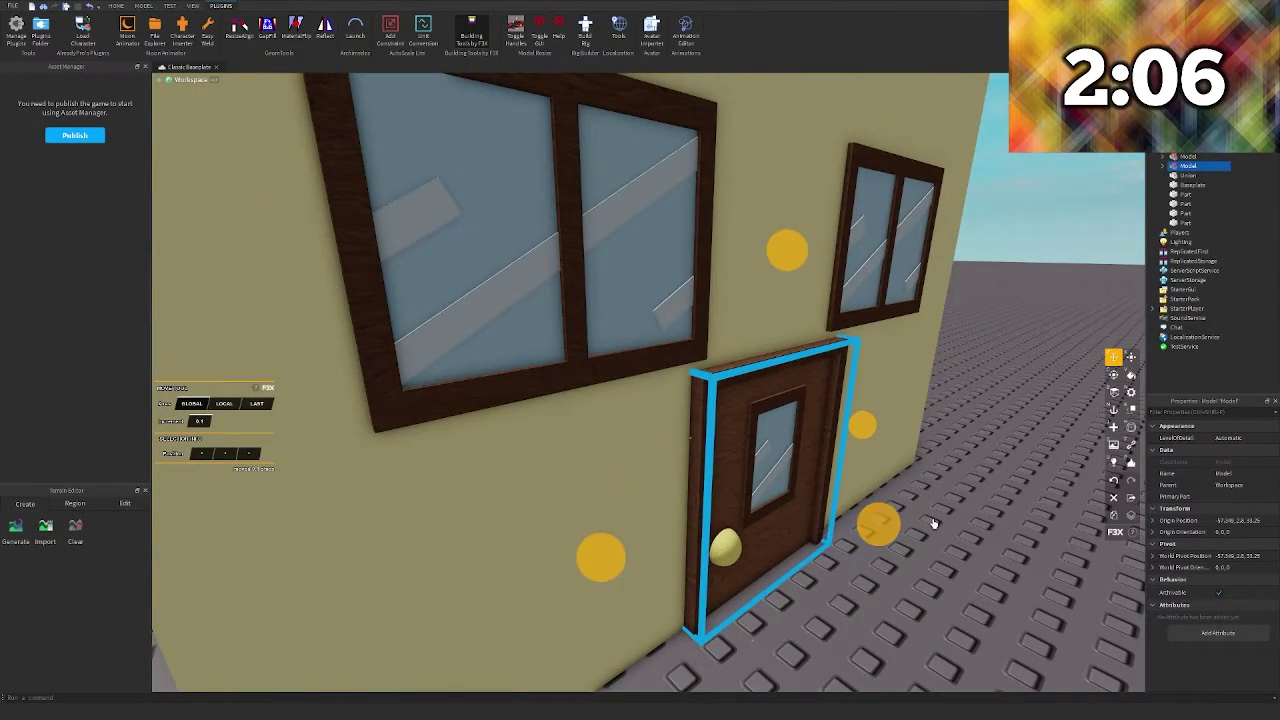
click(932, 523)
key(s)
right_drag(932, 523, 944, 532)
scroll(943, 531, down, 2)
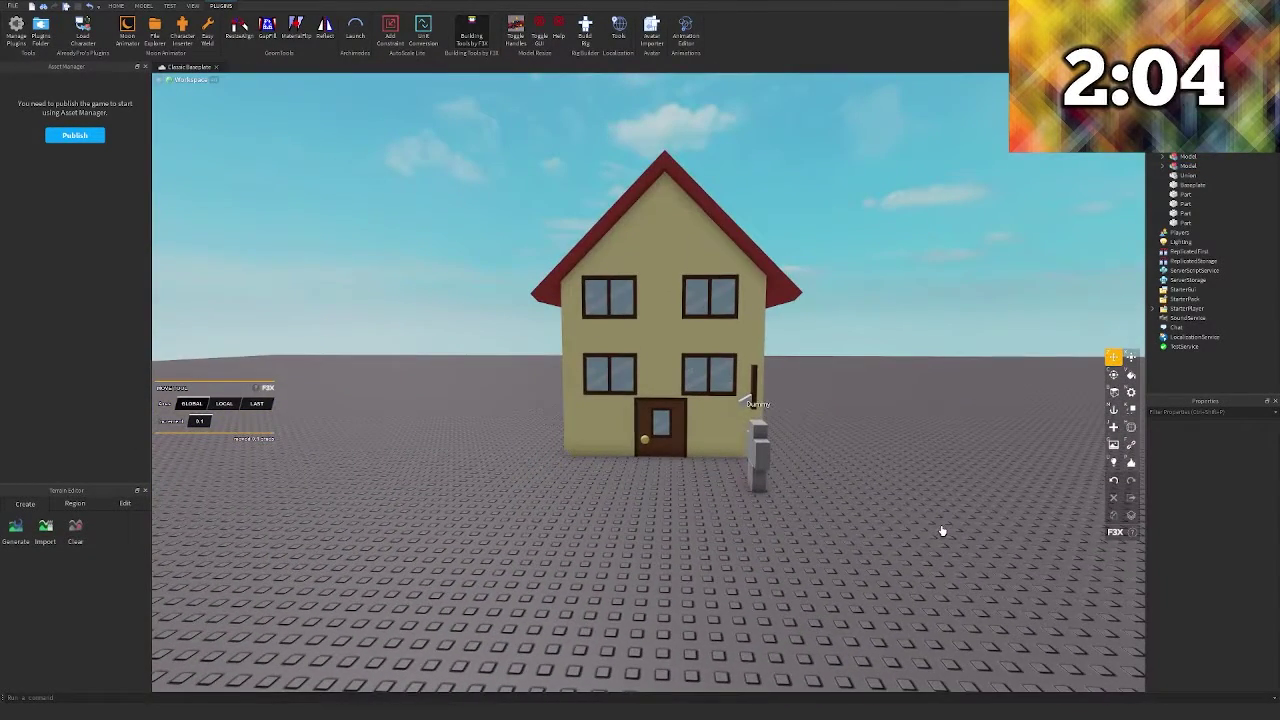
scroll(694, 428, up, 5)
scroll(699, 436, down, 6)
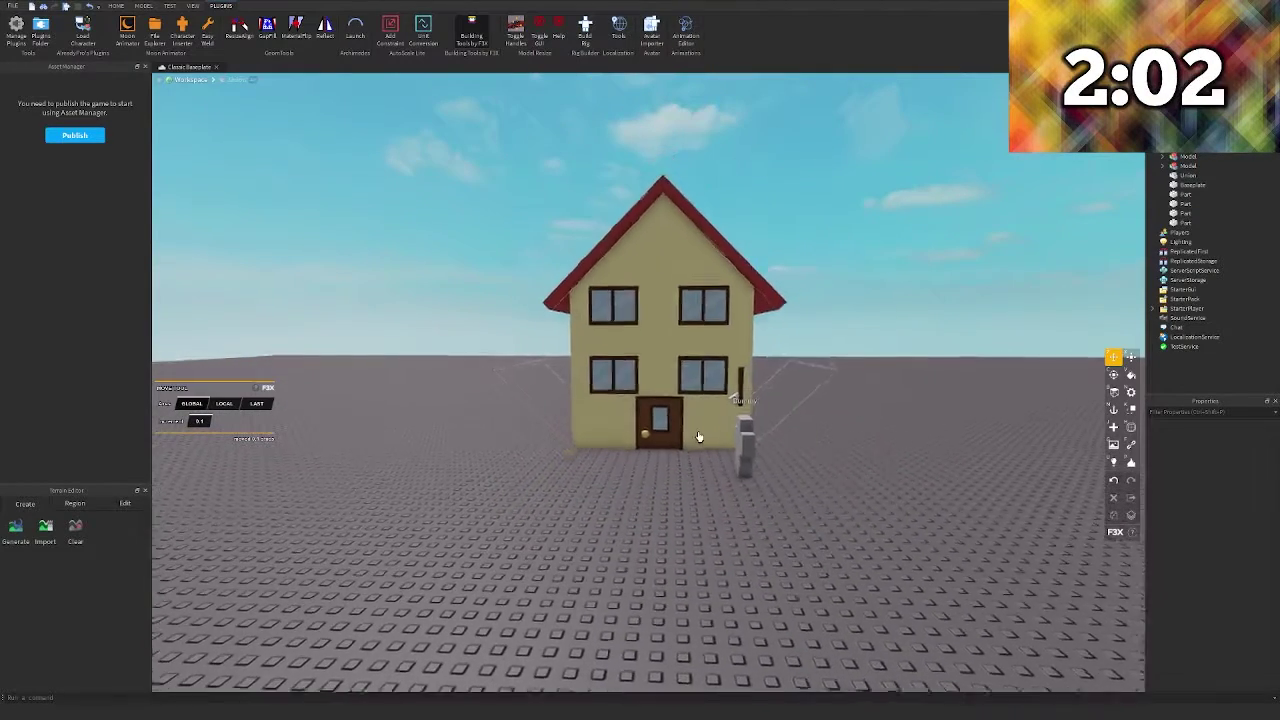
scroll(699, 437, up, 3)
click(604, 268)
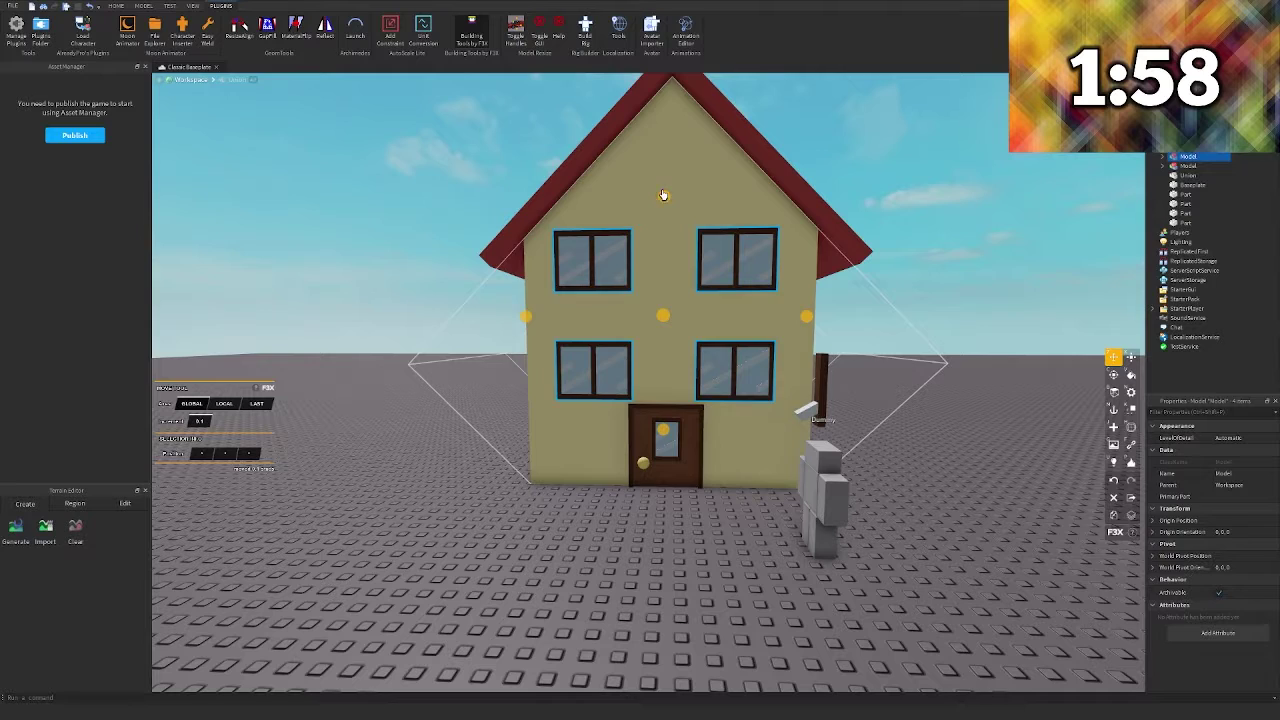
drag(663, 195, 668, 189)
key(ctrl+z)
Select all four facade windows and raise them together a little higher above the door
click(722, 256)
shift+click(606, 272)
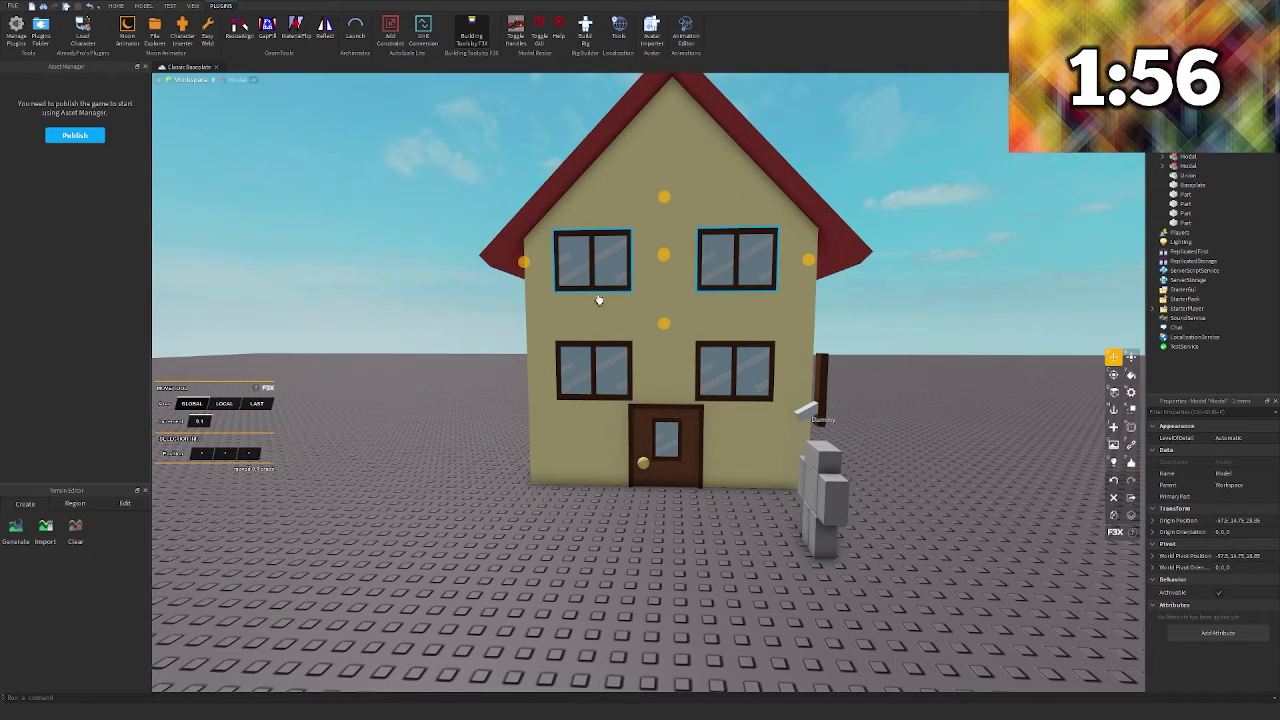
ctrl+click(714, 374)
drag(664, 201, 665, 190)
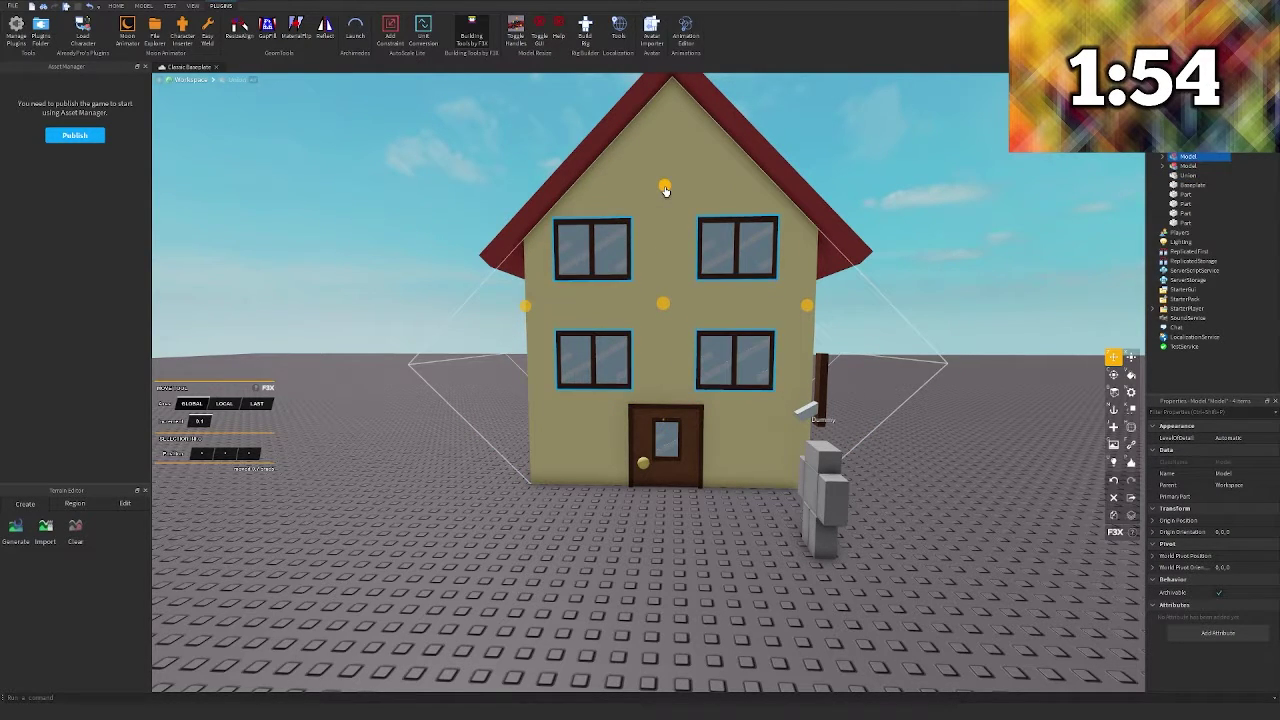
click(877, 134)
Shift the door model slightly sideways, away from its knob side, to centre it on the facade
click(691, 446)
drag(732, 448, 736, 449)
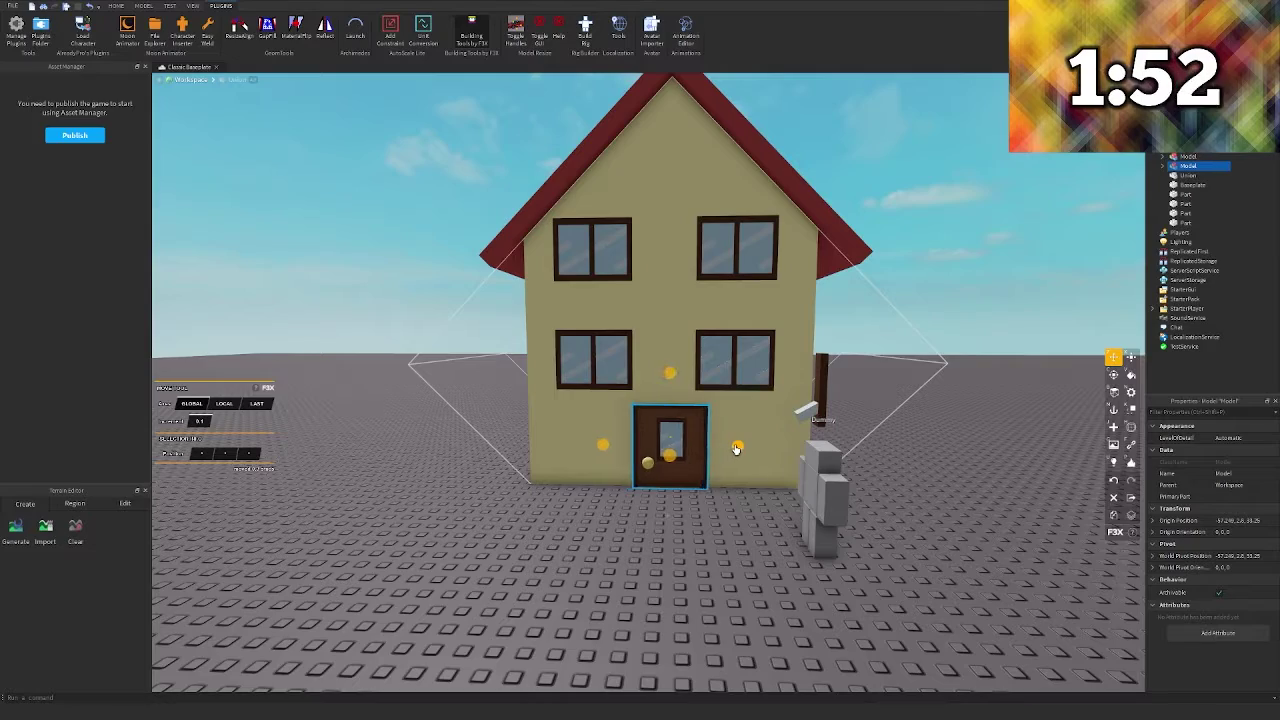
click(787, 559)
Insert a new block part on the baseplate in front of the house
key(s)
key(w)
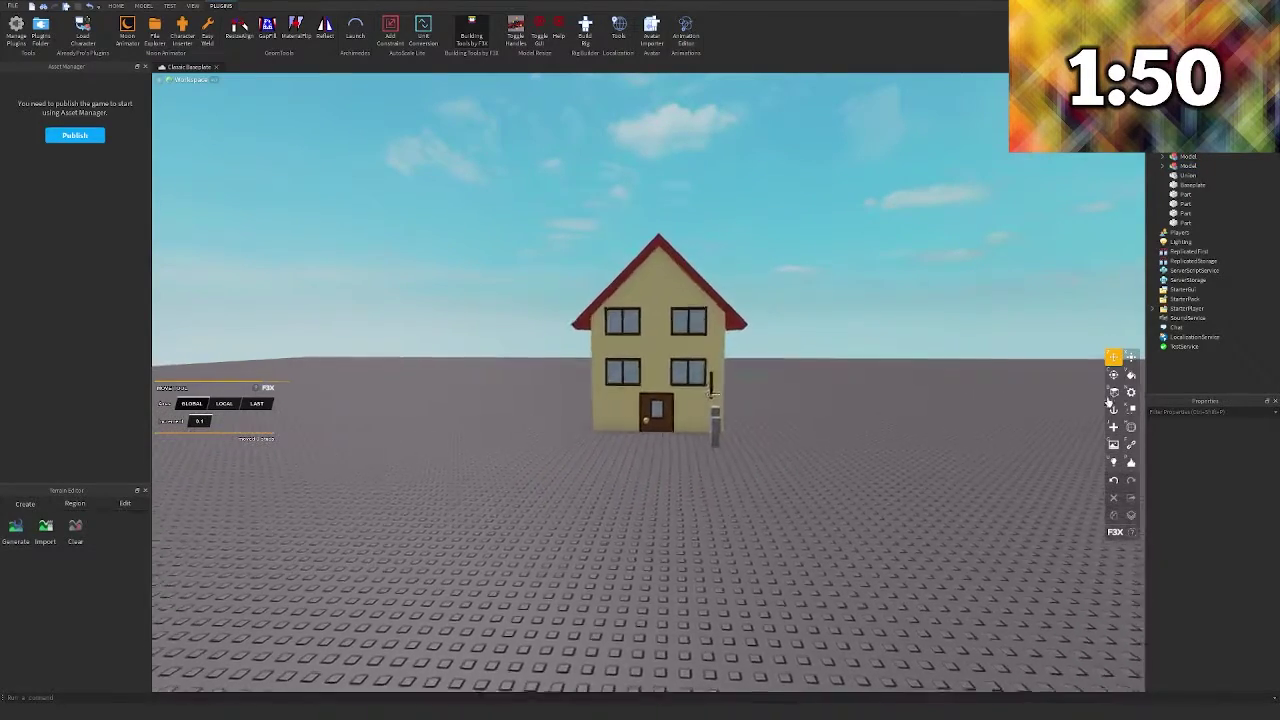
key(s)
key(d)
key(a)
key(w)
click(1113, 428)
right_drag(783, 440, 783, 467)
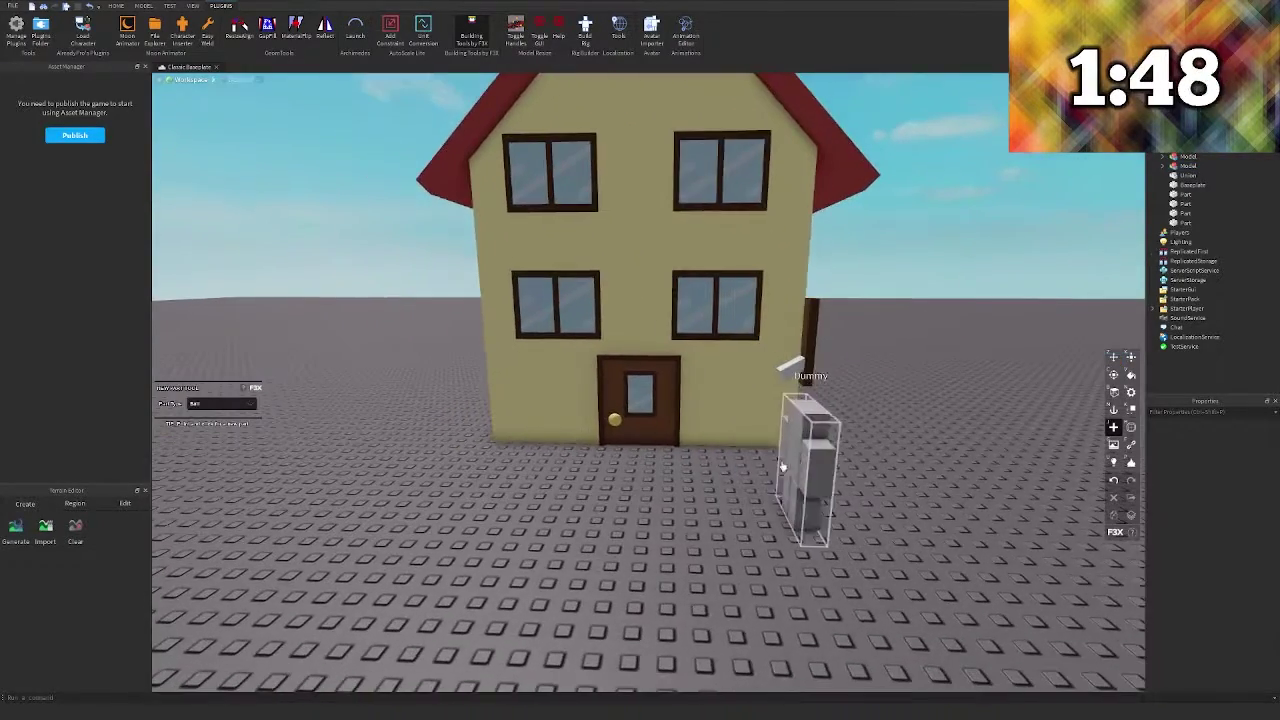
click(205, 406)
click(207, 417)
click(577, 525)
Lower the new block to 0.5 studs high and shorten its long side into a small, nearly square slab
key(x)
key(w)
right_drag(583, 526, 570, 543)
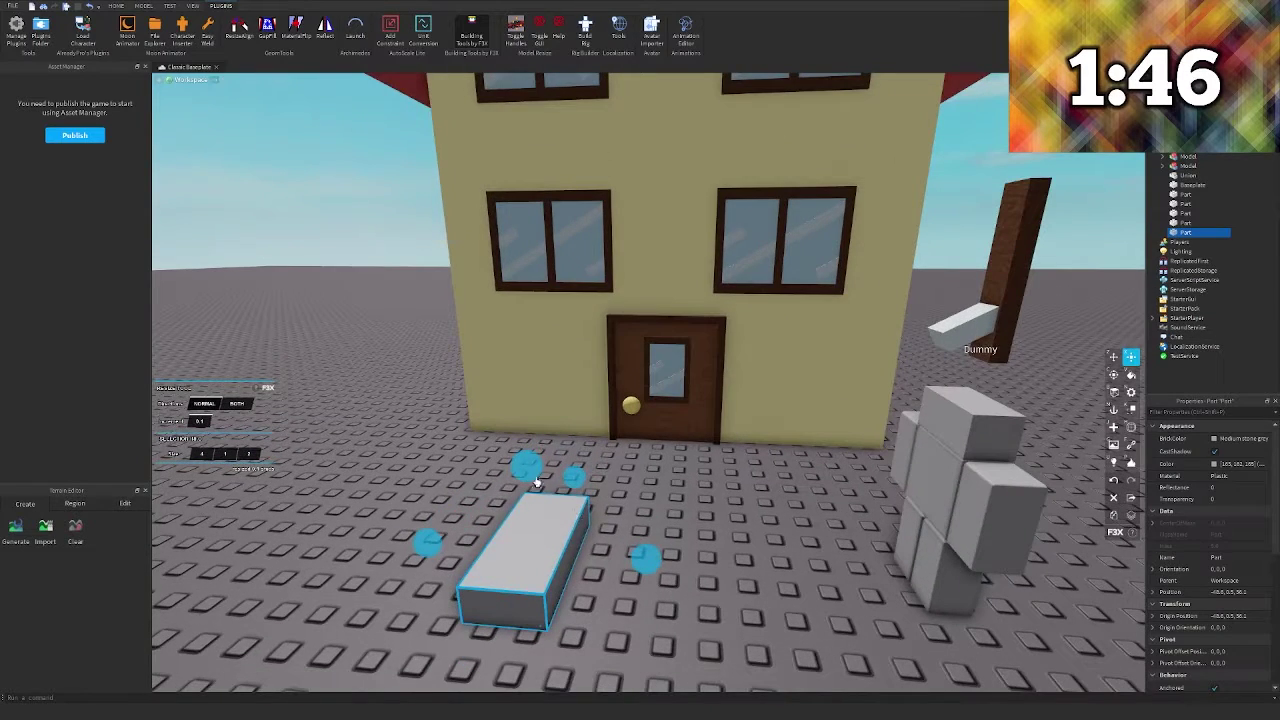
drag(527, 469, 527, 498)
right_drag(526, 486, 546, 466)
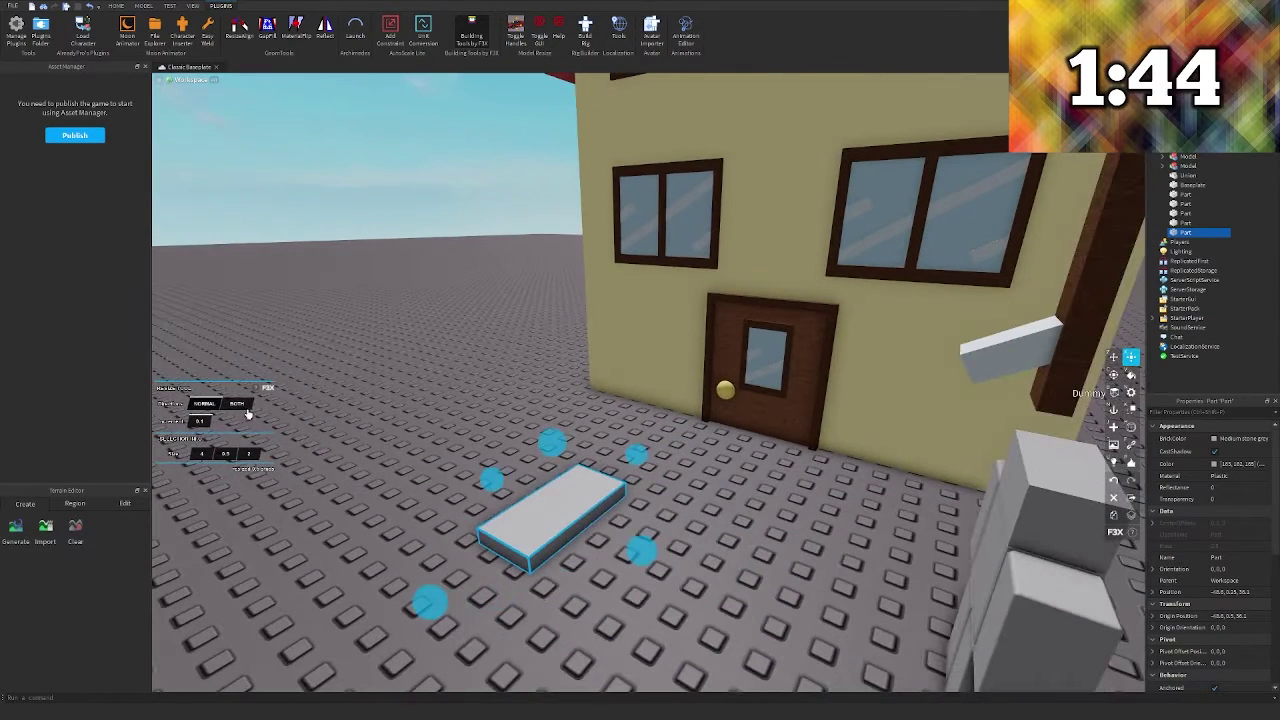
drag(636, 455, 616, 470)
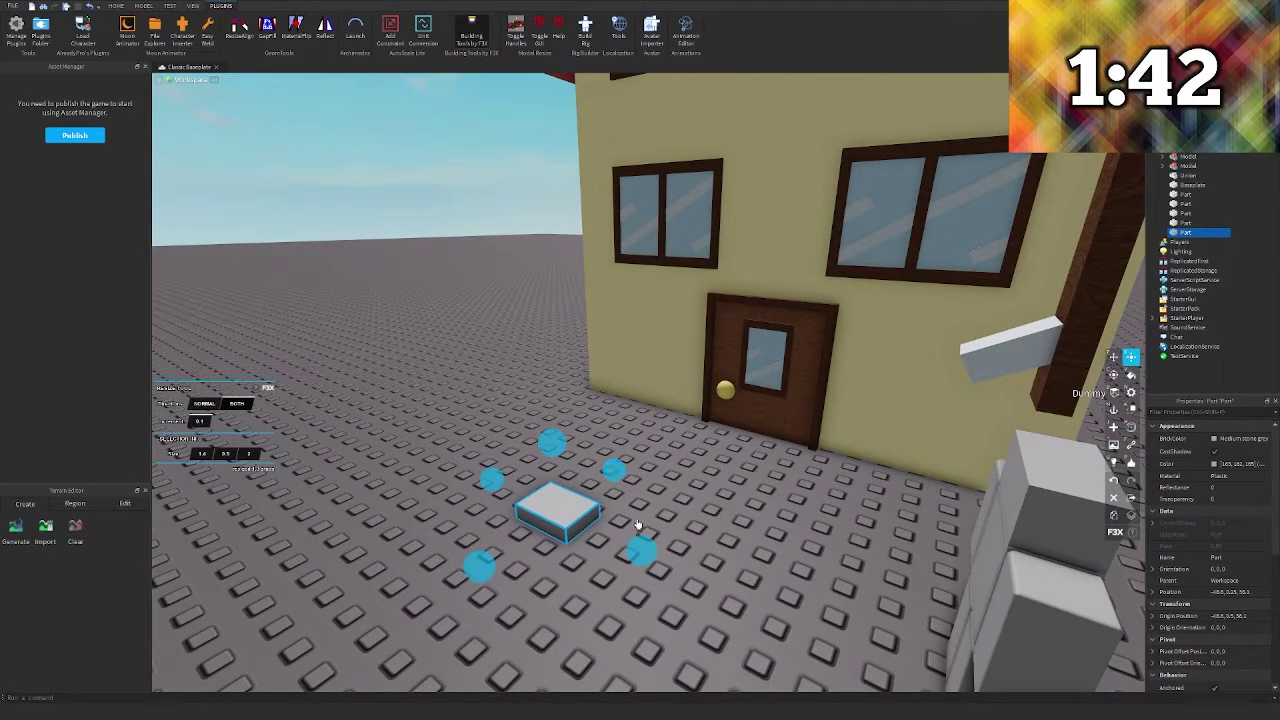
Set the slab's material to Brick and stretch it upward into a pillar about 3.2 studs high
key(n)
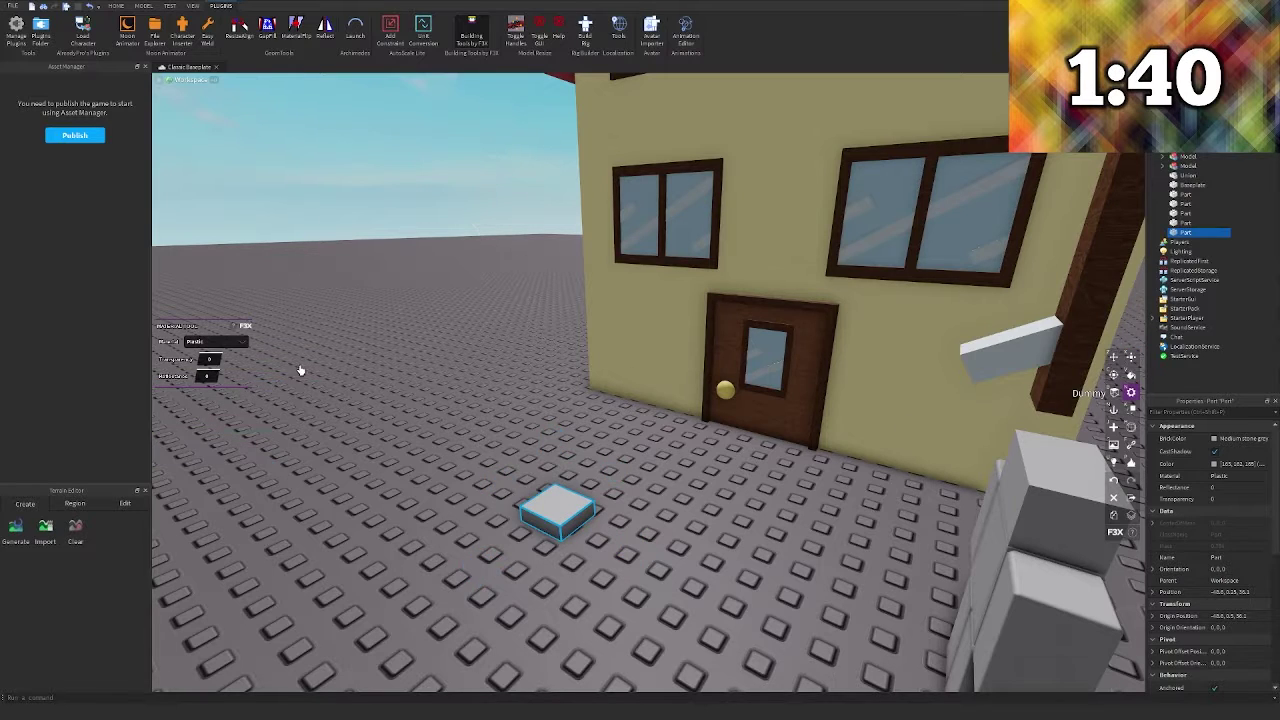
click(206, 343)
click(206, 355)
key(x)
right_drag(545, 422, 578, 449)
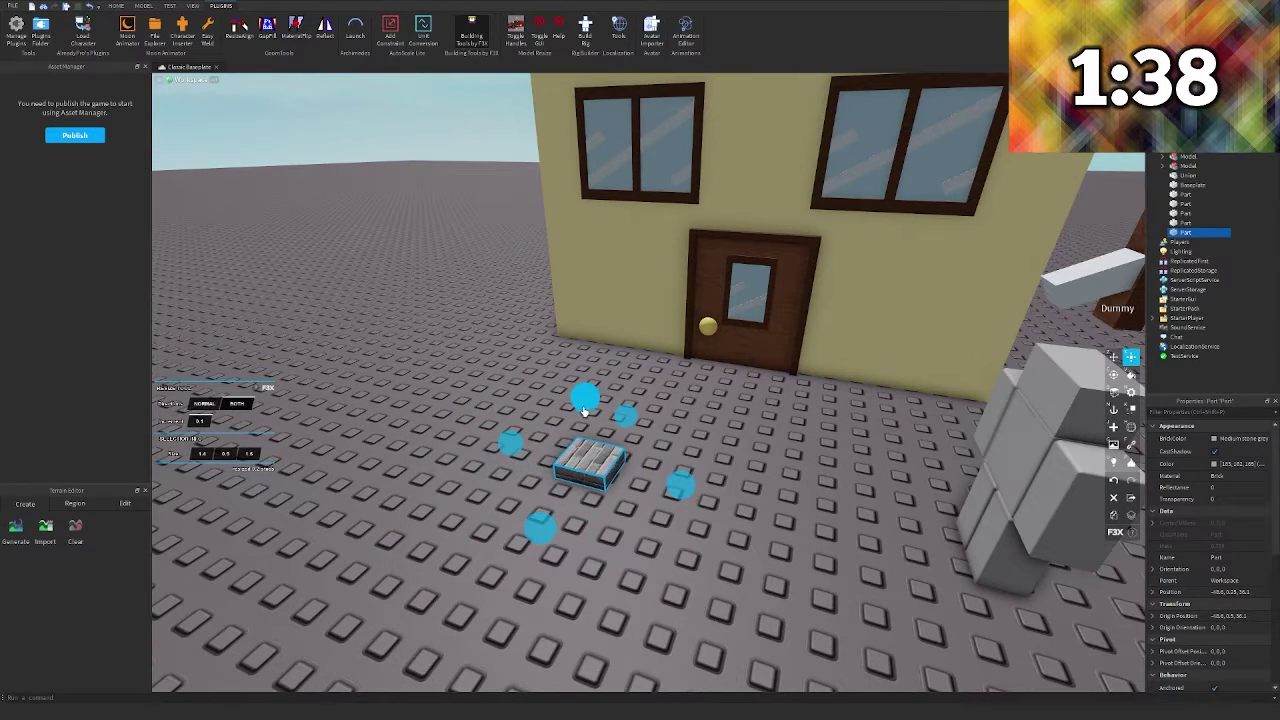
drag(587, 402, 603, 304)
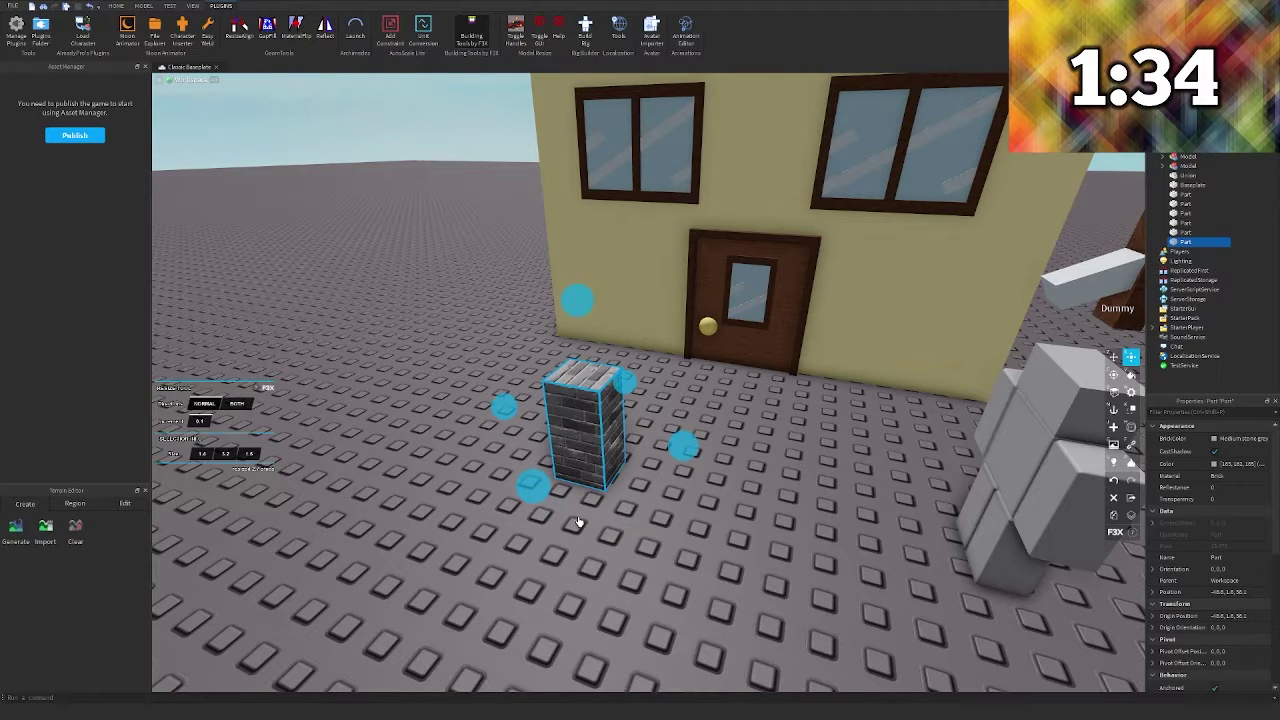
Clone the brick pillar on top of itself and resize the copy into a wider cap about 0.4 studs high
key(z)
key(shift+c)
drag(591, 525, 587, 443)
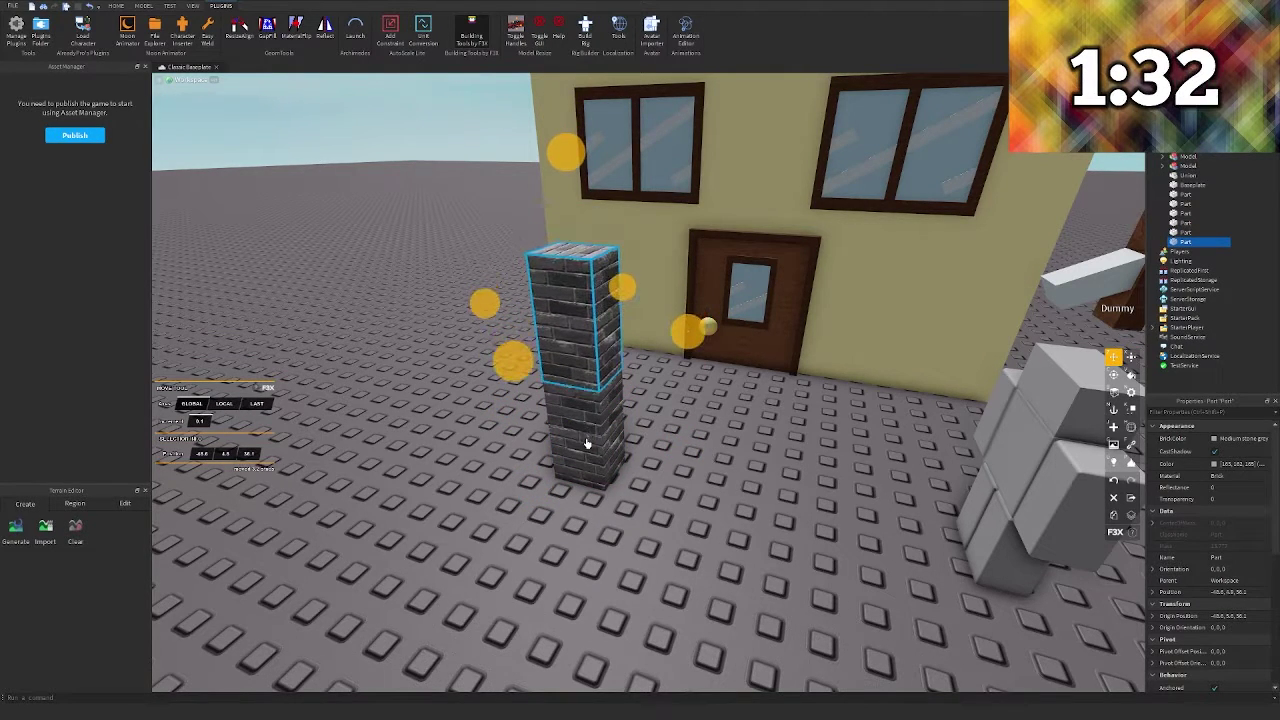
key(x)
right_drag(586, 443, 626, 268)
drag(626, 268, 623, 363)
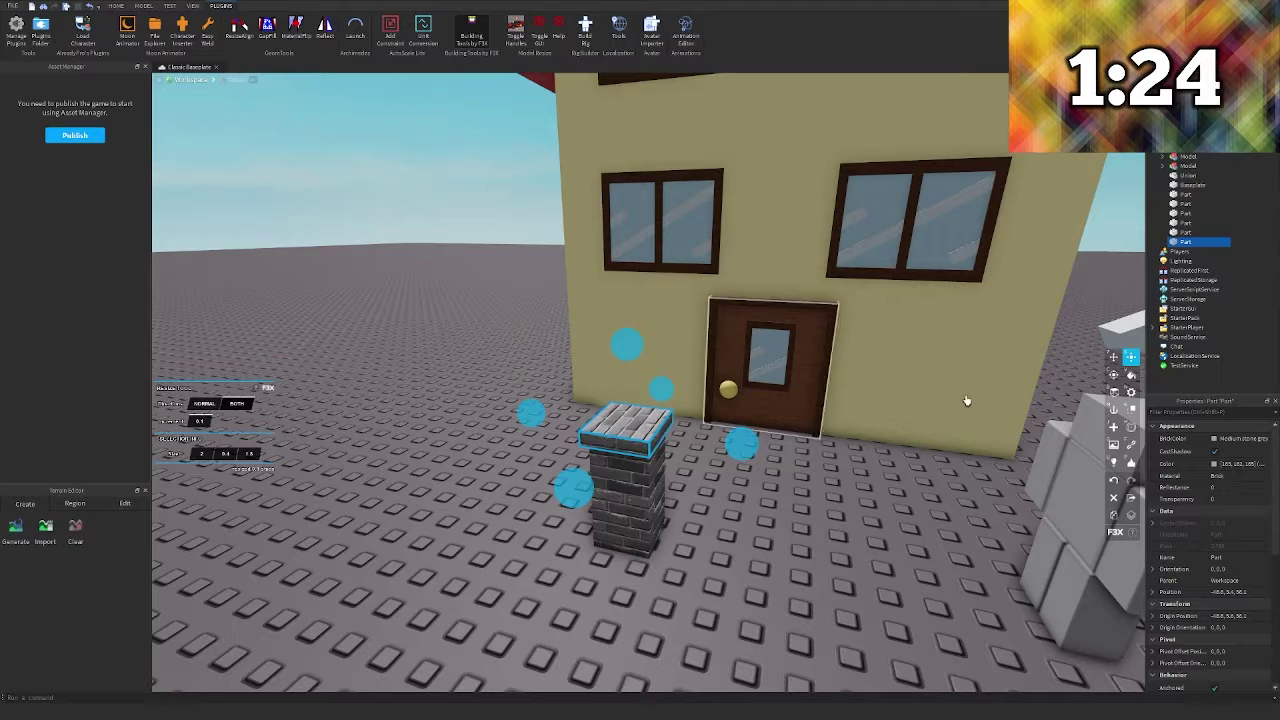
Colour the pillar's cap Dark stone grey and set its material to Concrete
click(1130, 376)
click(163, 395)
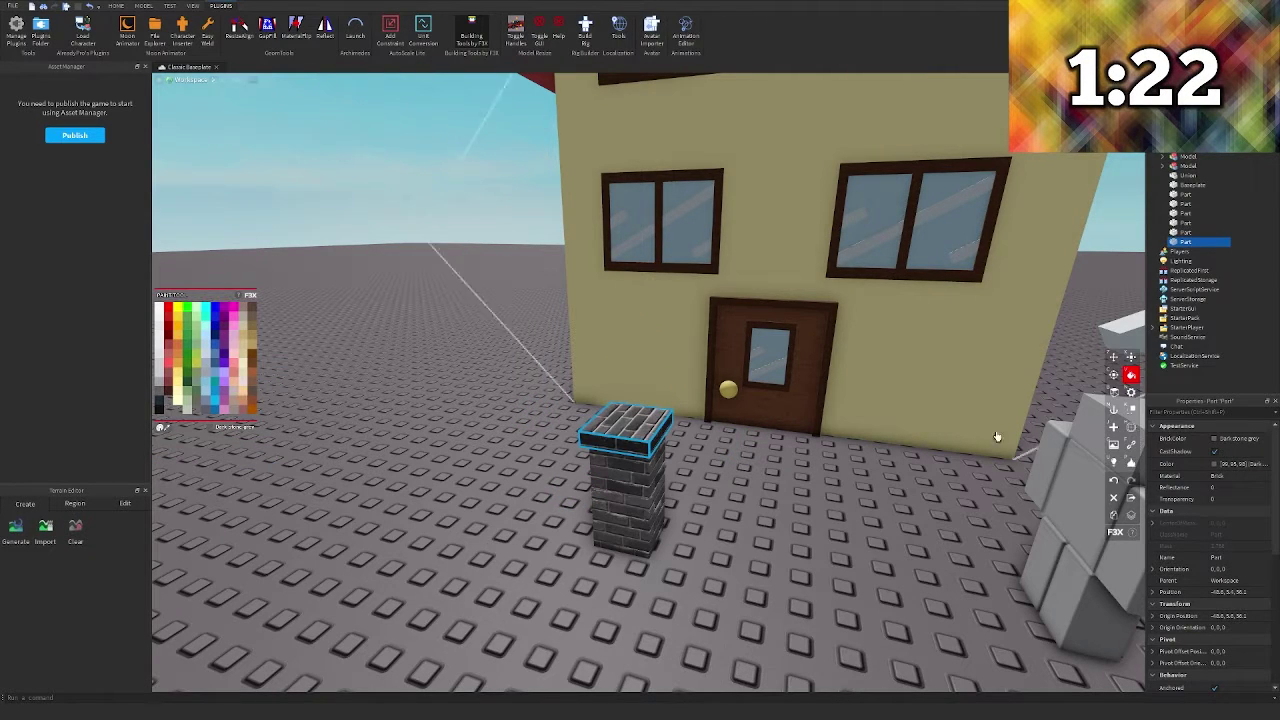
key(n)
click(222, 343)
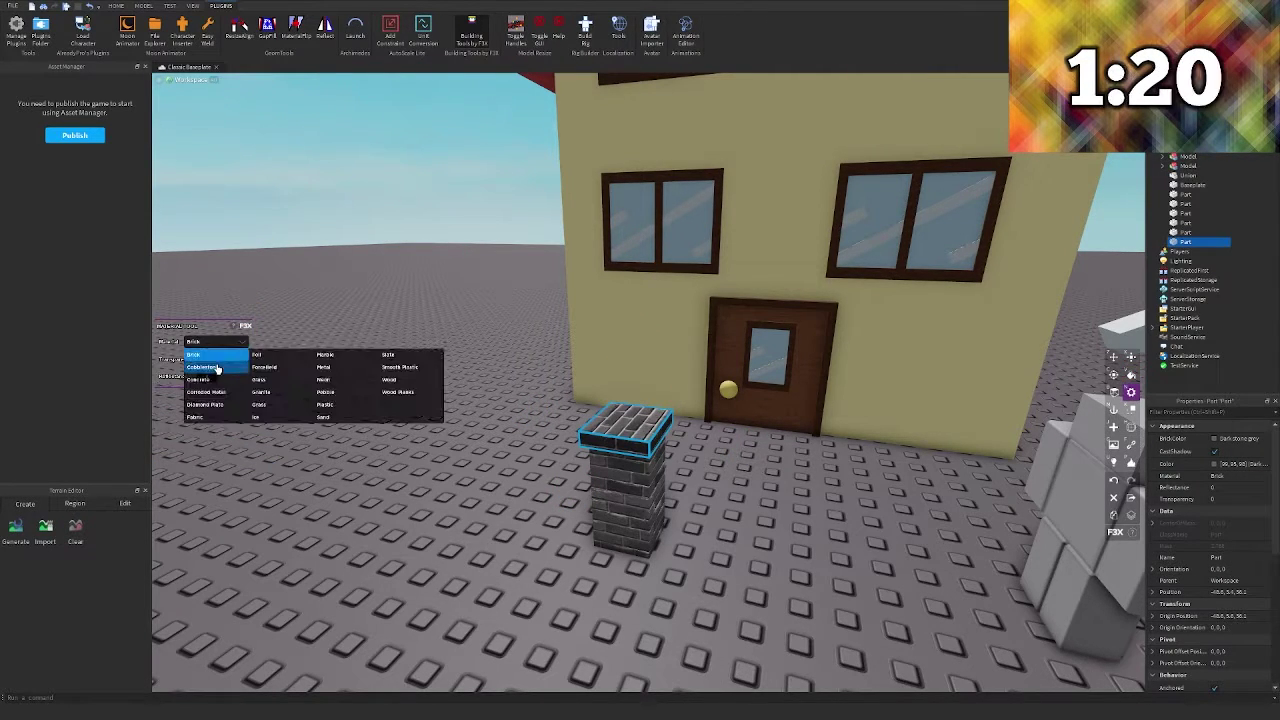
click(218, 382)
Select the brick pillar and its cap together and group them into one chimney model
key(z)
key(d)
right_drag(463, 366, 452, 348)
click(452, 349)
key(s)
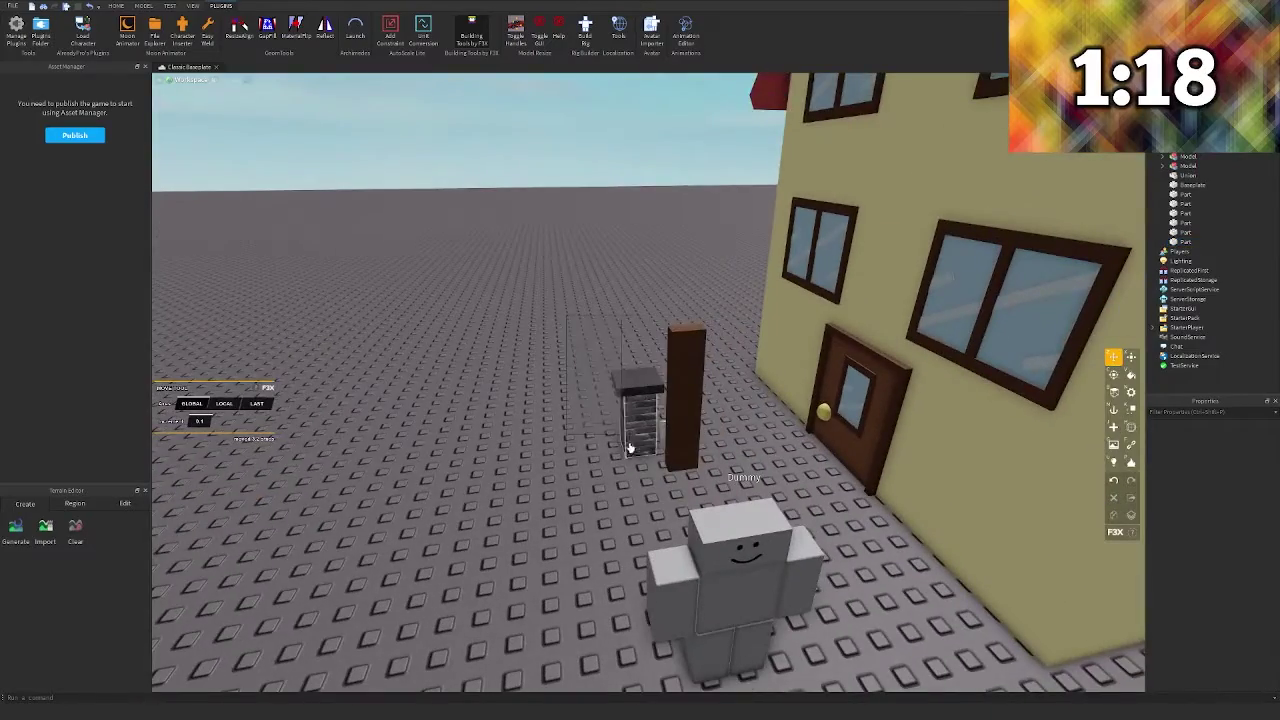
click(659, 474)
right_drag(659, 474, 681, 458)
key(a)
key(d)
key(ctrl+g)
Raise the chimney model to roof height and slide it across into the red roof's slope
key(s)
drag(381, 403, 530, 190)
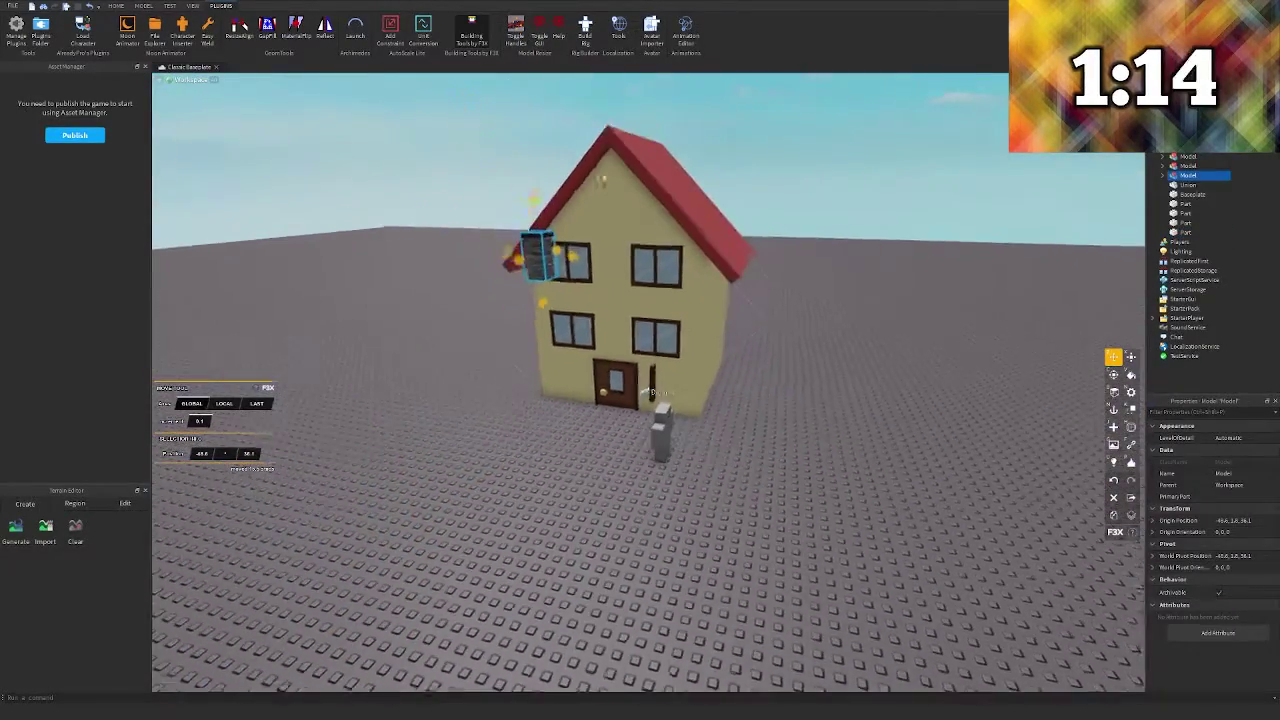
right_drag(630, 264, 628, 292)
key(d)
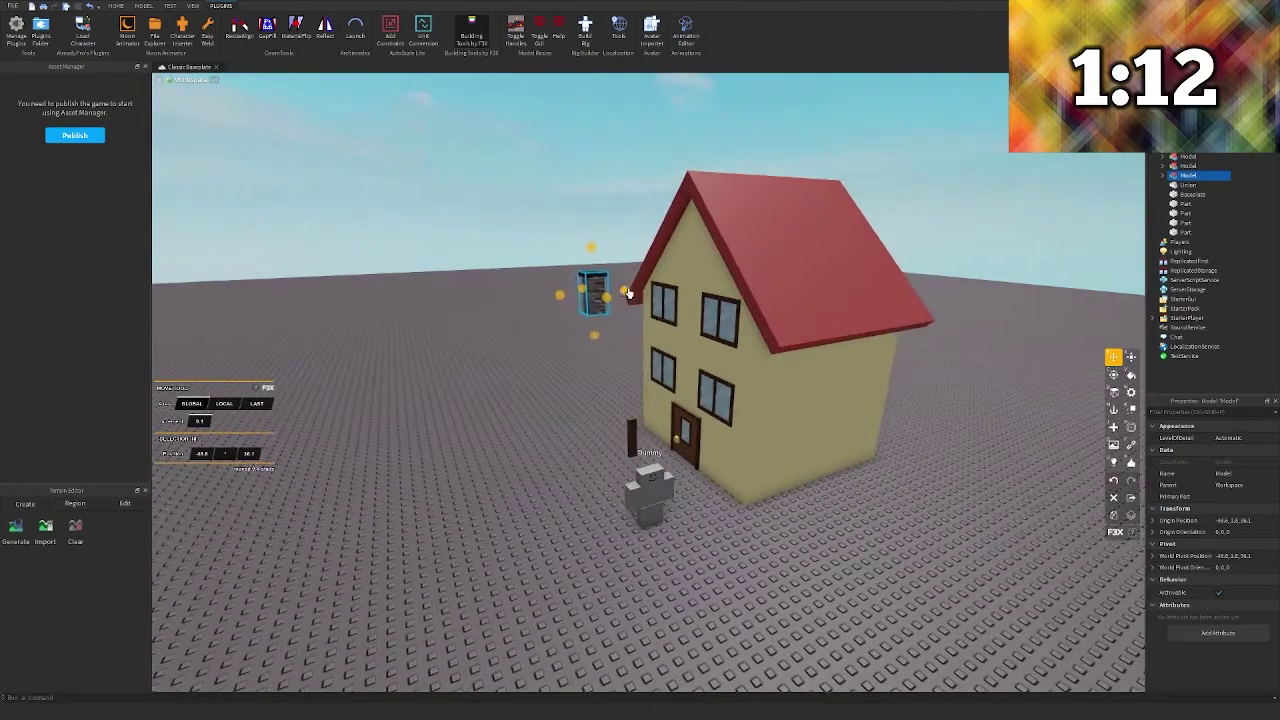
drag(771, 291, 858, 309)
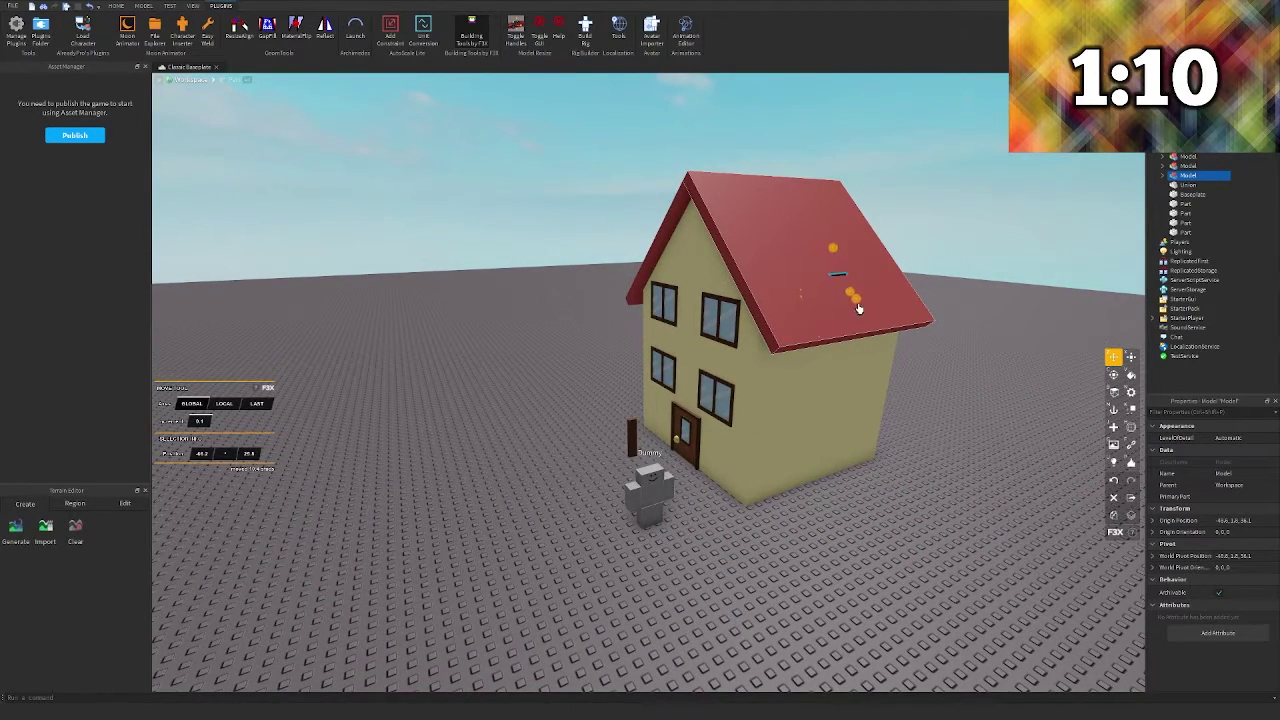
Reposition the chimney model nearer the roof ridge so that it projects above the slope
key(a)
right_drag(847, 207, 848, 206)
drag(754, 248, 734, 227)
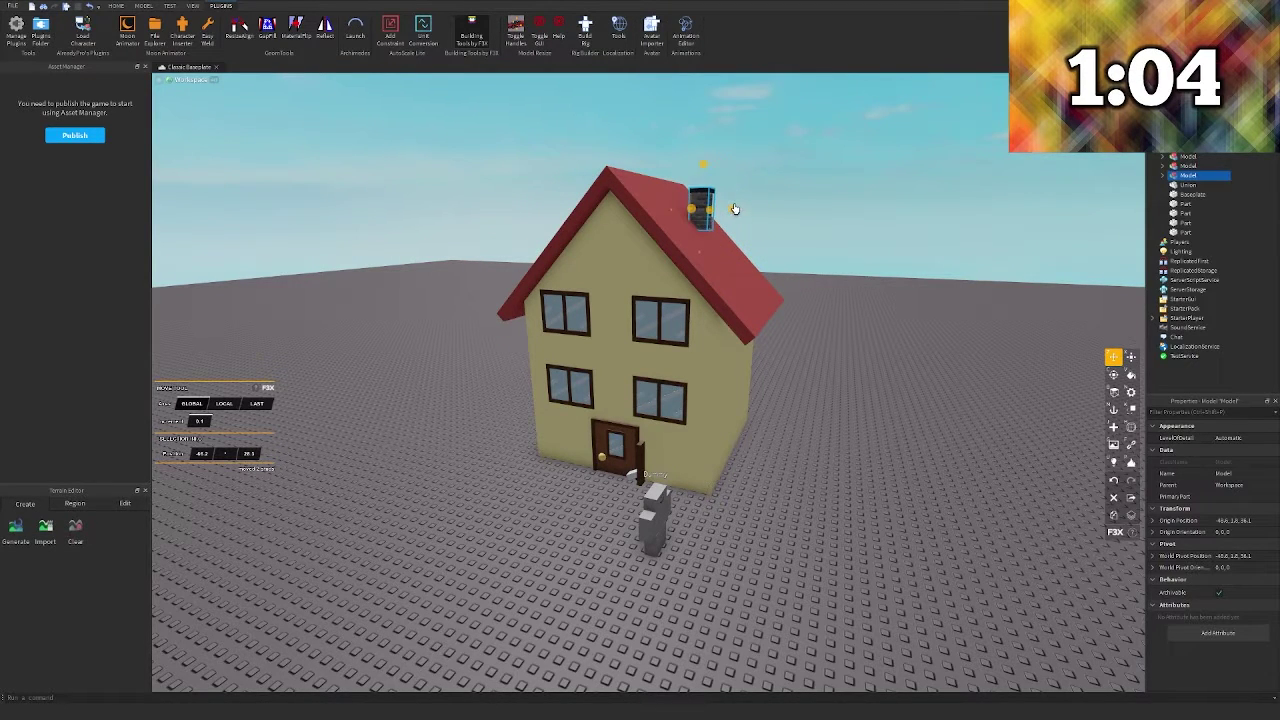
key(a)
right_drag(730, 209, 729, 207)
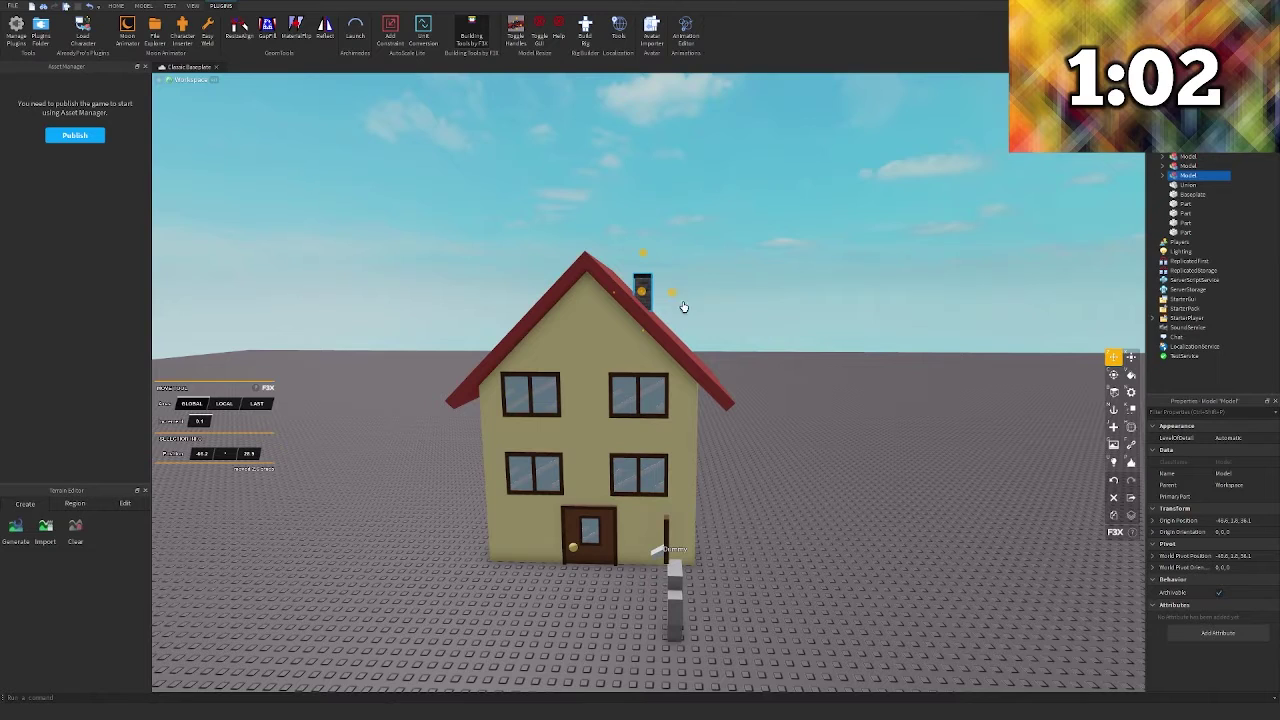
Move the chimney model up and farther from the ridge, then ungroup it into separate parts
drag(672, 295, 680, 295)
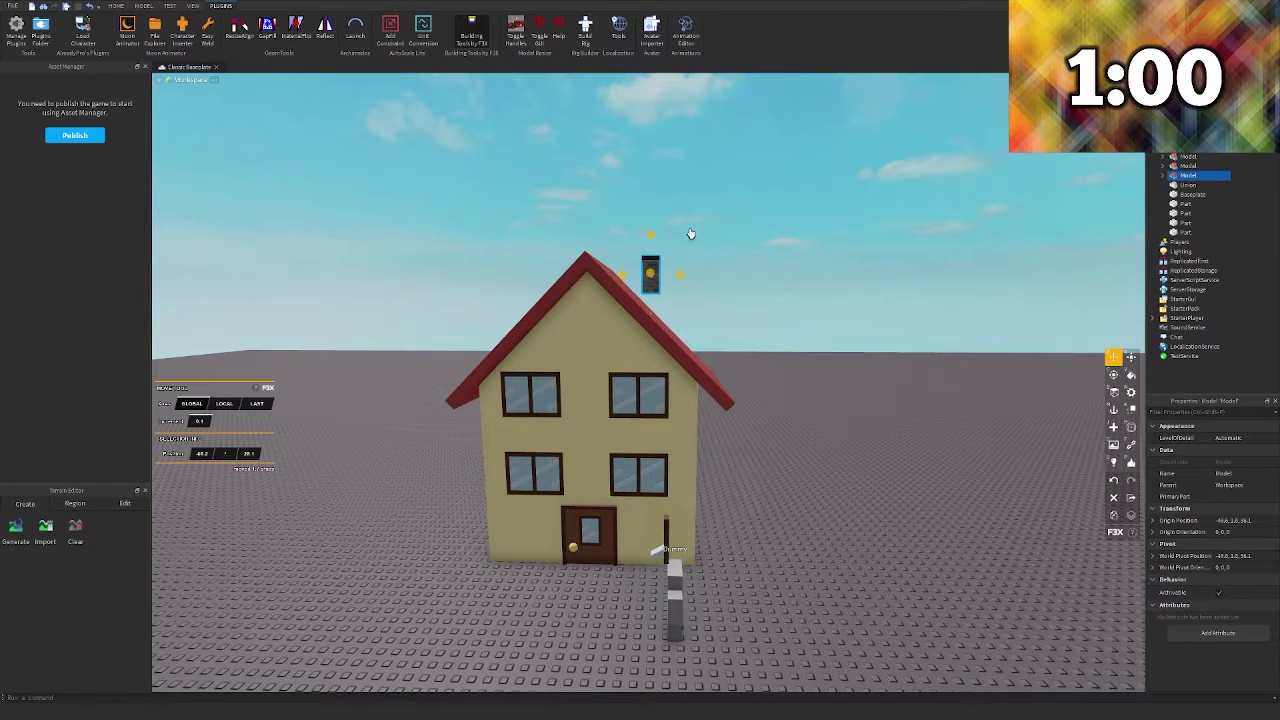
scroll(680, 245, up, 3)
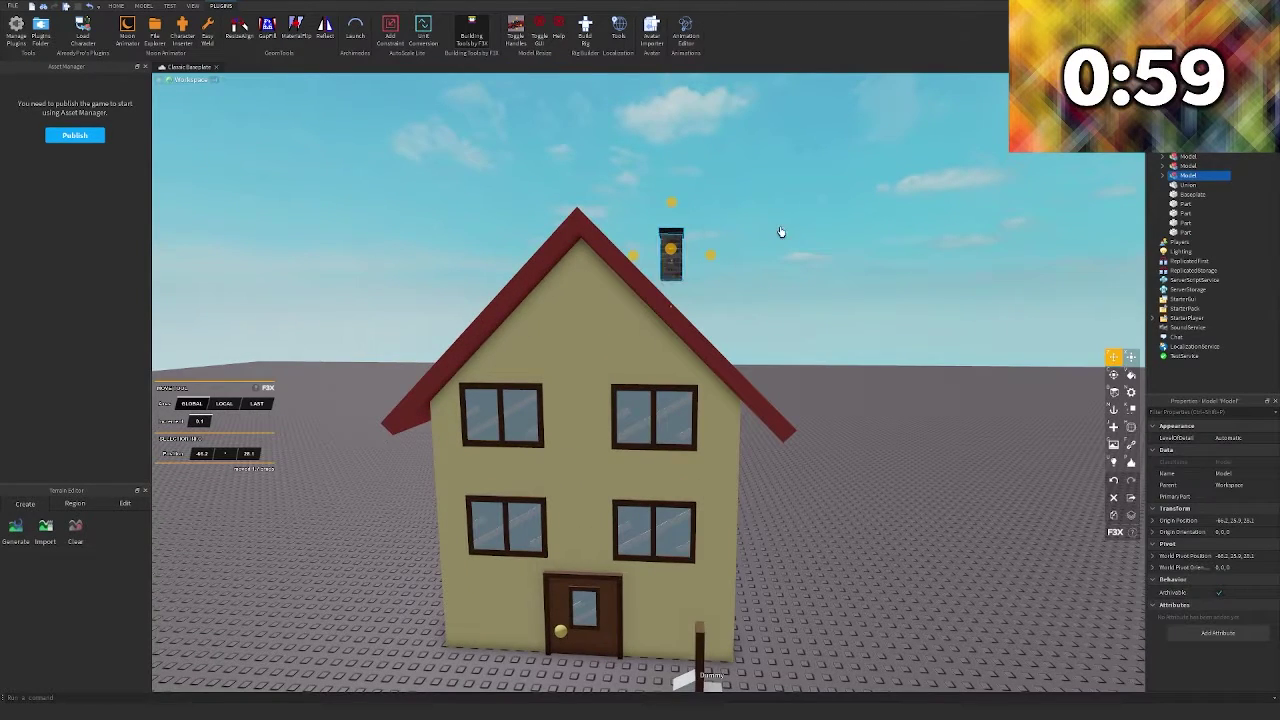
key(ctrl+u)
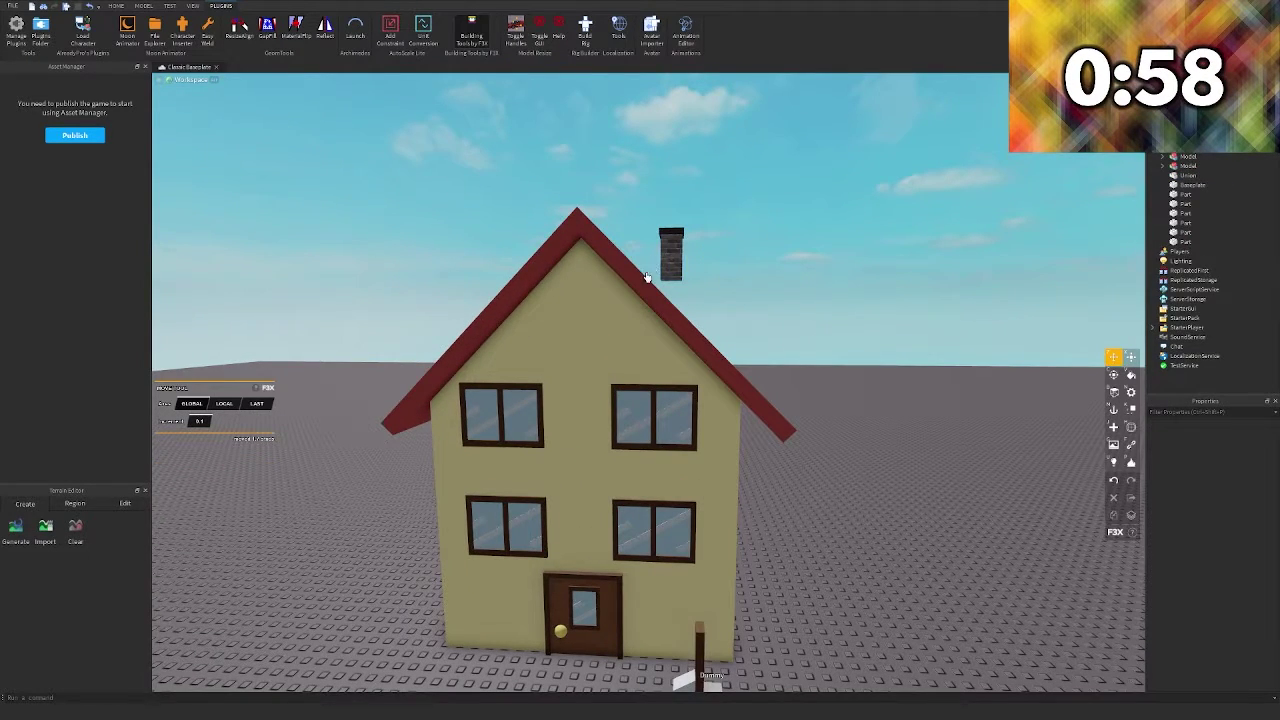
Resize the brick pillar downward so the chimney reaches into the roof slope, and clear the selection
click(672, 268)
key(x)
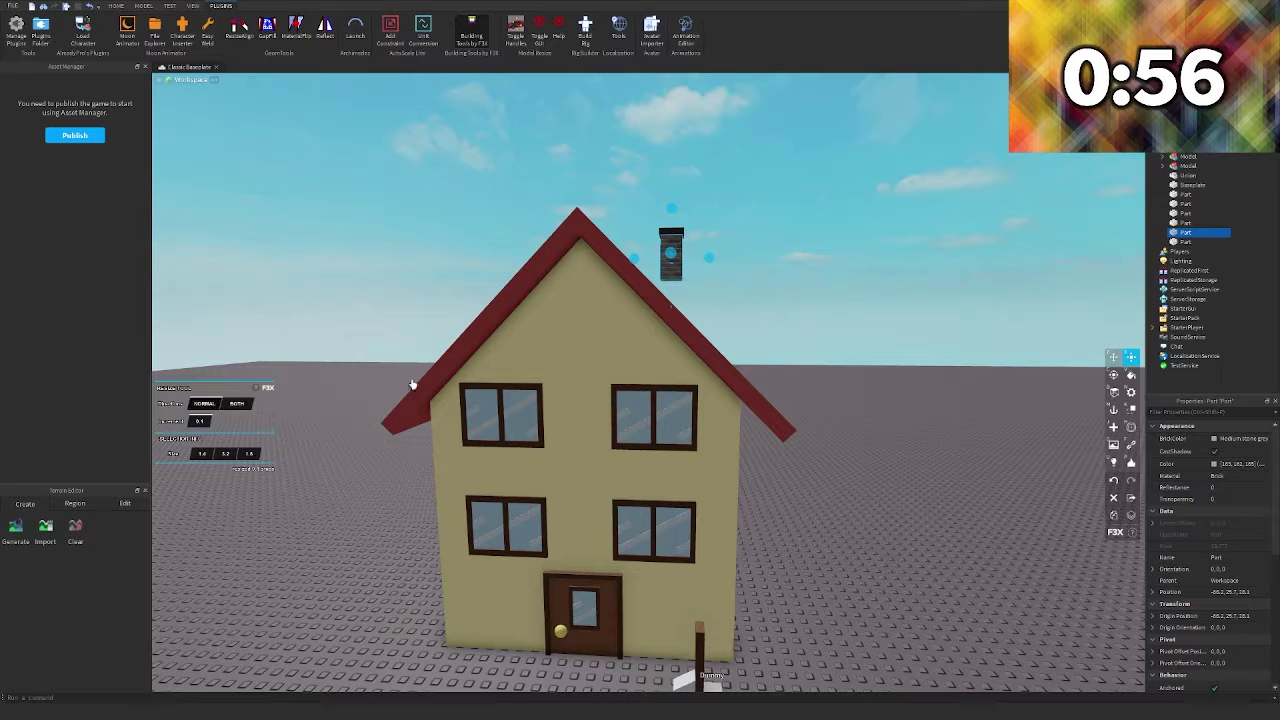
click(716, 259)
scroll(716, 259, down, 10)
key(z)
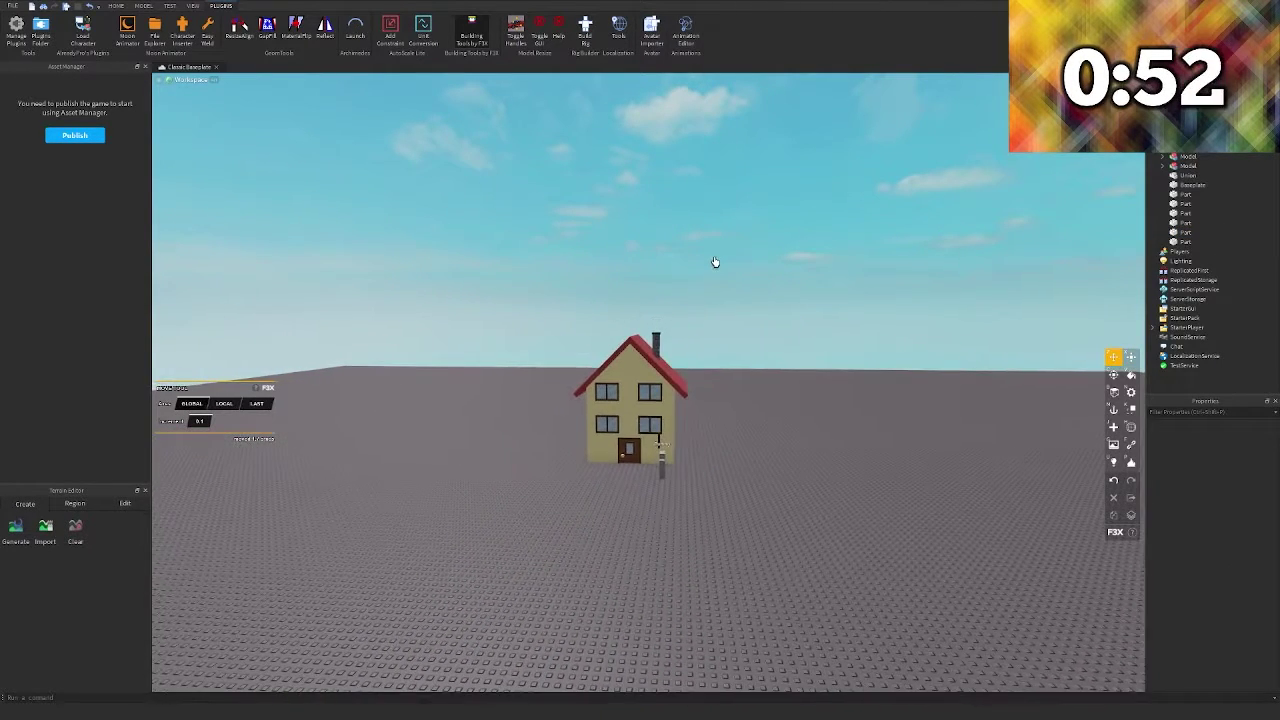
Select both red roof slabs, try the Brick and Concrete materials, and set them to Smooth Plastic
scroll(714, 262, up, 2)
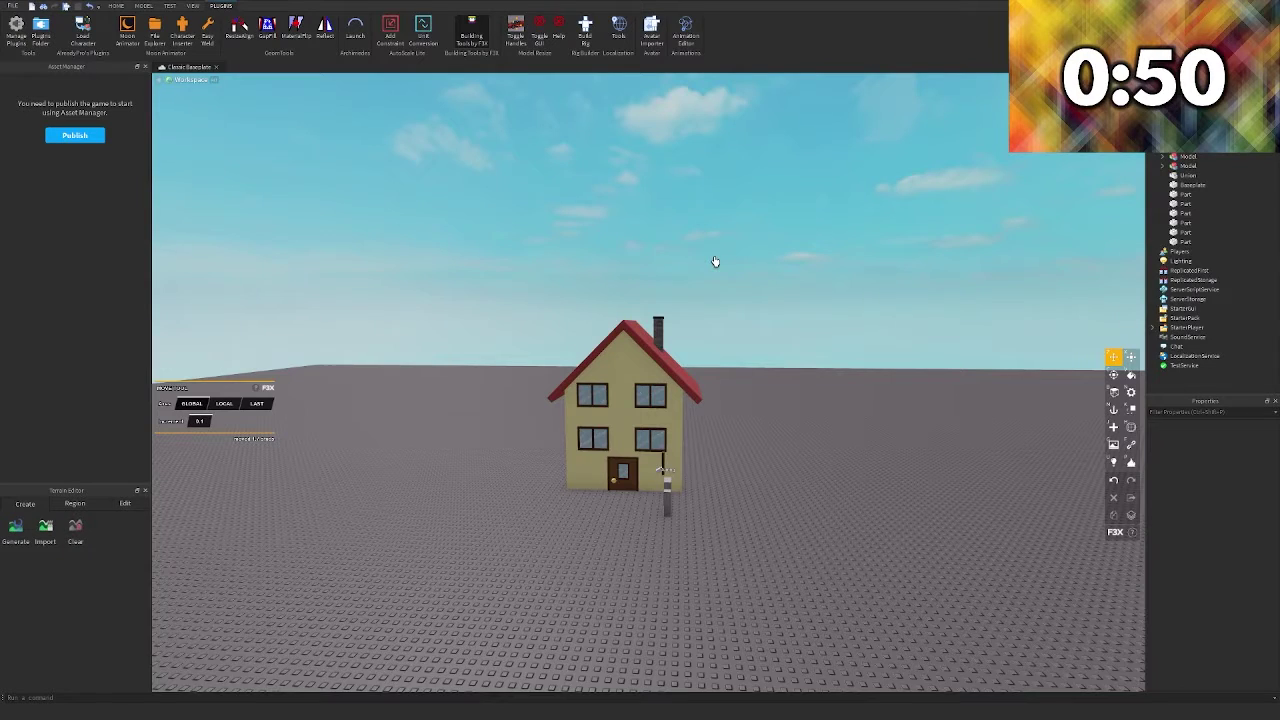
scroll(716, 259, up, 4)
click(757, 327)
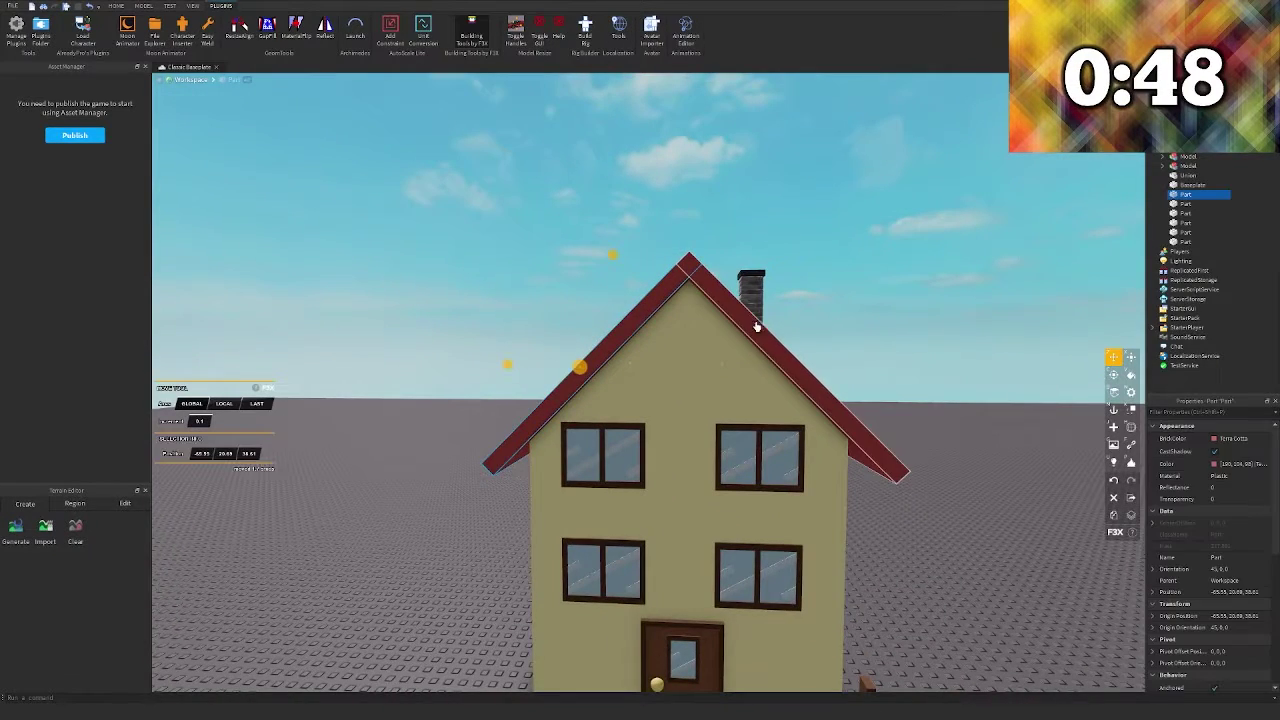
key(s)
key(d)
click(1130, 394)
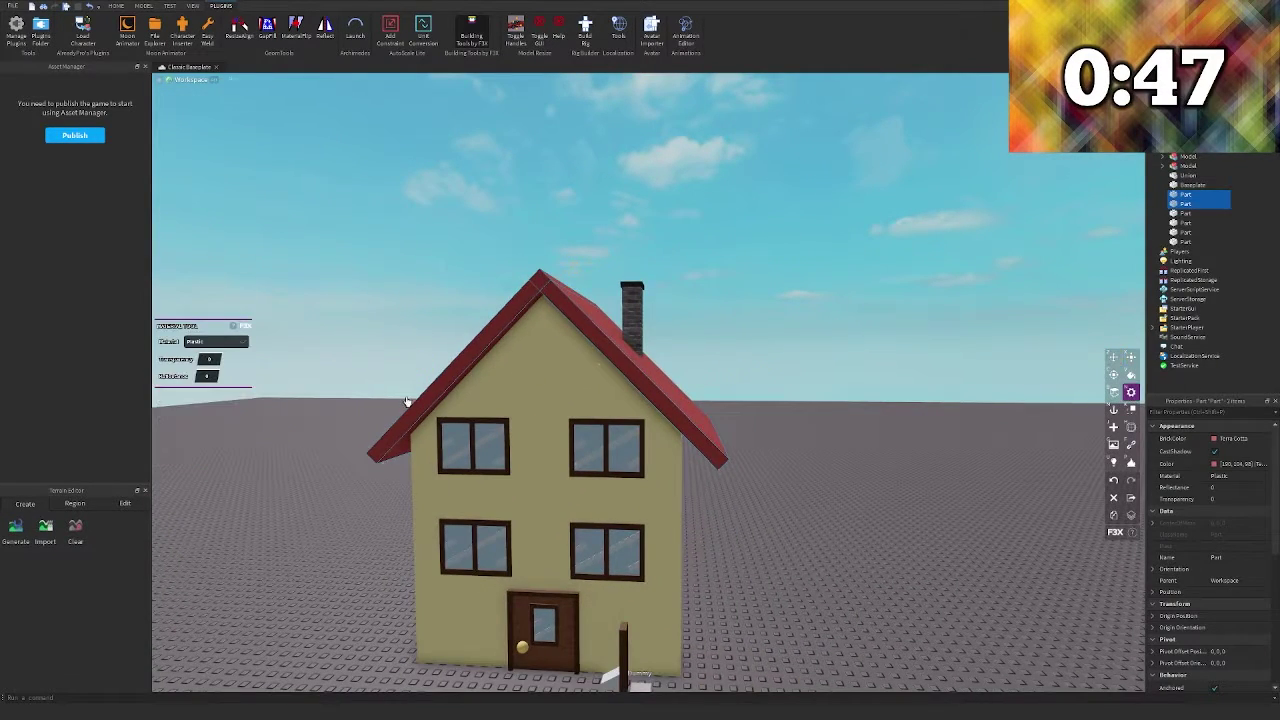
click(207, 345)
click(226, 355)
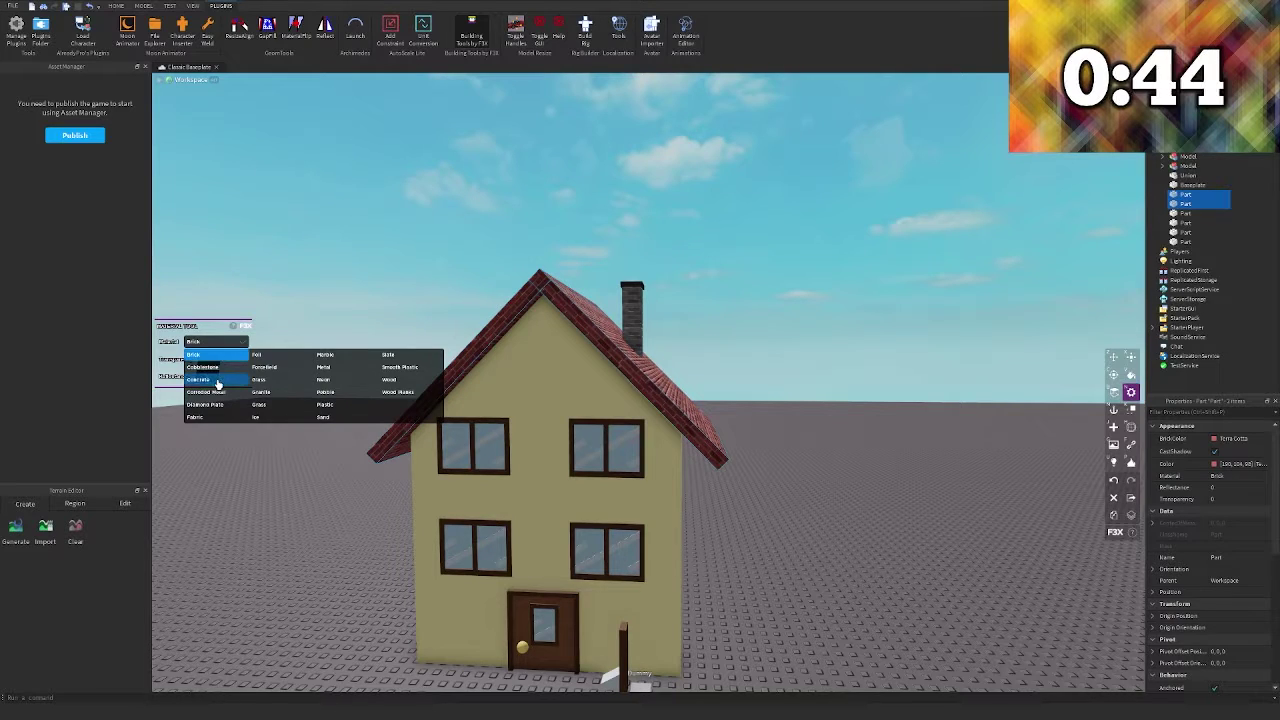
click(218, 381)
click(239, 349)
click(407, 376)
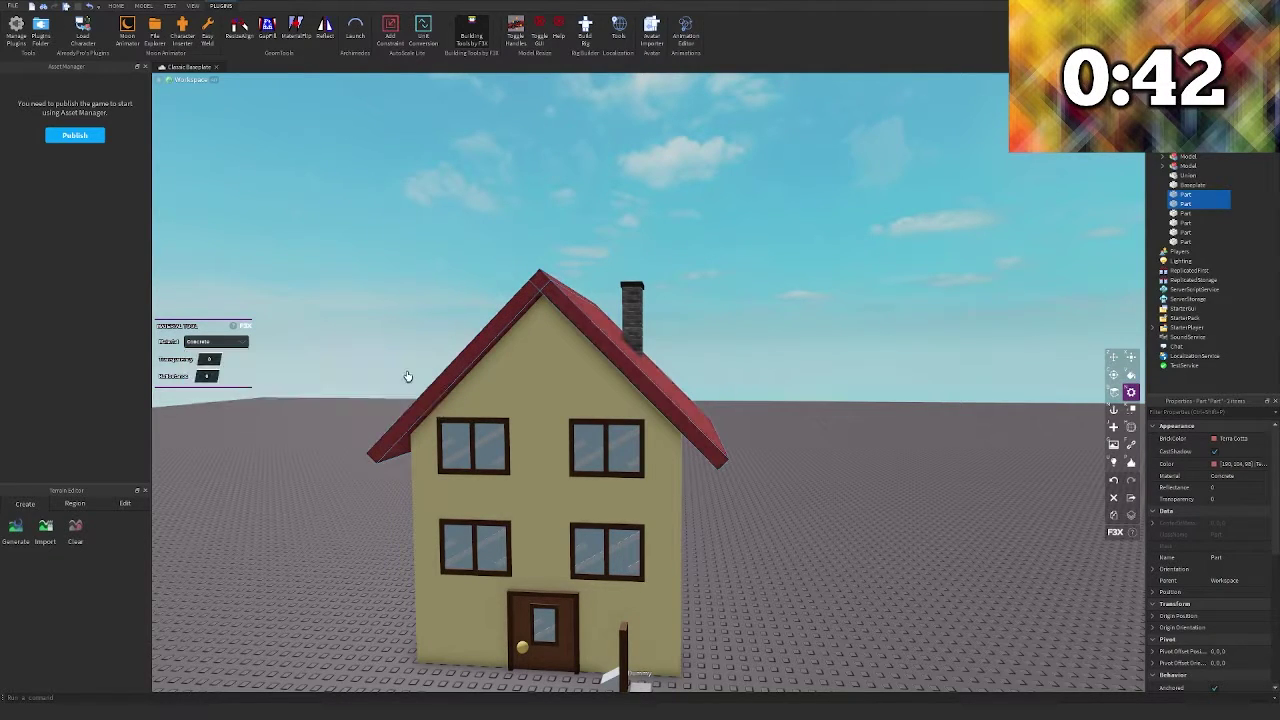
Try the Slate material on the two roof slabs and return them to Smooth Plastic
click(238, 347)
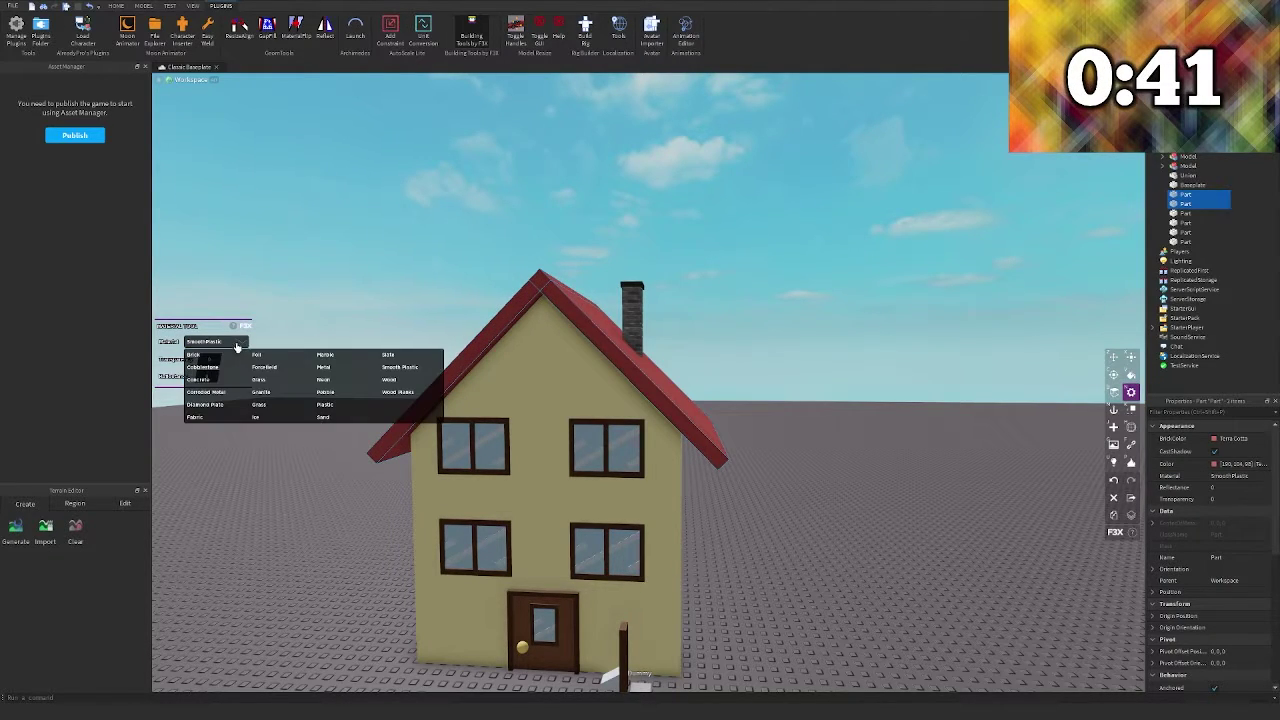
click(399, 355)
click(238, 342)
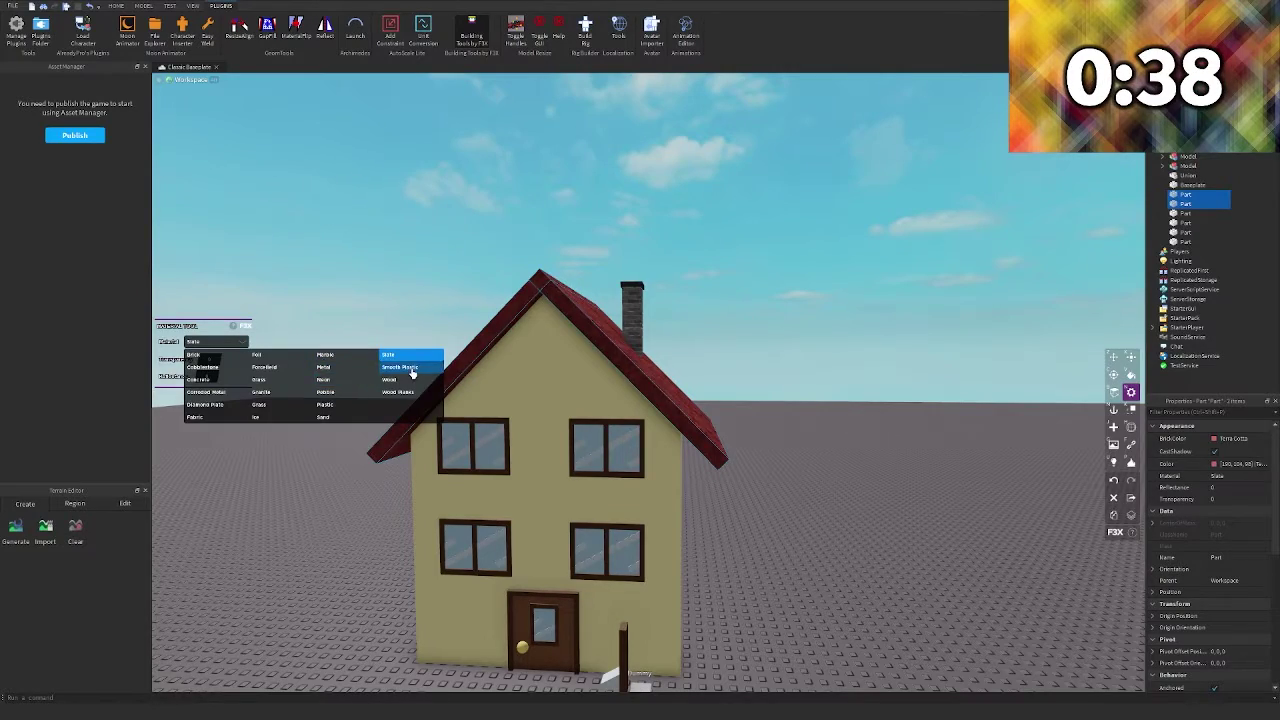
click(412, 369)
key(z)
Examine the house front, roof and chimney from far away and close up
scroll(563, 231, down, 10)
click(563, 231)
right_drag(563, 231, 591, 337)
scroll(600, 347, up, 10)
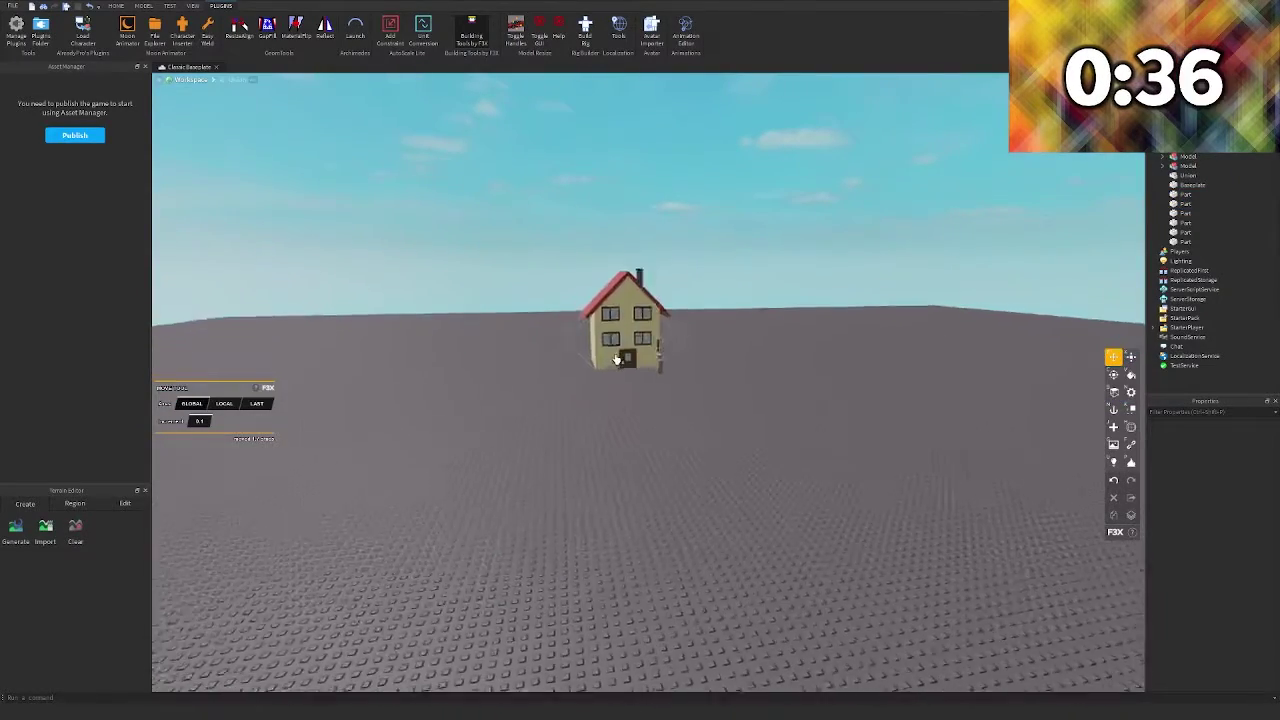
scroll(611, 349, down, 4)
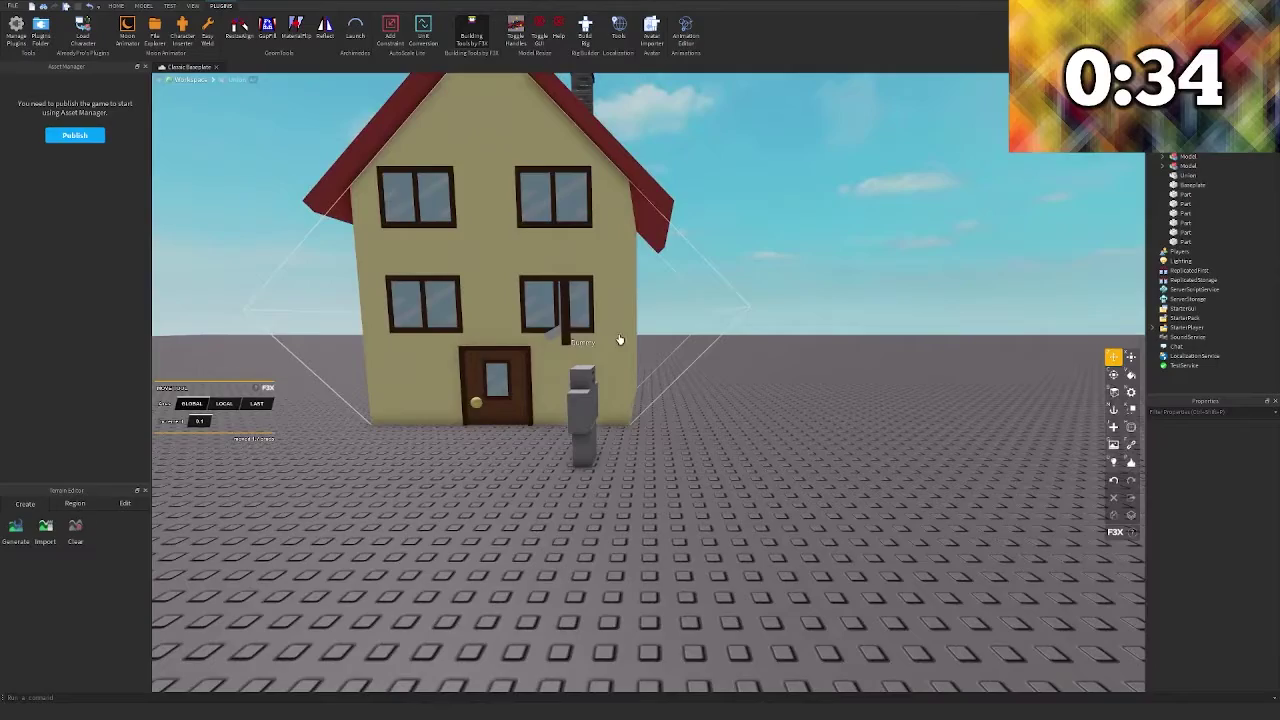
scroll(645, 300, down, 8)
scroll(665, 267, down, 2)
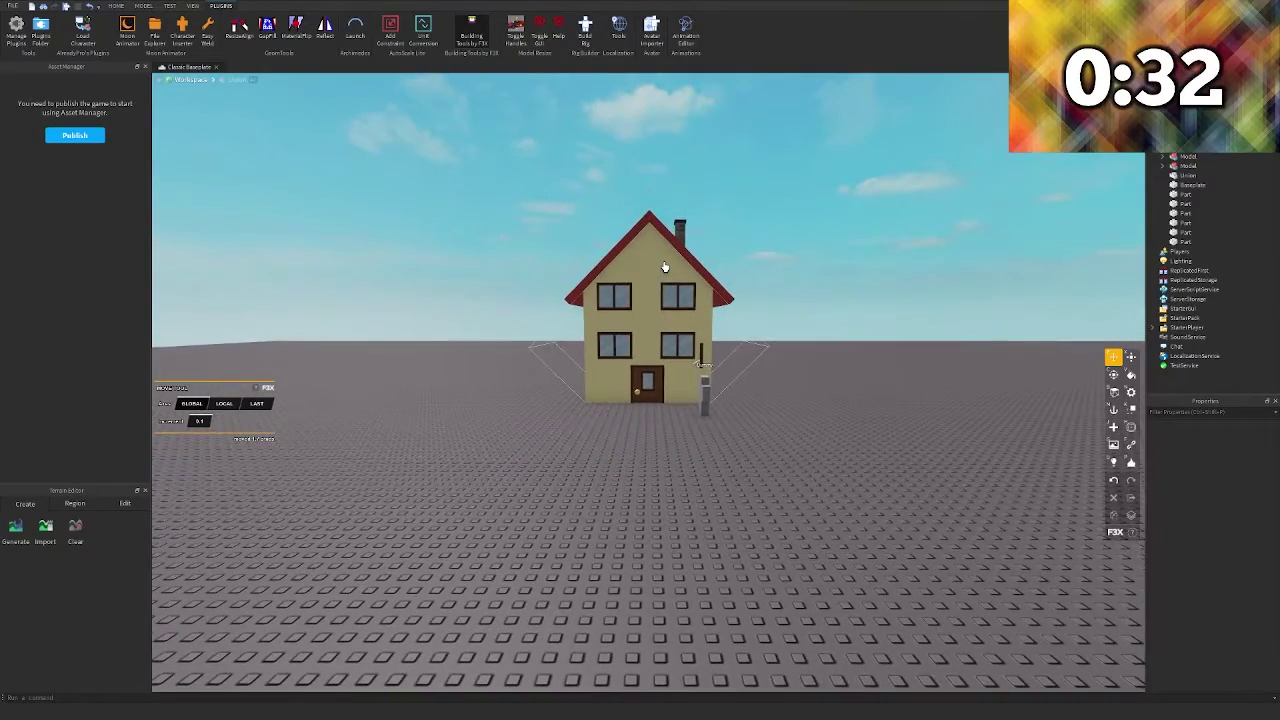
key(w)
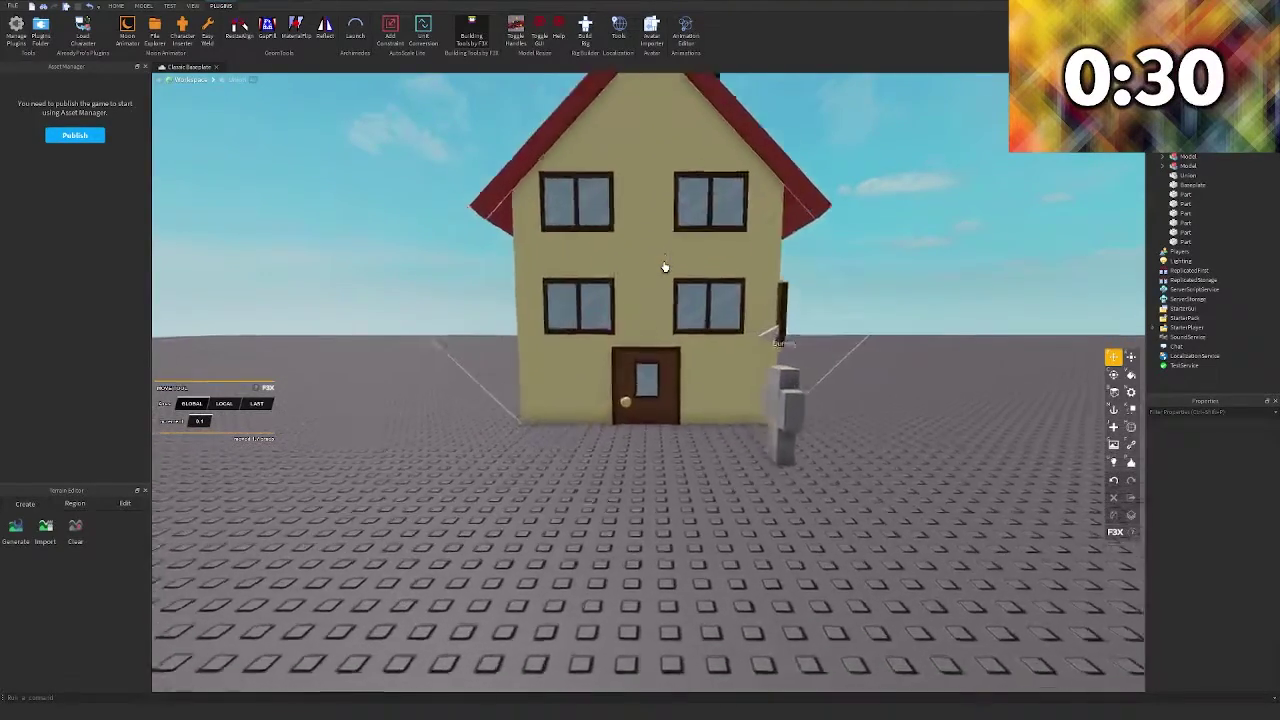
Delete the leftover brown board and pale piece floating above the dummy beside the house
key(a)
right_drag(665, 267, 670, 285)
scroll(669, 285, down, 5)
click(815, 339)
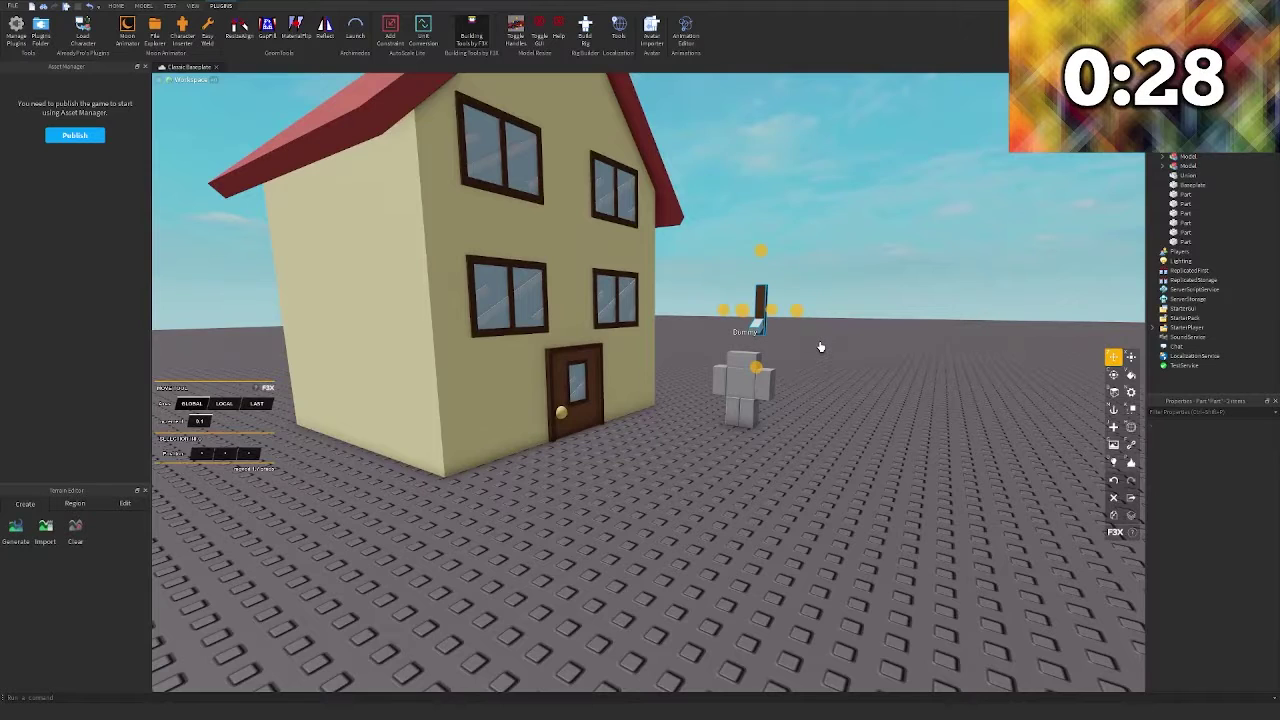
right_drag(818, 343, 731, 357)
key(d)
click(923, 411)
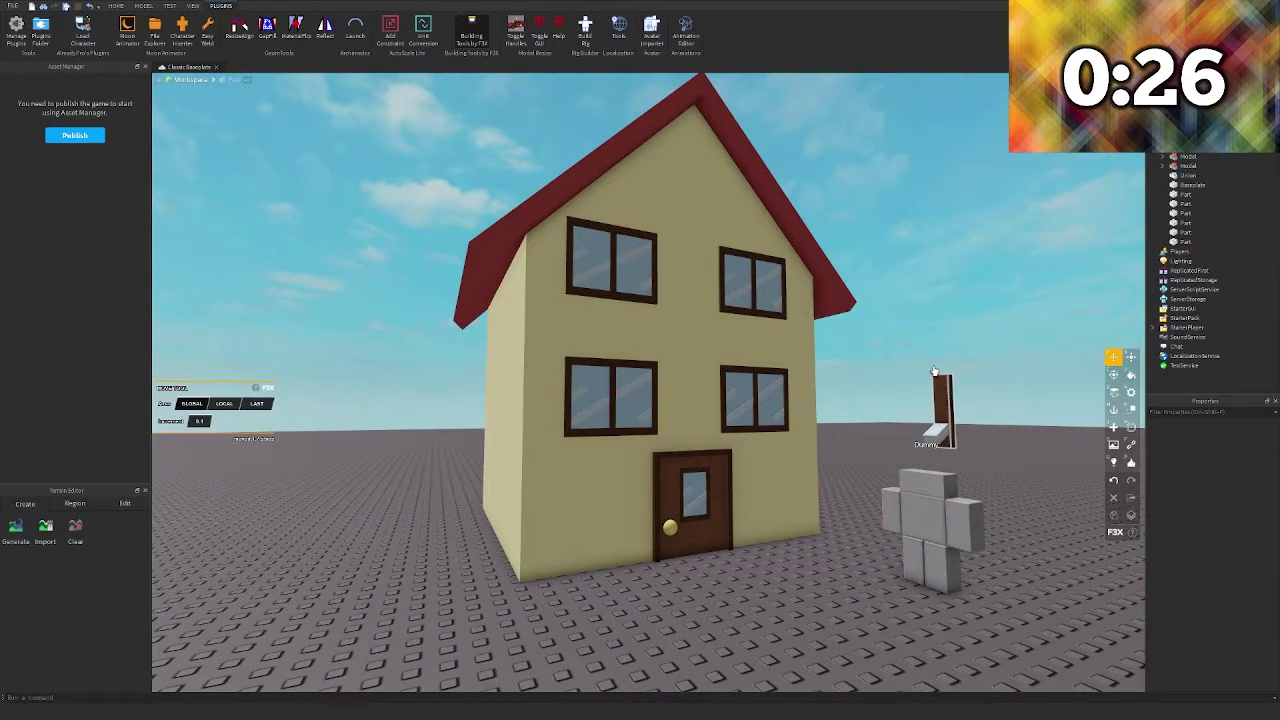
key(Delete)
Select all four front windows, duplicate them and move the copies sideways clear of the house
click(774, 400)
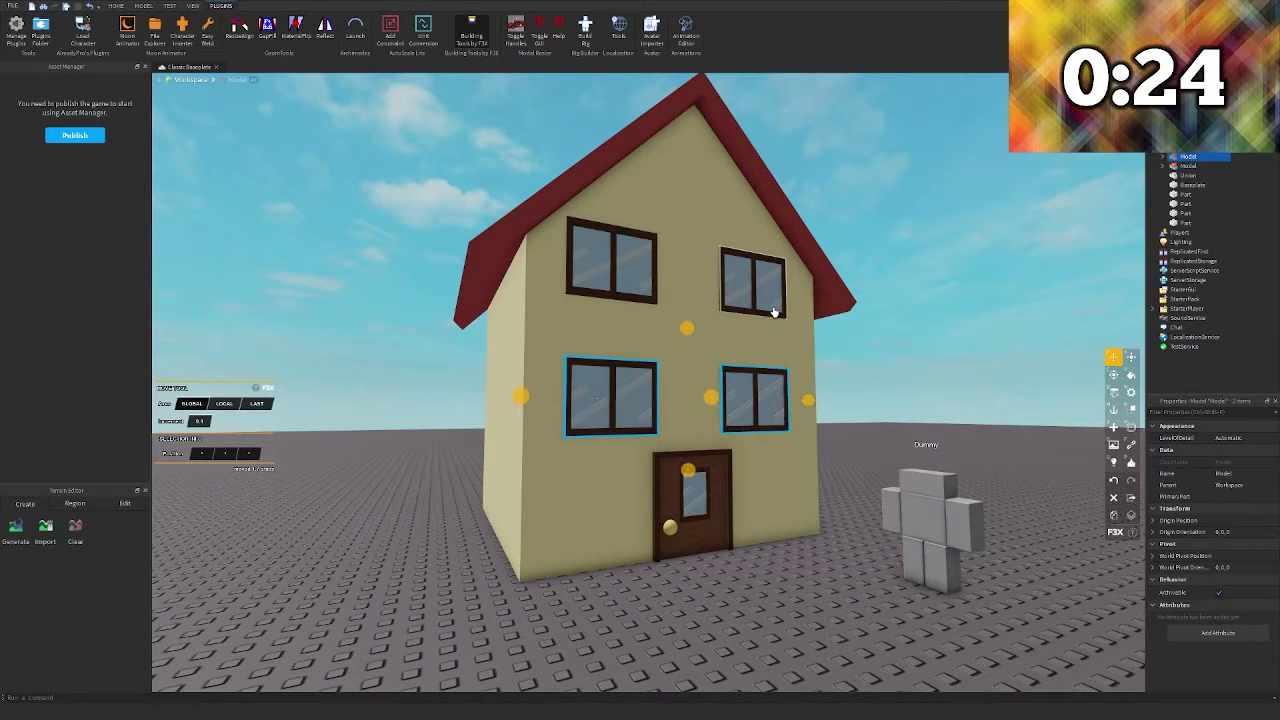
shift+click(598, 283)
right_drag(600, 284, 611, 289)
key(d)
key(shift+c)
drag(771, 343, 917, 343)
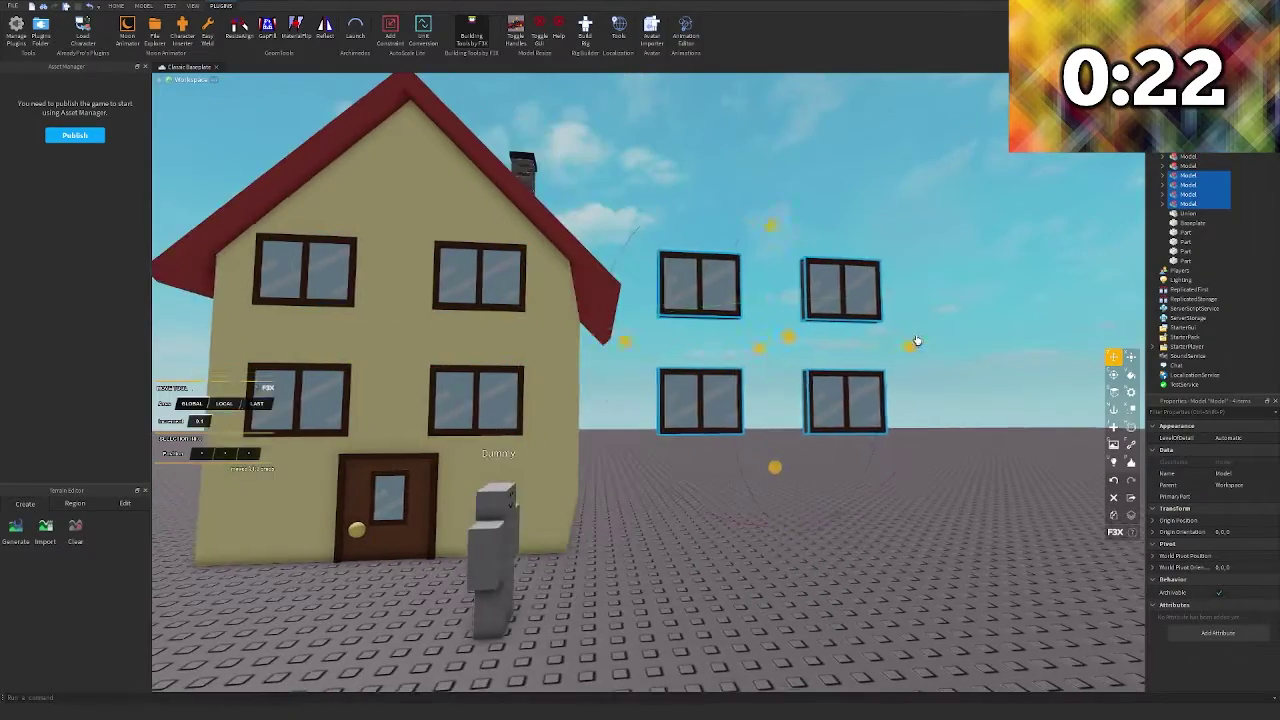
Rotate the four copied windows 90 degrees about the vertical axis so they run parallel to the side wall
key(c)
key(w)
right_drag(701, 290, 660, 340)
key(s)
drag(677, 366, 902, 330)
key(ctrl+z)
key(z)
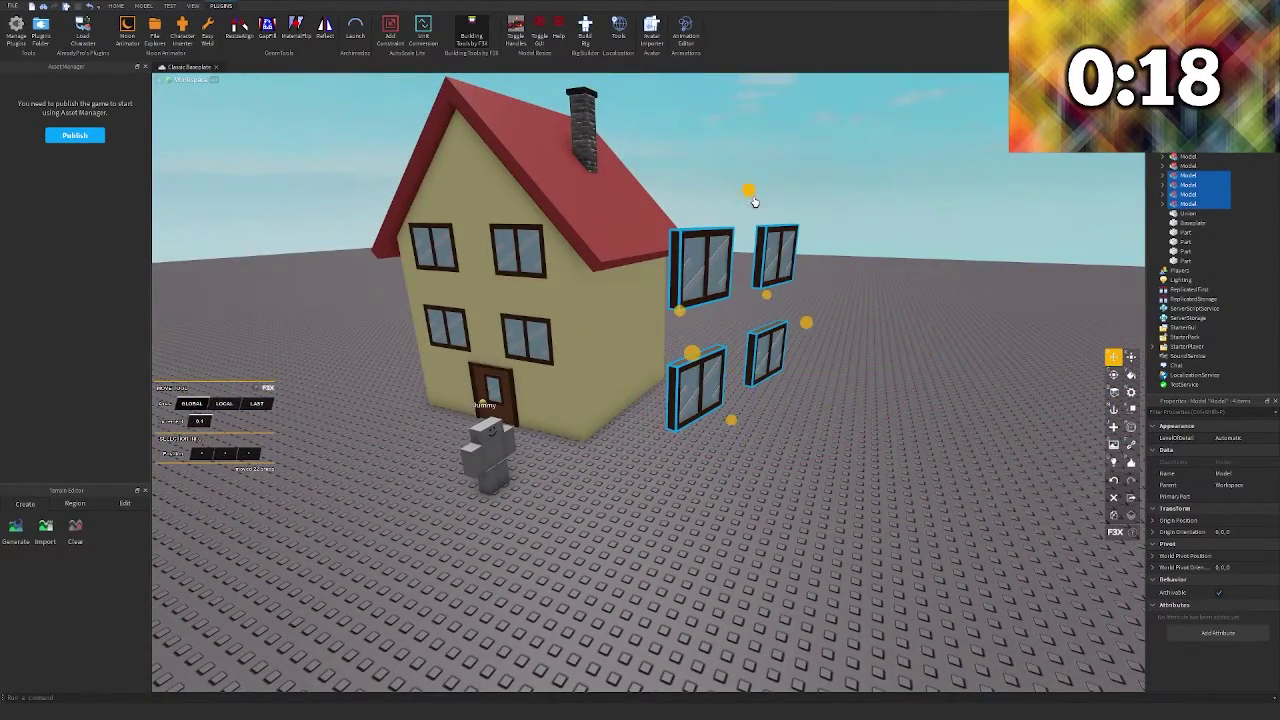
key(c)
scroll(684, 310, down, 2)
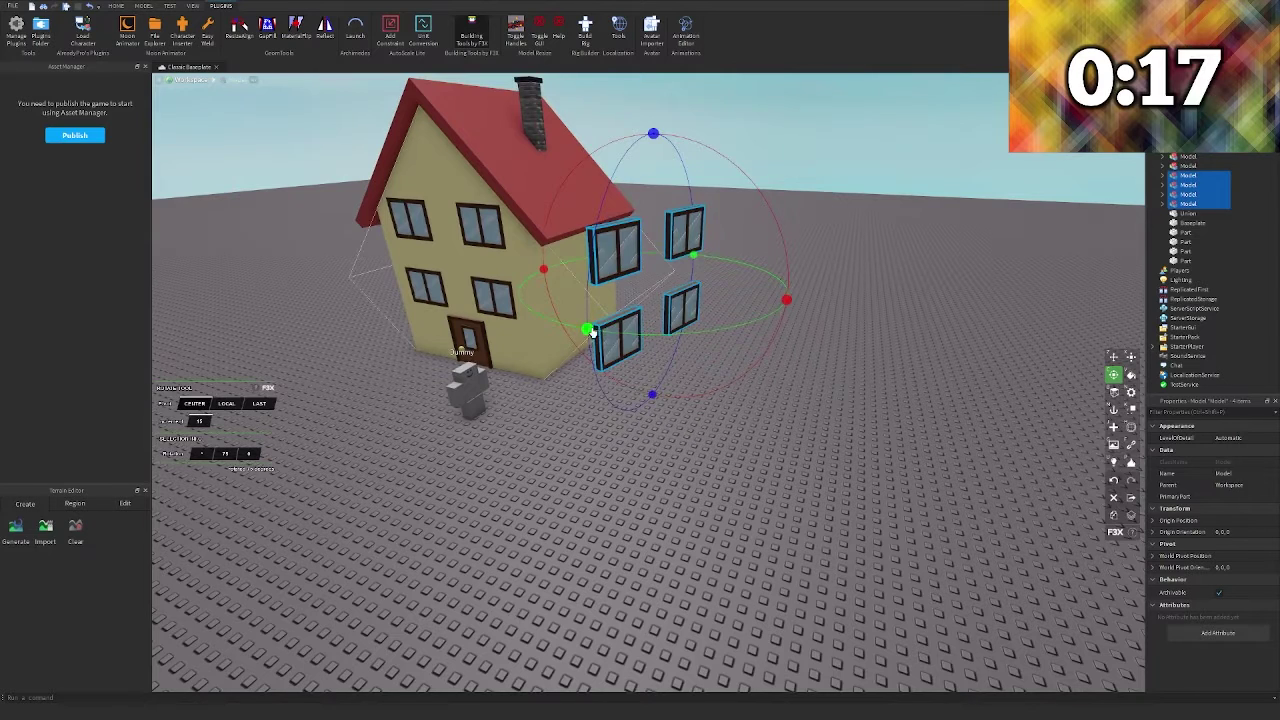
drag(592, 333, 623, 334)
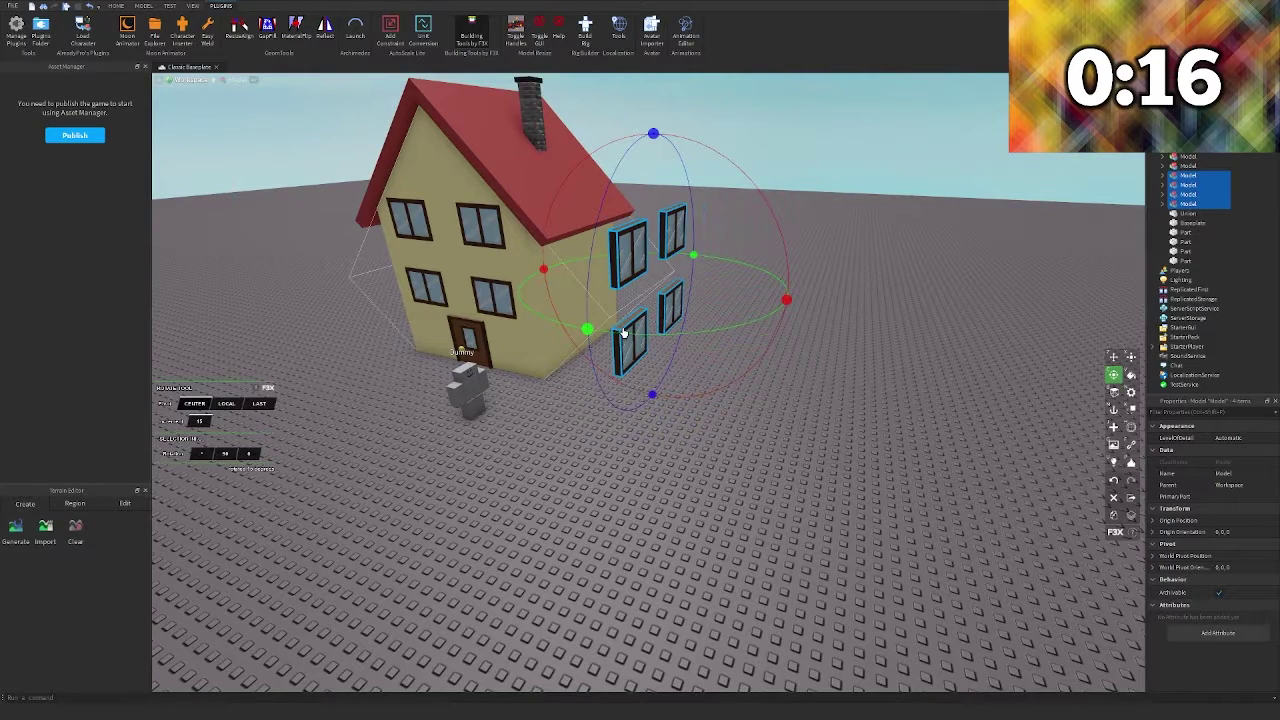
Move the four rotated windows against the side wall on the chimney side and space them evenly along it
key(z)
drag(653, 190, 558, 289)
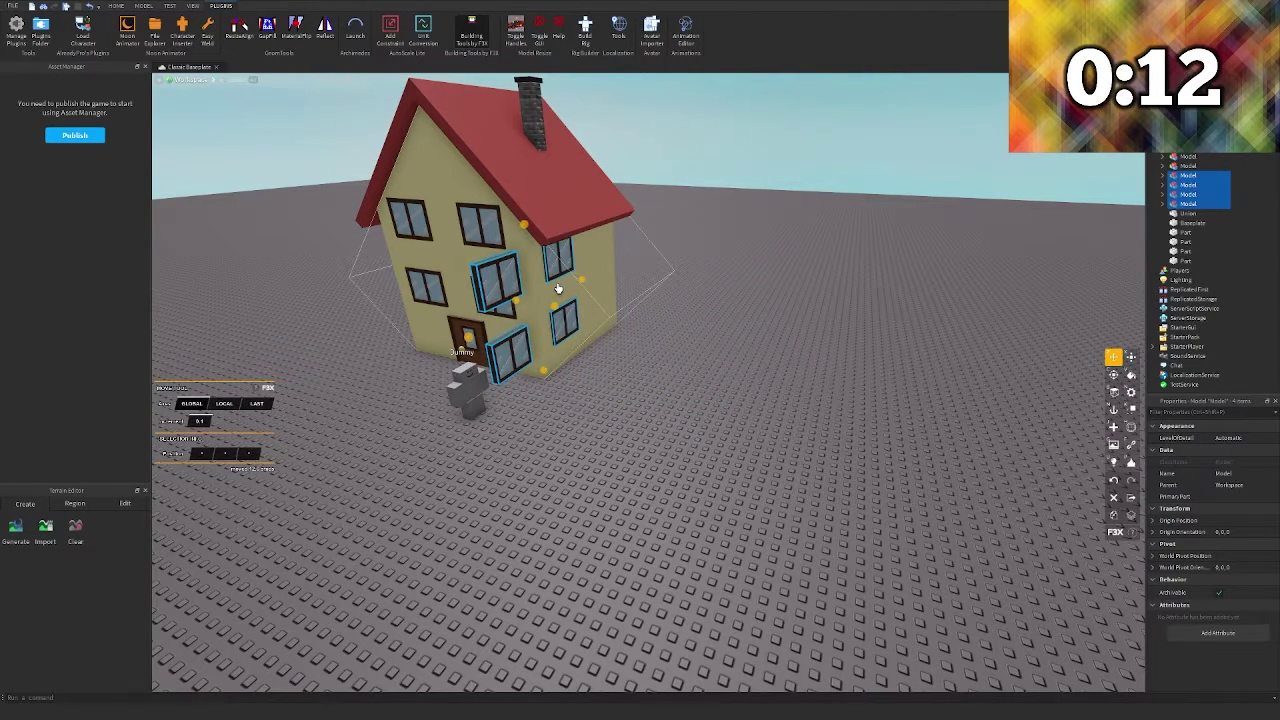
right_drag(558, 288, 552, 286)
key(d)
drag(634, 315, 672, 302)
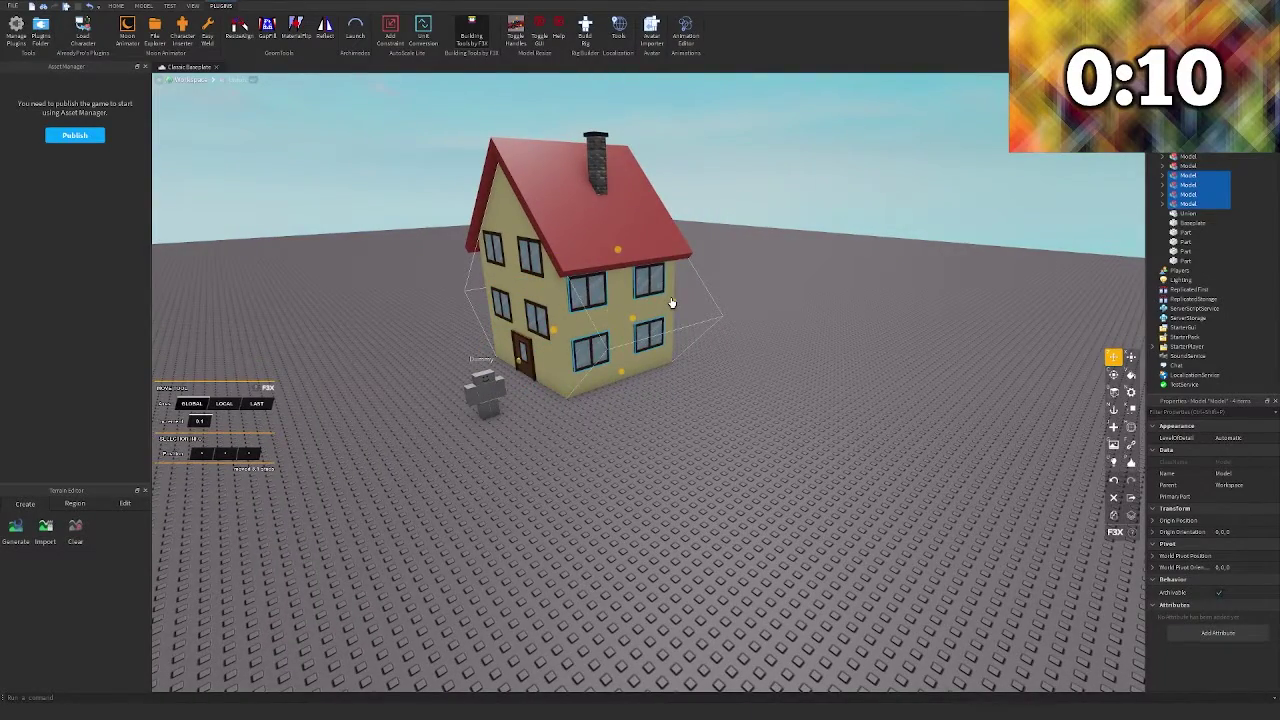
Duplicate the four side-wall windows and move the copies across the house to the opposite side wall
scroll(673, 302, up, 5)
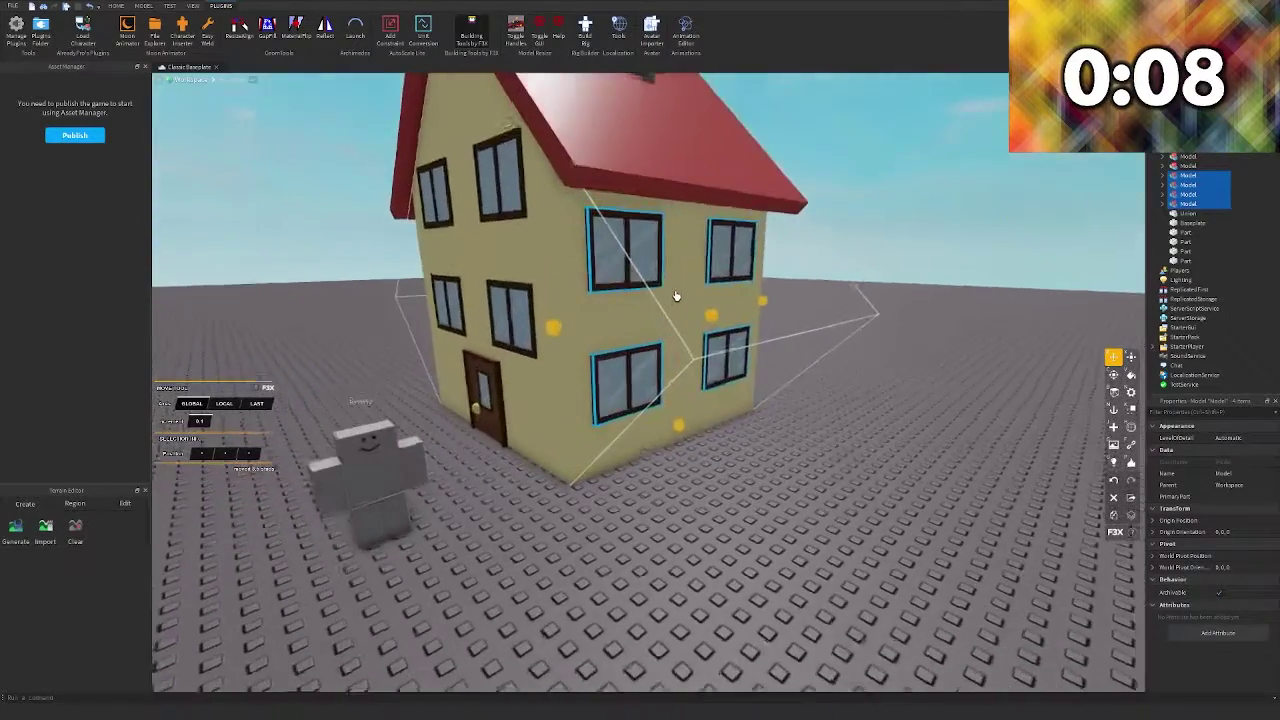
right_drag(686, 243, 738, 353)
key(a)
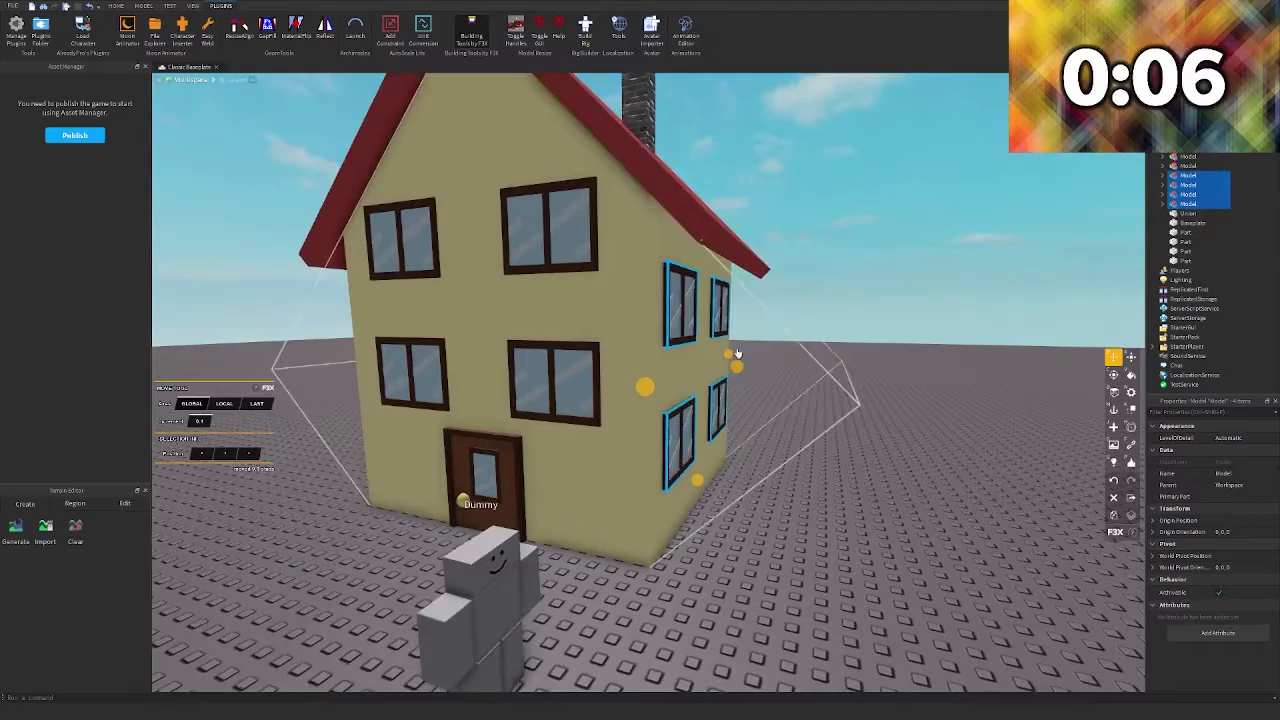
key(shift+c)
key(a)
drag(735, 372, 690, 369)
Turn the new window copies to face outward and fit them flush into the opposite side wall
key(c)
right_drag(690, 369, 876, 364)
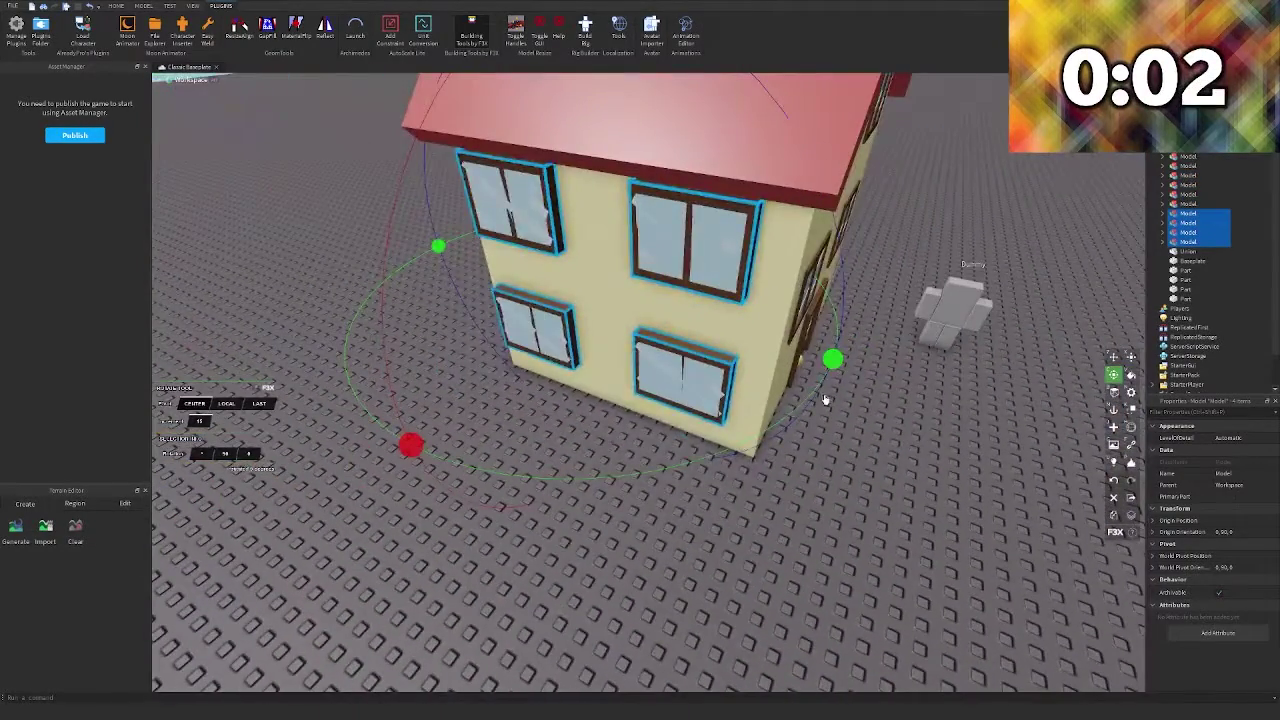
drag(832, 364, 329, 214)
key(z)
key(d)
right_drag(480, 290, 592, 316)
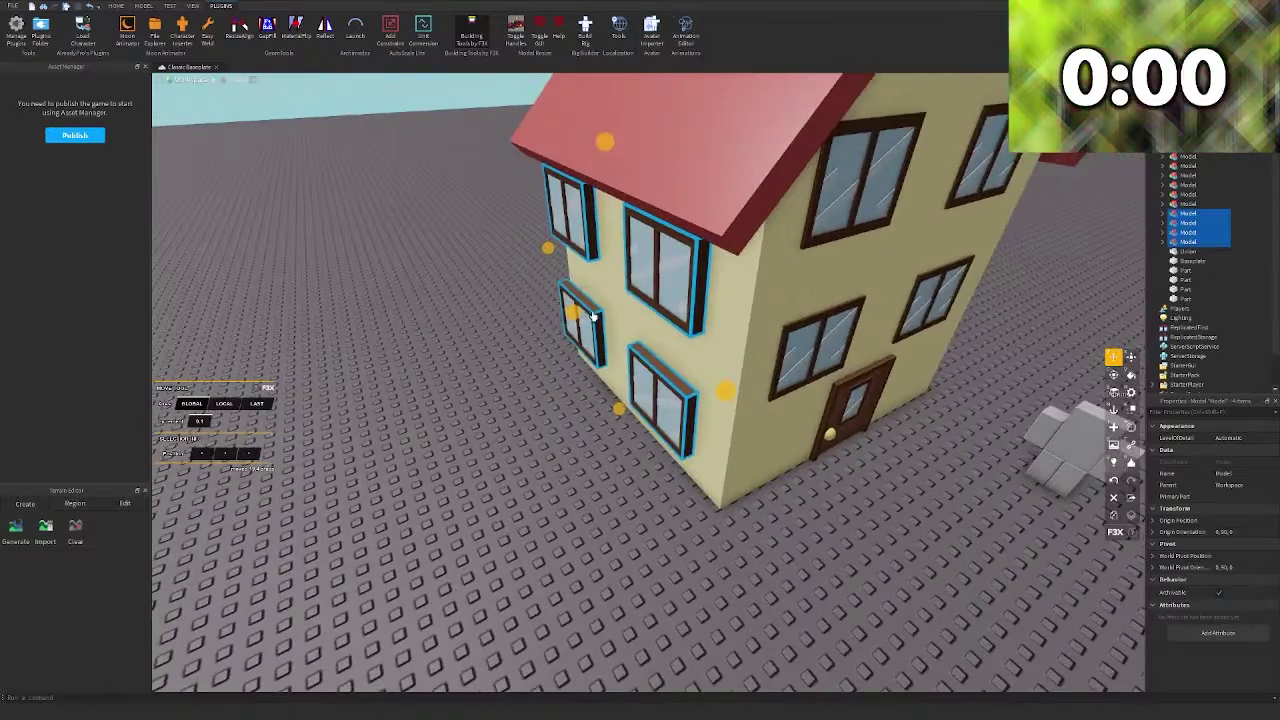
drag(592, 316, 596, 307)
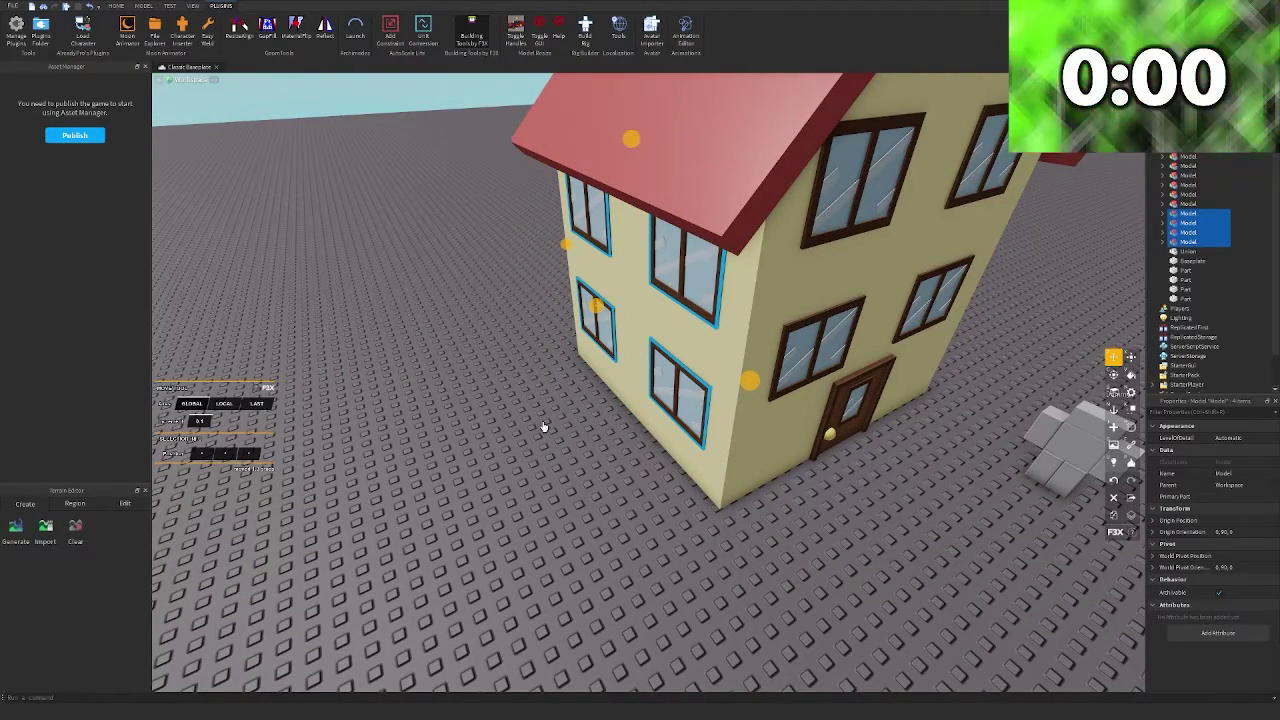
Examine the finished house from both sides, checking the windows, door, roof and chimney
click(483, 471)
scroll(551, 403, down, 10)
right_drag(483, 471, 568, 424)
scroll(551, 403, up, 5)
scroll(560, 435, up, 4)
scroll(560, 434, down, 4)
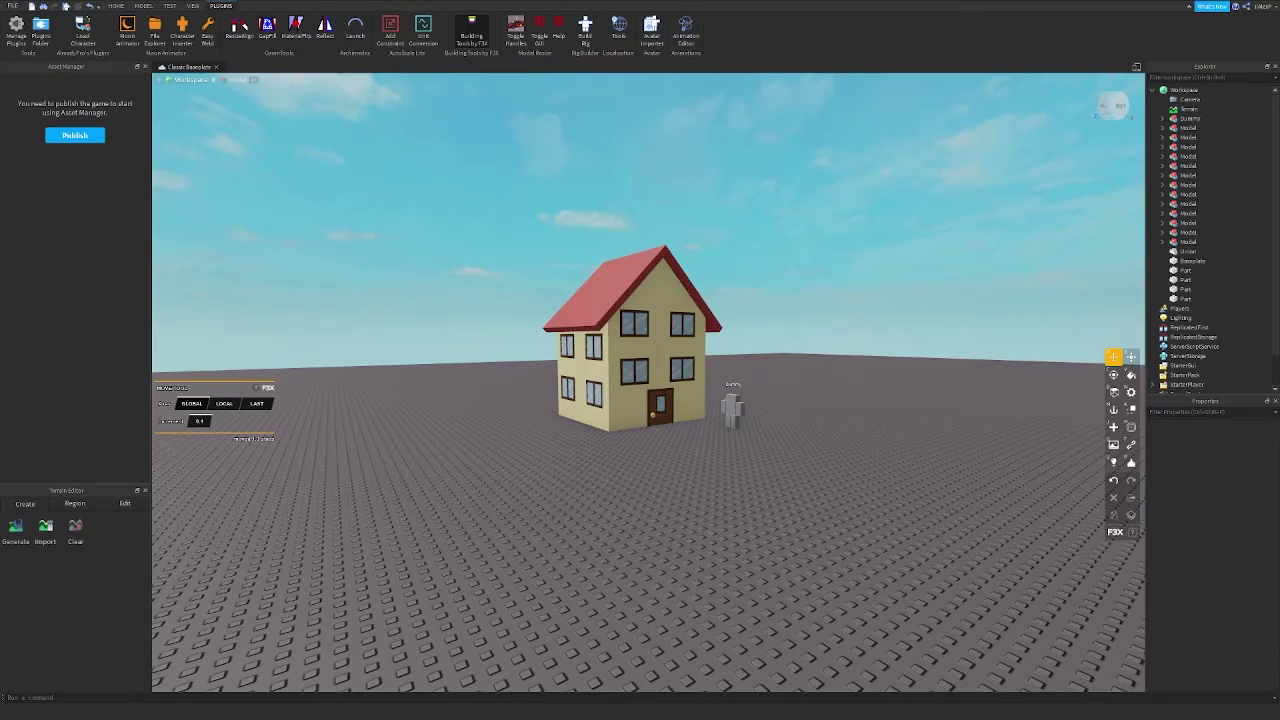
right_drag(694, 350, 704, 342)
scroll(686, 351, down, 8)
scroll(703, 338, up, 5)
scroll(703, 339, up, 8)
click(699, 447)
right_drag(694, 447, 697, 467)
scroll(697, 467, down, 6)
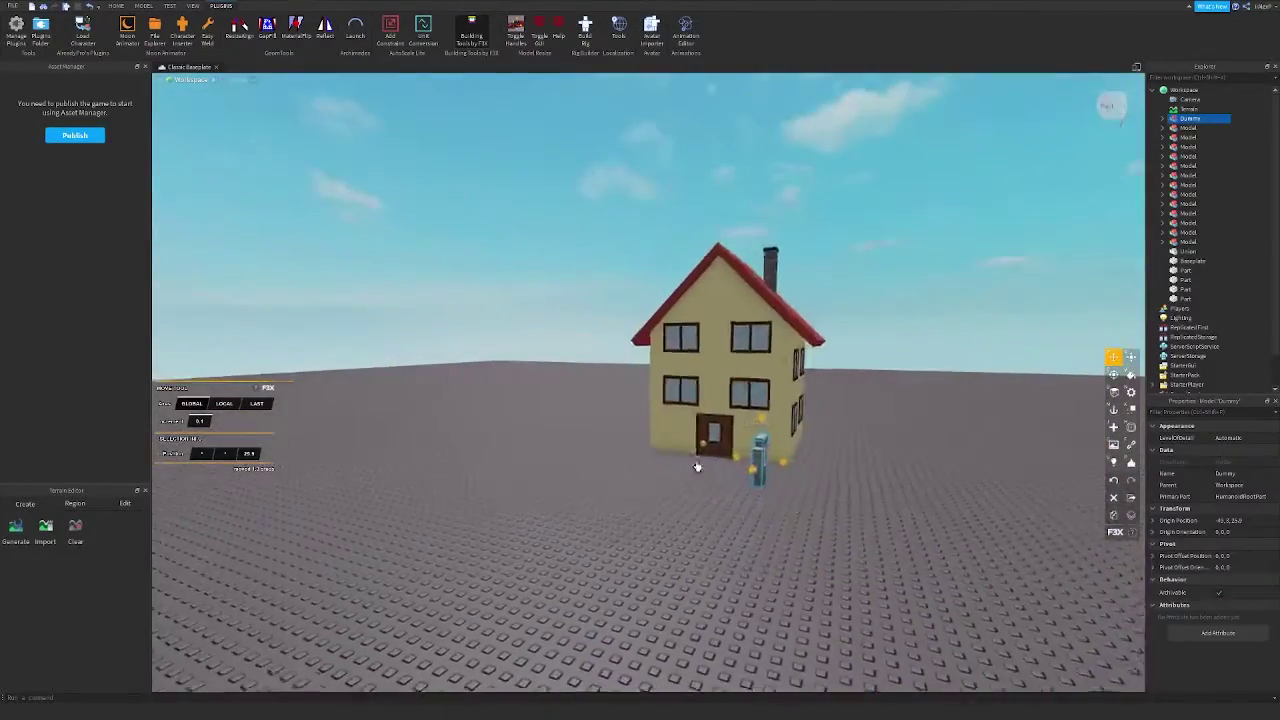
click(797, 514)
scroll(797, 514, down, 4)
right_drag(797, 514, 661, 460)
Try to raise the four windows on the side wall away from the chimney
scroll(661, 460, up, 3)
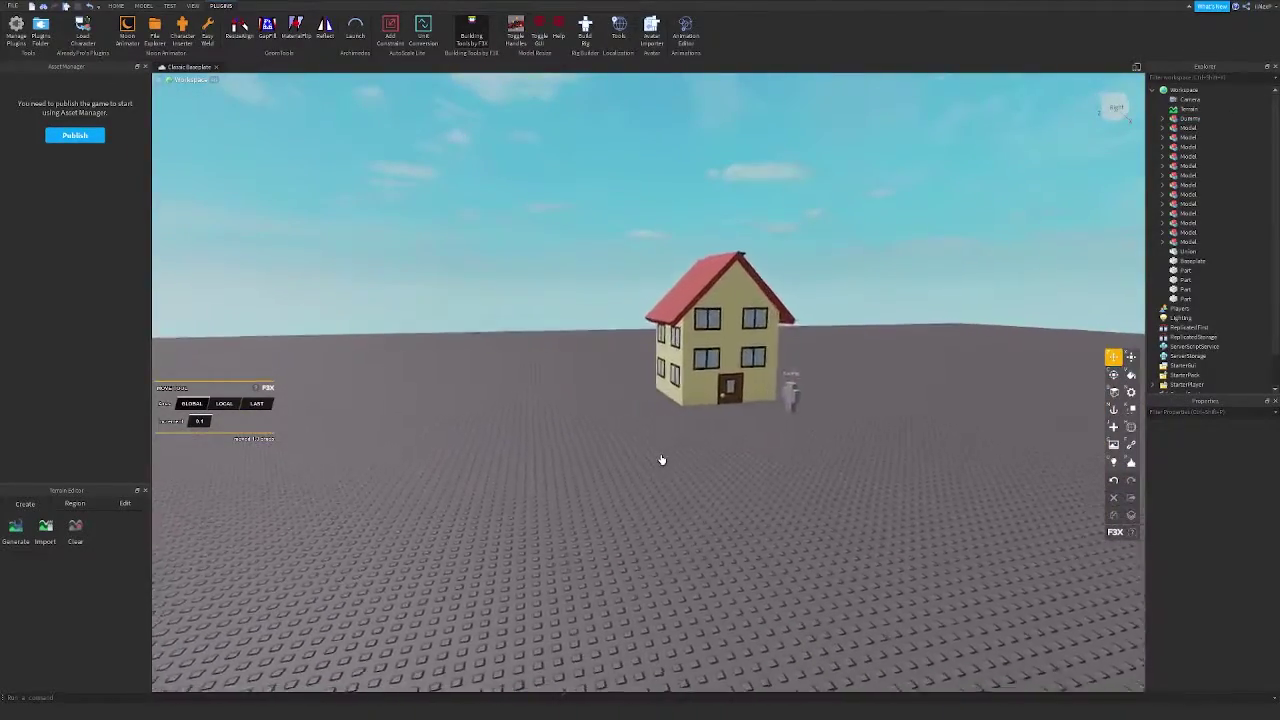
scroll(661, 460, up, 6)
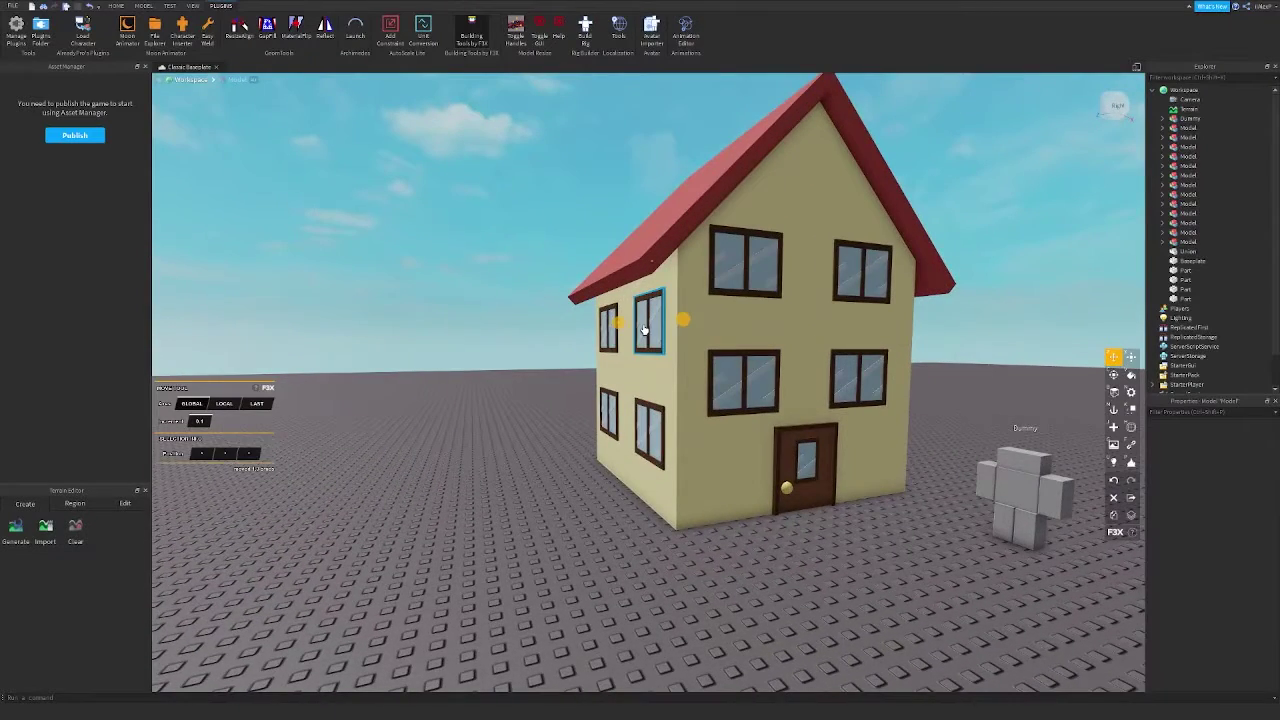
click(645, 330)
scroll(648, 340, up, 5)
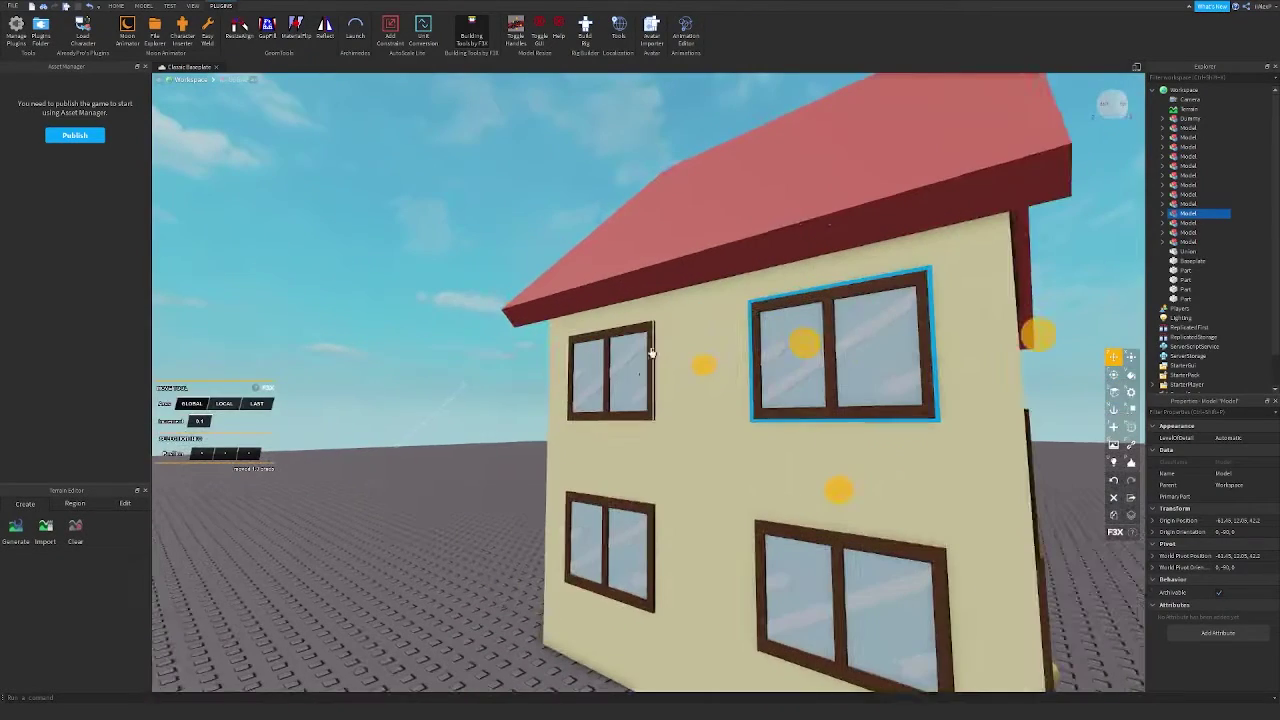
shift+click(895, 556)
key(d)
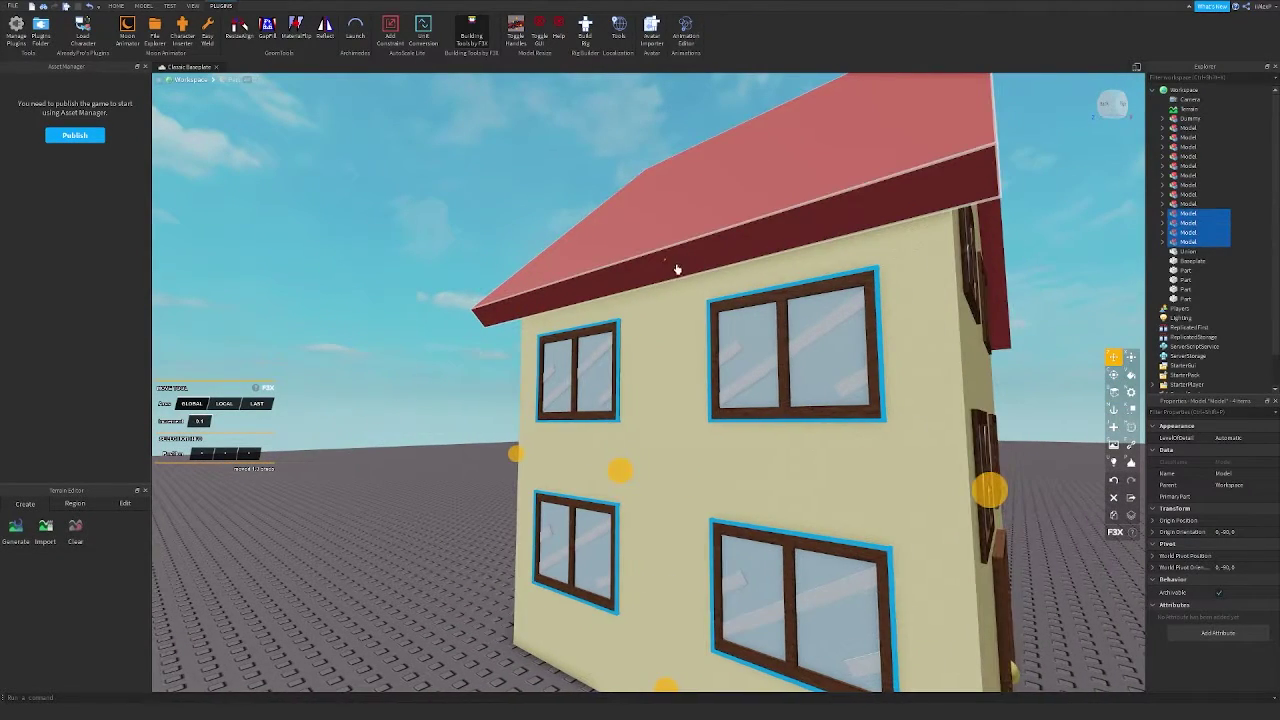
drag(665, 266, 681, 229)
scroll(686, 222, down, 8)
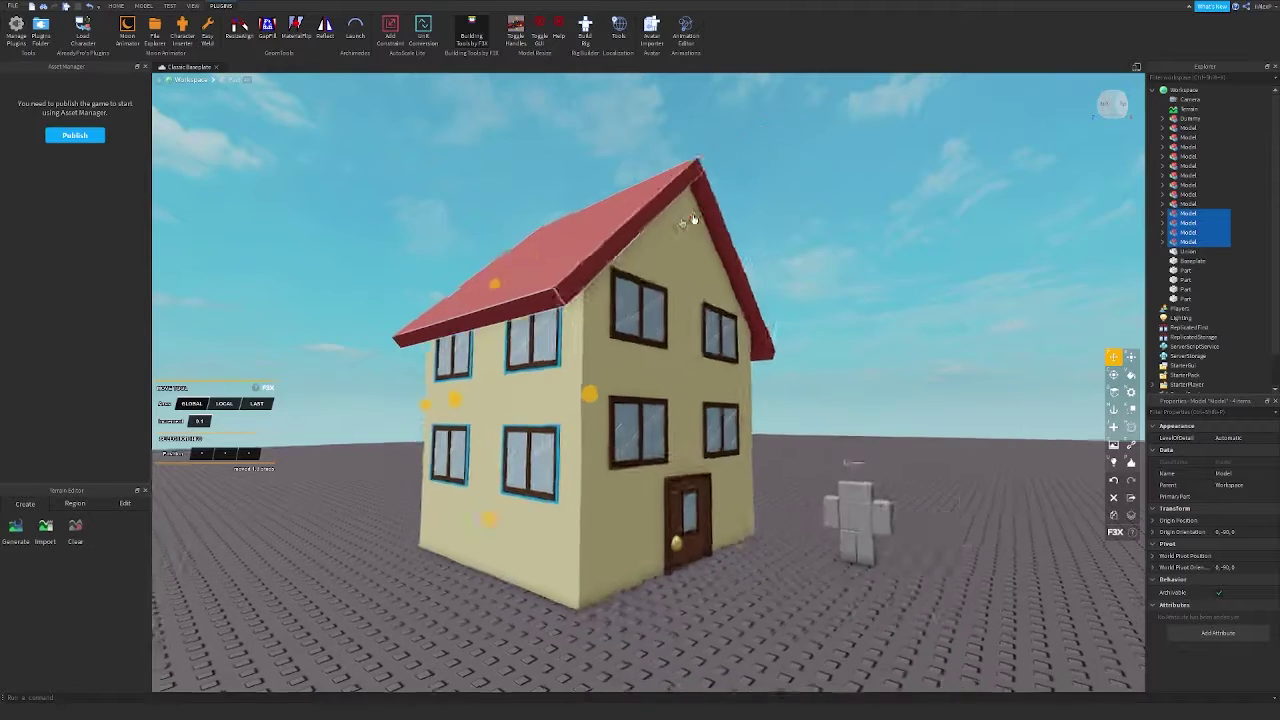
scroll(697, 251, down, 8)
click(697, 251)
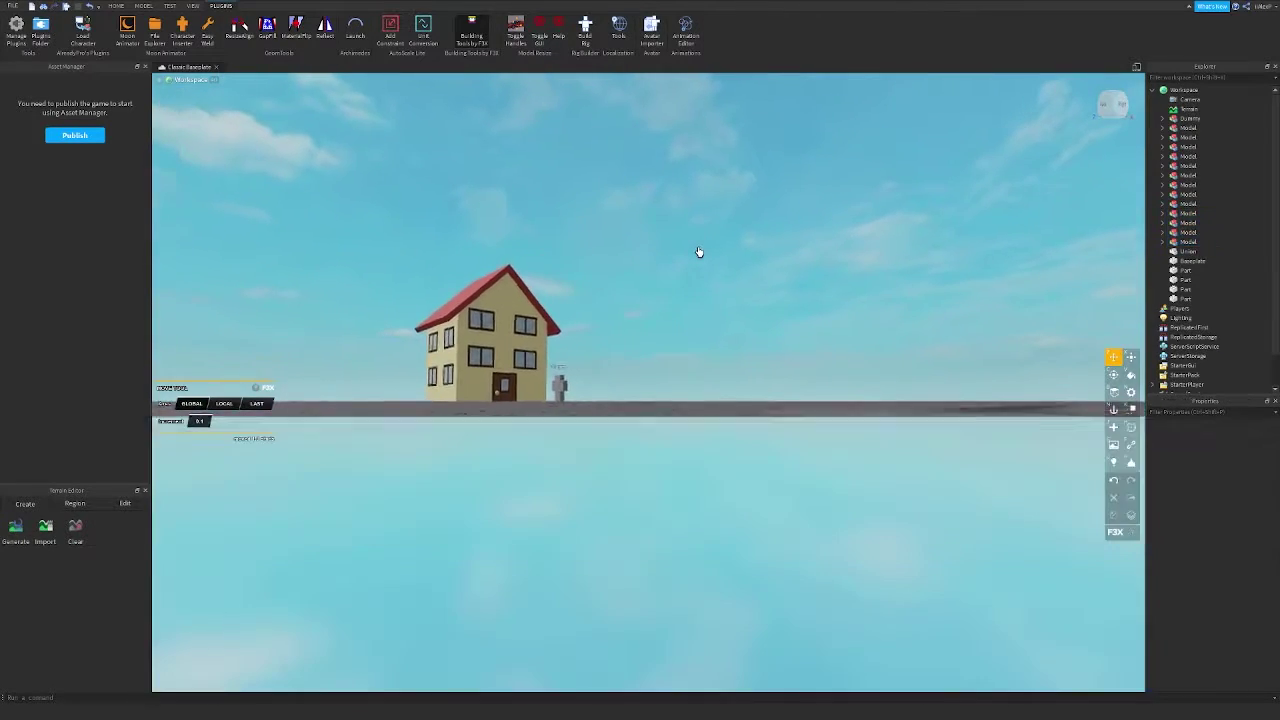
Lower the four front windows together so they line up with the height of the side-wall windows
right_drag(697, 251, 671, 240)
scroll(548, 406, up, 4)
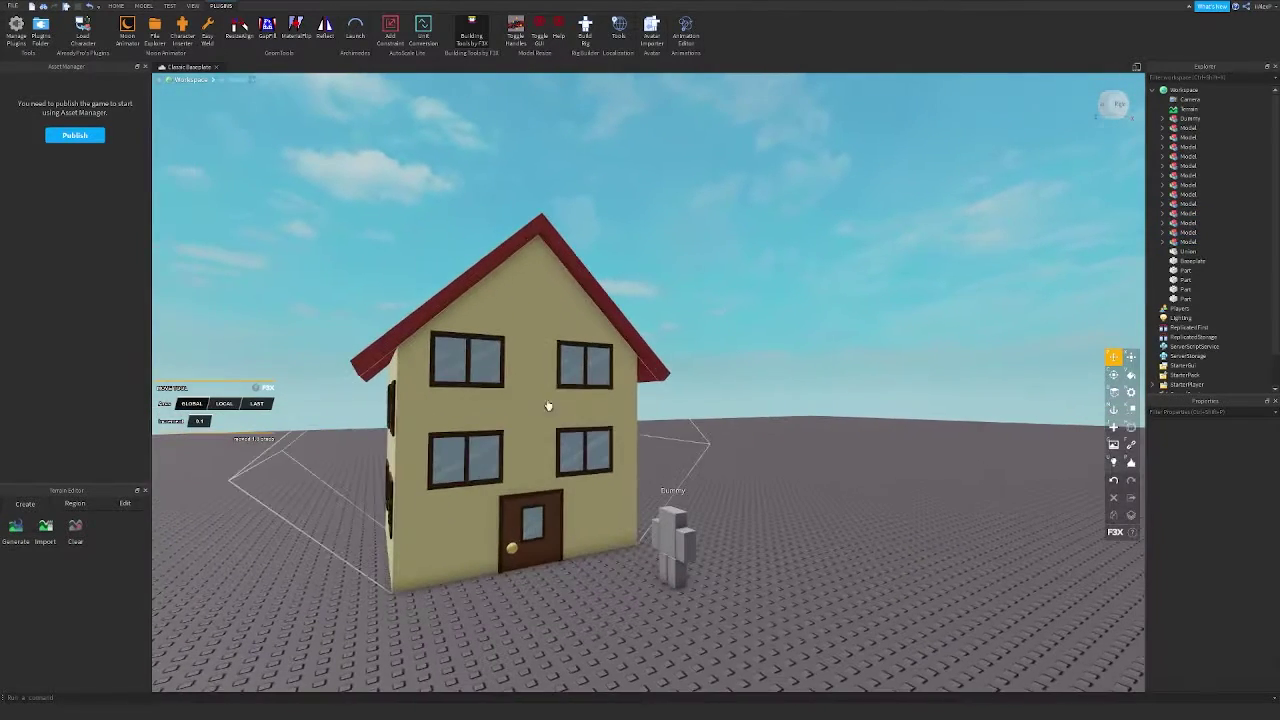
click(475, 440)
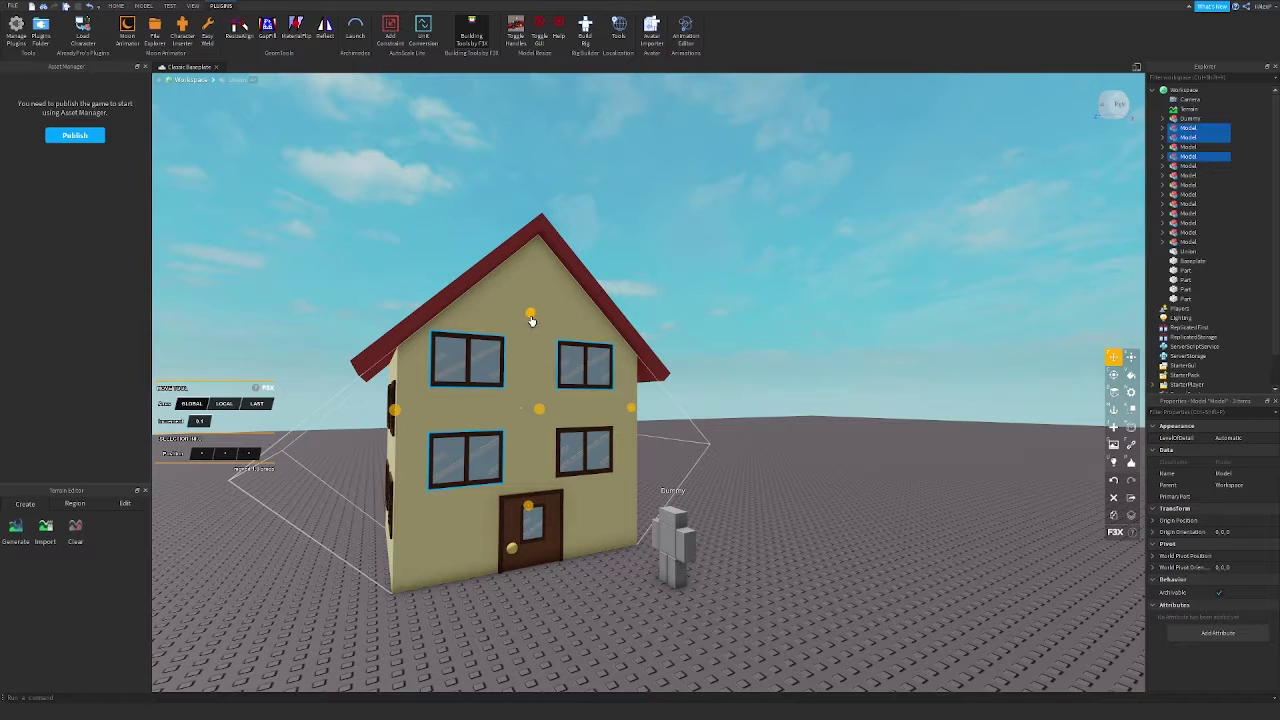
drag(531, 318, 517, 358)
key(ctrl+z)
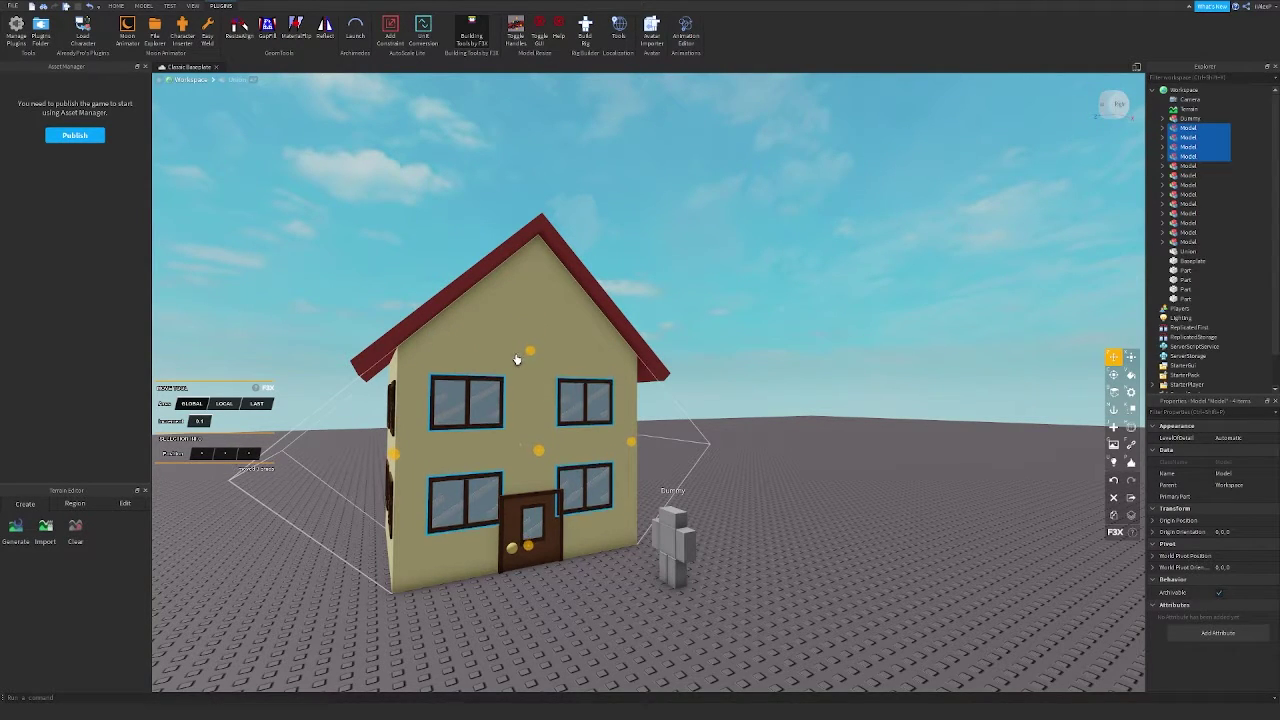
Scale the front door model down so it fits between the two lower front windows
drag(686, 541, 783, 566)
click(702, 566)
key(w)
right_drag(702, 566, 697, 572)
click(606, 514)
right_drag(606, 514, 636, 500)
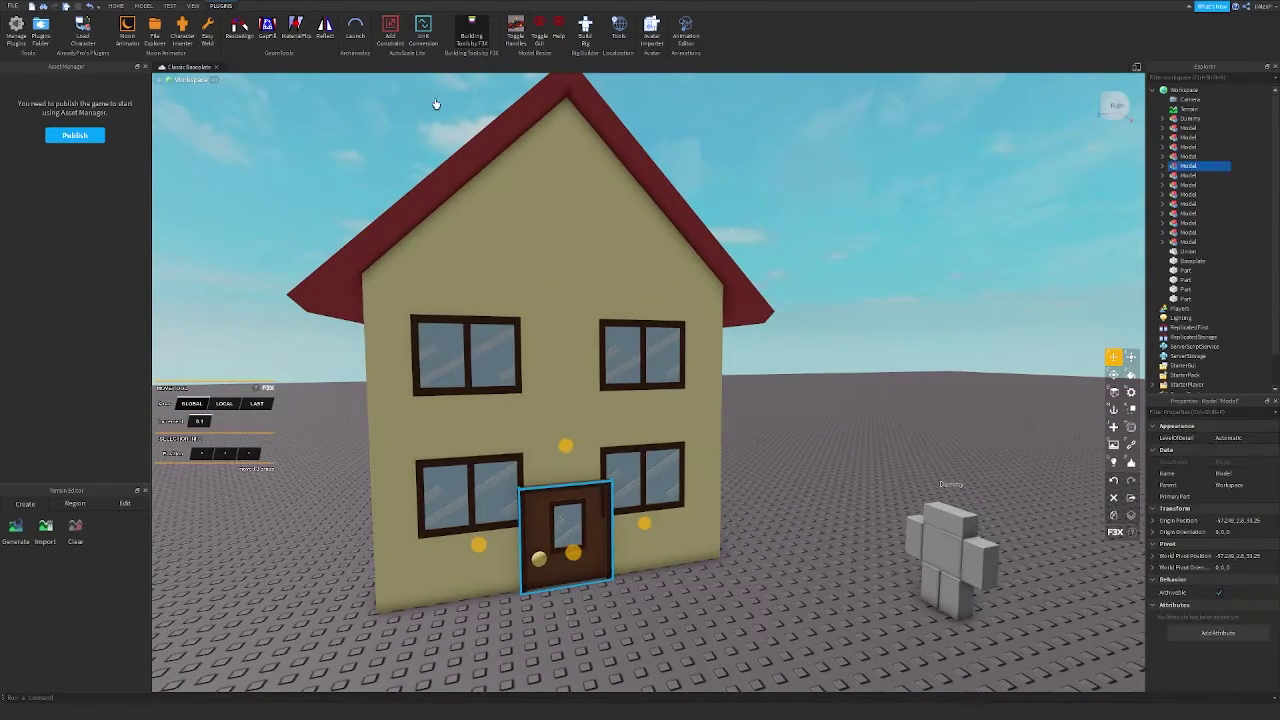
click(478, 28)
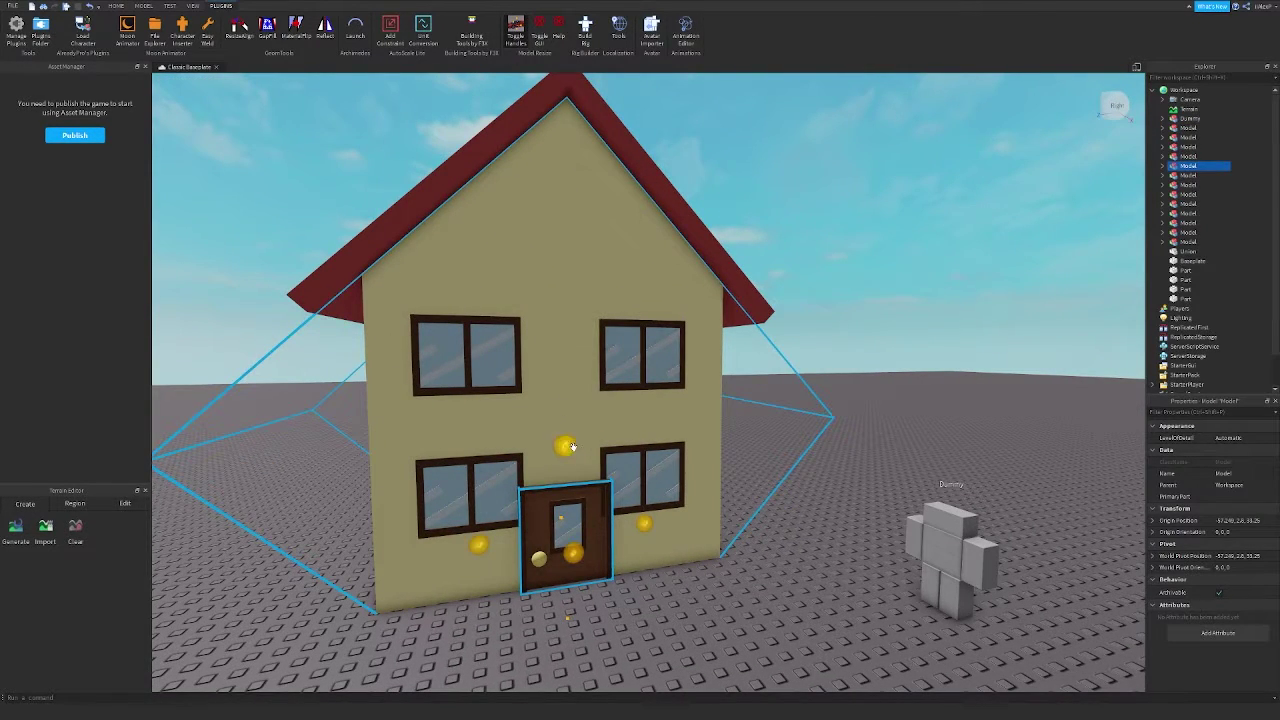
drag(573, 447, 571, 465)
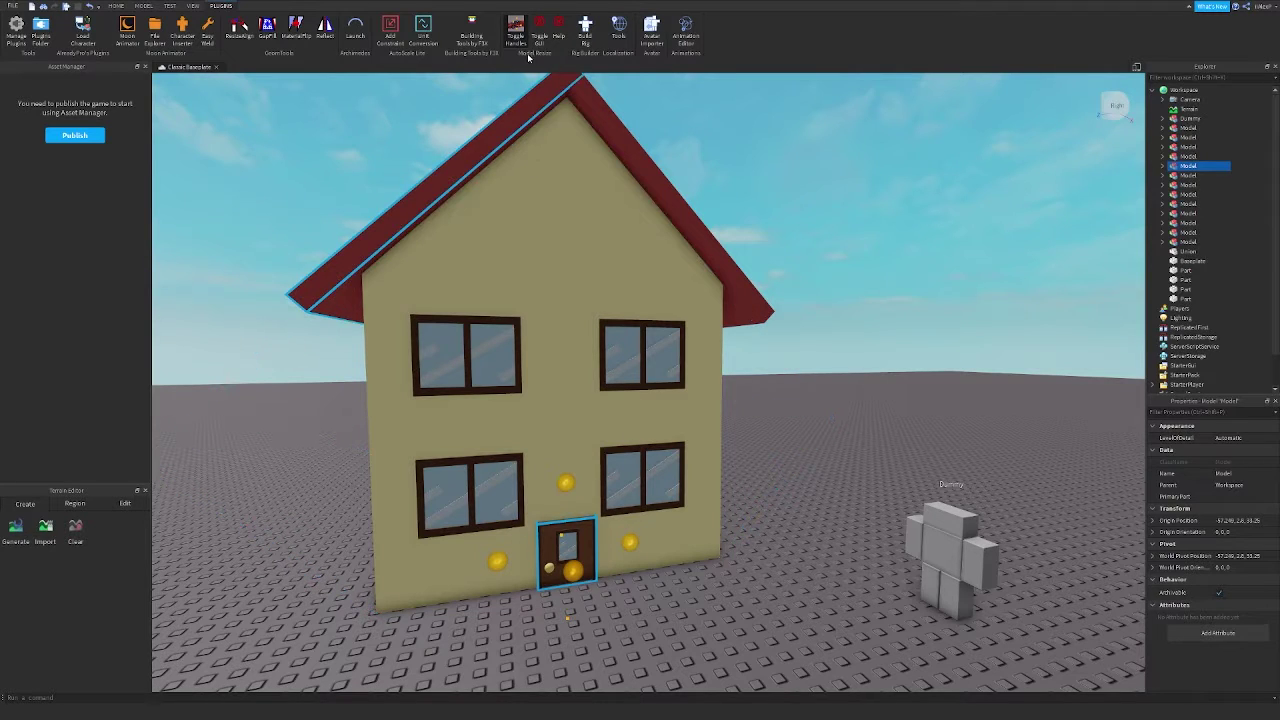
Raise the scaled door off the ground and ungroup it into separate parts
click(482, 38)
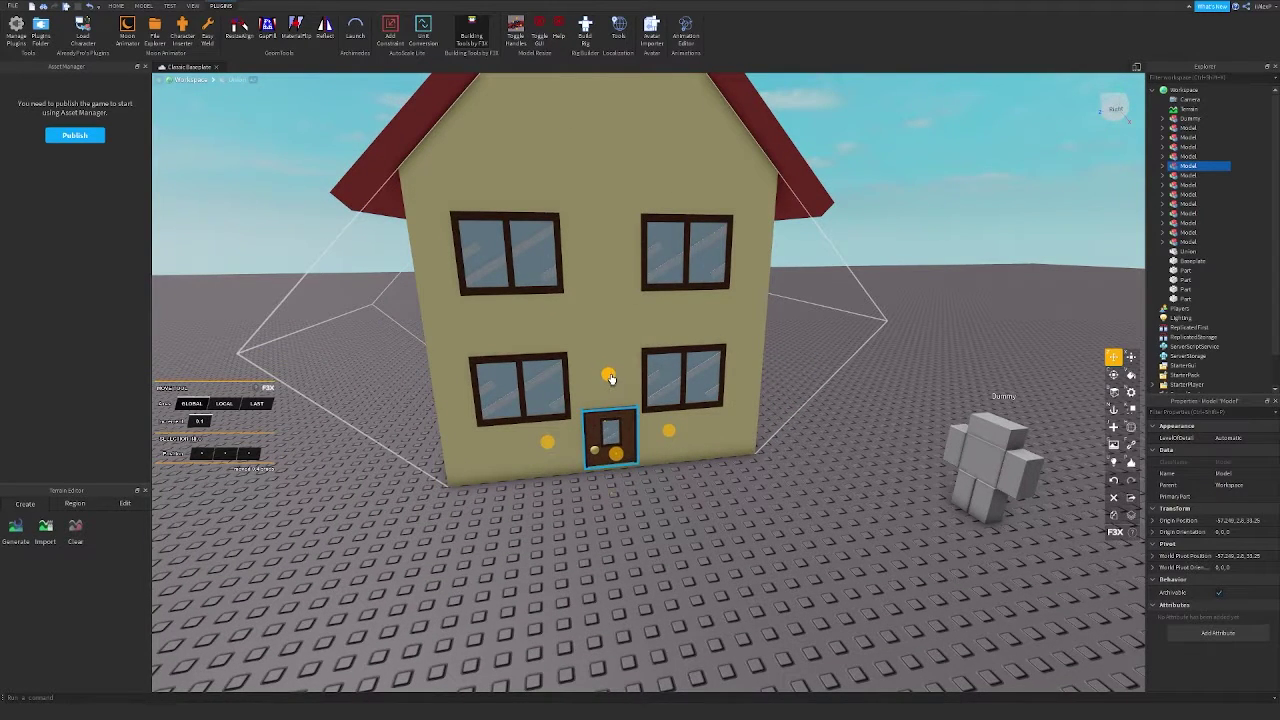
click(760, 504)
scroll(715, 450, up, 1)
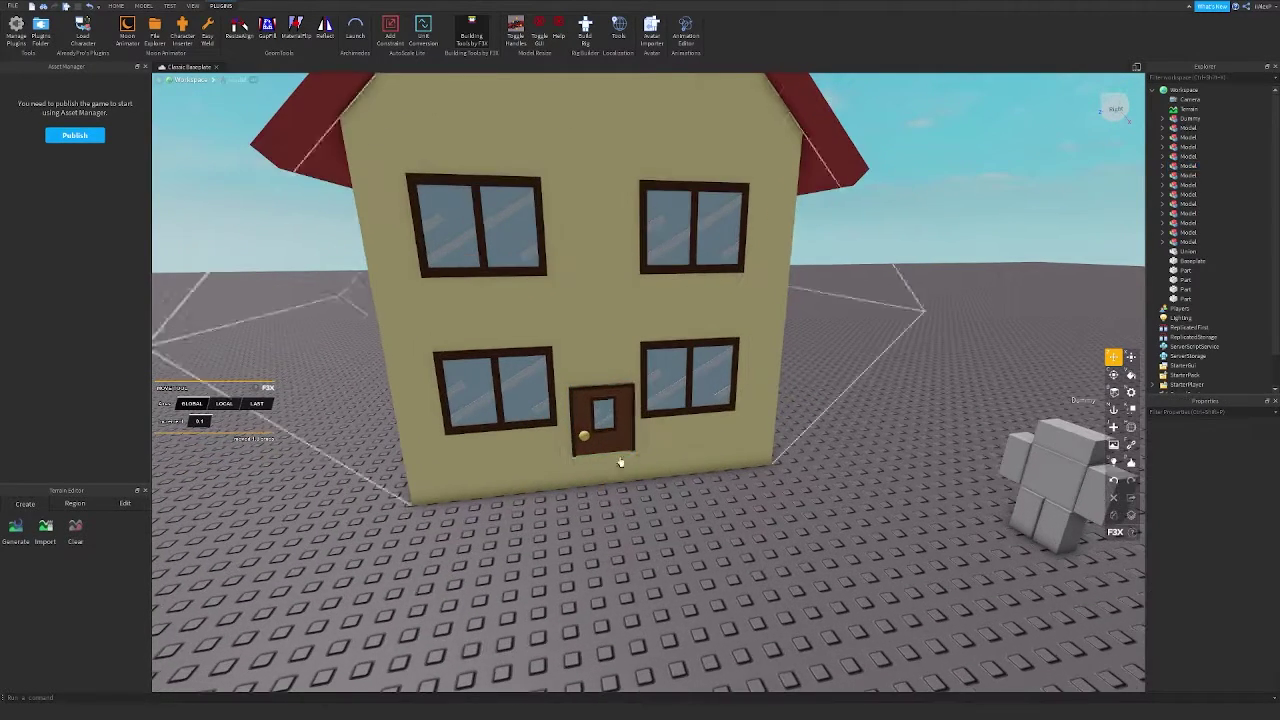
click(614, 436)
key(ctrl+u)
Stretch the door's main panel down to the ground
click(697, 551)
scroll(672, 480, up, 3)
click(667, 460)
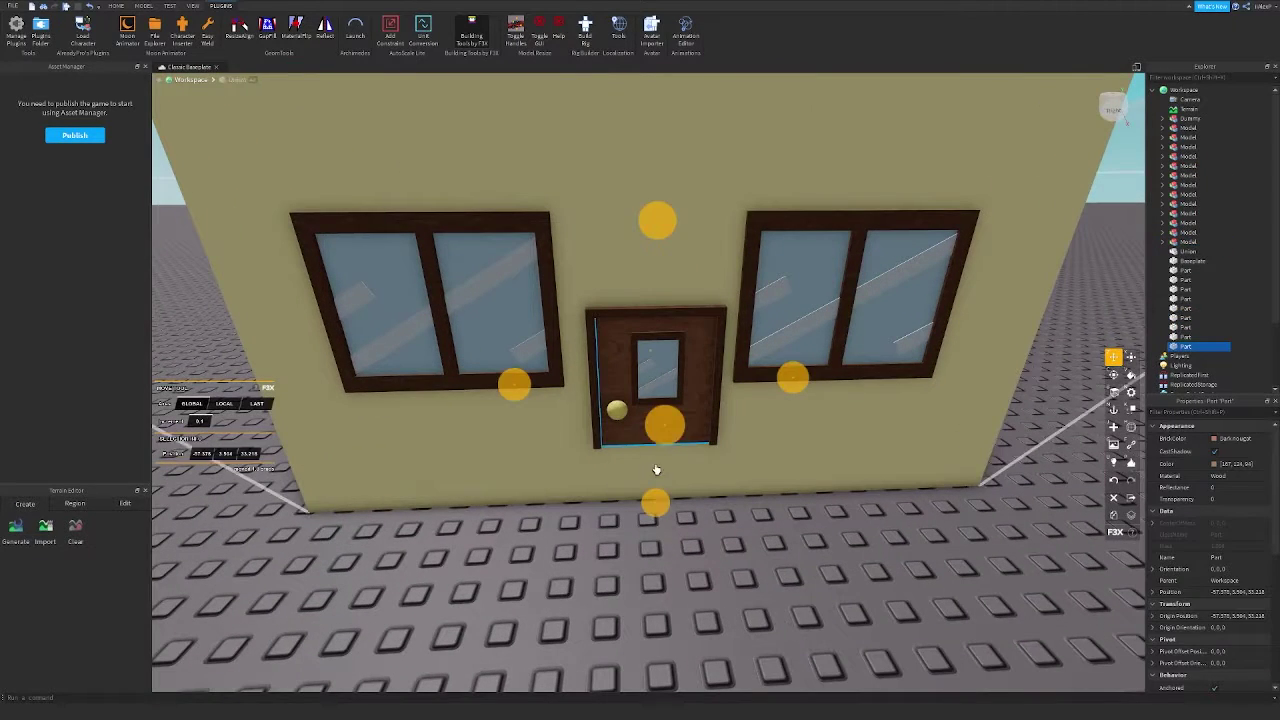
key(x)
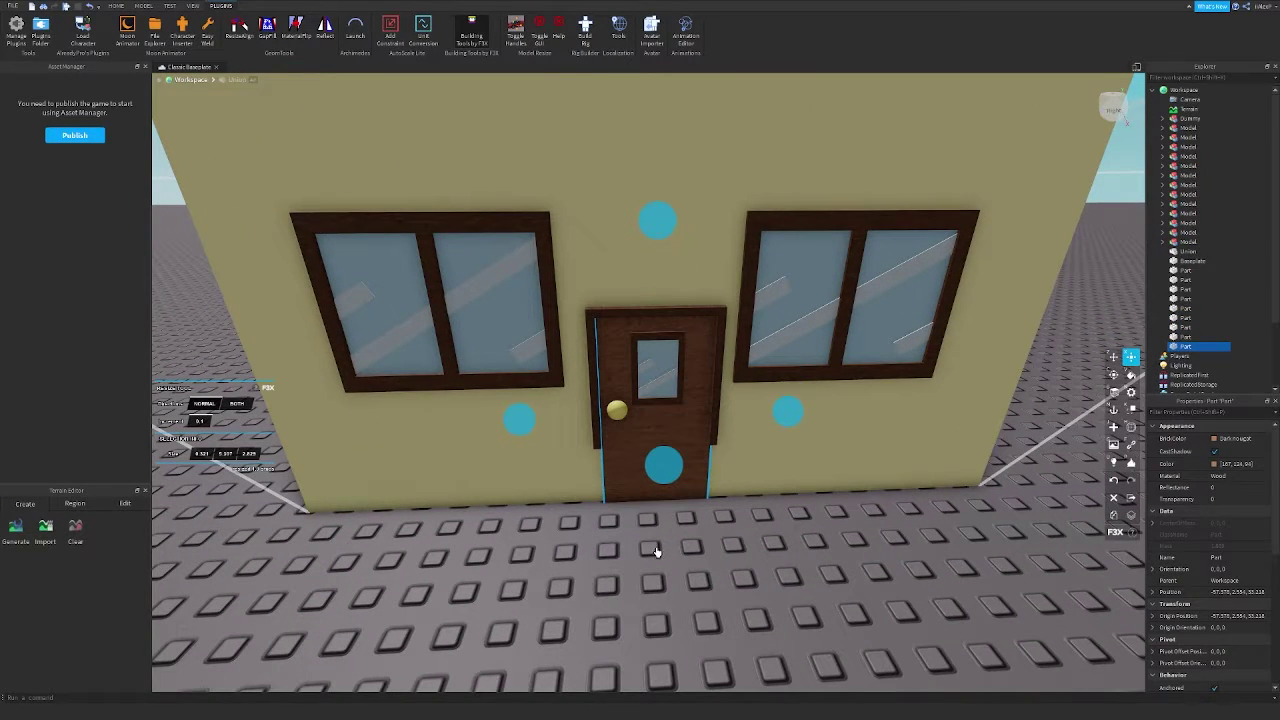
click(698, 546)
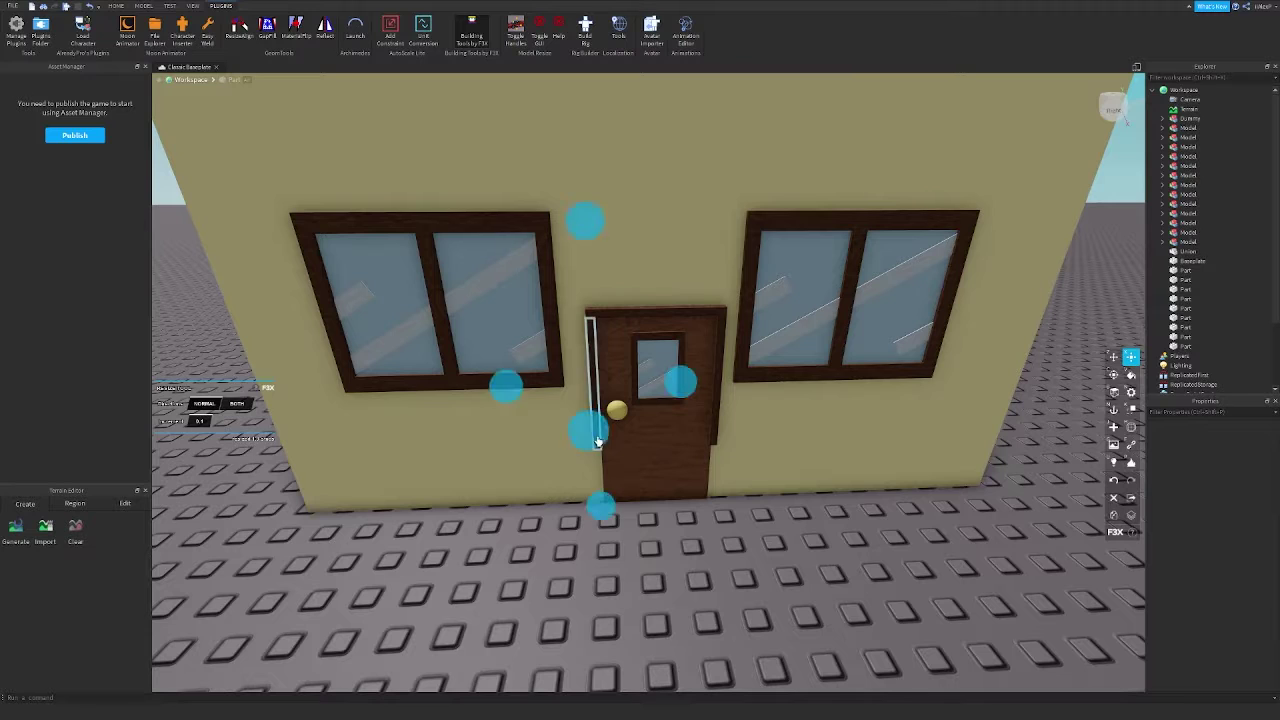
Stretch both vertical side pieces of the door frame down to the ground together
click(597, 441)
shift+click(716, 420)
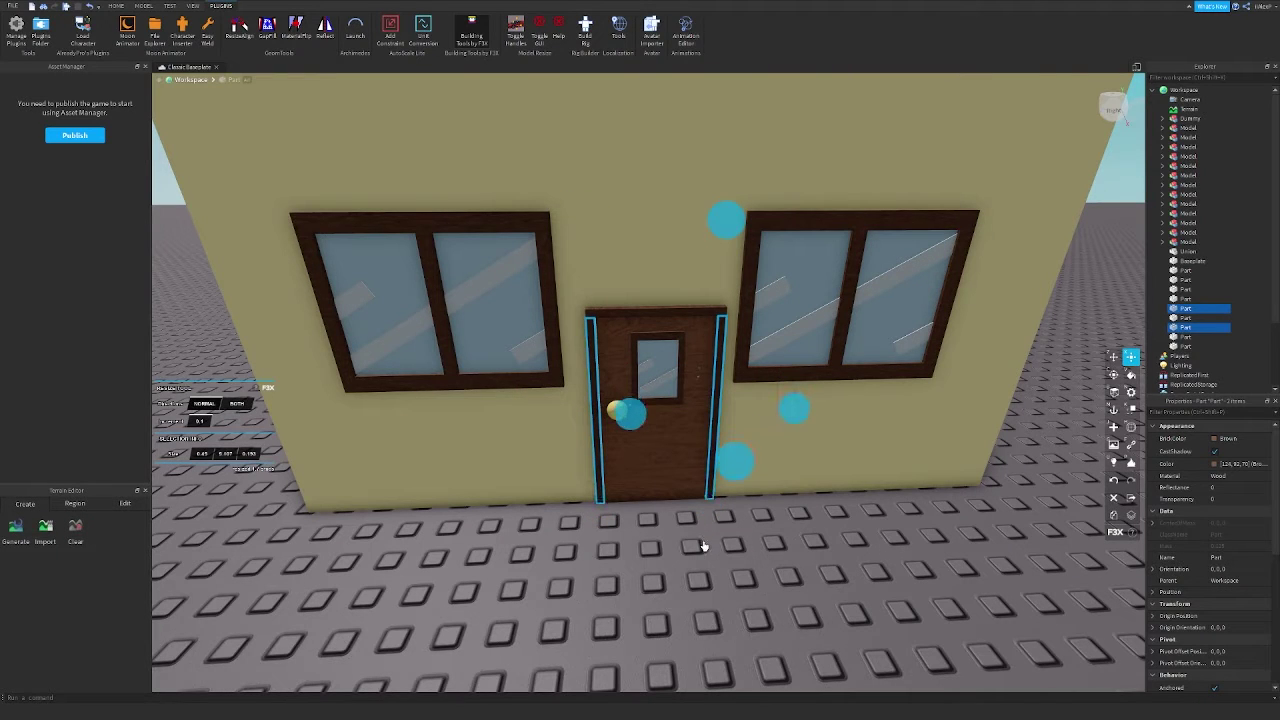
key(z)
scroll(754, 540, down, 10)
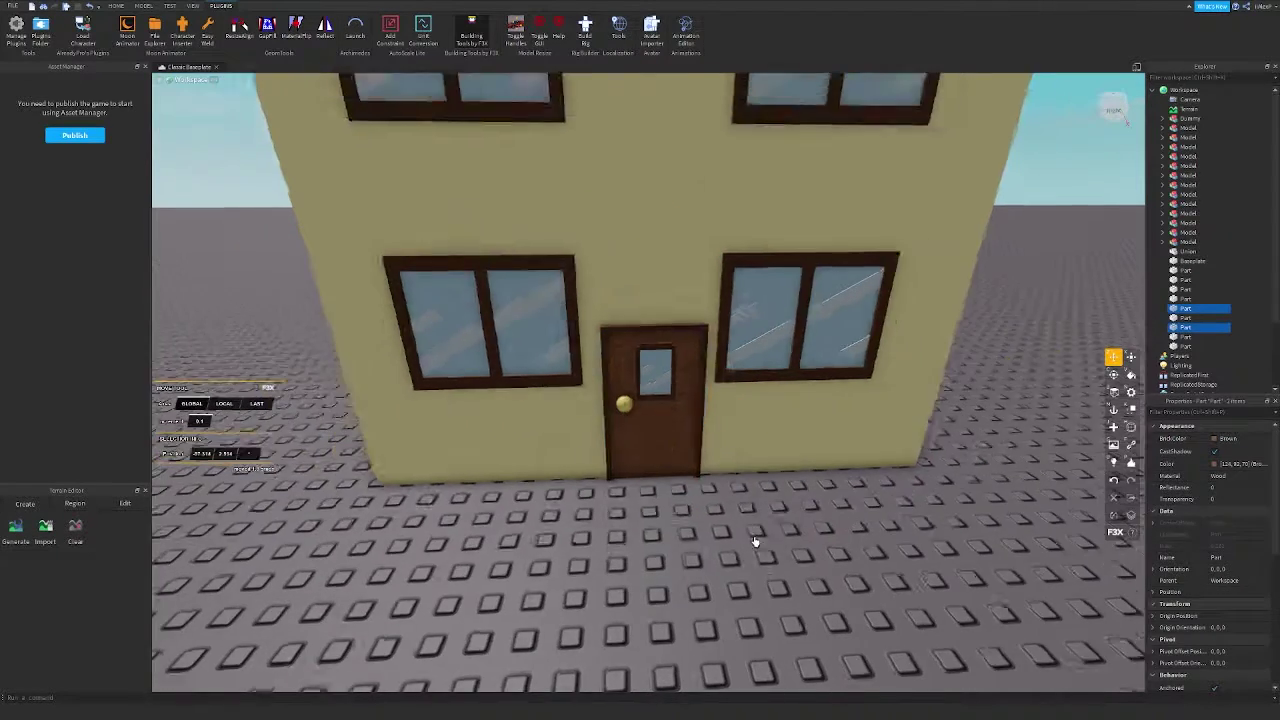
click(749, 525)
Group all parts of the house into a single model, leaving the dummy and baseplate out
right_drag(749, 523, 785, 521)
drag(541, 275, 688, 500)
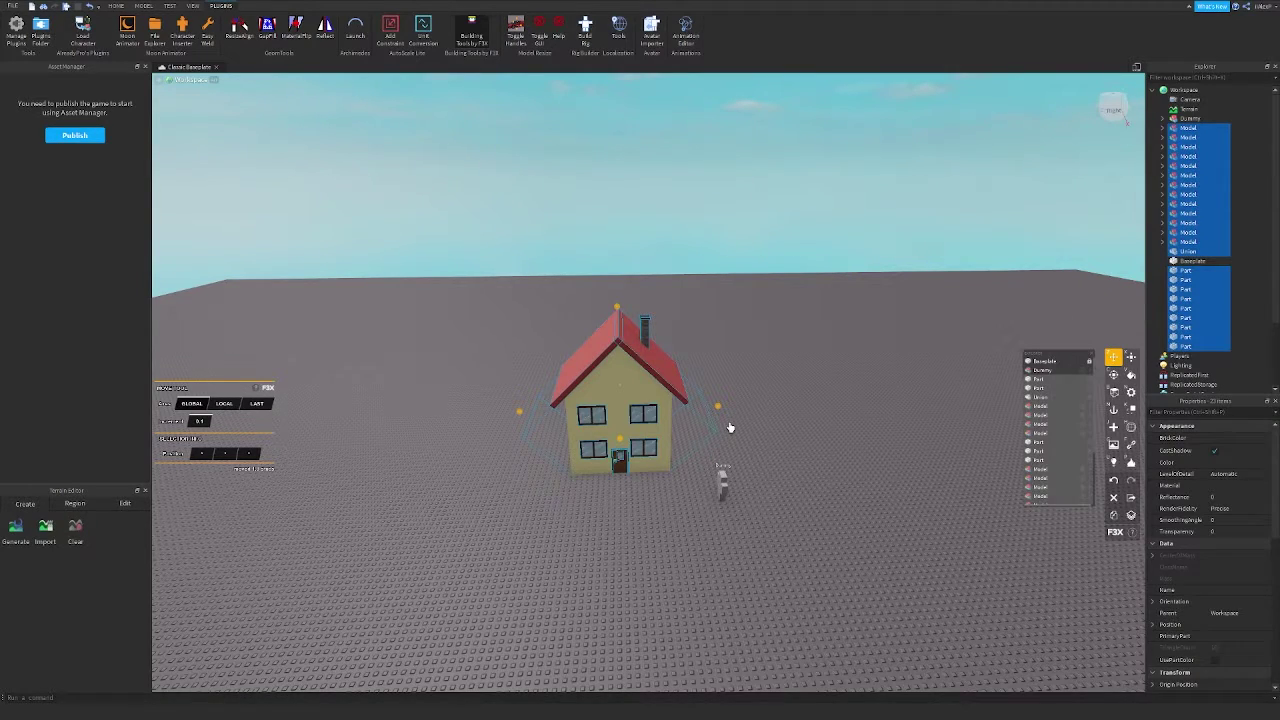
key(ctrl+g)
drag(719, 407, 1032, 379)
key(ctrl+z)
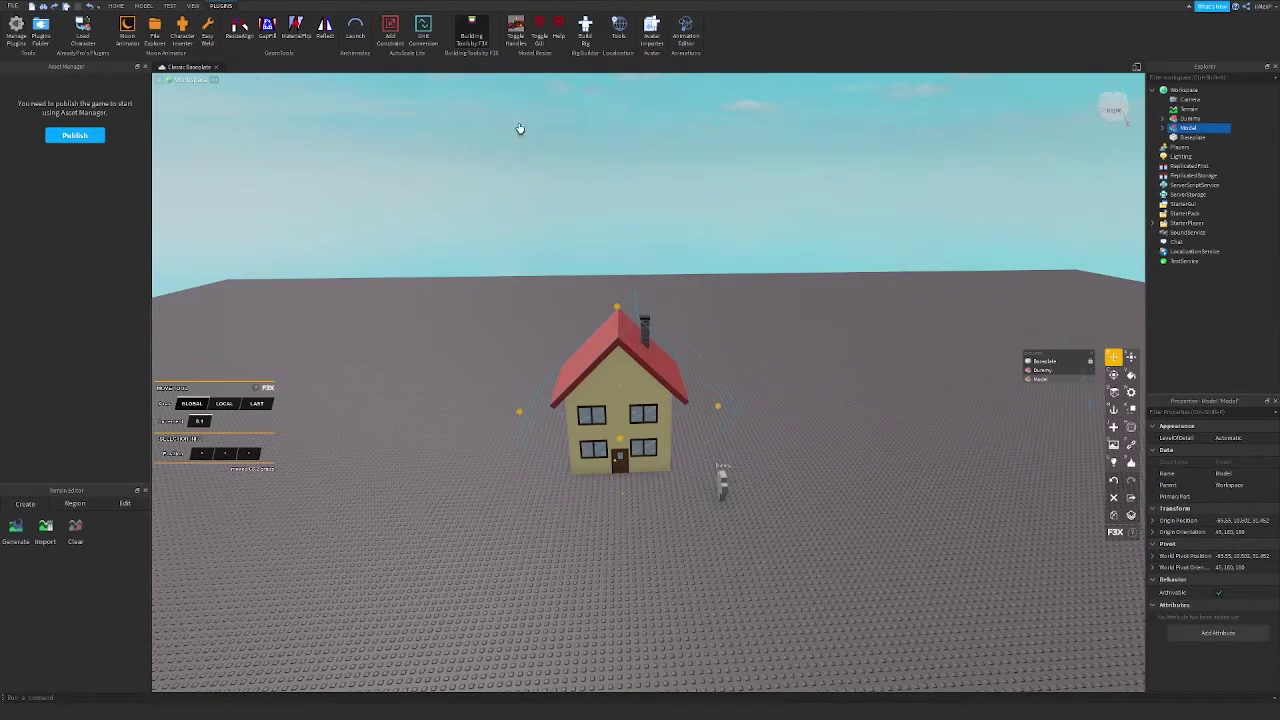
Scale the grouped house model up to make it larger relative to the dummy
click(472, 32)
scroll(517, 260, up, 6)
right_drag(557, 388, 556, 388)
scroll(556, 388, down, 5)
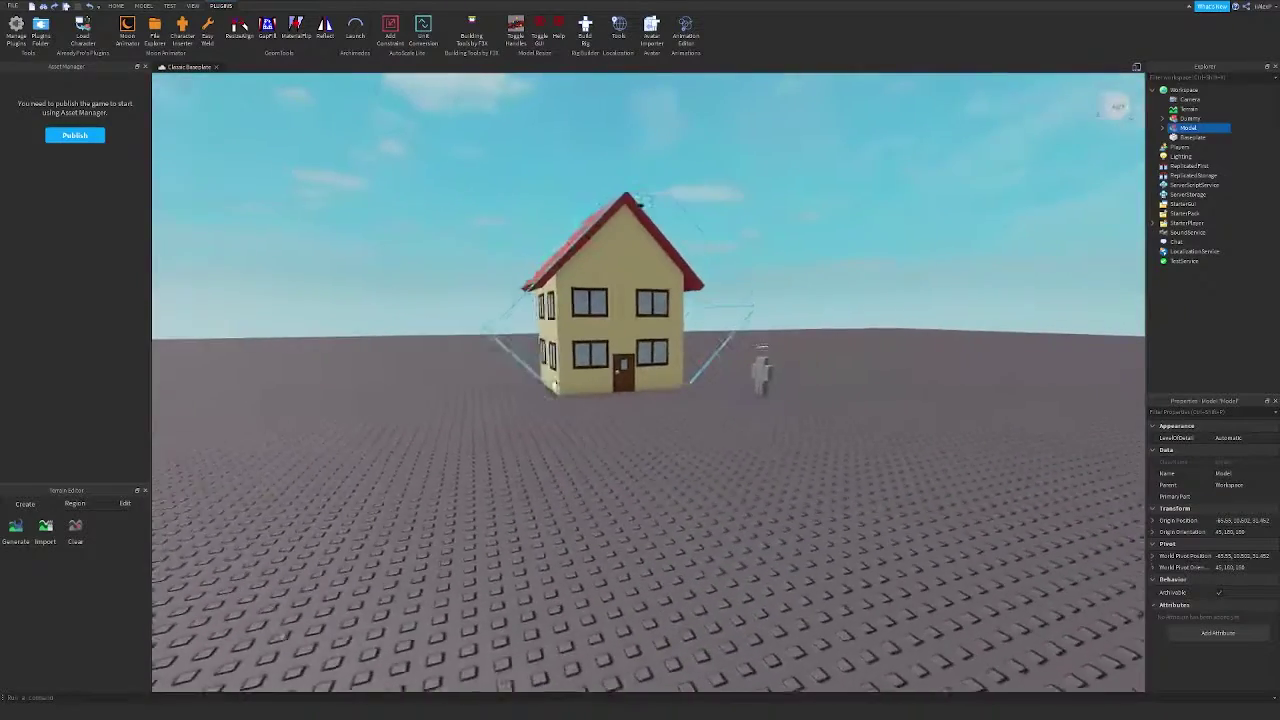
scroll(640, 360, down, 3)
drag(536, 243, 539, 204)
scroll(539, 204, down, 2)
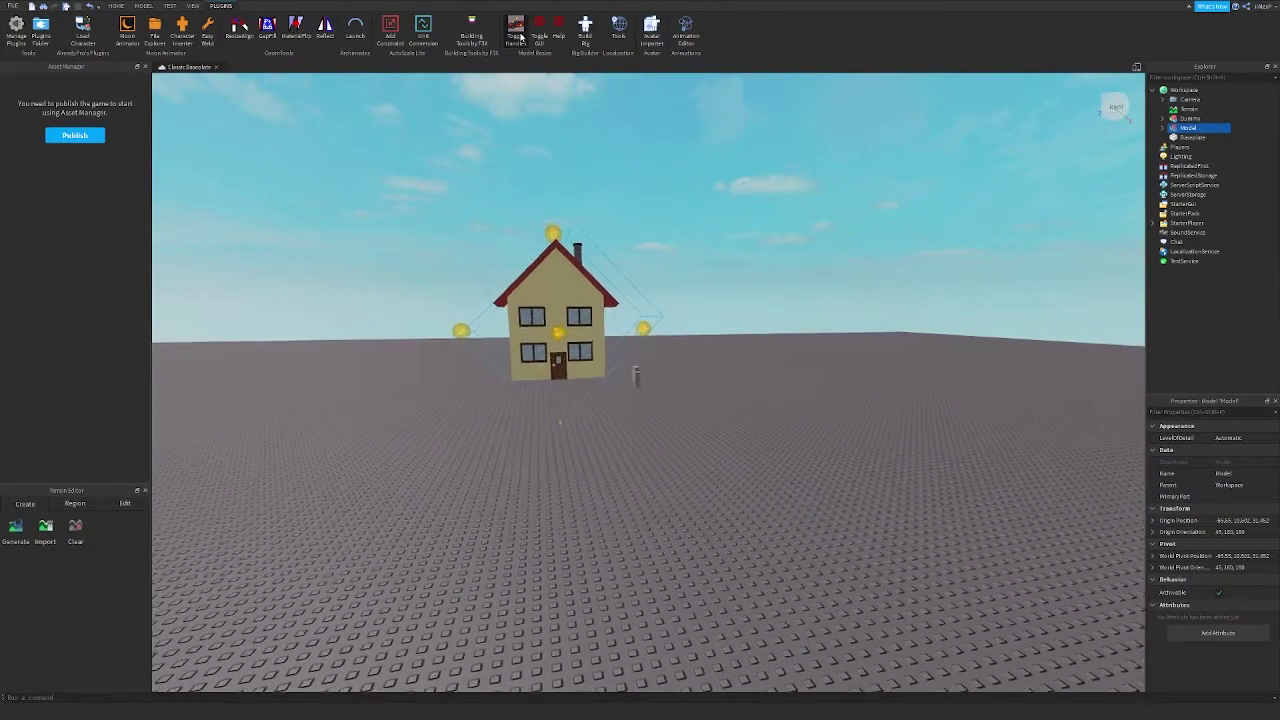
click(472, 32)
Move the dummy across to stand in front of the house door for a size comparison
scroll(857, 426, up, 6)
scroll(780, 480, down, 1)
click(702, 537)
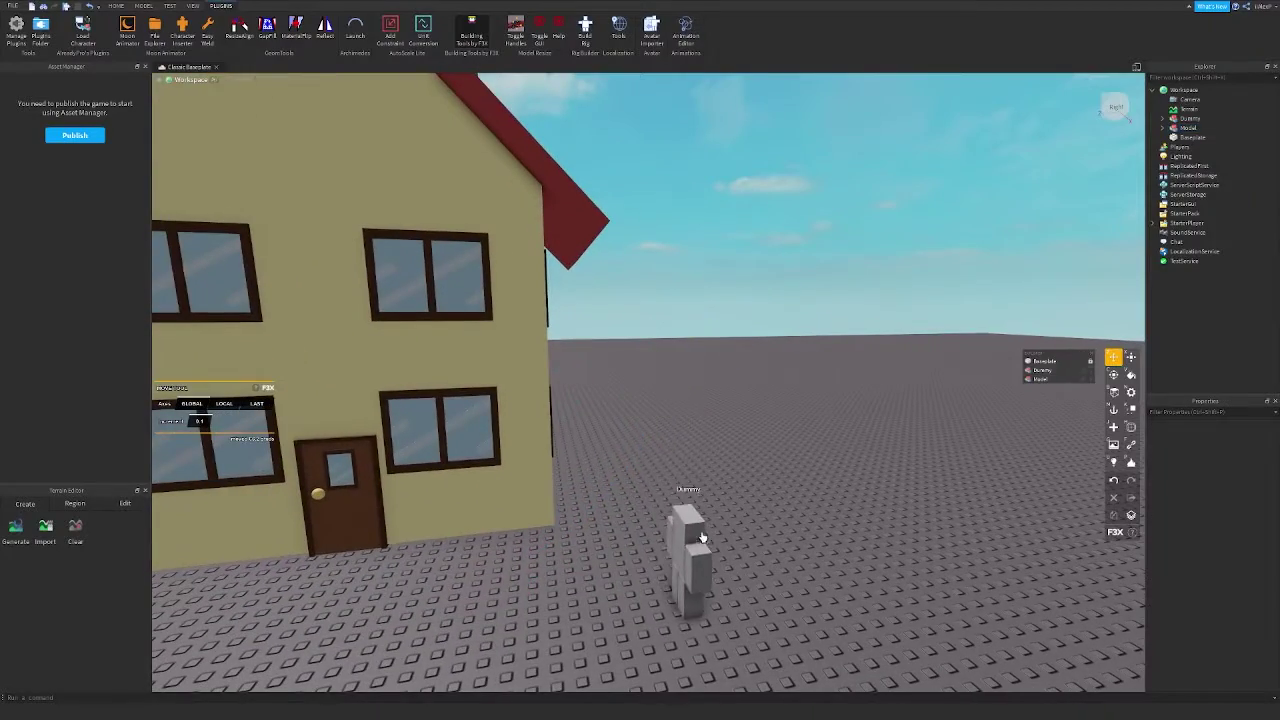
drag(702, 537, 327, 634)
scroll(540, 455, down, 2)
Examine the house's proportions against the dummy standing by the door
click(560, 440)
right_drag(560, 440, 563, 454)
scroll(563, 454, up, 6)
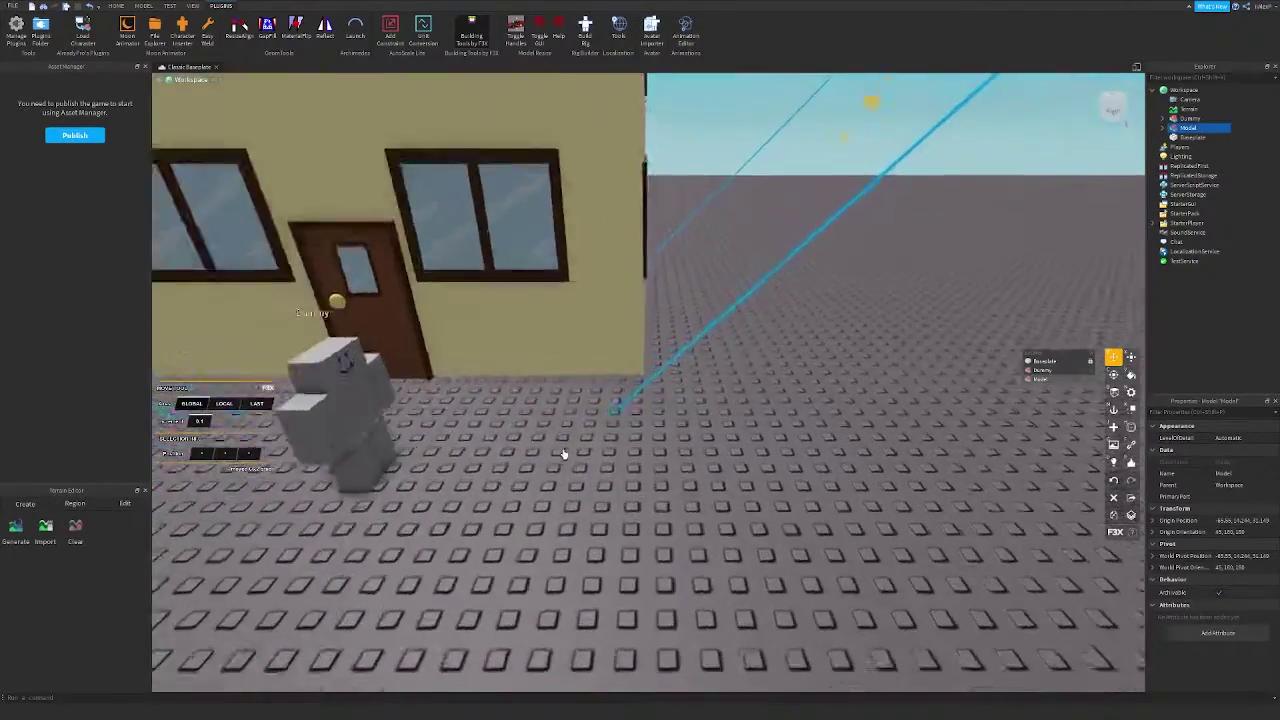
scroll(564, 455, down, 6)
click(516, 36)
click(471, 40)
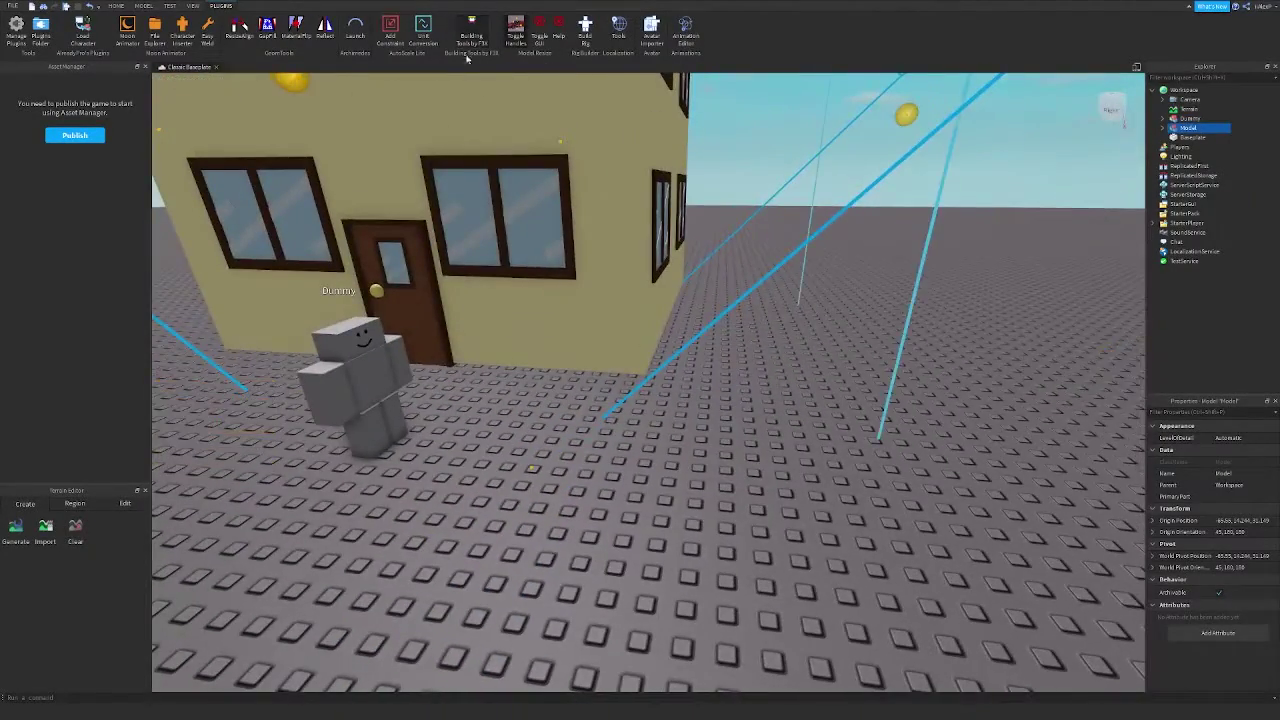
scroll(632, 520, down, 2)
right_drag(630, 530, 632, 524)
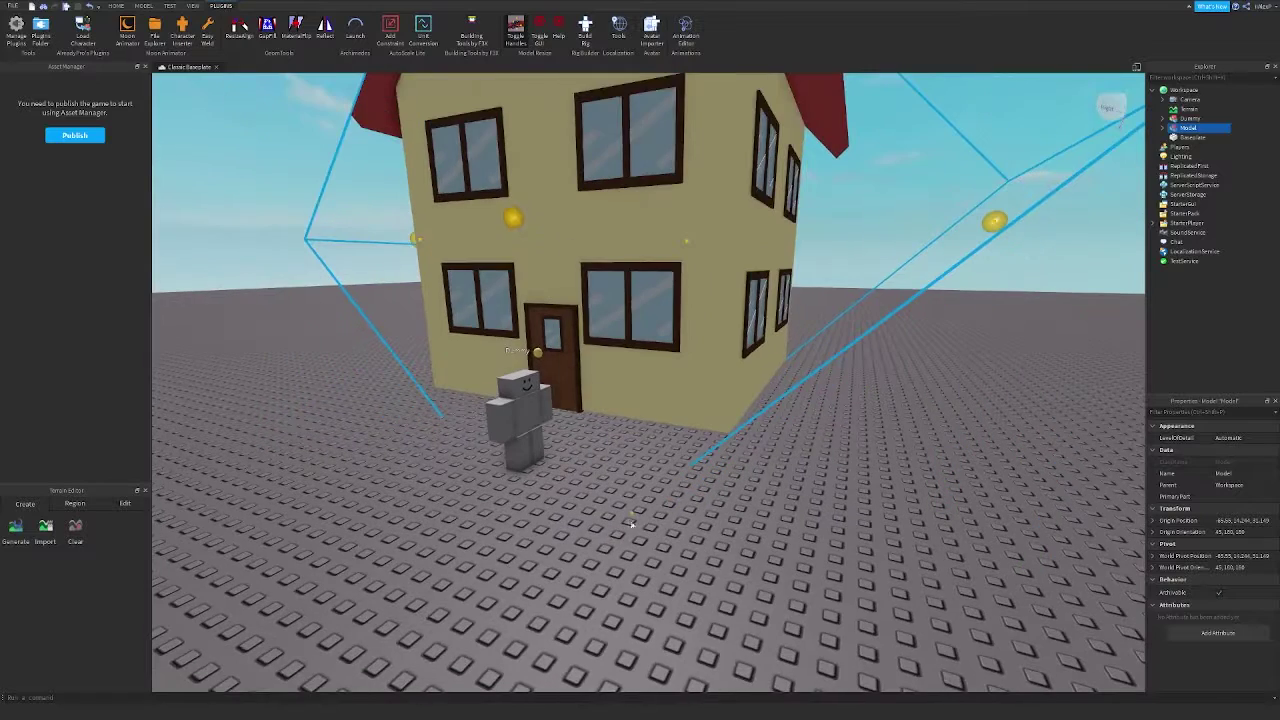
scroll(614, 309, down, 6)
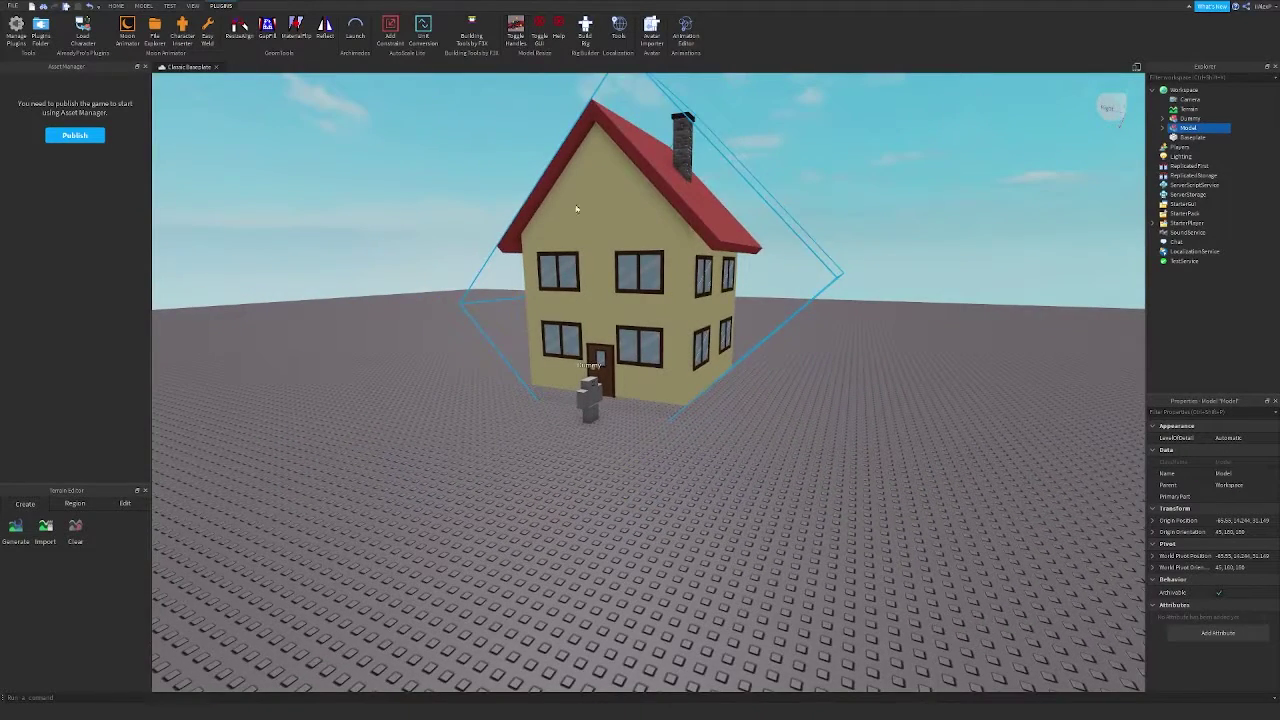
Lower the house model about 1.7 studs so that it rests on the baseplate
click(478, 36)
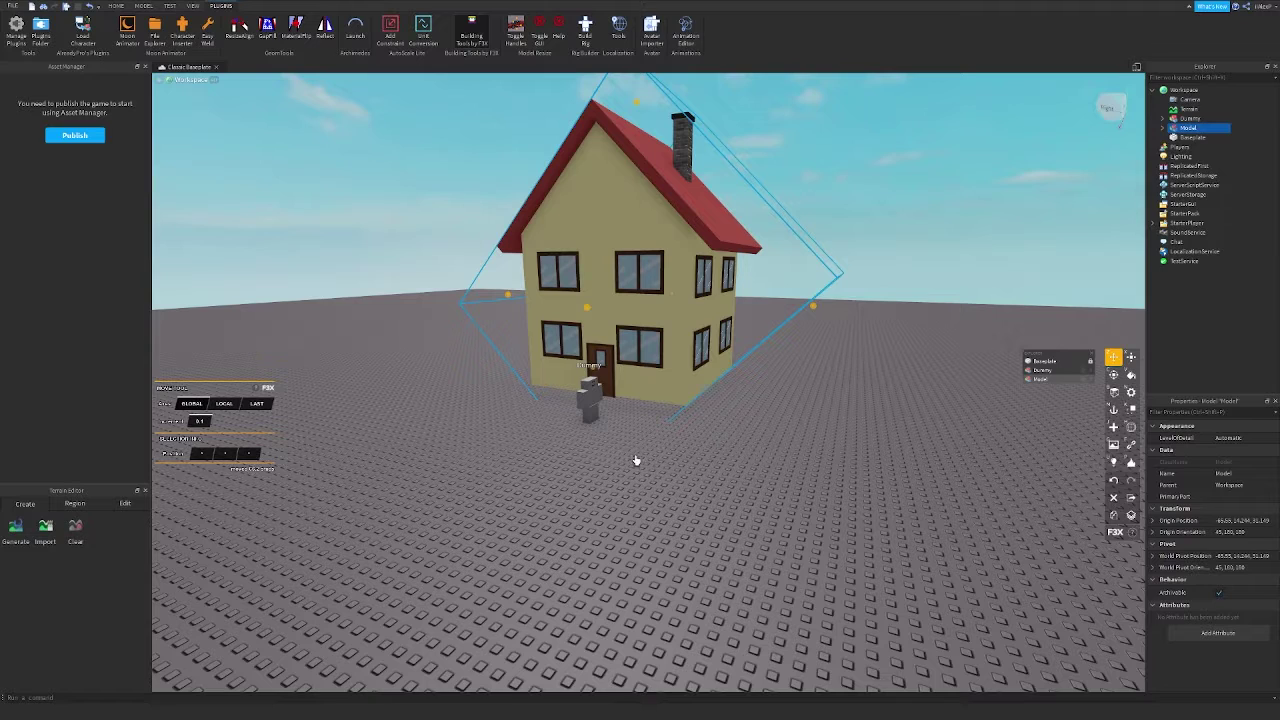
click(654, 371)
drag(638, 465, 646, 475)
key(a)
click(711, 477)
Examine the finished house from near and far, checking its front, side windows, roof and scale beside the dummy
right_drag(711, 477, 713, 477)
key(s)
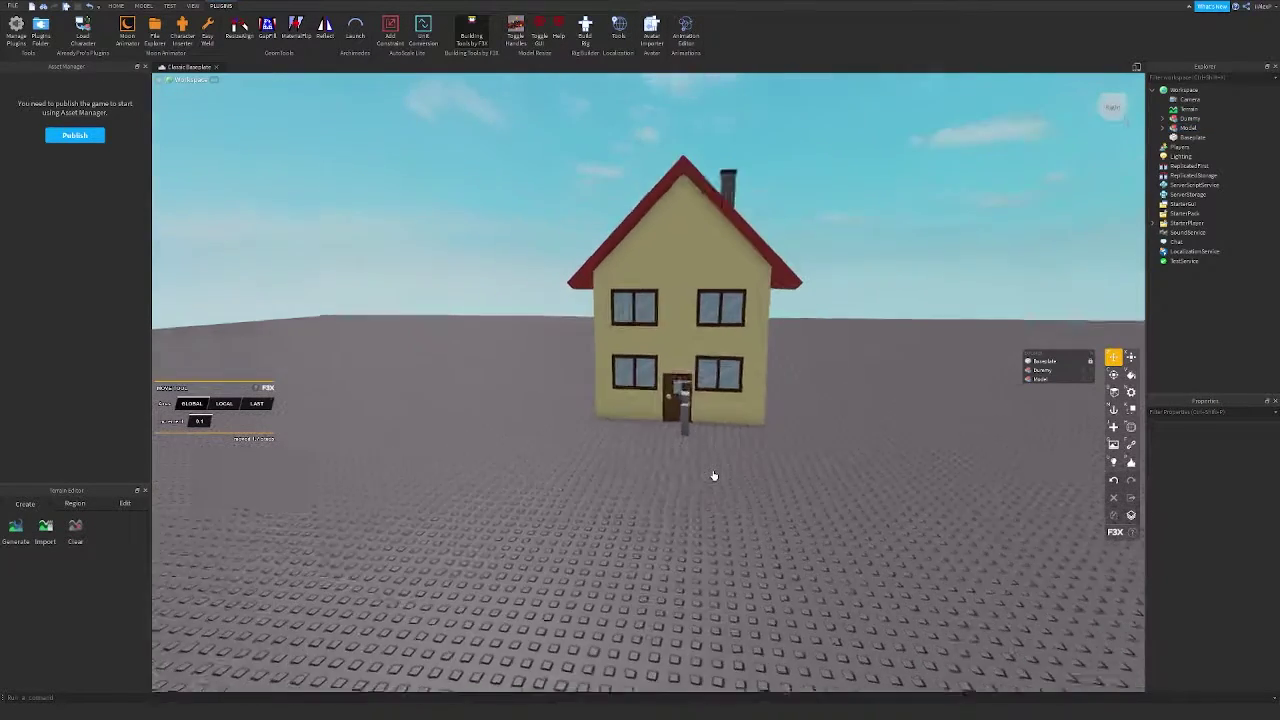
key(w)
key(a)
right_drag(580, 414, 585, 414)
scroll(585, 415, down, 10)
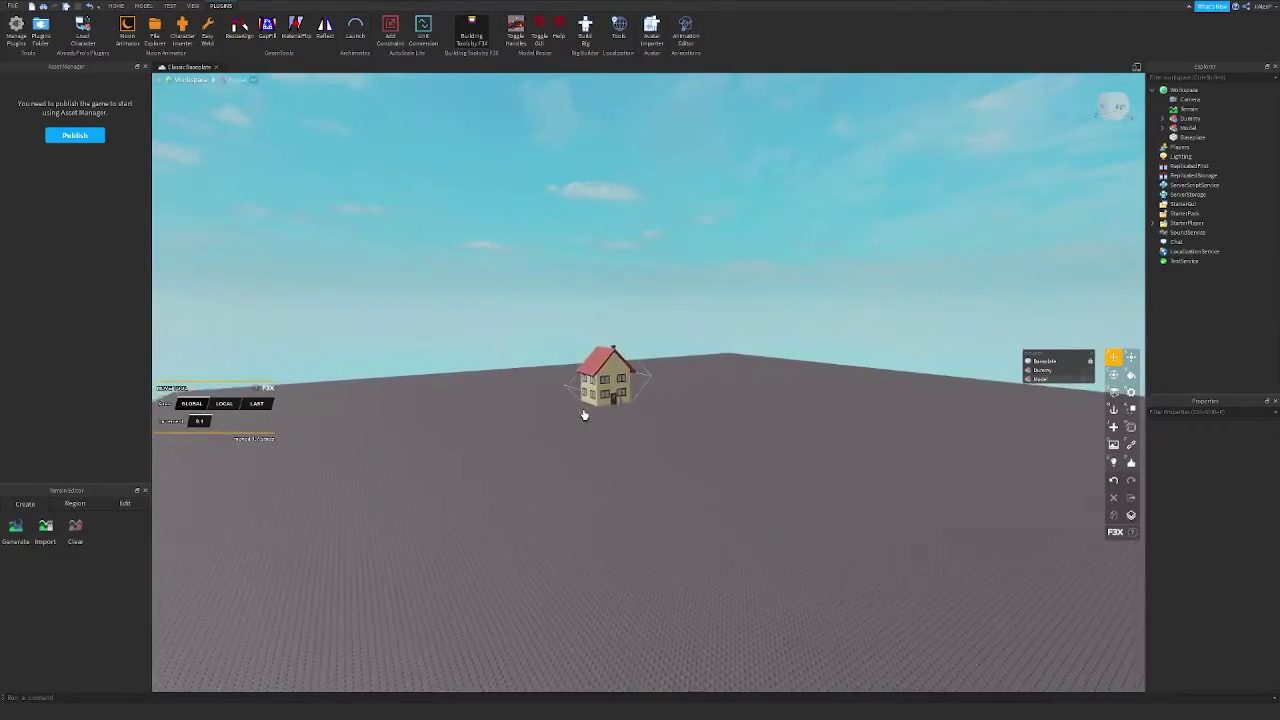
scroll(627, 412, up, 6)
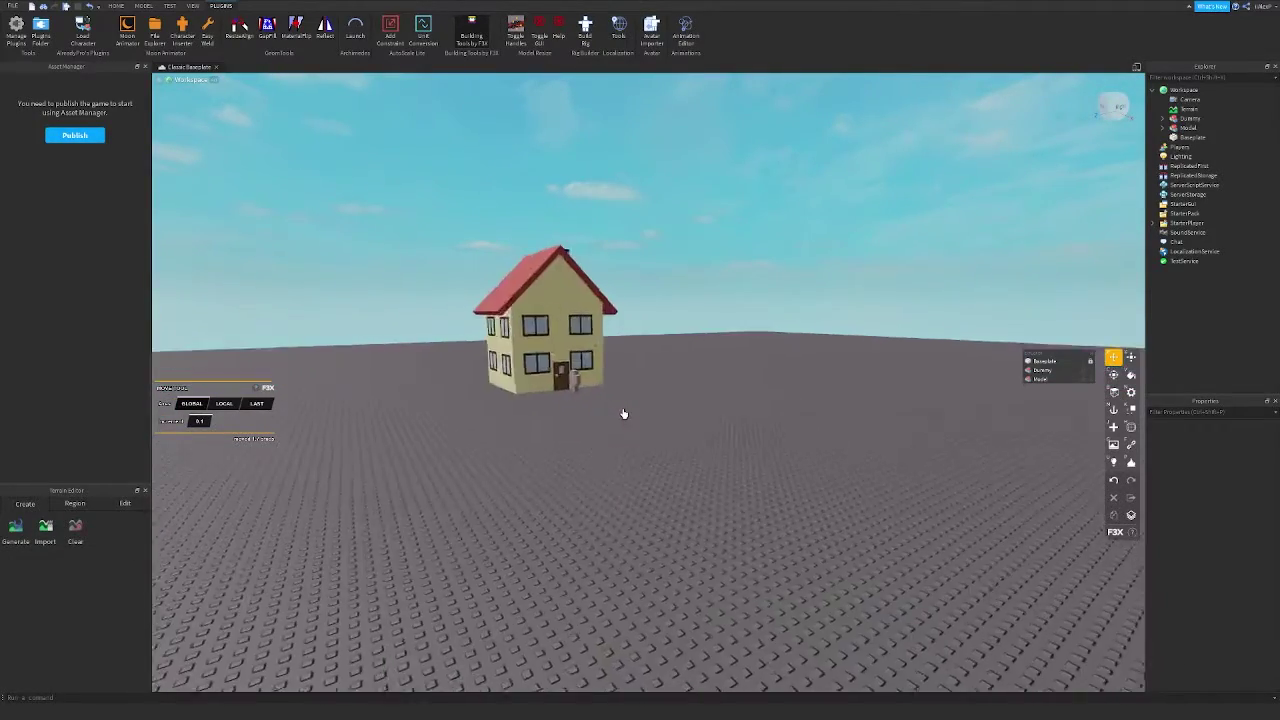
scroll(623, 414, up, 4)
click(623, 410)
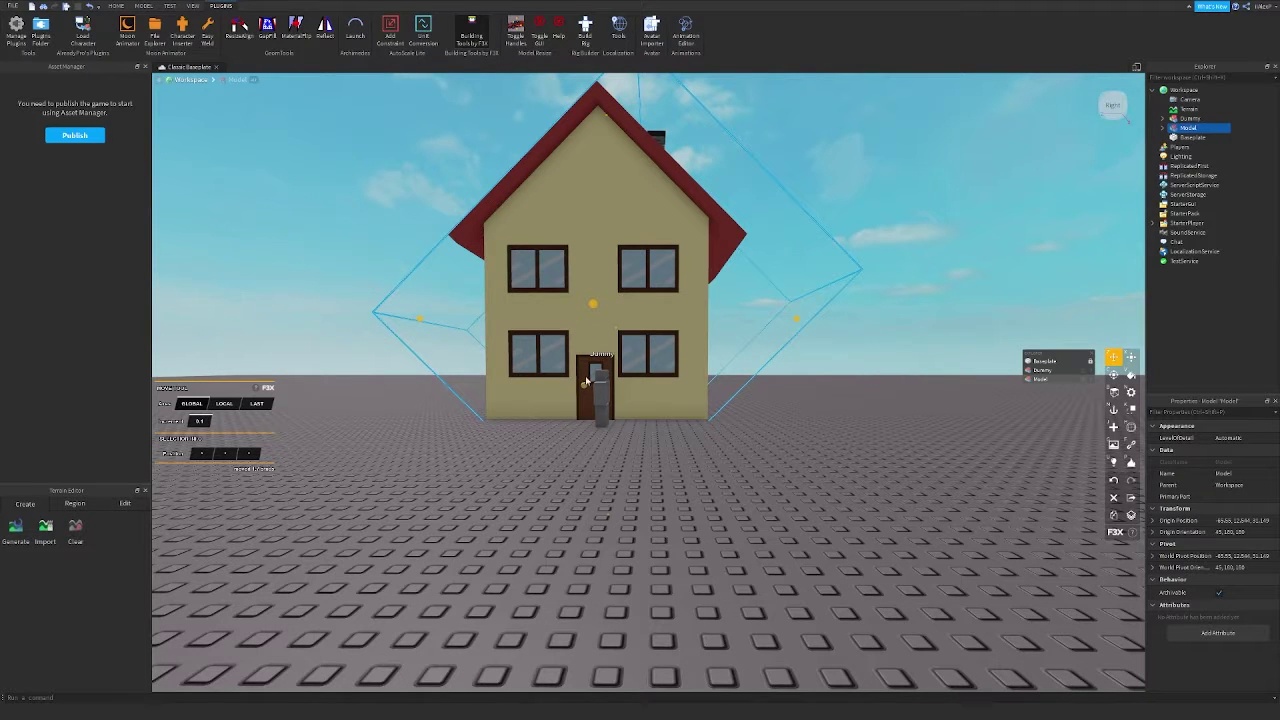
click(811, 354)
scroll(786, 340, up, 6)
scroll(786, 340, down, 8)
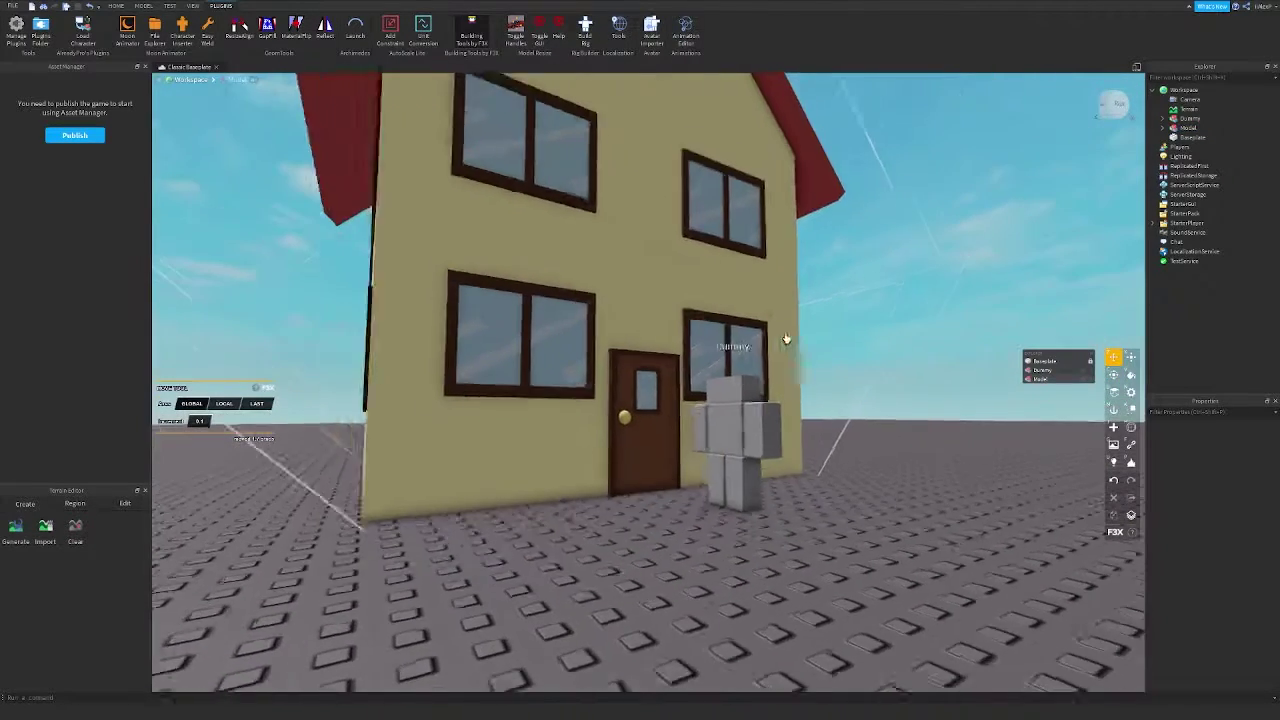
scroll(786, 340, down, 8)
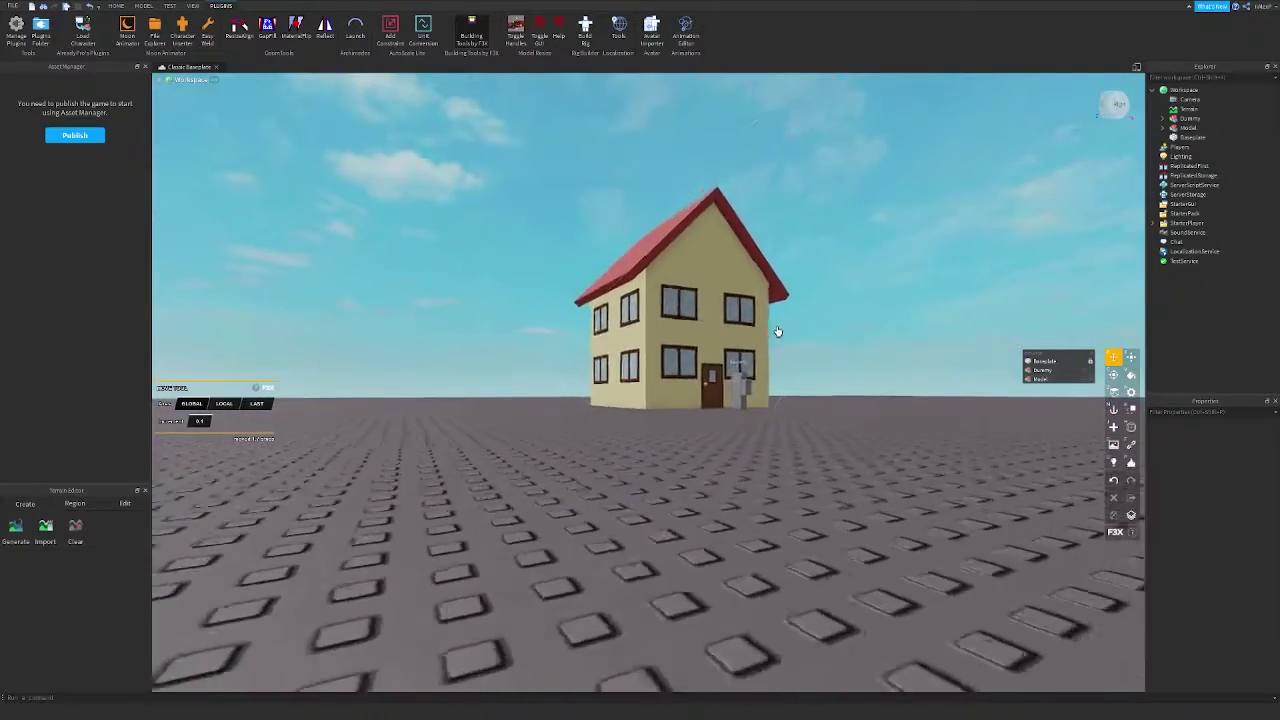
Examine the house's front, windows and door beside the dummy from near and far
scroll(623, 325, up, 6)
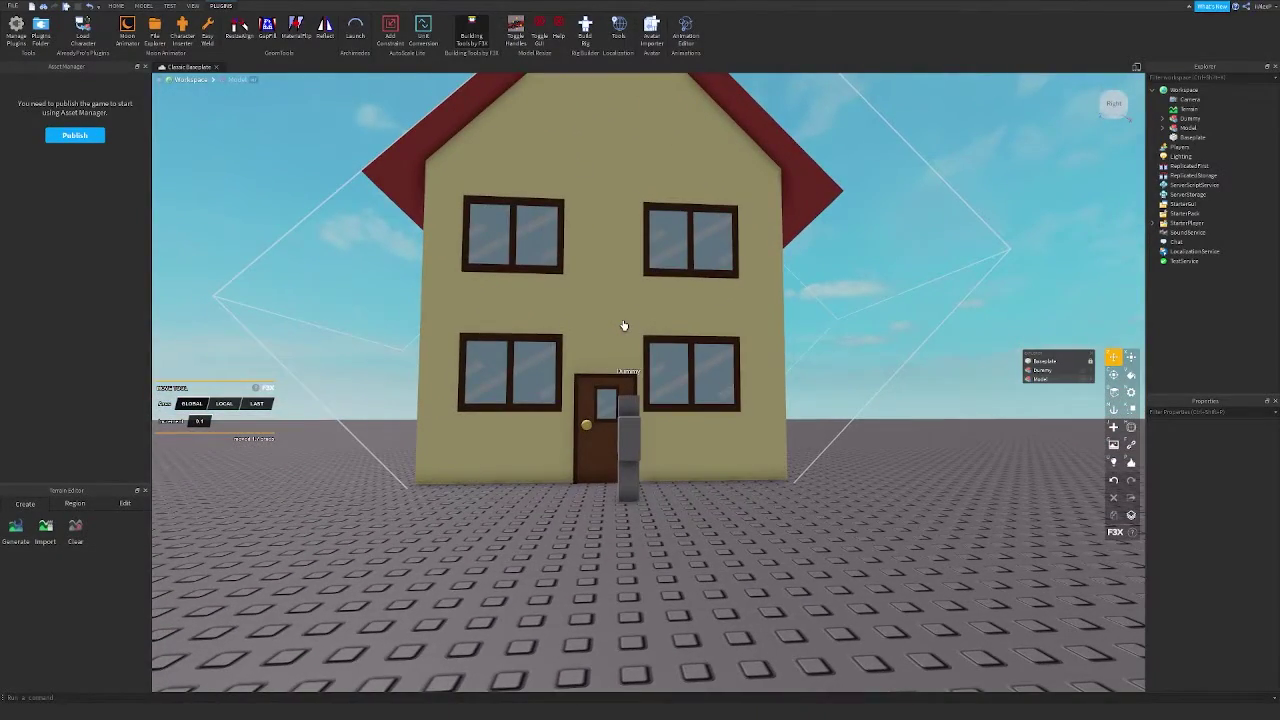
right_drag(624, 326, 623, 328)
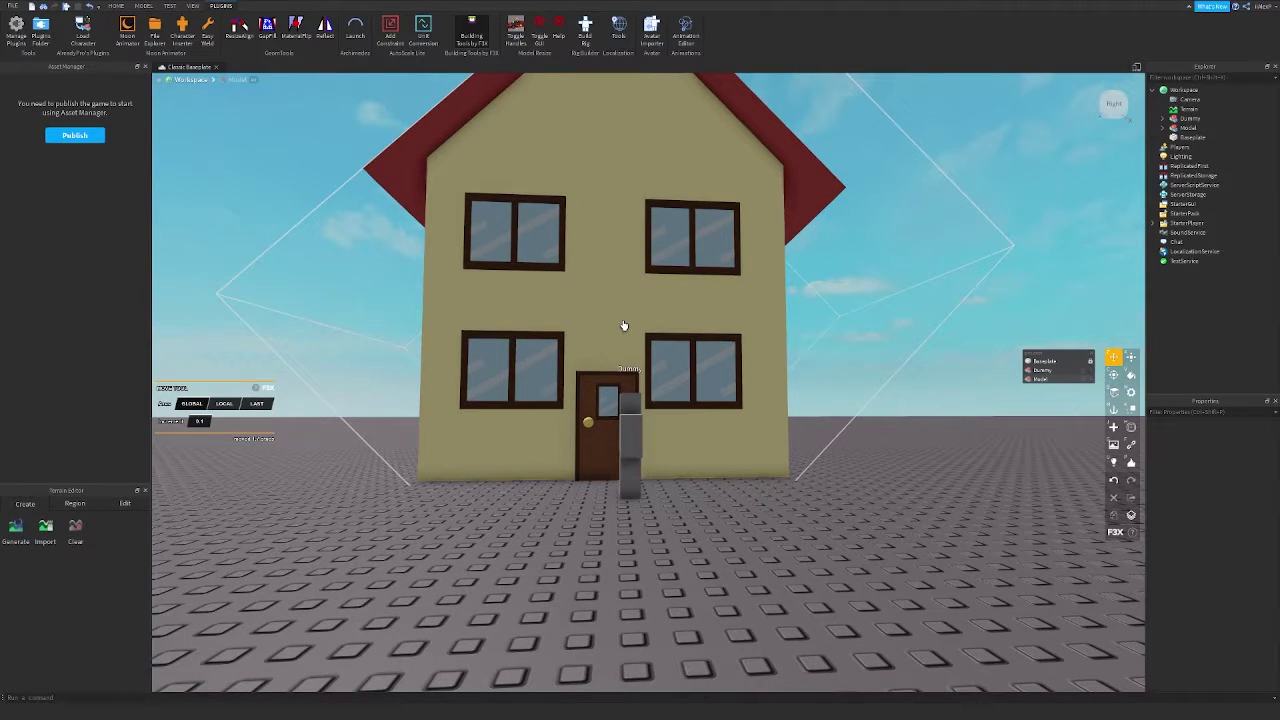
scroll(624, 326, down, 8)
scroll(624, 326, up, 8)
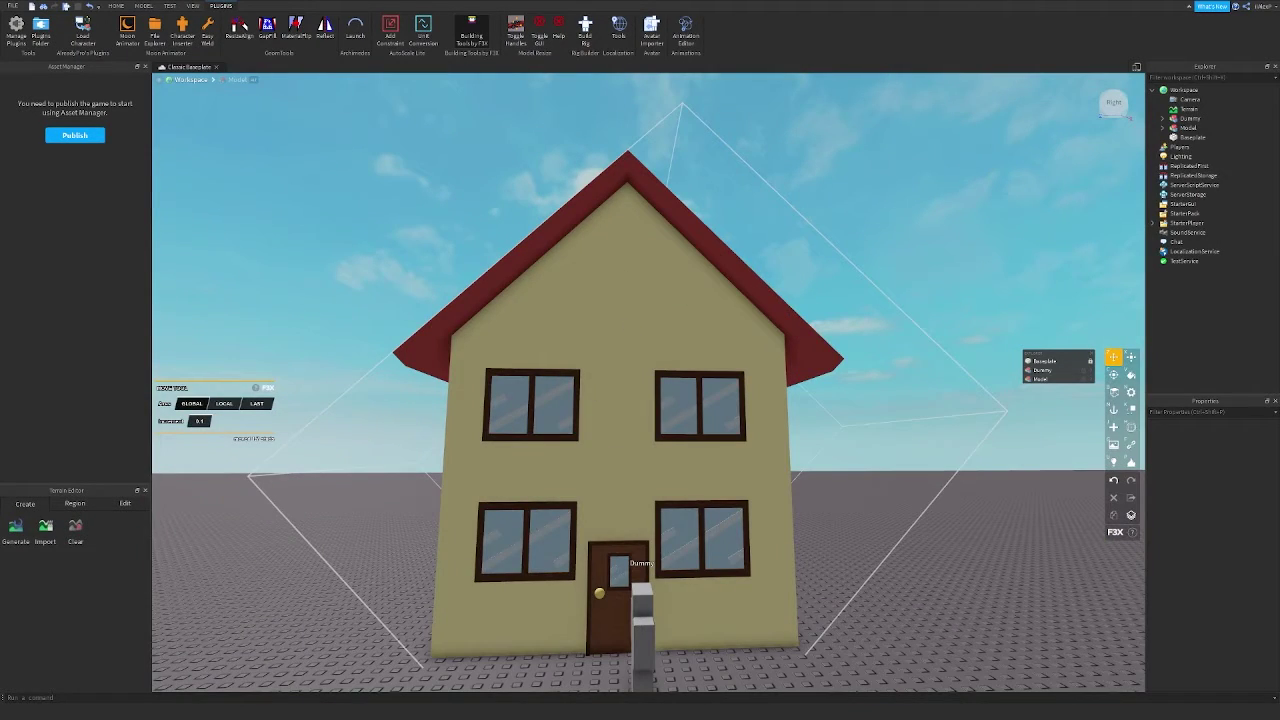
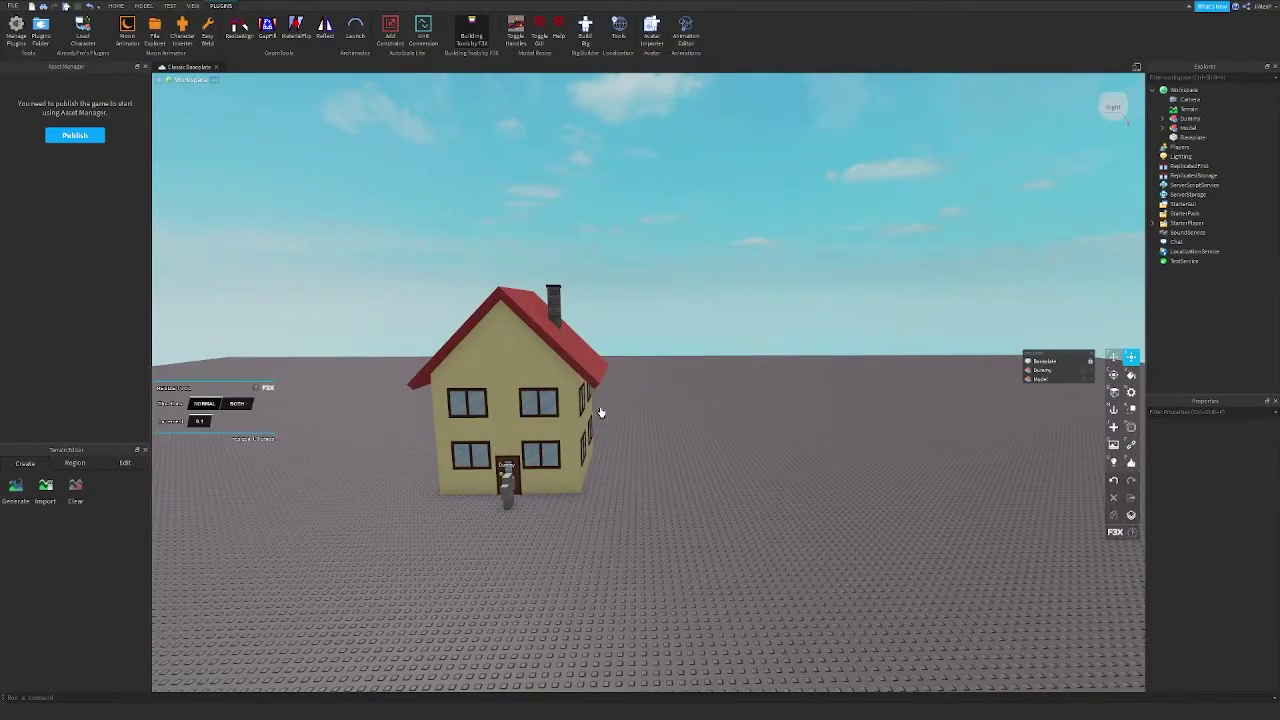
Move the dummy away from the door to the open ground beside the house
key(w)
mouse_move(601, 412)
right_down()
mouse_move(606, 401)
mouse_move(590, 402)
mouse_move(609, 394)
mouse_move(723, 383)
mouse_move(601, 437)
right_up()
key(z)
key(w)
key(s)
key(d)
key(d)
scroll(618, 485, up, 4)
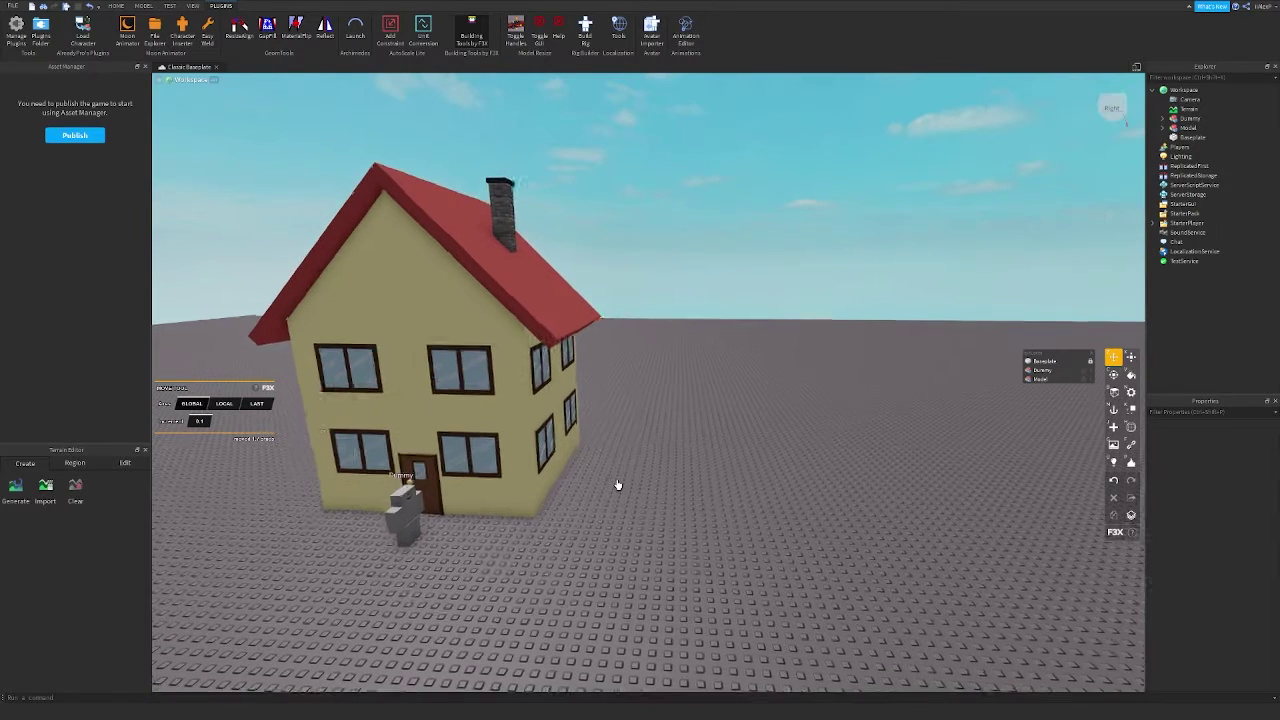
drag(383, 545, 625, 545)
click(804, 456)
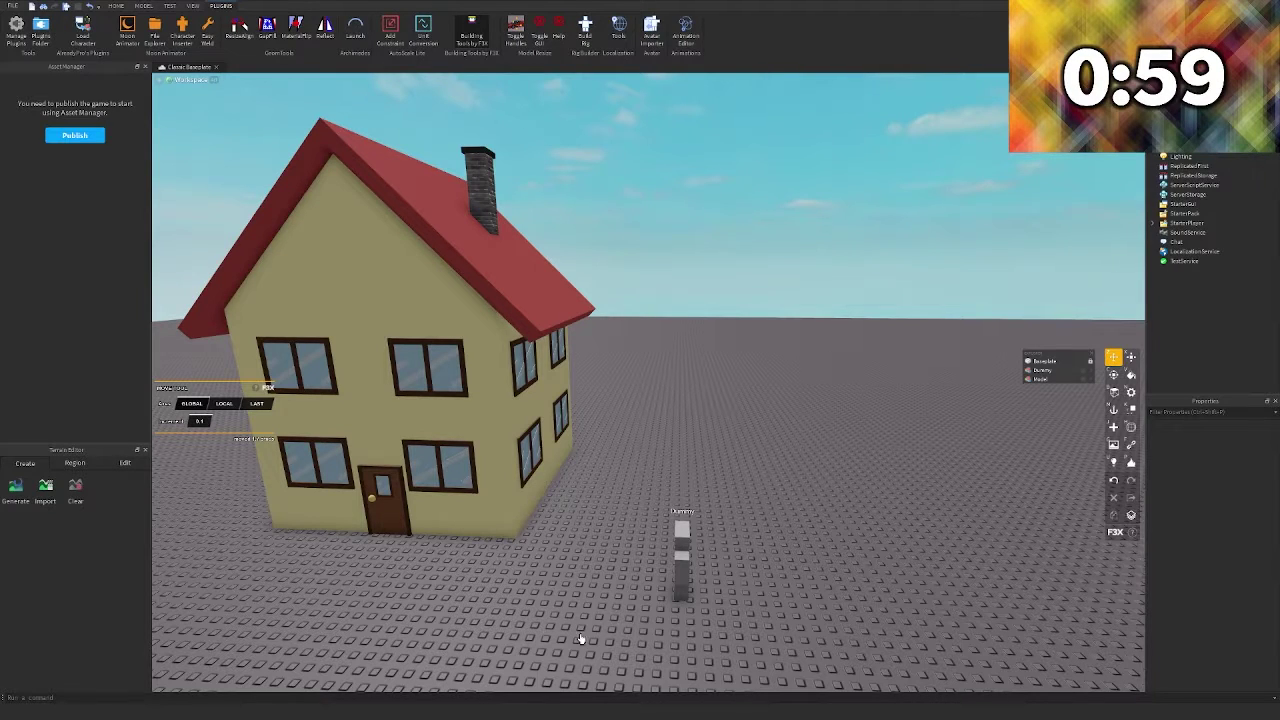
Place a new part on the open baseplate beside the house
right_drag(647, 483, 680, 498)
scroll(647, 483, up, 3)
click(1112, 430)
scroll(871, 477, up, 4)
click(684, 496)
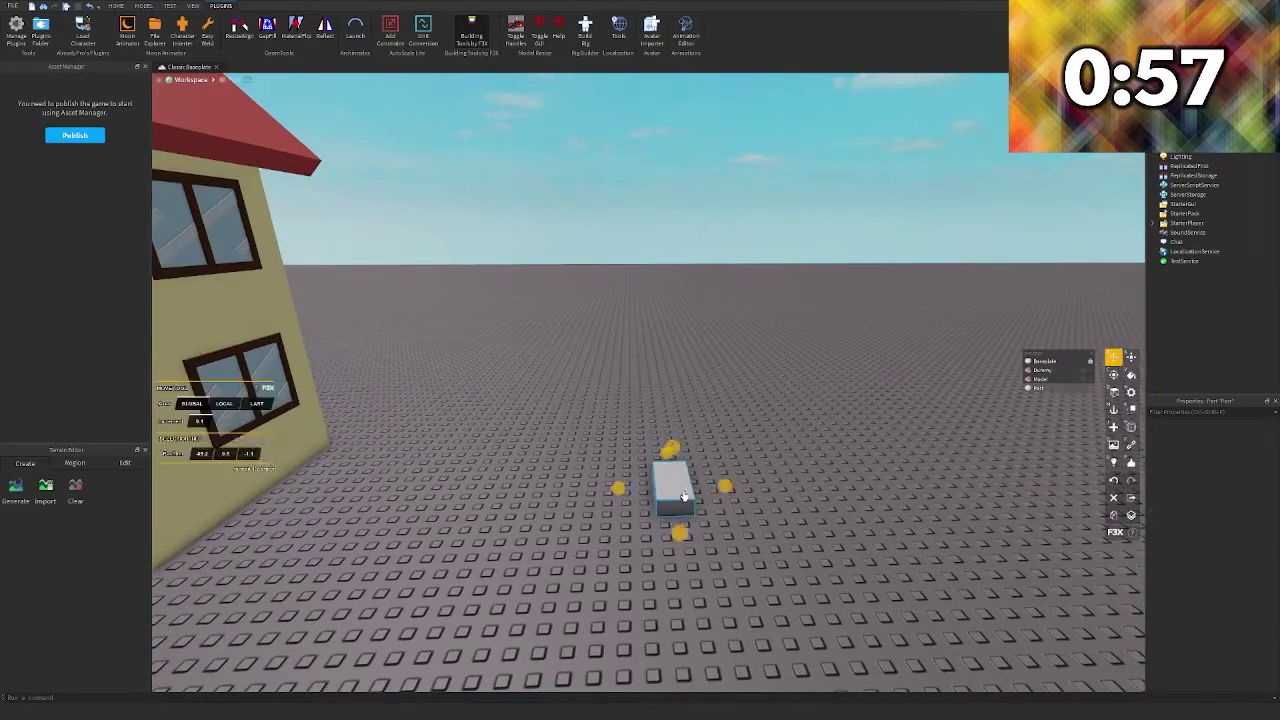
Stretch the new part into a long rectangular building block about 18 studs tall beside the house
key(x)
drag(722, 489, 925, 449)
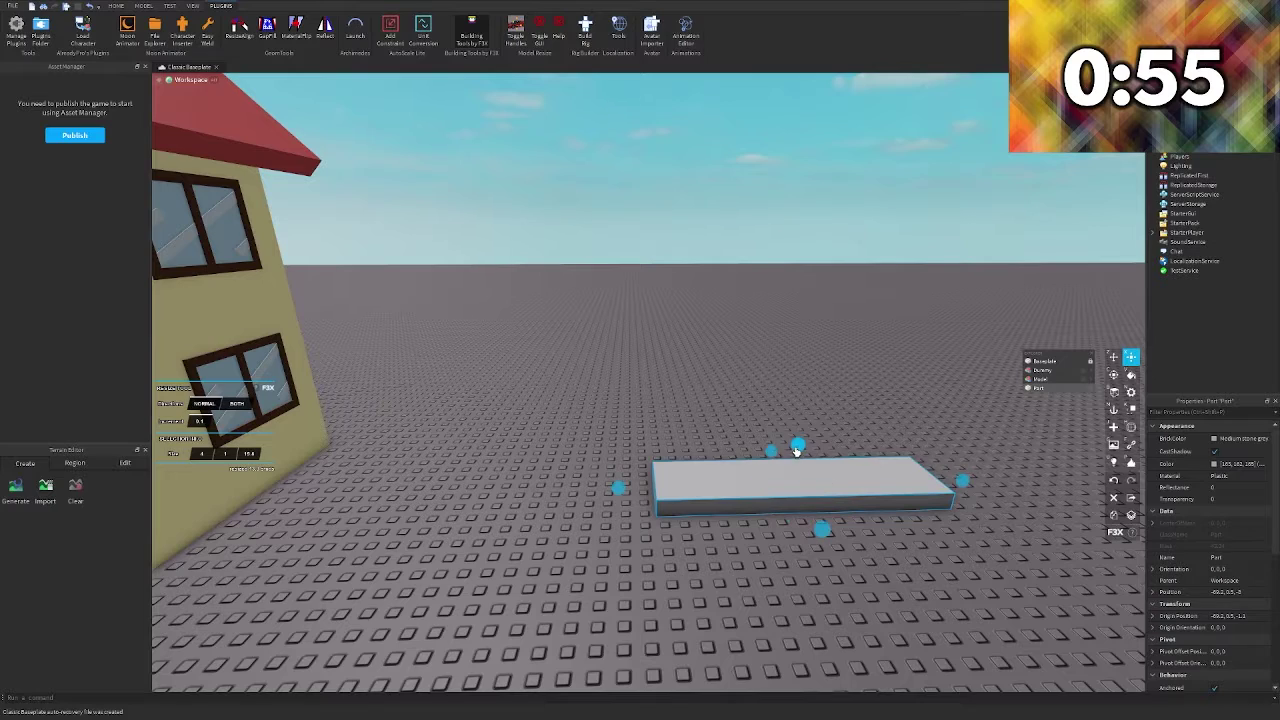
drag(797, 451, 820, 211)
drag(773, 381, 773, 479)
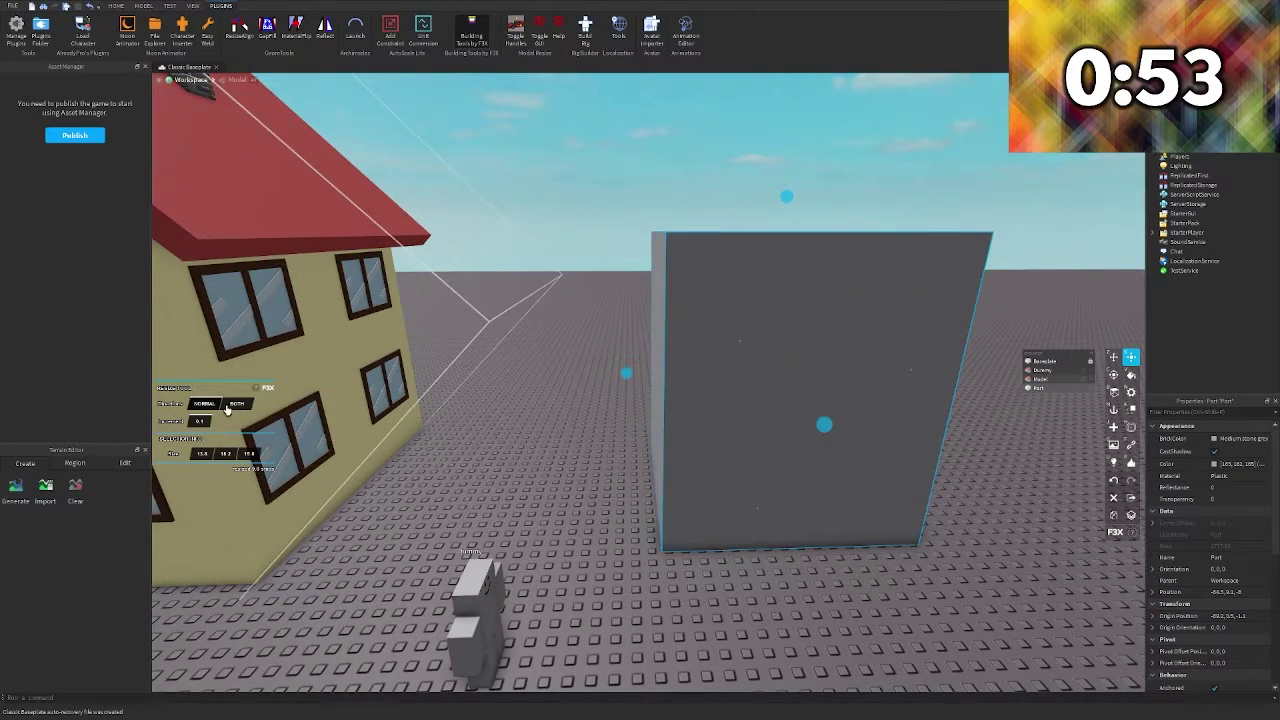
scroll(646, 371, down, 3)
drag(618, 379, 474, 391)
scroll(474, 391, down, 3)
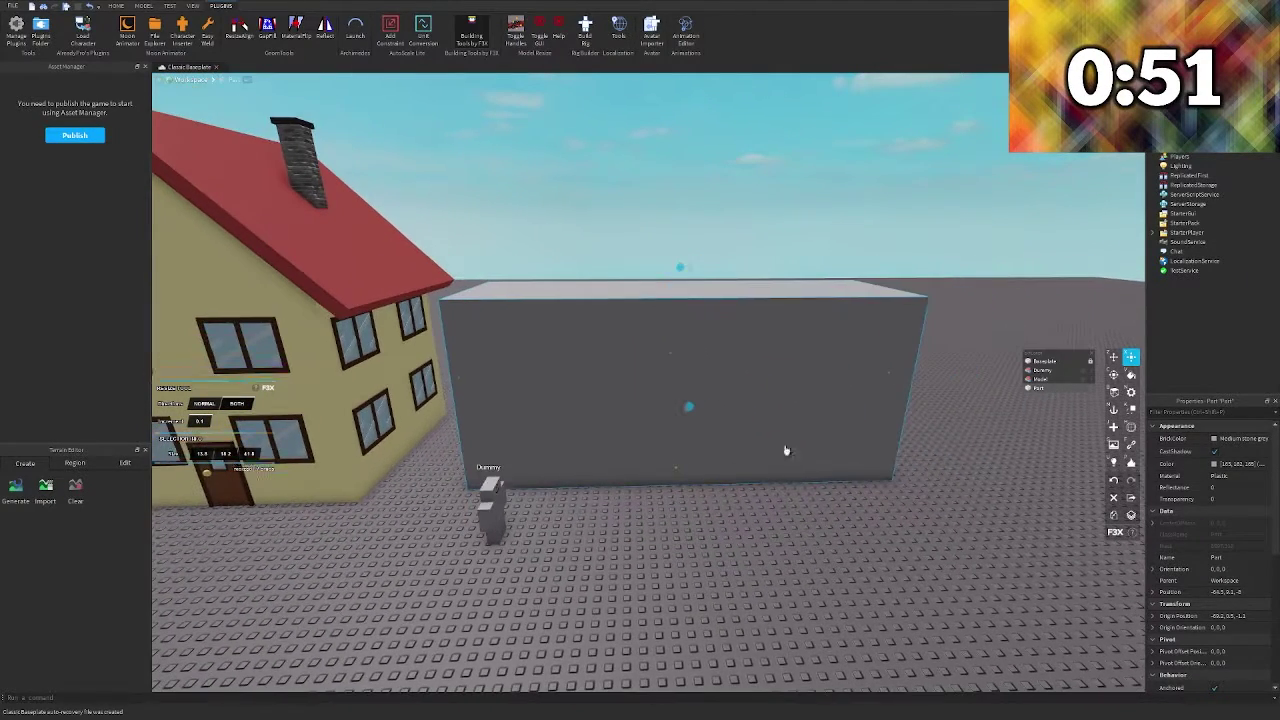
Stack a copy of the building block on top and flatten it into a thin roof slab
key(z)
drag(674, 471, 688, 314)
key(x)
right_drag(686, 309, 282, 369)
scroll(282, 369, down, 2)
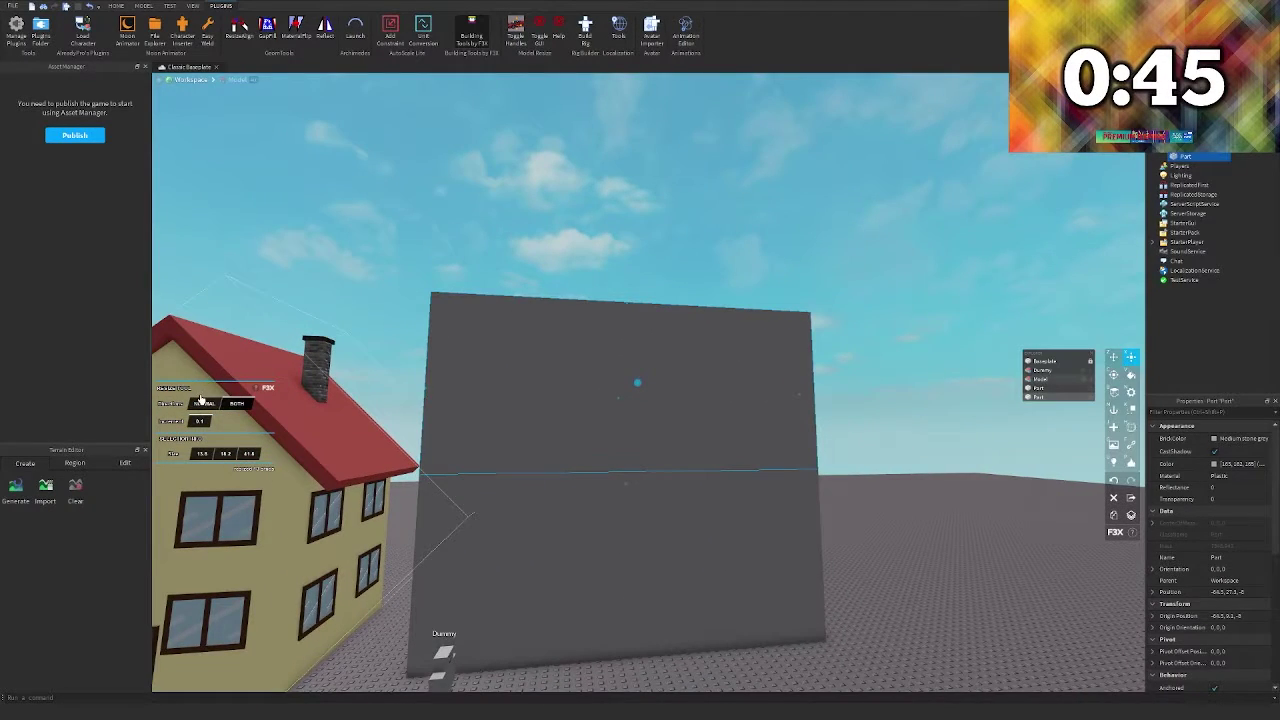
drag(632, 308, 628, 429)
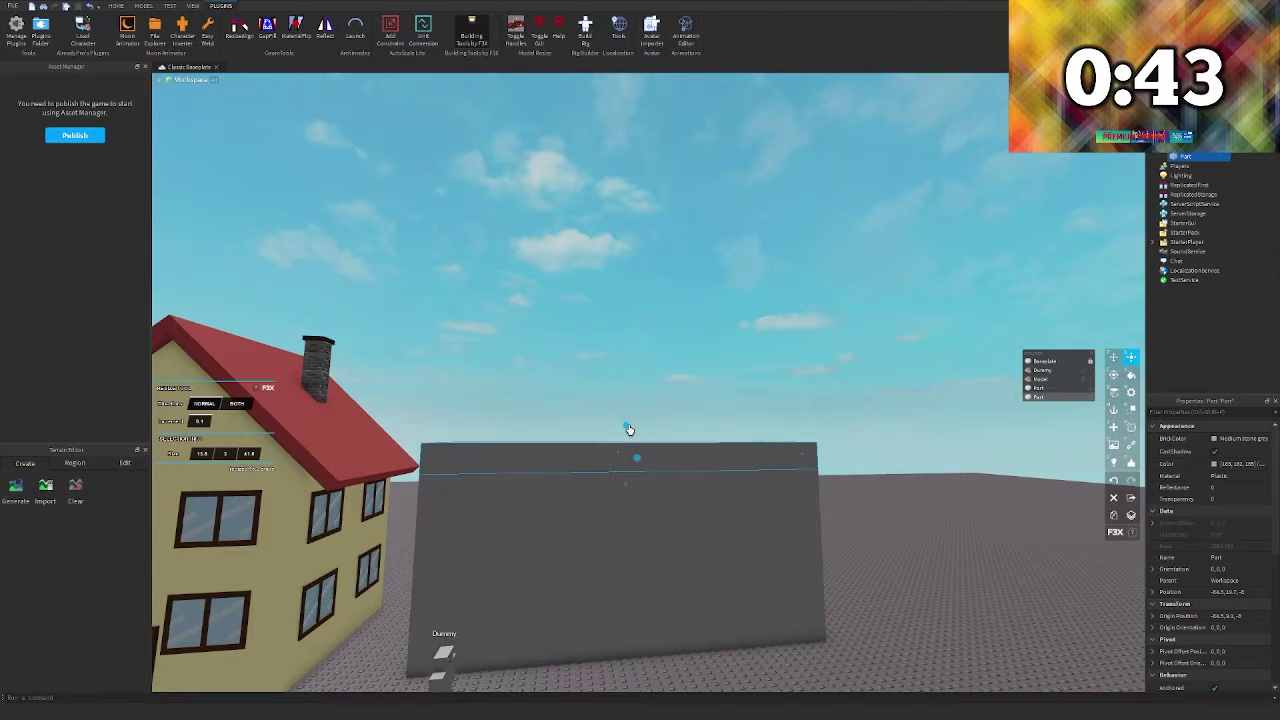
Widen the roof slab in both horizontal directions so that it overhangs the walls on all sides
key(a)
right_drag(628, 429, 637, 426)
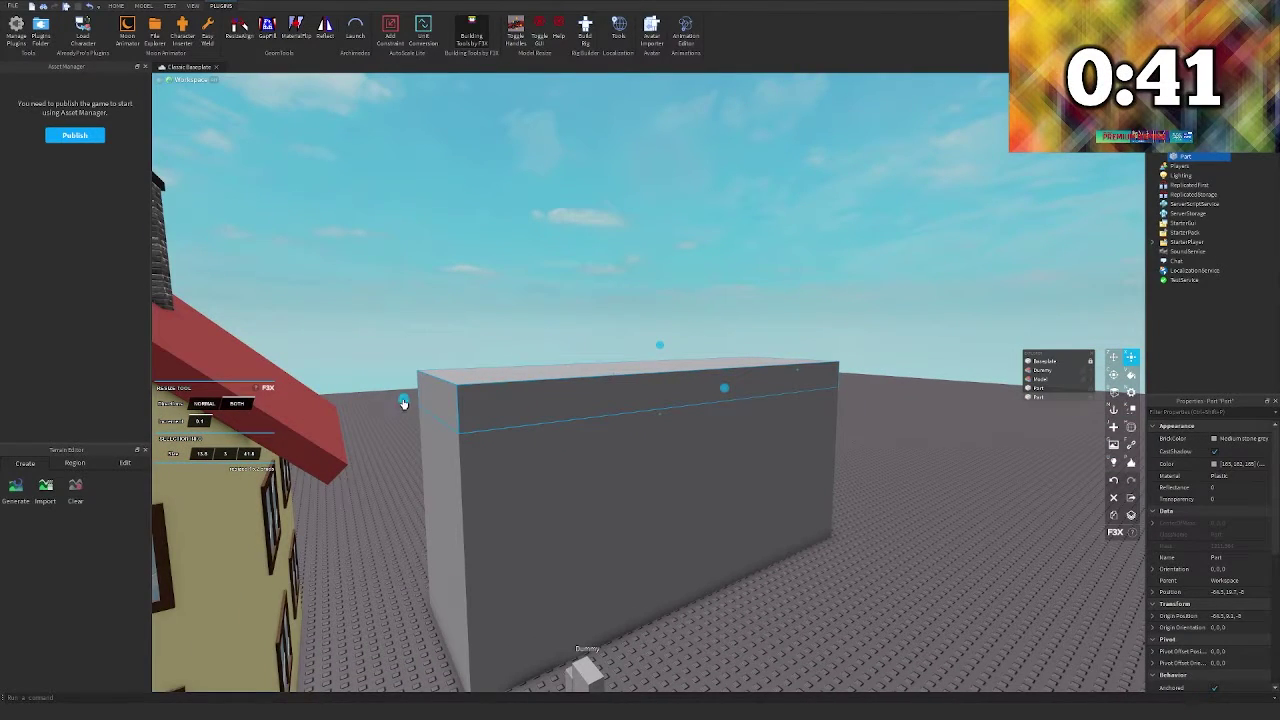
drag(403, 403, 384, 405)
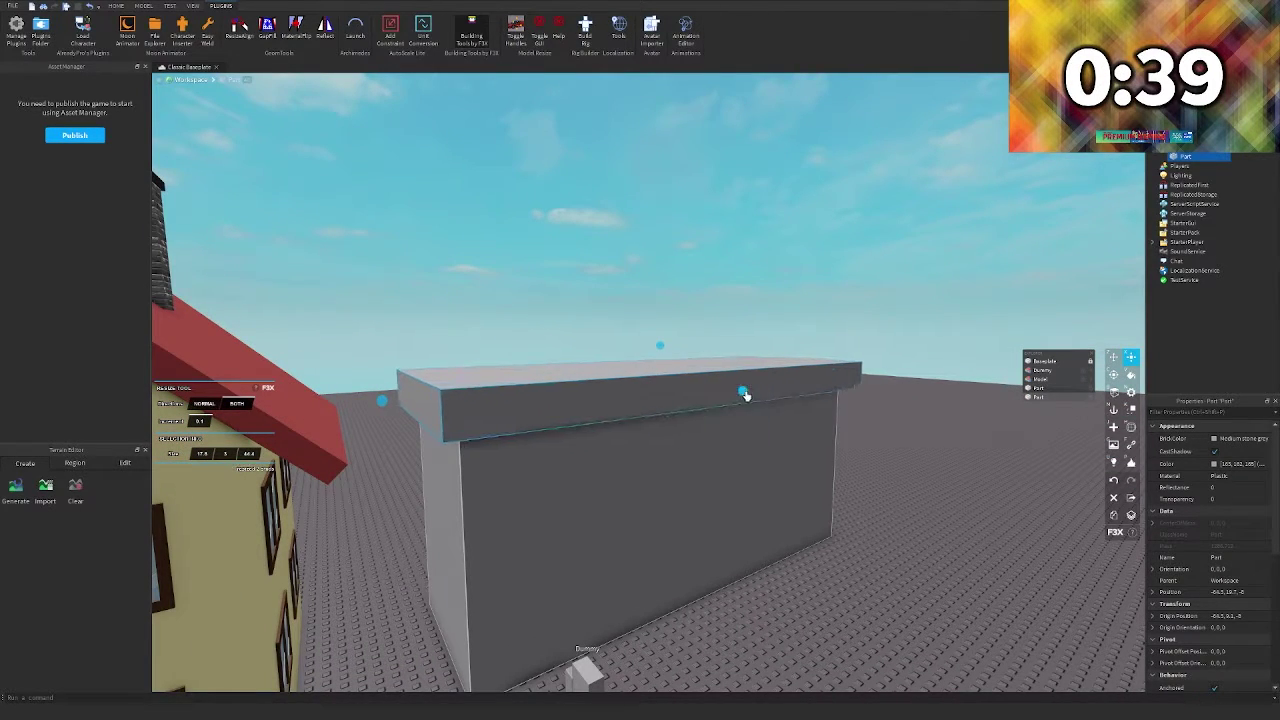
Paint the roof slab Tawny and give it the Brick material
click(1129, 376)
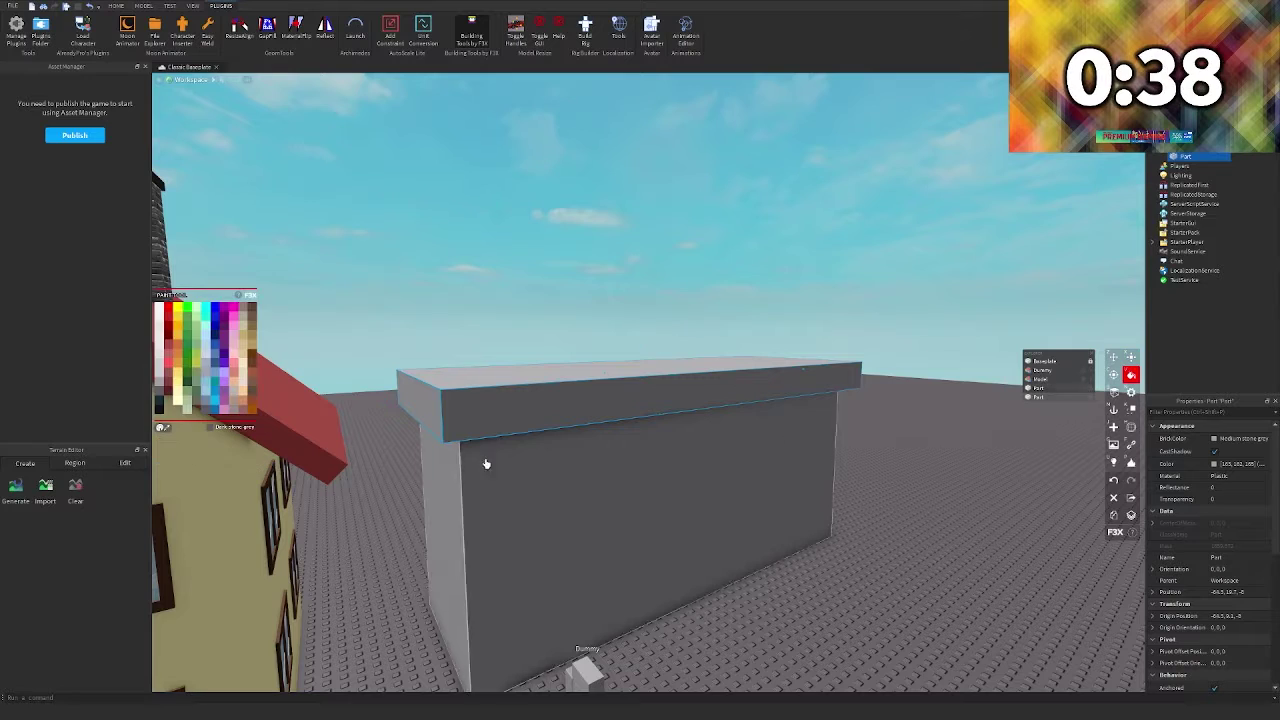
click(167, 380)
click(1131, 392)
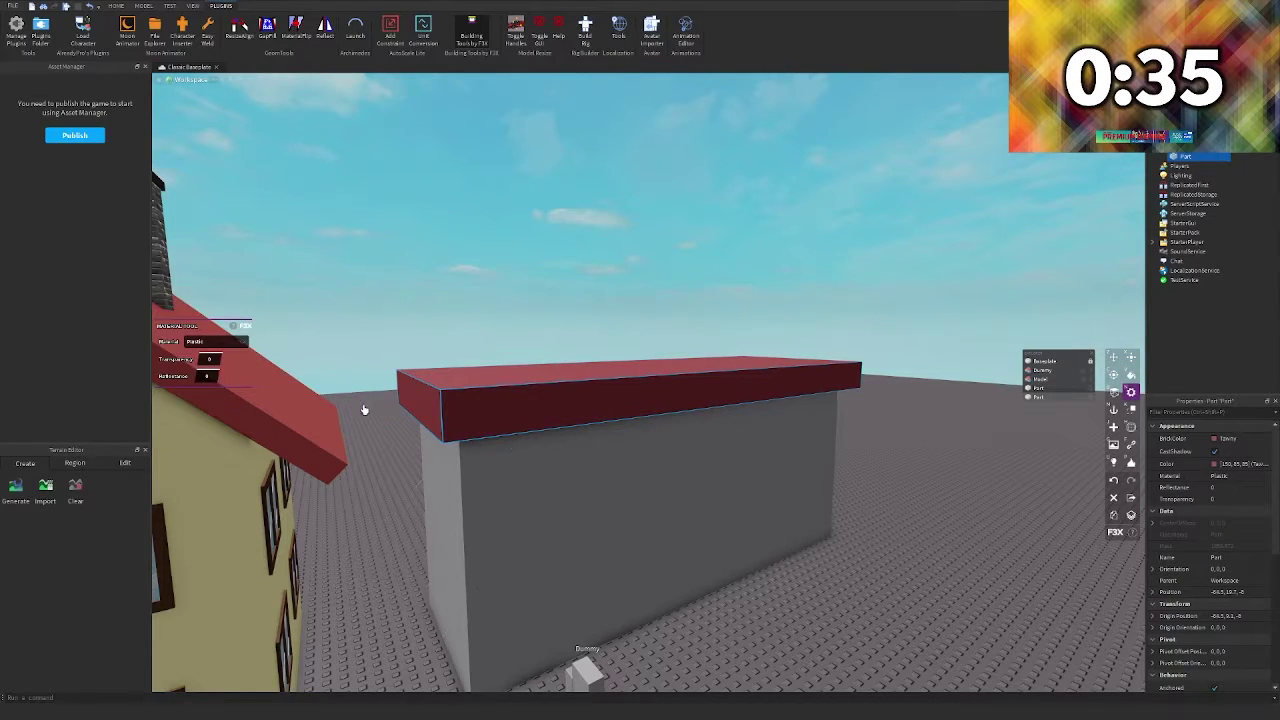
click(211, 341)
click(202, 357)
Set the material of the building's main block to Concrete
key(z)
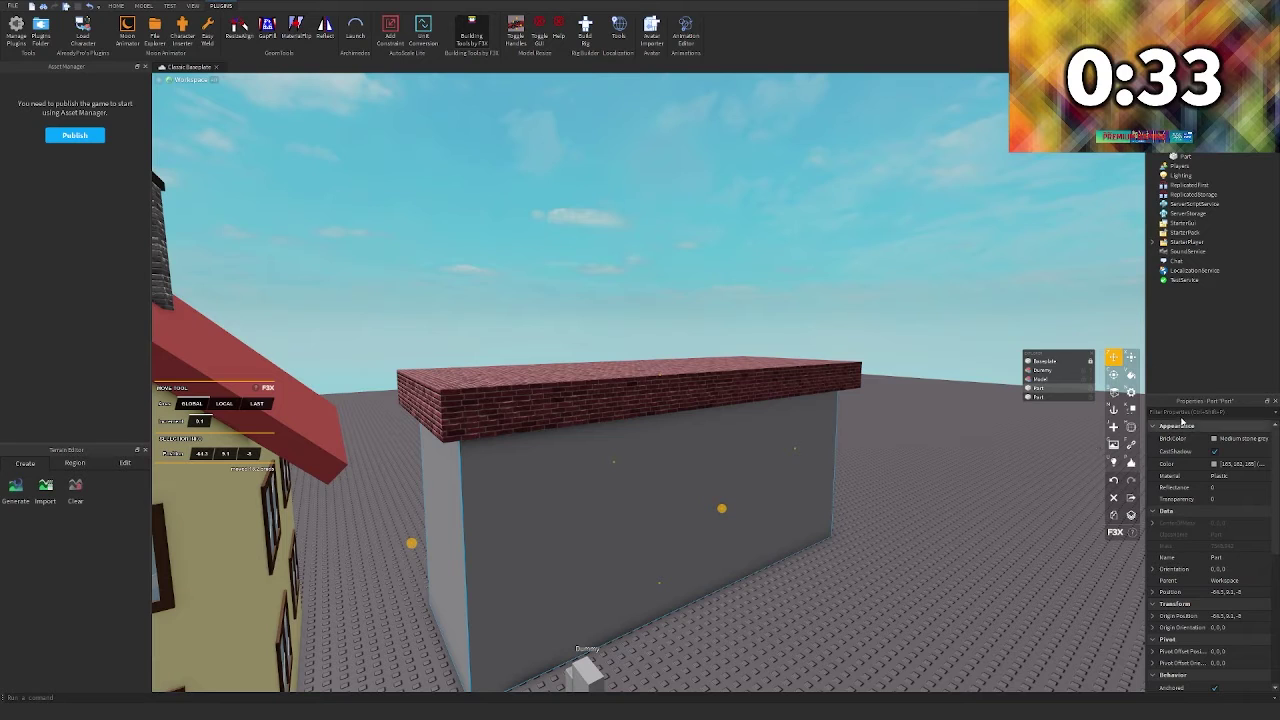
click(1131, 392)
click(210, 342)
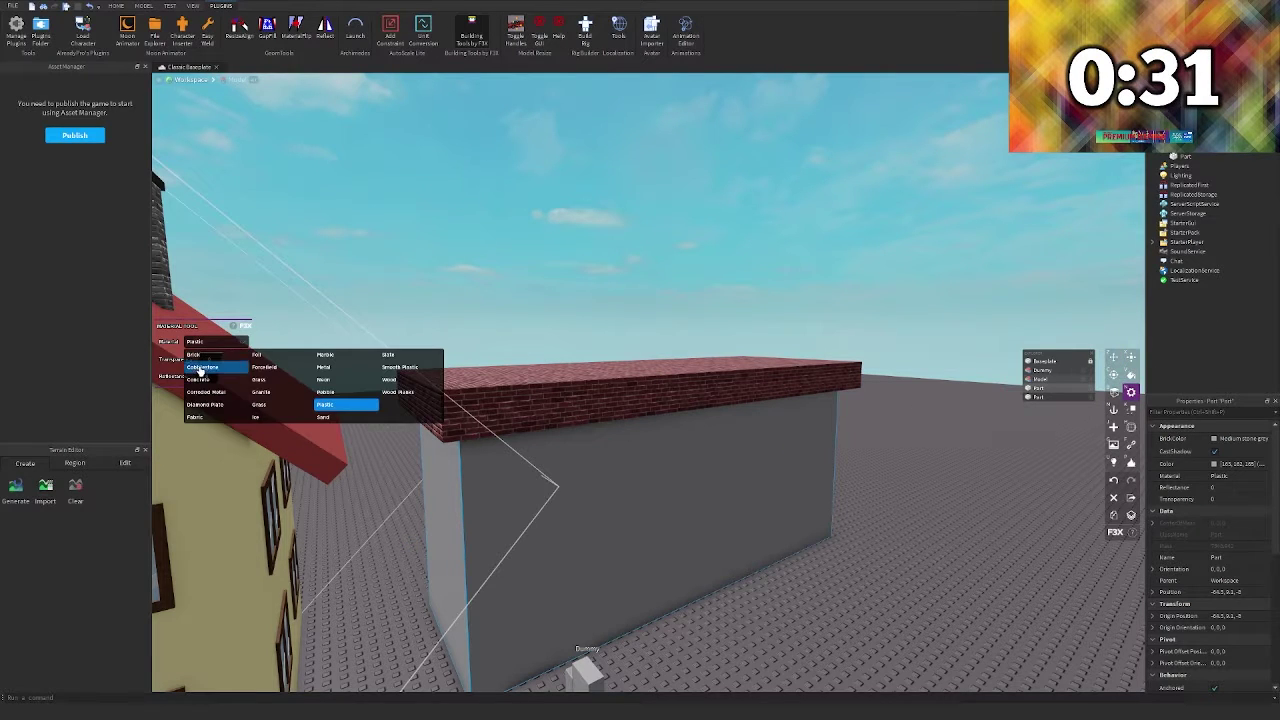
click(198, 371)
Duplicate the concrete block and offset the copy slightly forward from the front wall
key(d)
right_drag(889, 469, 839, 472)
key(z)
key(s)
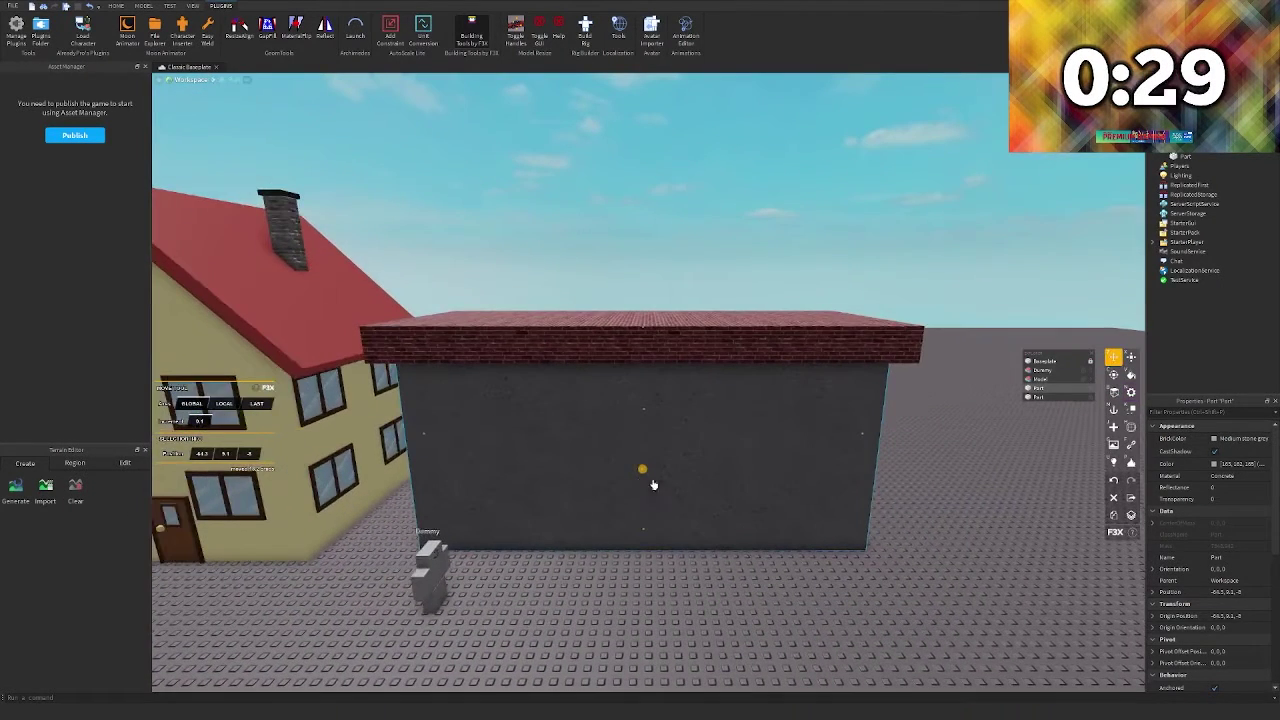
drag(645, 476, 650, 489)
key(x)
key(a)
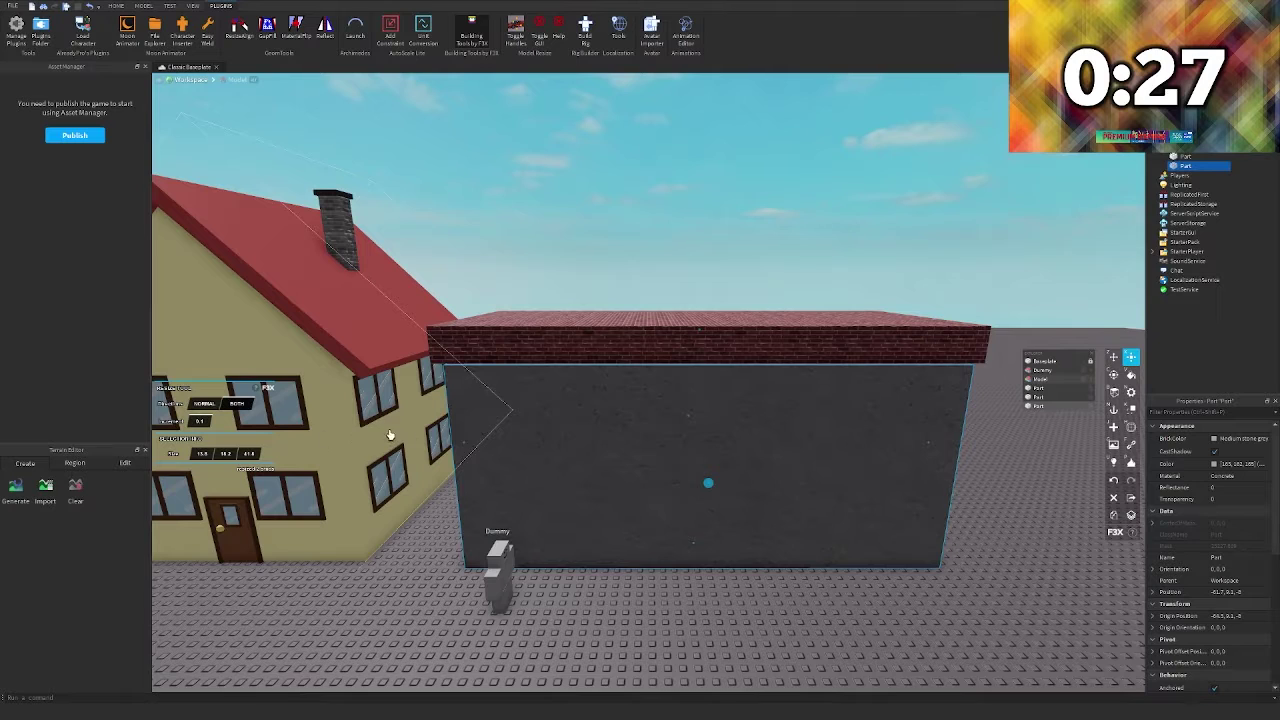
Shrink the copied block in width and height and thin it to a rectangular window panel on the front wall
drag(473, 445, 618, 449)
right_drag(647, 446, 646, 446)
key(a)
key(w)
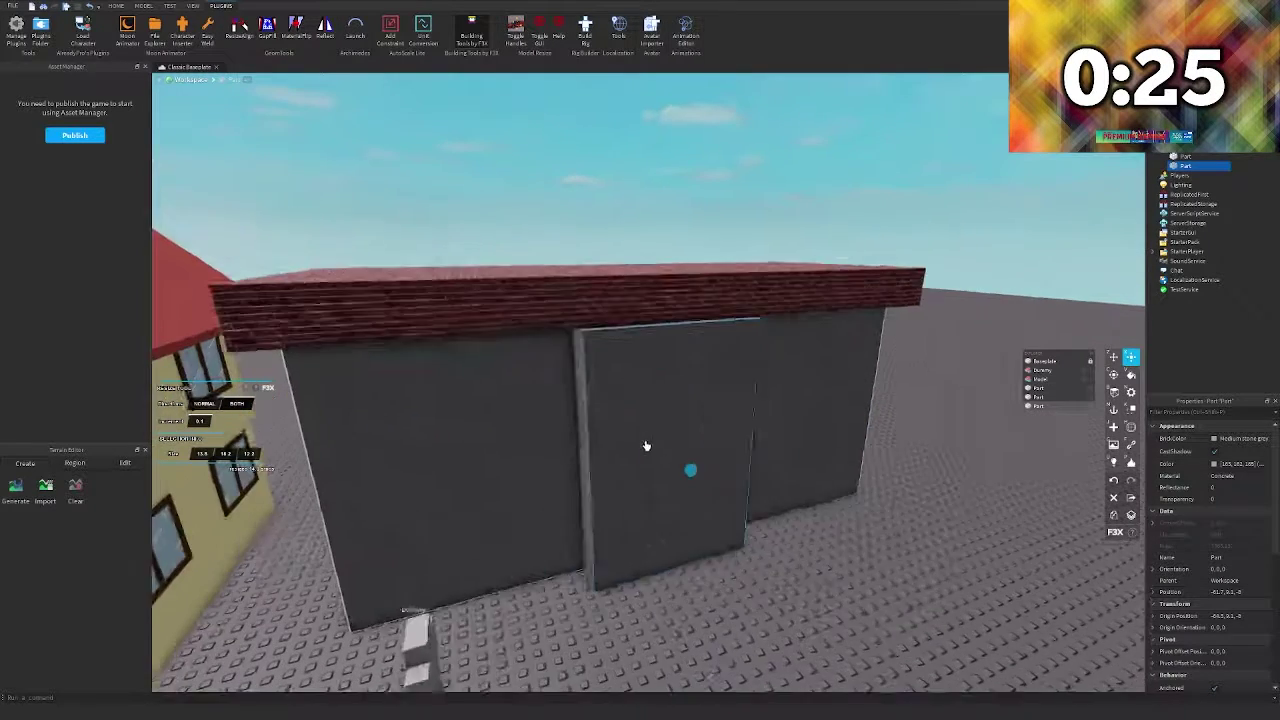
drag(765, 255, 690, 385)
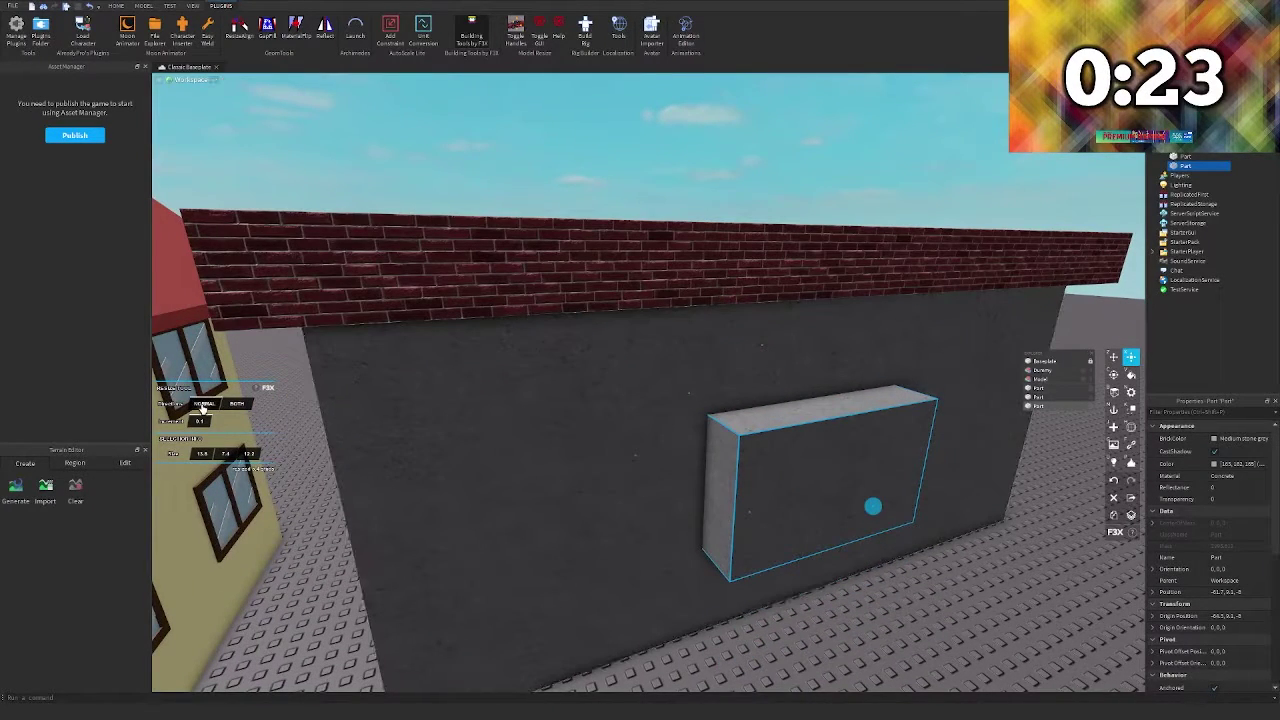
drag(855, 496, 864, 481)
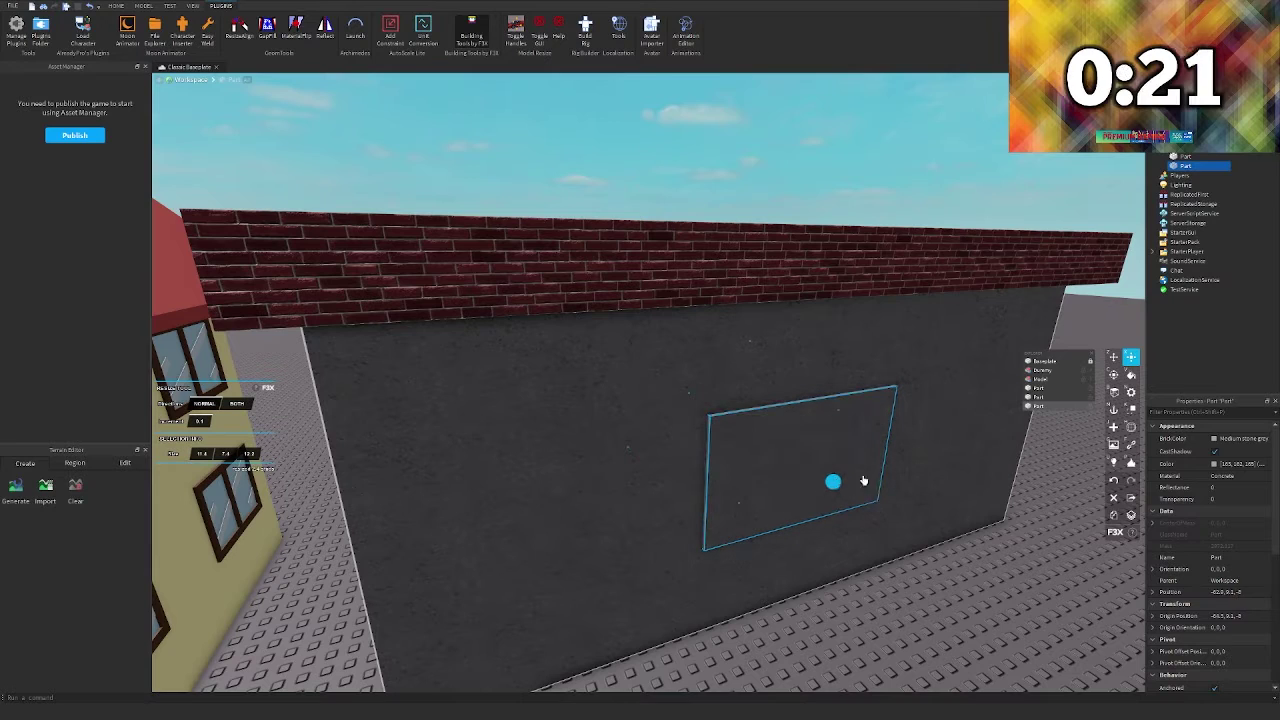
Paint the window panel Light blue and give it the Marble material
click(1131, 376)
click(206, 352)
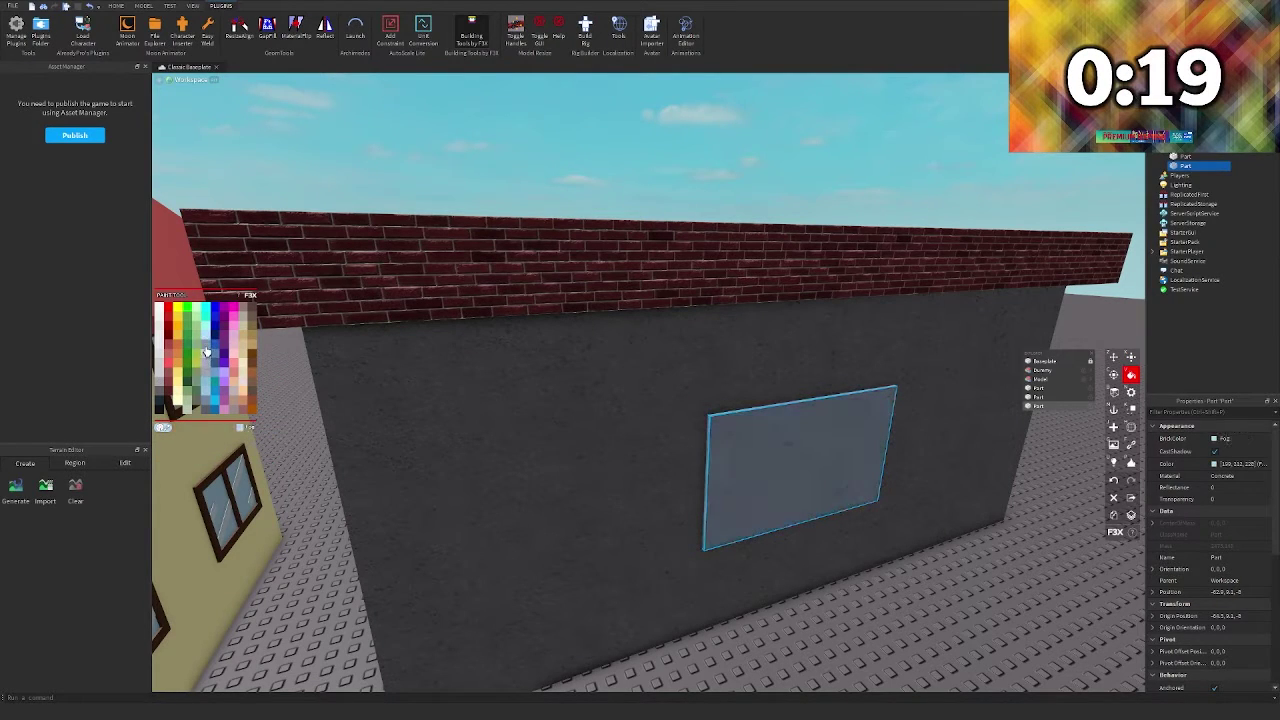
click(1131, 393)
click(241, 348)
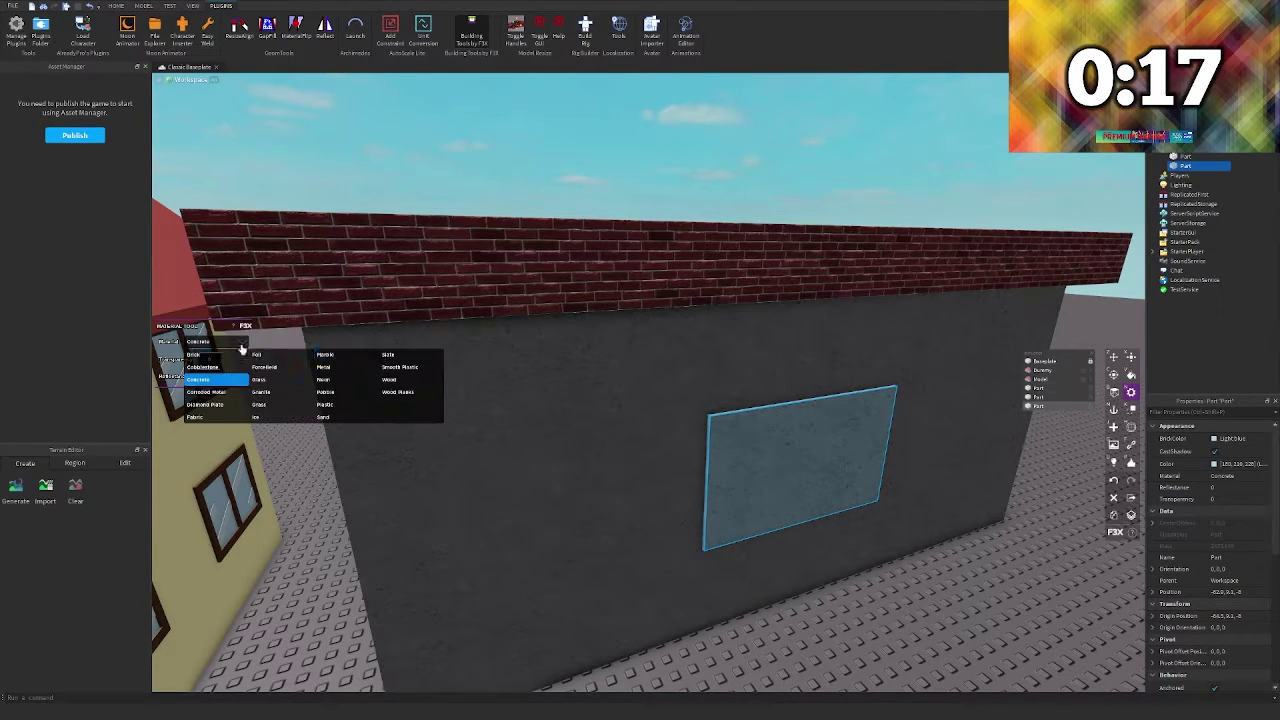
click(334, 364)
Position the window panel near one end of the front wall and place a duplicate near the other end
key(z)
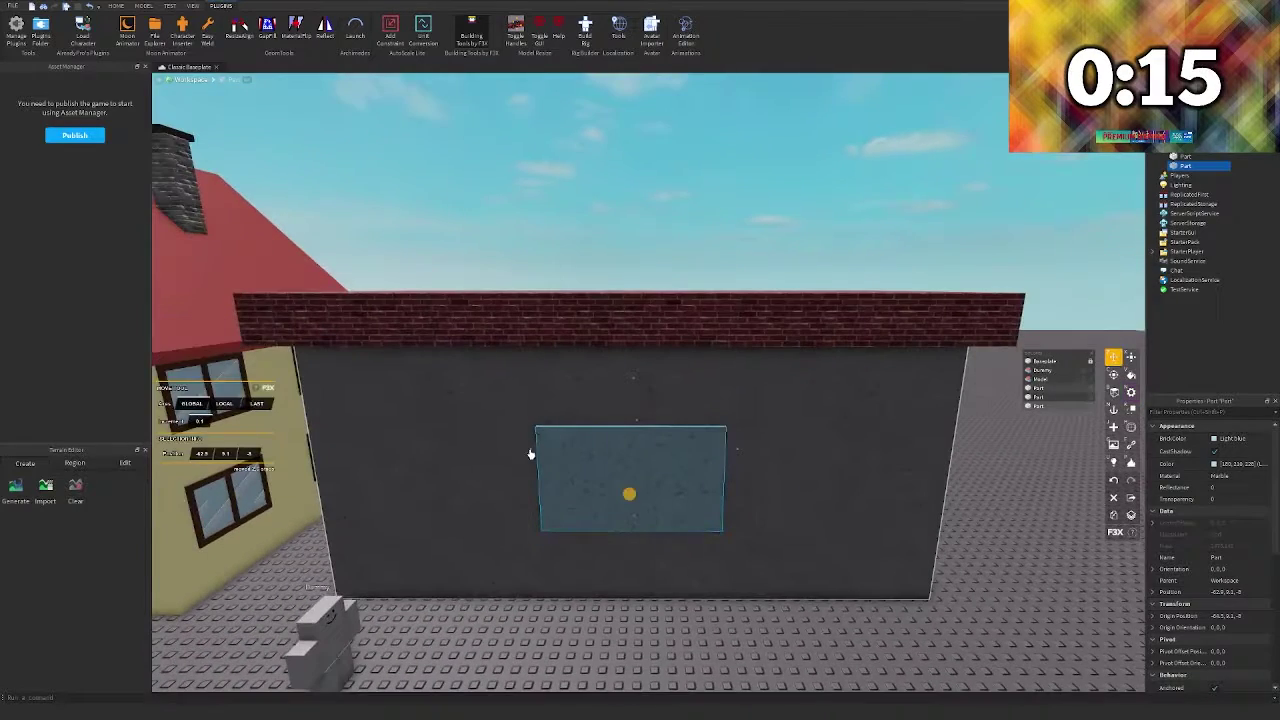
drag(533, 456, 713, 441)
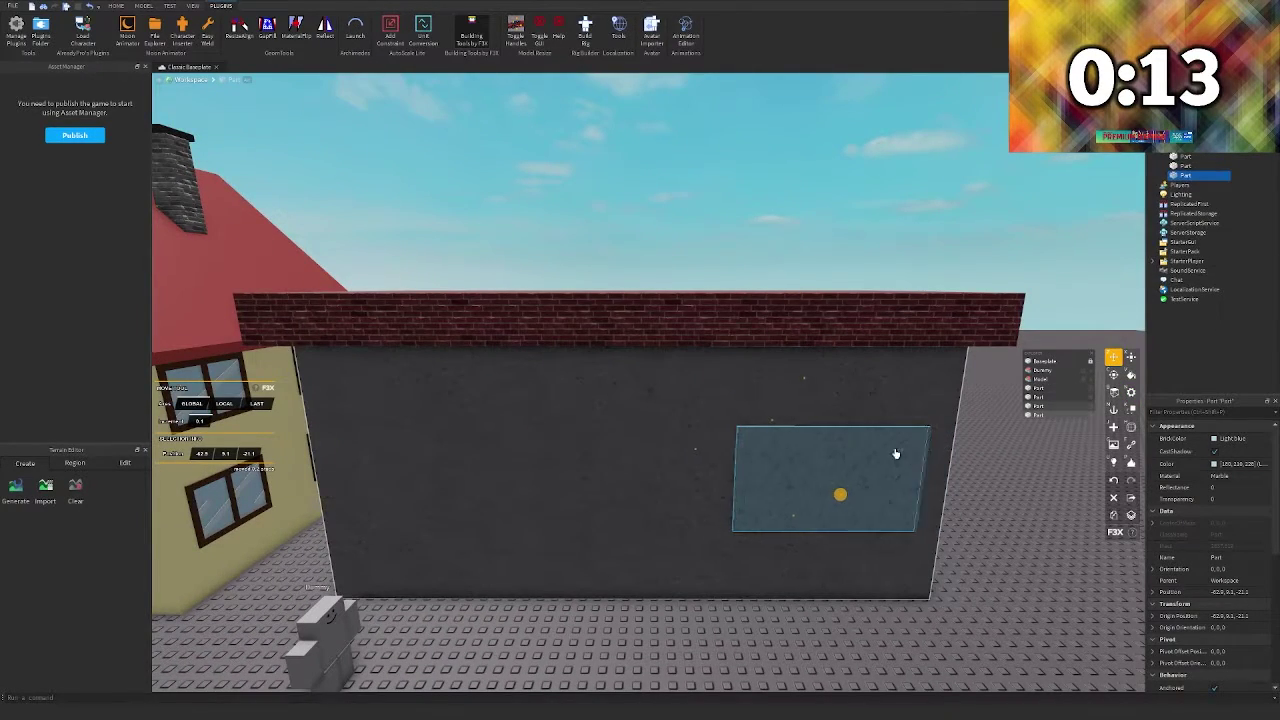
drag(896, 453, 668, 456)
key(a)
key(s)
click(860, 634)
Place a new part on the ground at the front wall, midway between the two windows
right_drag(897, 454, 930, 480)
key(w)
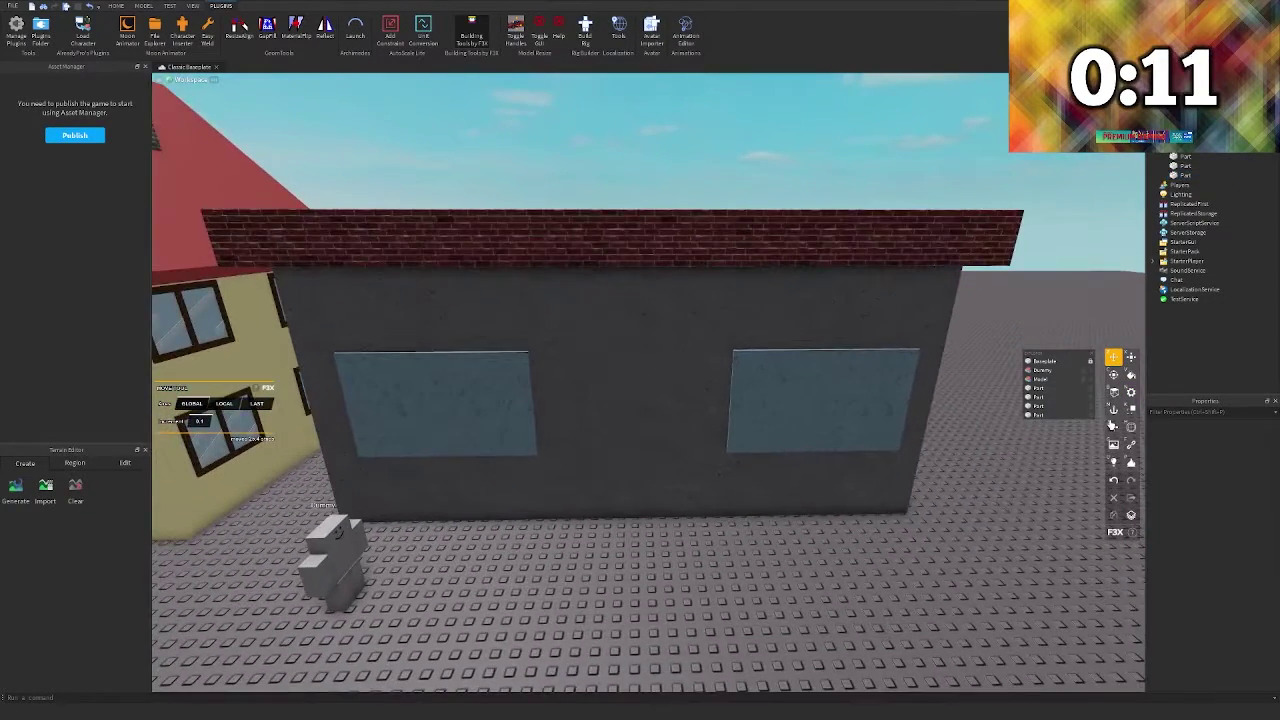
key(j)
scroll(654, 514, up, 2)
click(606, 563)
Resize the new part into a door shape and push it into the front wall so it sits nearly flush
key(x)
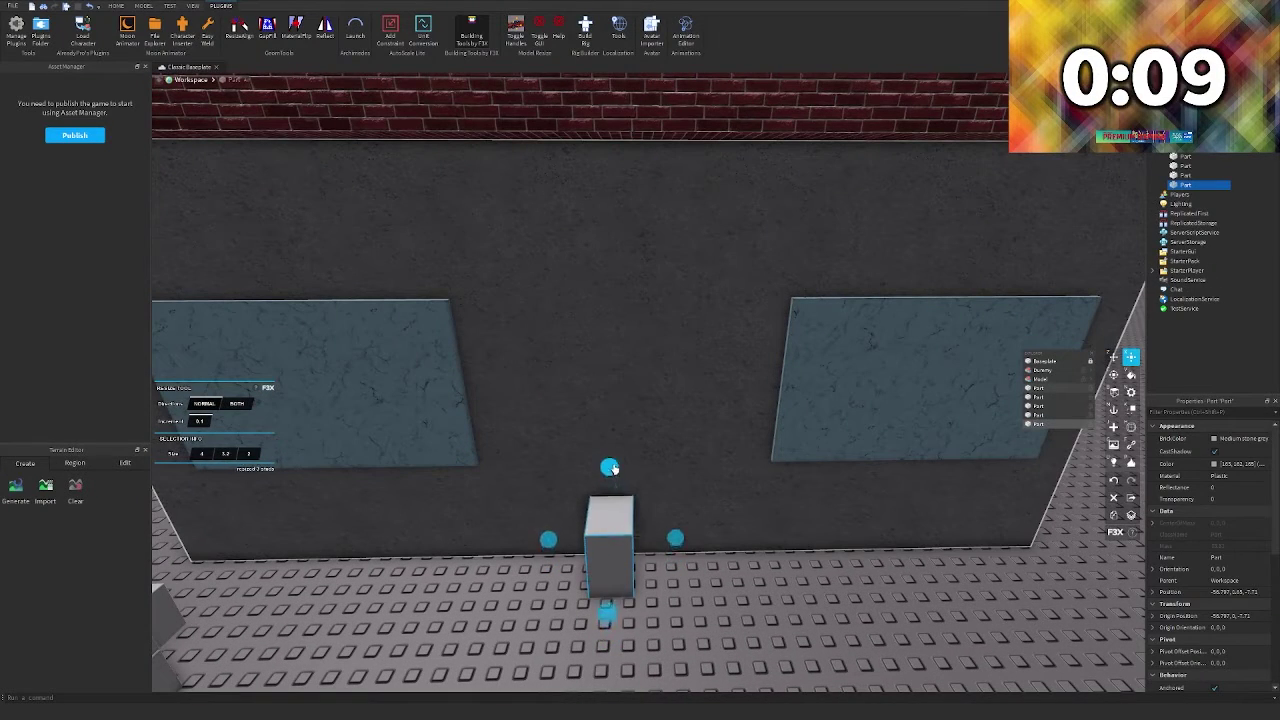
drag(678, 530, 730, 528)
key(z)
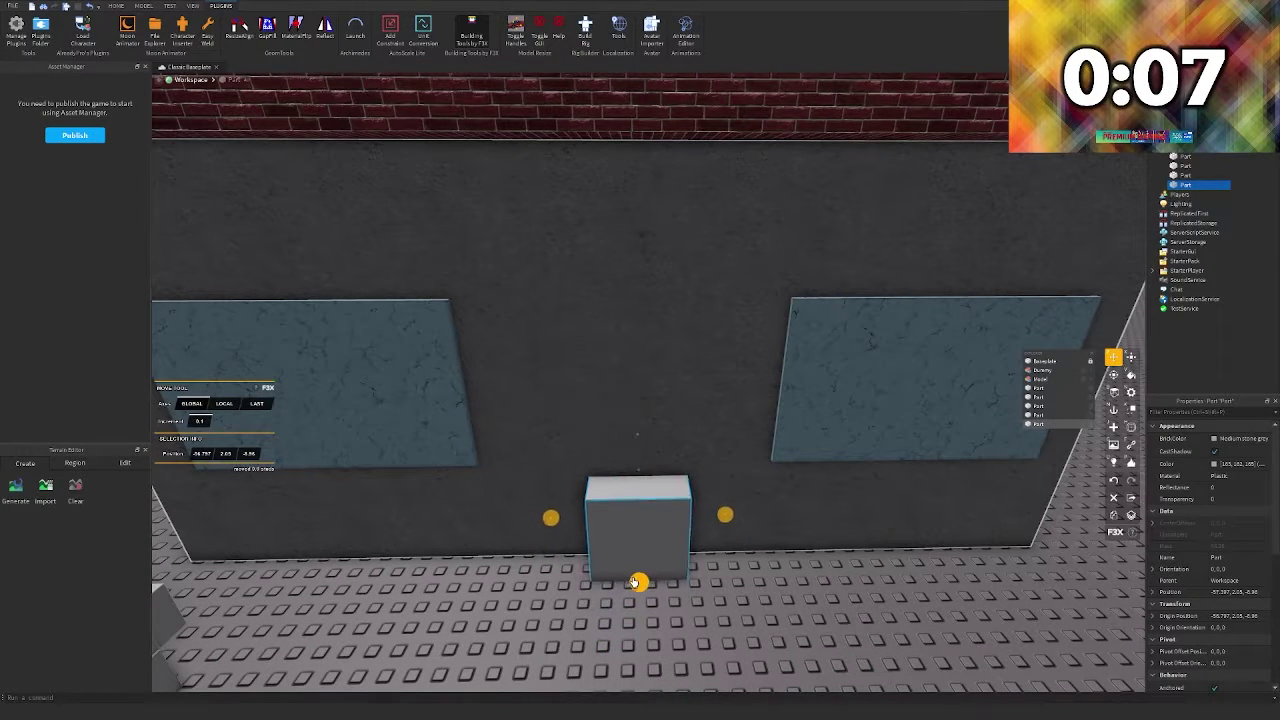
drag(634, 581, 632, 560)
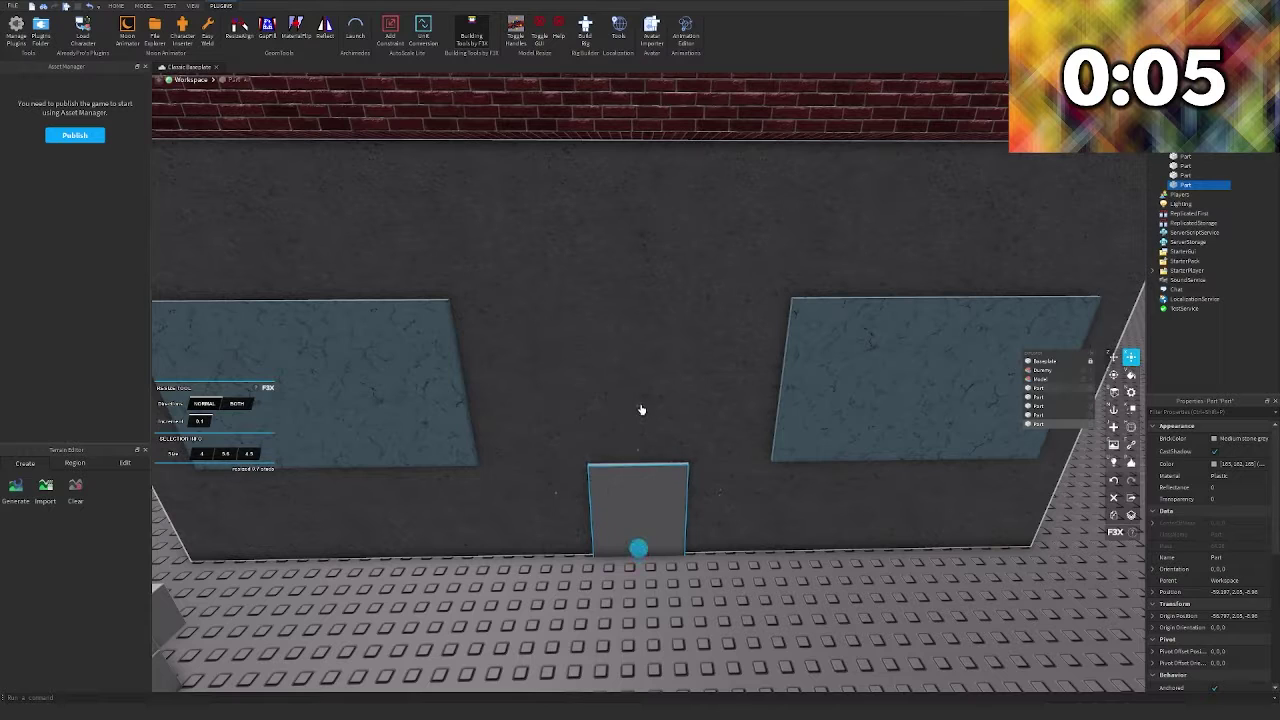
key(z)
scroll(646, 392, down, 6)
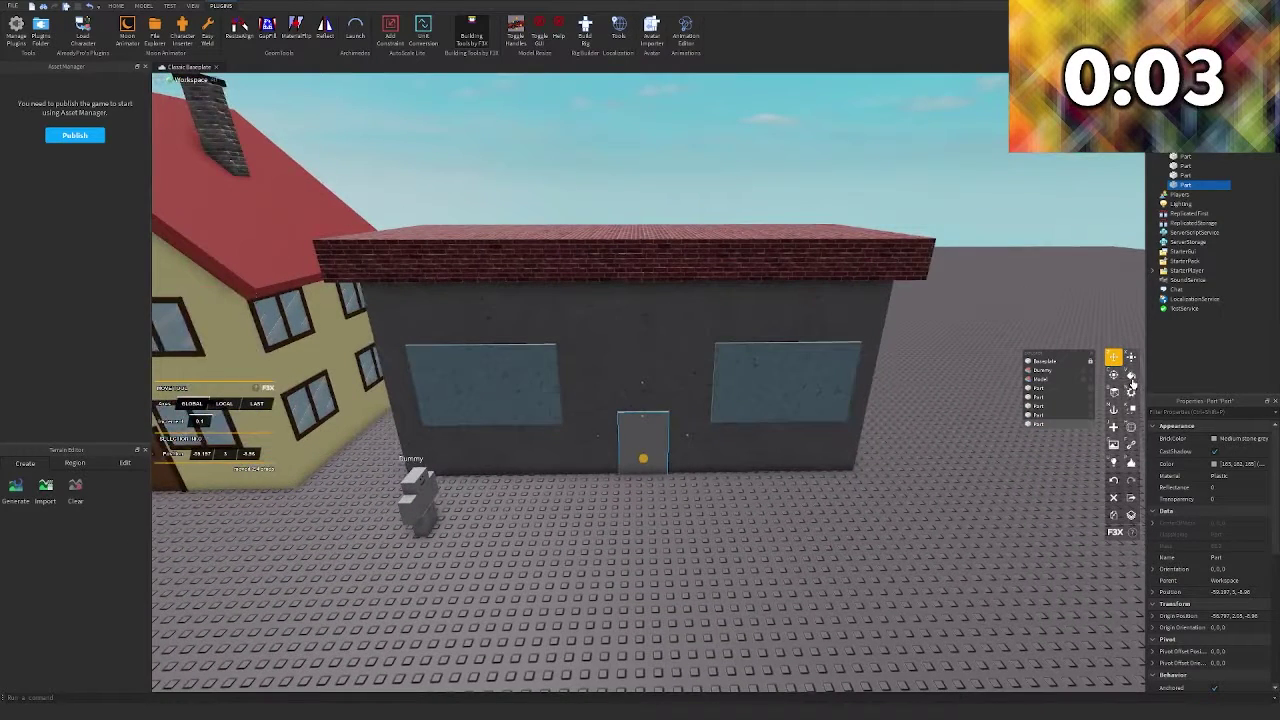
Paint the door Brown and give it the Smooth Plastic material
click(1131, 376)
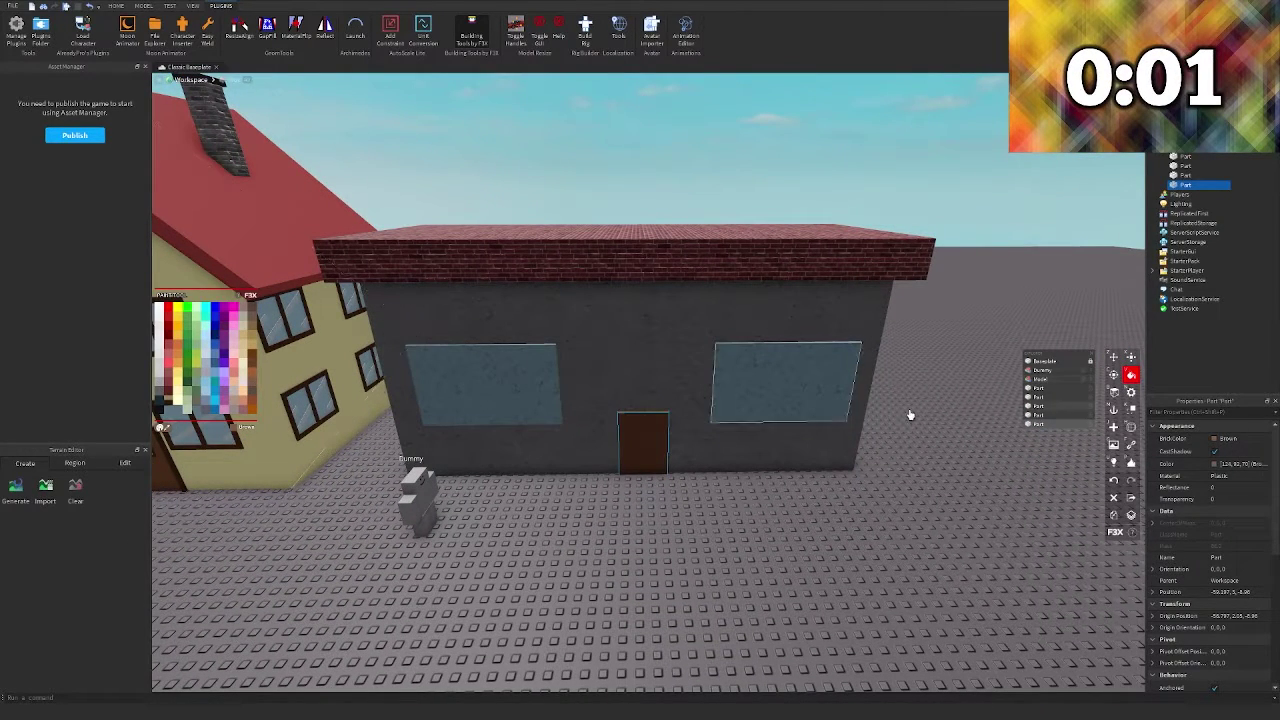
key(n)
click(205, 341)
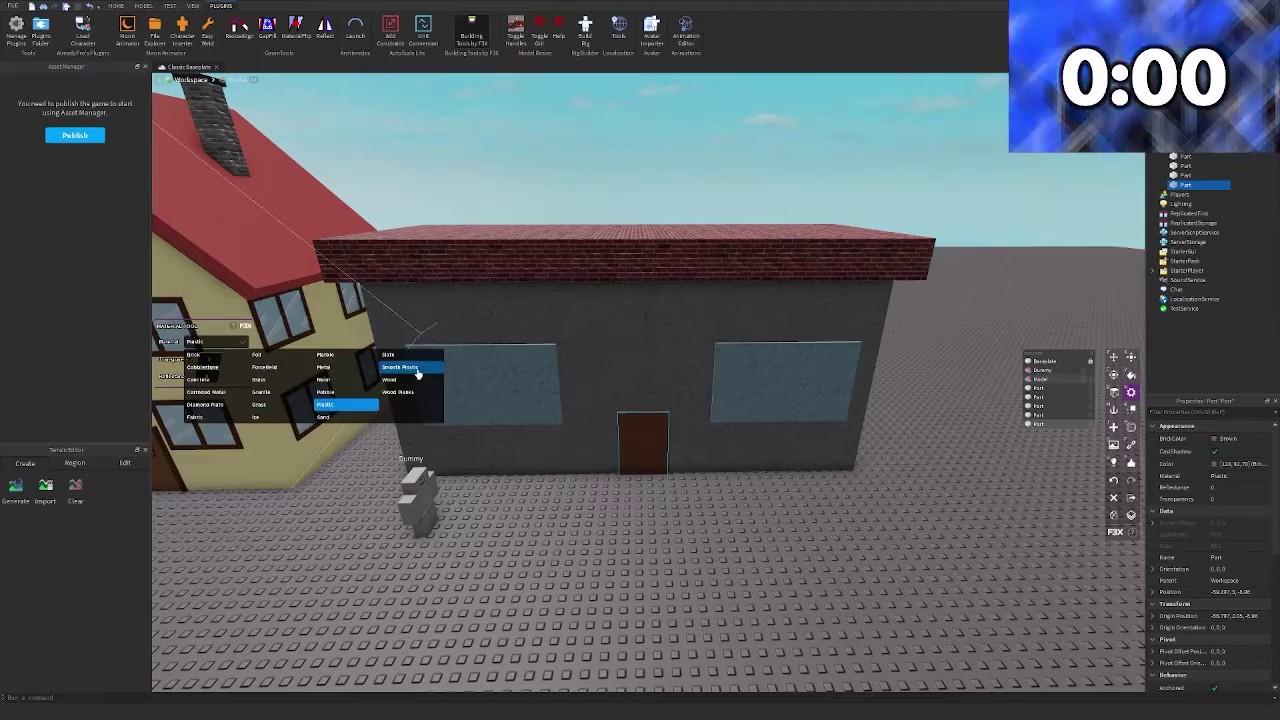
click(418, 372)
key(z)
click(794, 532)
key(s)
key(a)
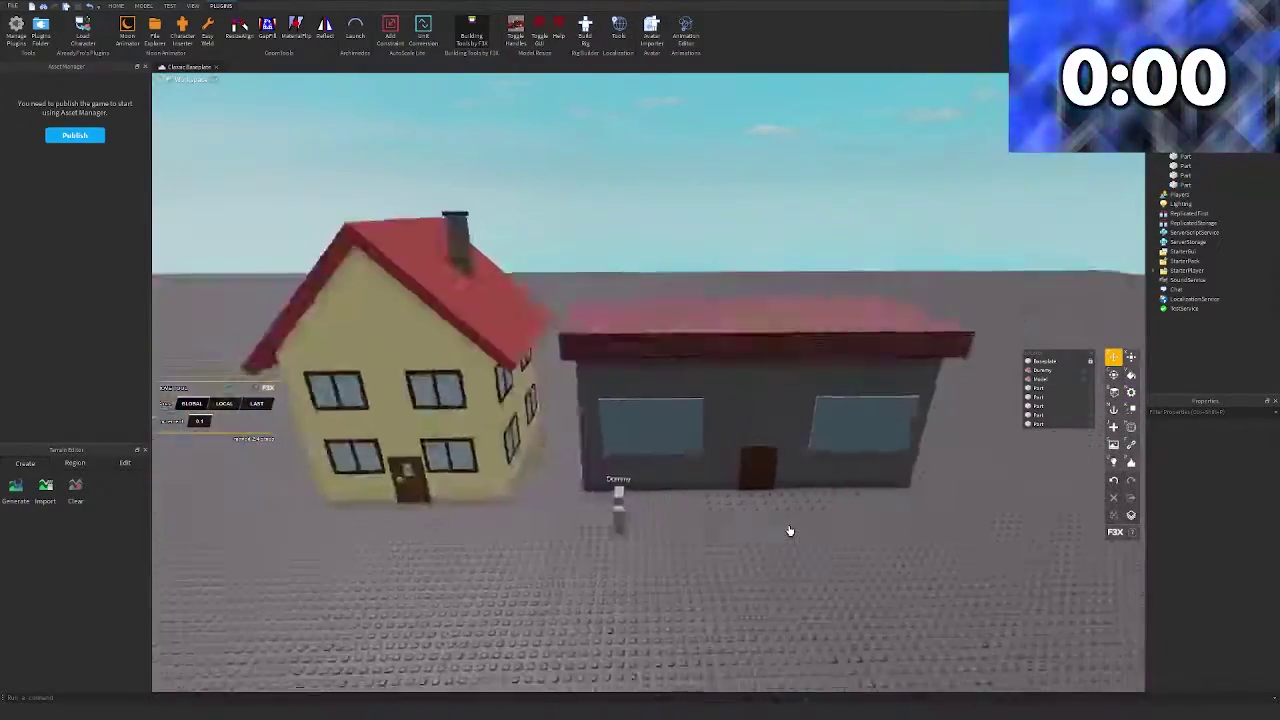
Compare the finished flat-roofed building with the detailed yellow house from near, far and different angles
scroll(789, 531, down, 5)
scroll(711, 480, up, 10)
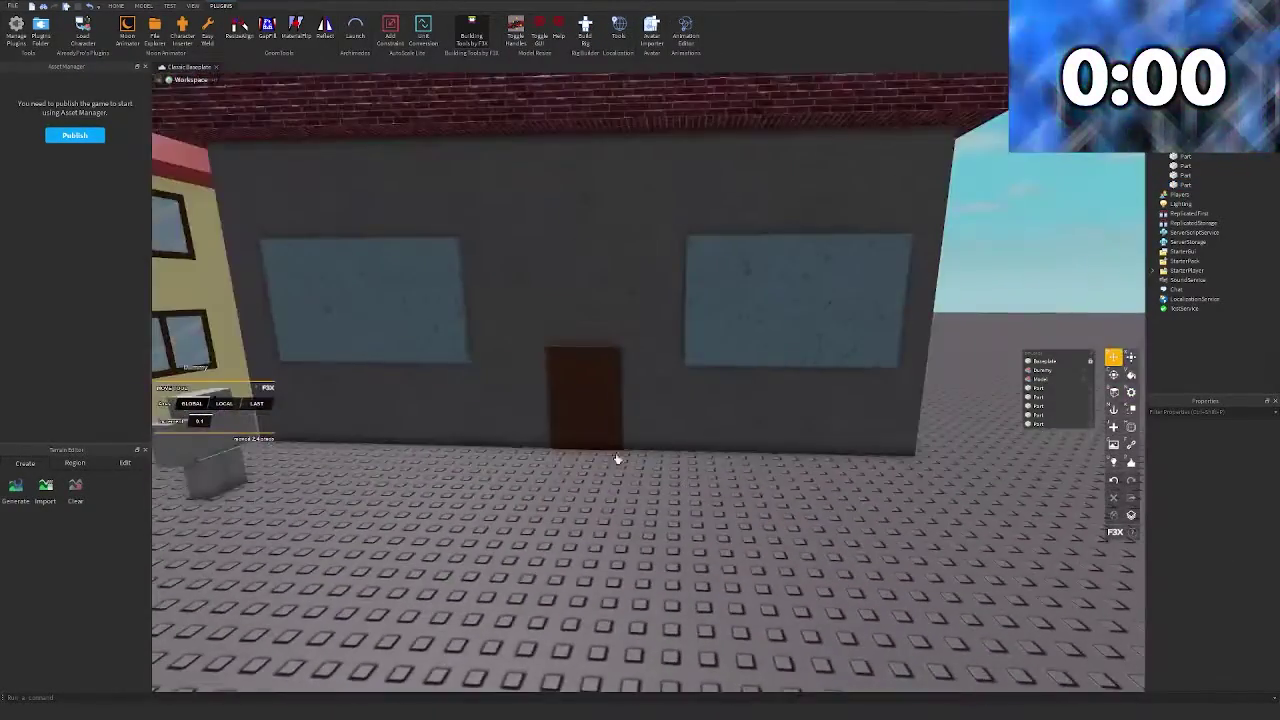
click(614, 446)
right_drag(645, 387, 643, 389)
scroll(643, 389, up, 3)
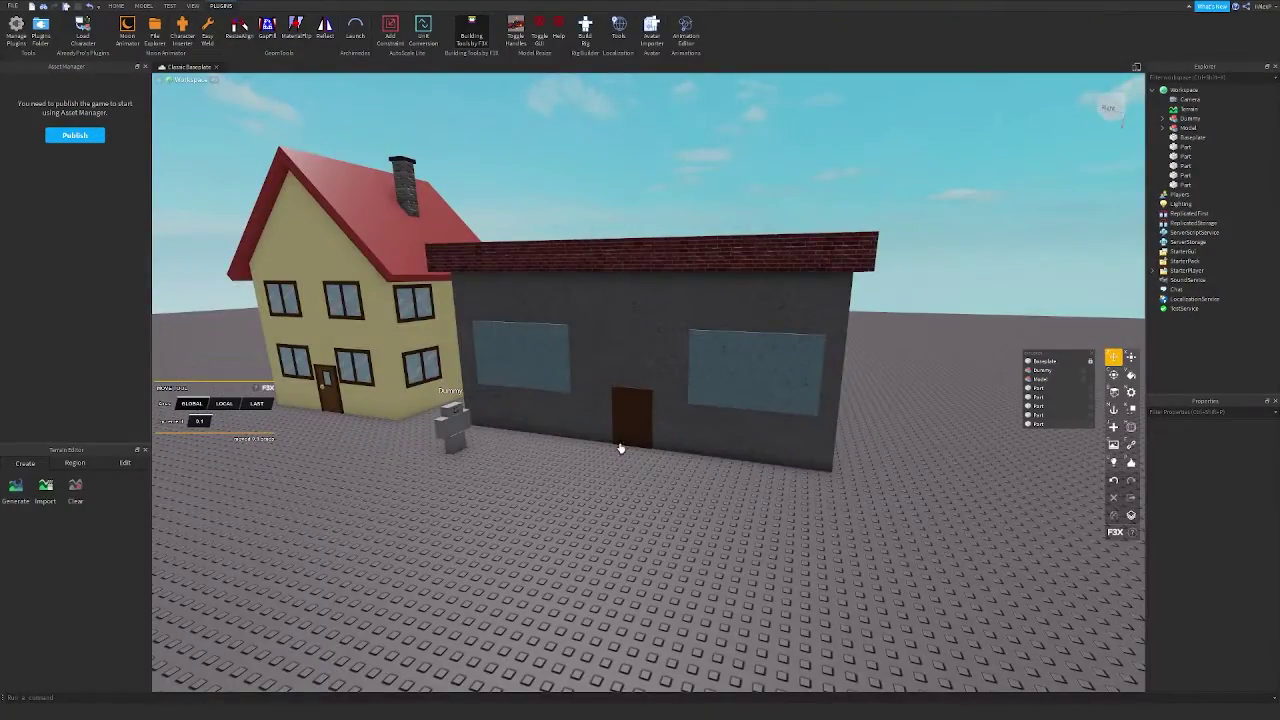
scroll(706, 440, down, 4)
key(a)
right_drag(706, 440, 706, 440)
scroll(712, 430, down, 4)
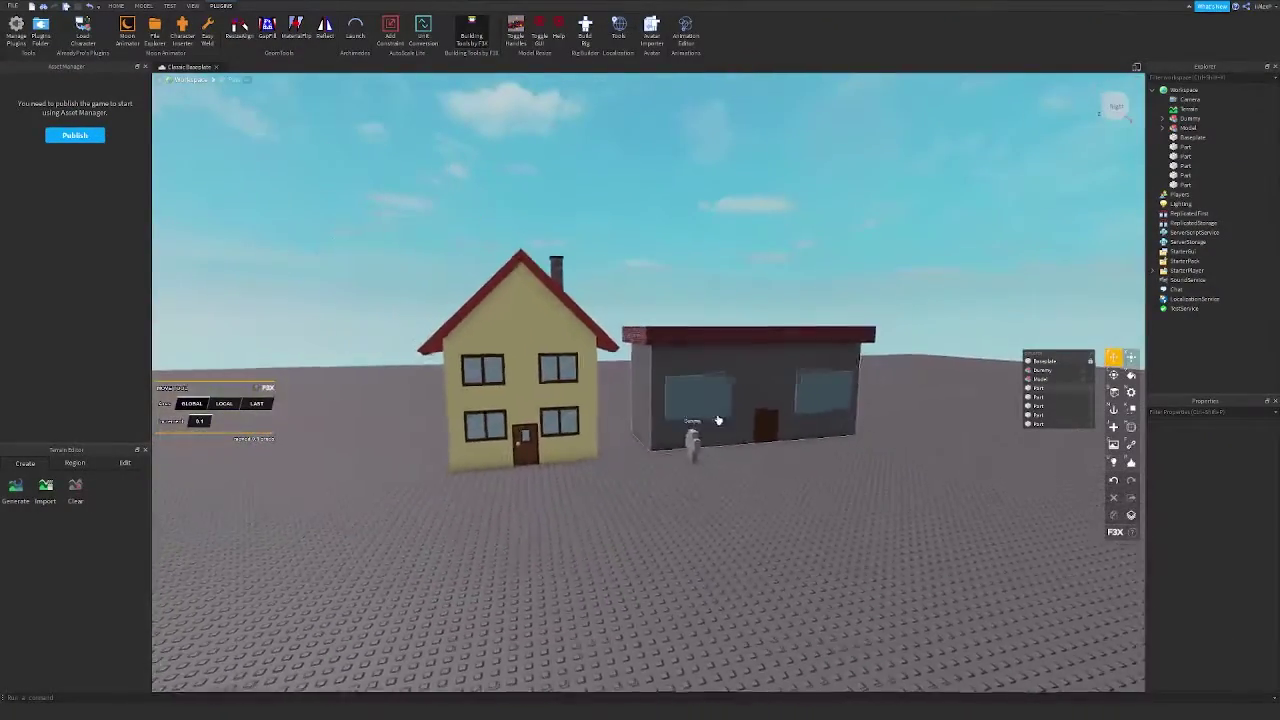
scroll(718, 420, down, 3)
drag(864, 278, 754, 349)
scroll(754, 349, up, 8)
scroll(785, 319, down, 4)
mouse_move(778, 320)
right_down()
mouse_move(674, 380)
mouse_move(694, 354)
mouse_move(553, 334)
right_up()
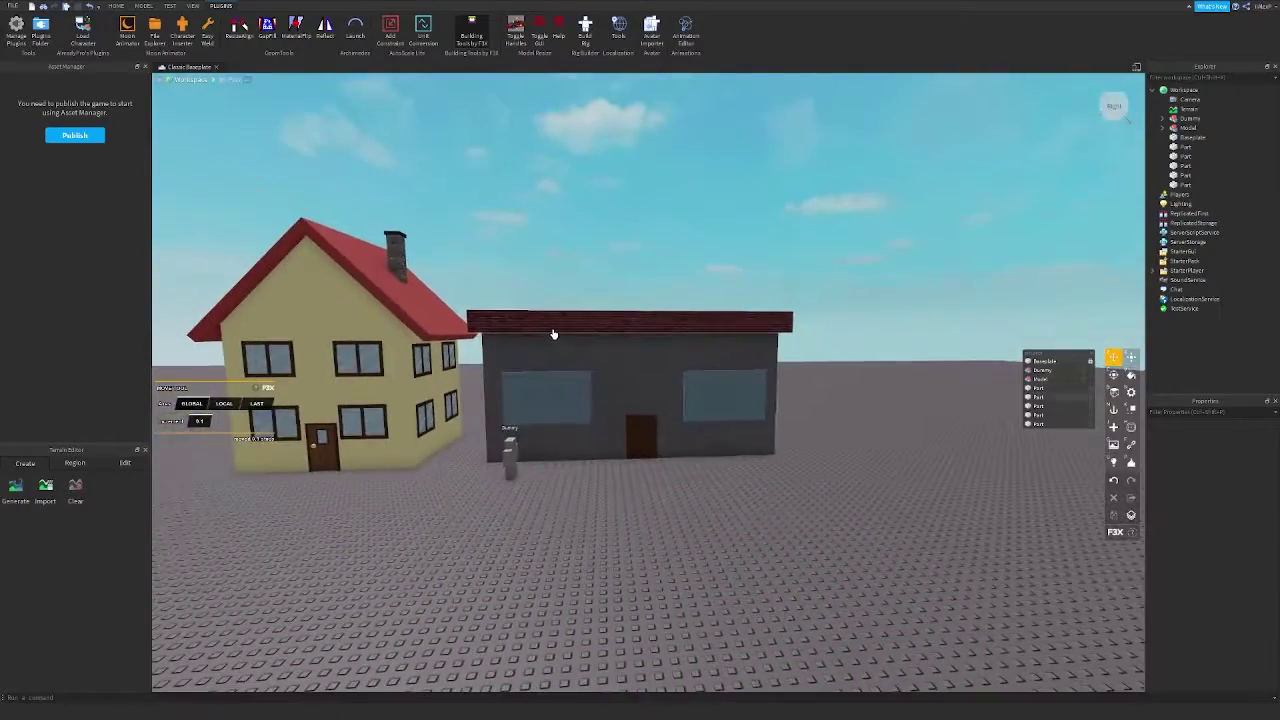
scroll(486, 292, up, 5)
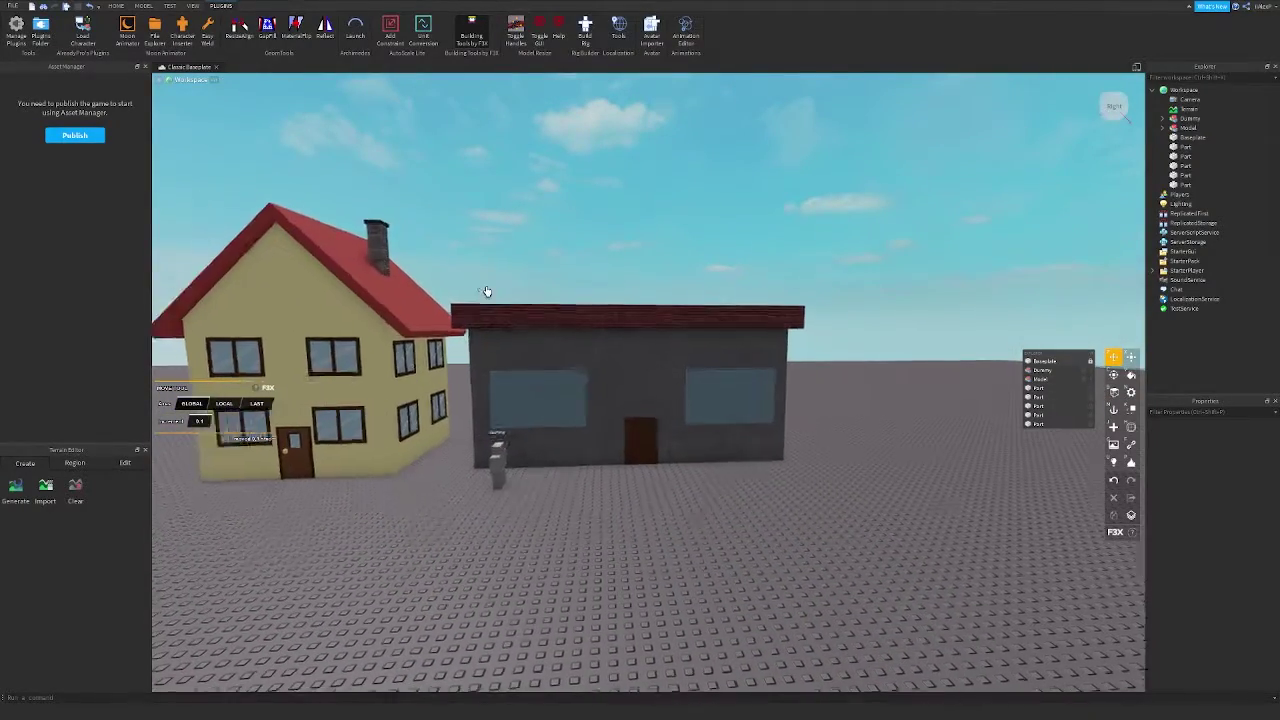
right_drag(477, 317, 534, 323)
scroll(534, 323, down, 5)
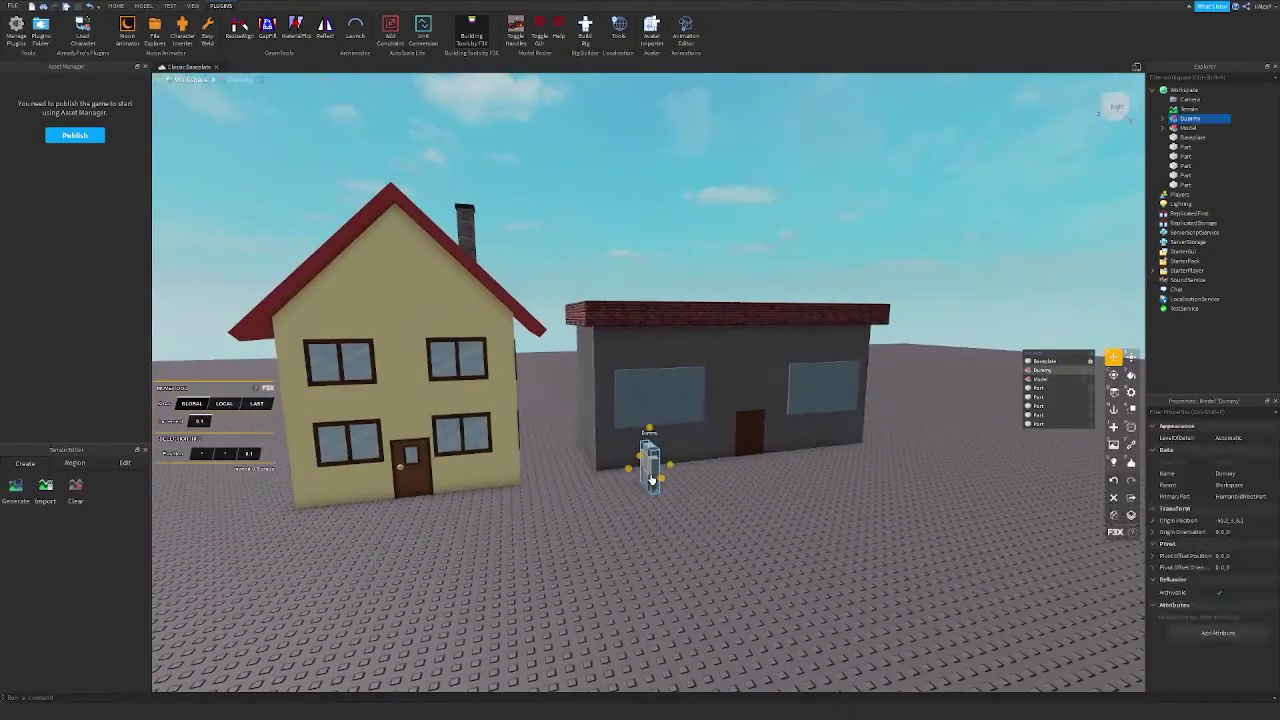
Place a Seat part on the ground in front of the flat-roofed building's brown door and delete it
key(d)
key(w)
click(850, 497)
right_drag(848, 497, 1091, 405)
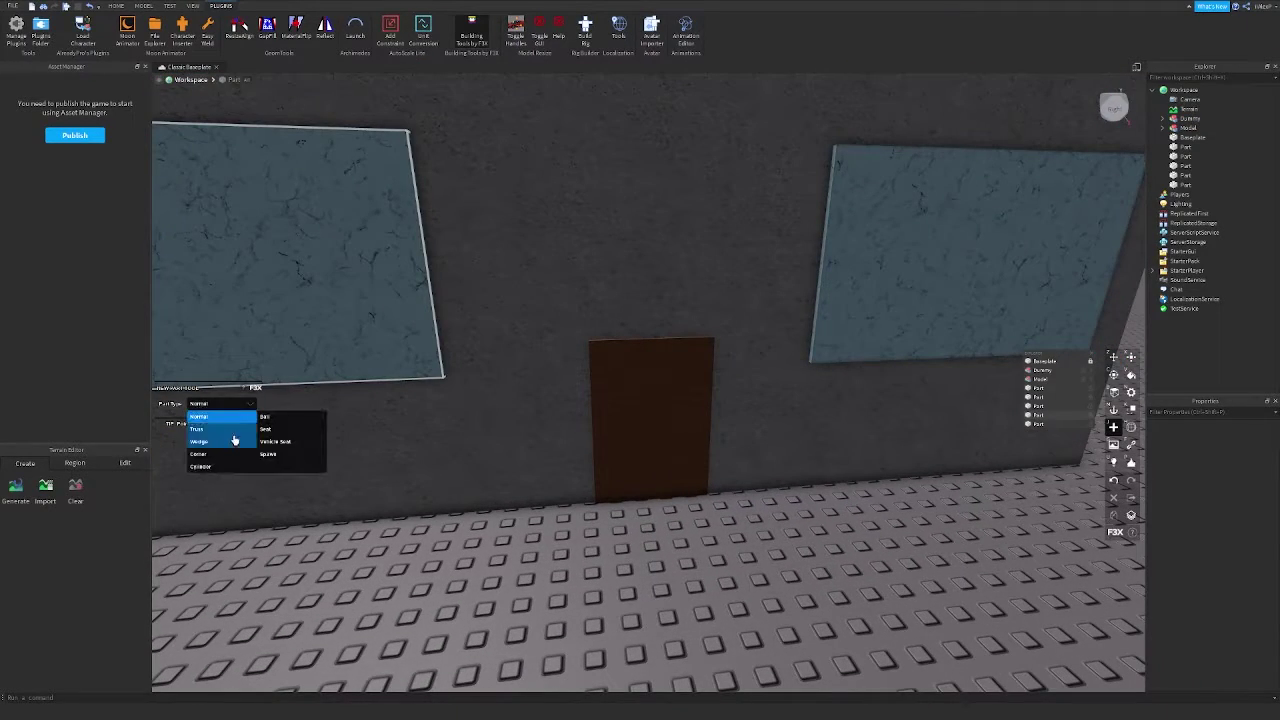
click(292, 428)
click(632, 519)
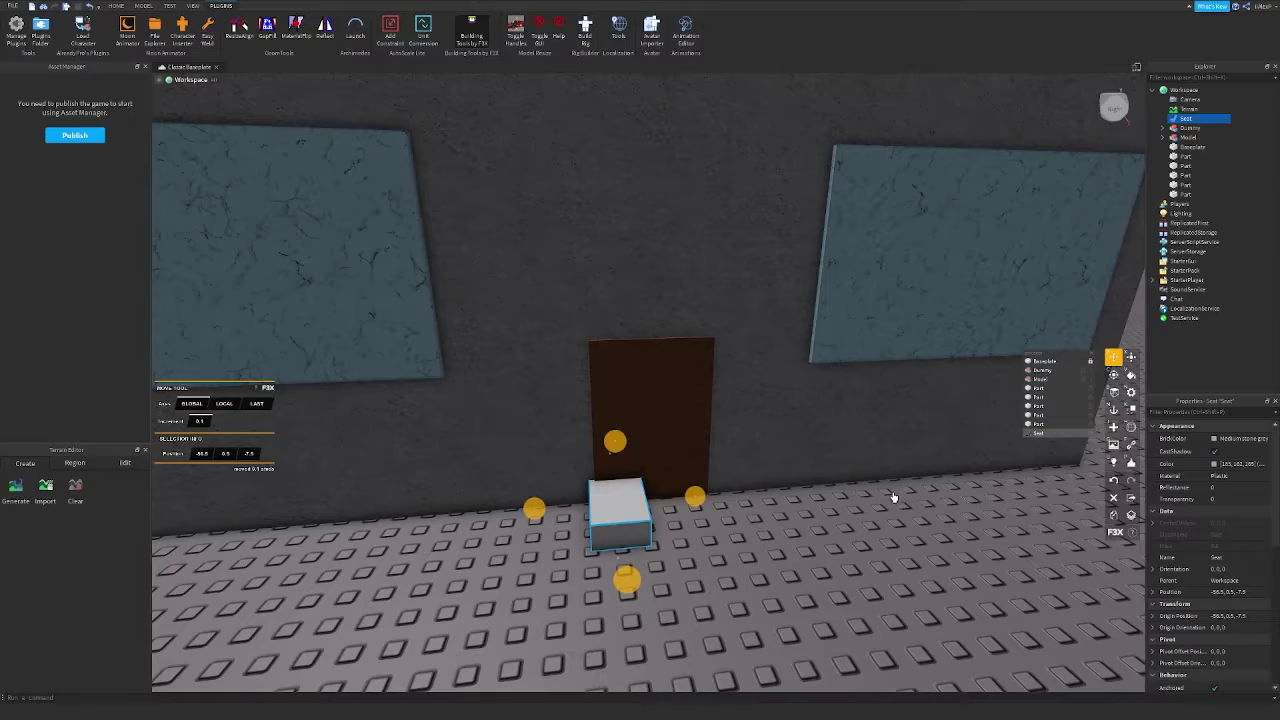
key(Delete)
Compare the yellow house and the flat-roofed building side by side from the front
scroll(762, 546, down, 8)
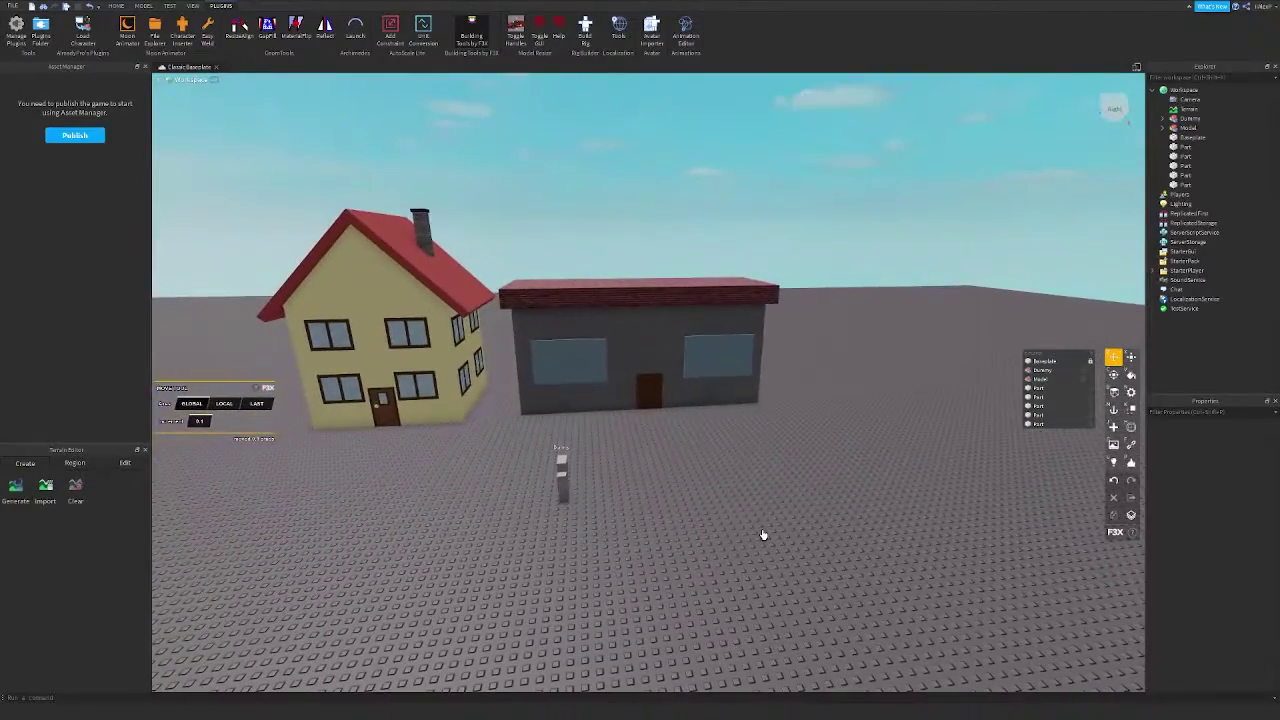
scroll(528, 493, up, 5)
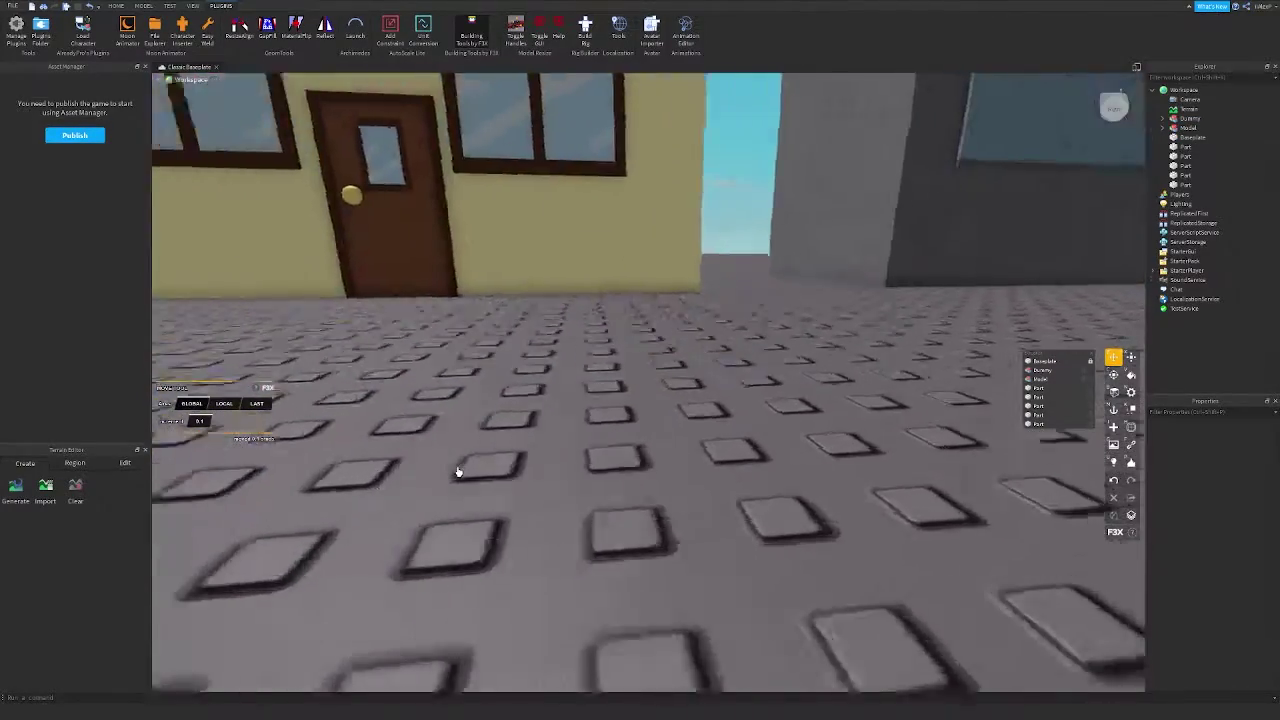
scroll(560, 150, down, 8)
drag(356, 248, 590, 475)
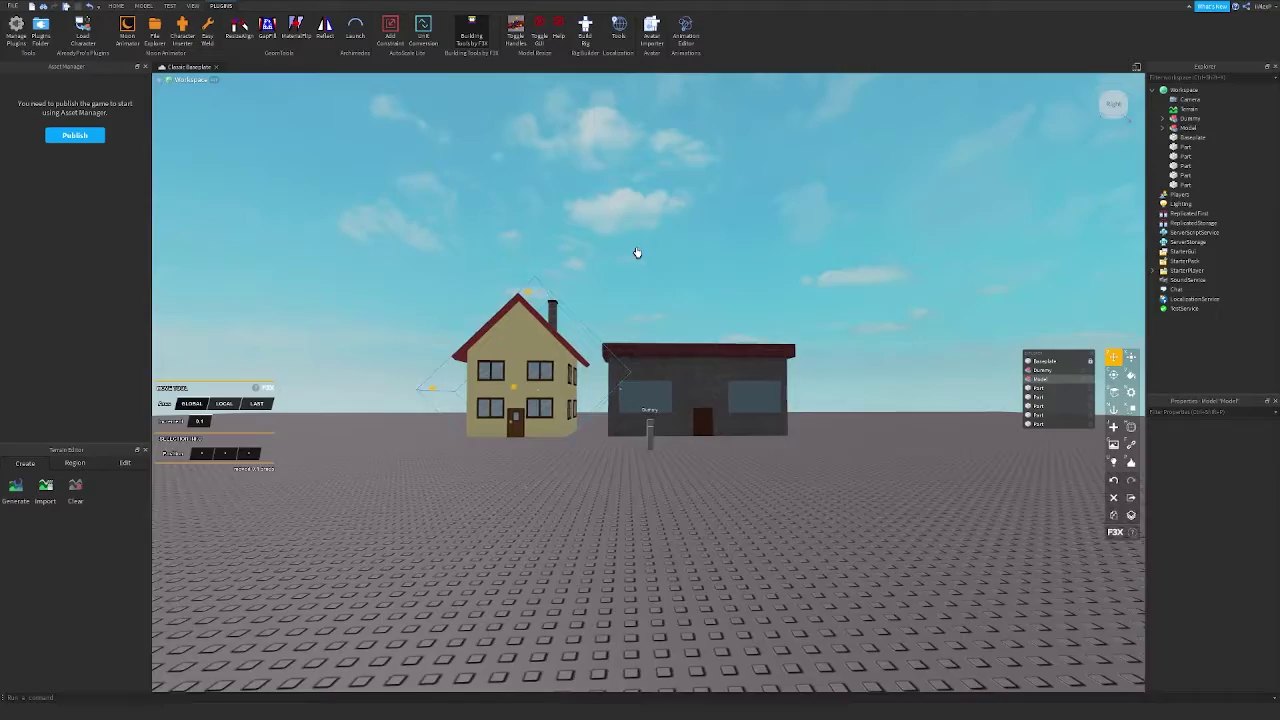
click(637, 253)
key(d)
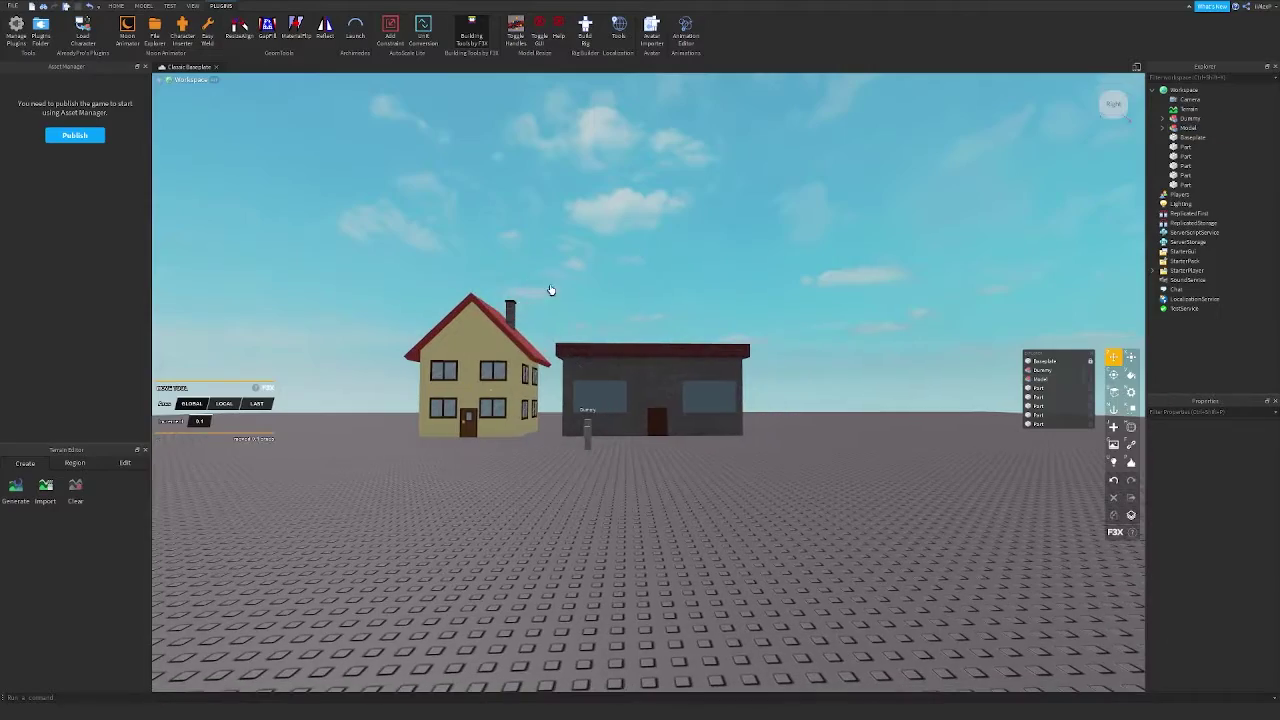
drag(551, 288, 886, 489)
click(820, 334)
key(d)
key(a)
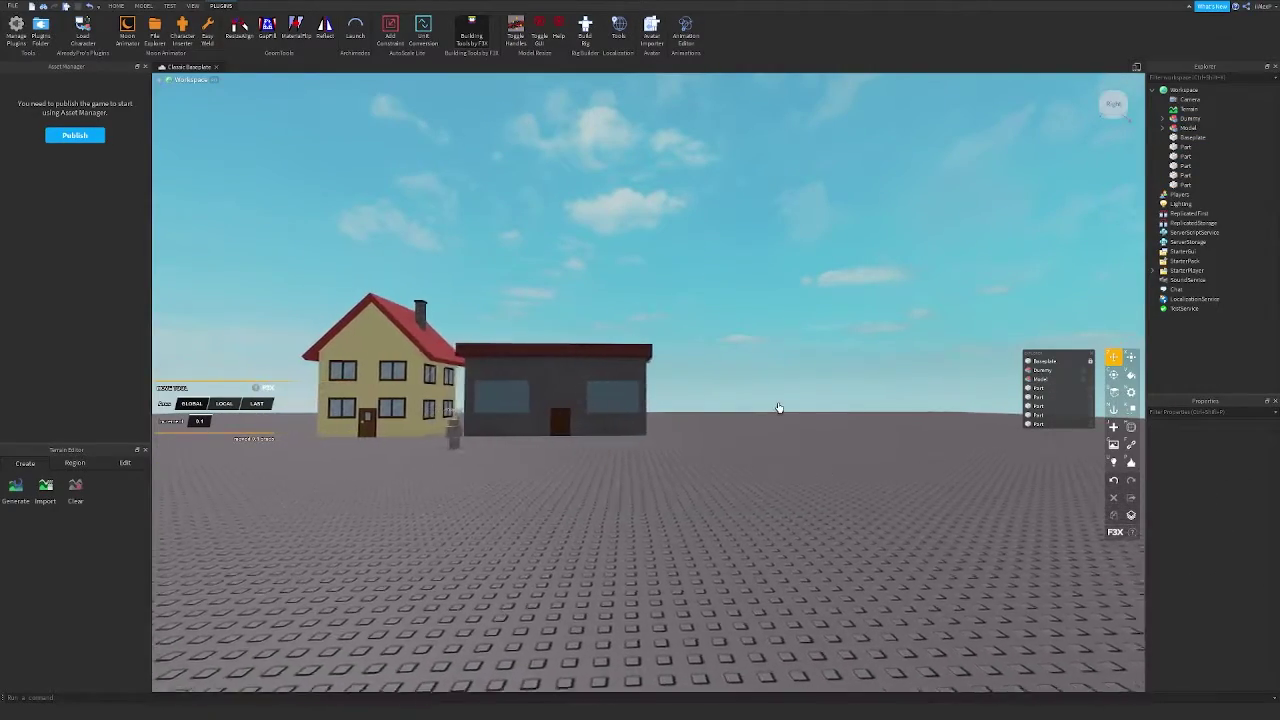
key(w)
key(w)
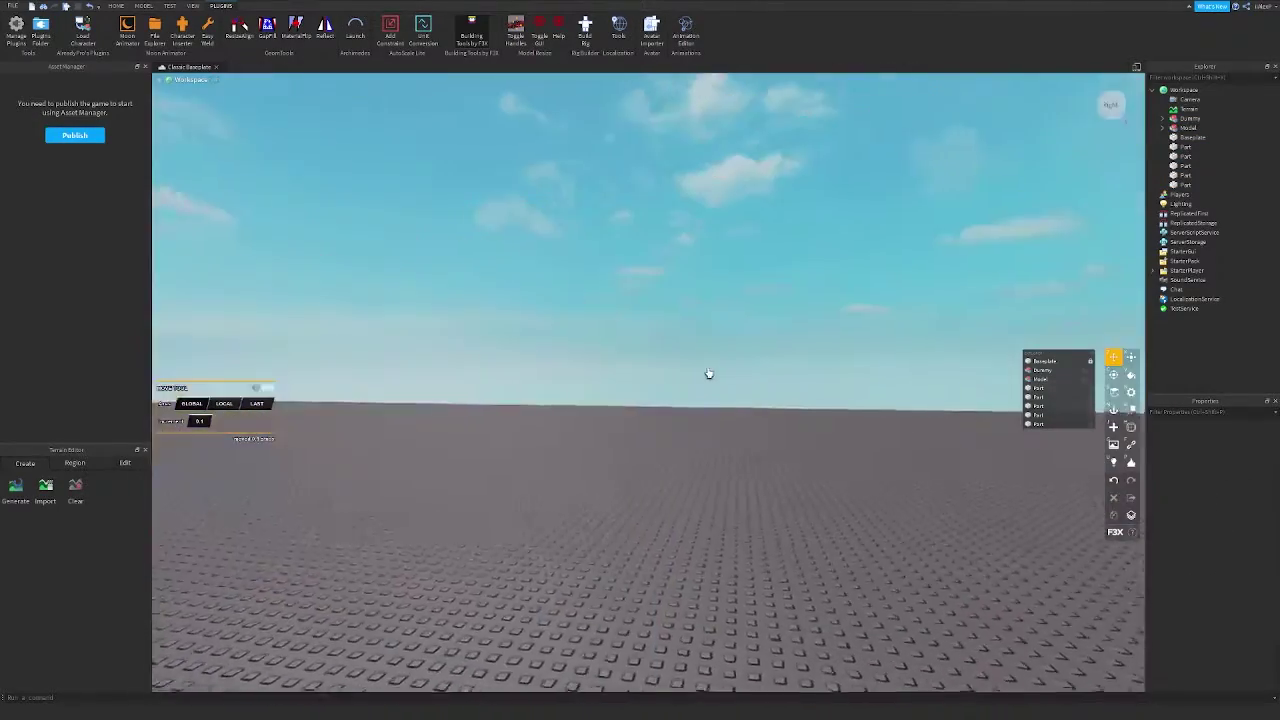
right_drag(708, 374, 714, 374)
key(s)
key(a)
key(w)
key(w)
right_drag(690, 308, 690, 309)
key(s)
key(d)
key(w)
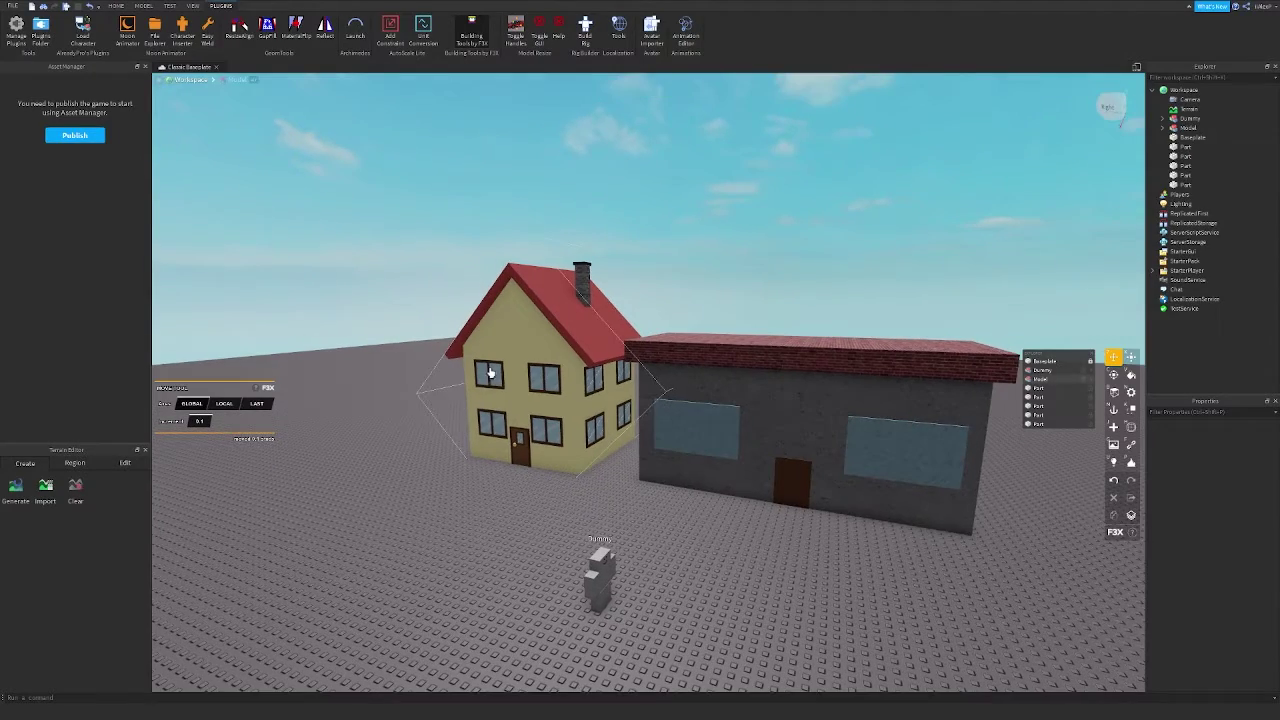
key(w)
right_drag(540, 225, 829, 280)
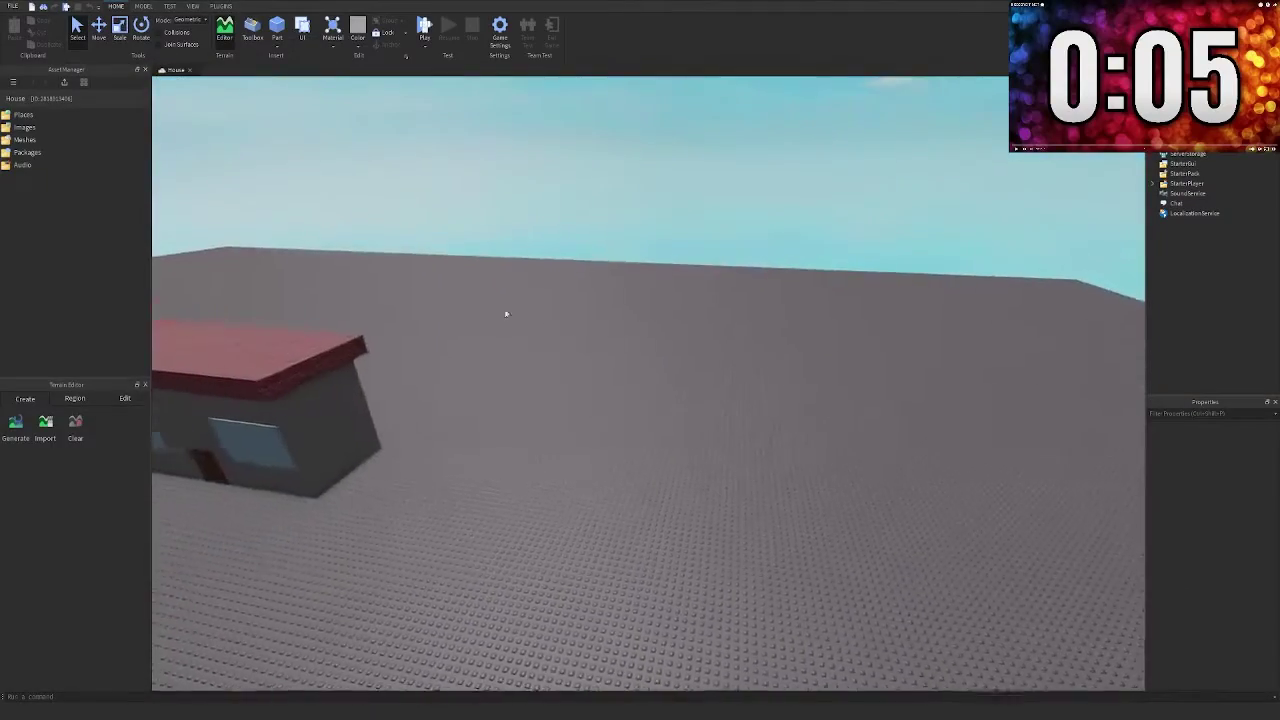
Activate Building Tools by F3X, place a part on the empty ground beside the flat-roofed building, and enlarge it into a building block
right_drag(506, 314, 560, 314)
click(438, 37)
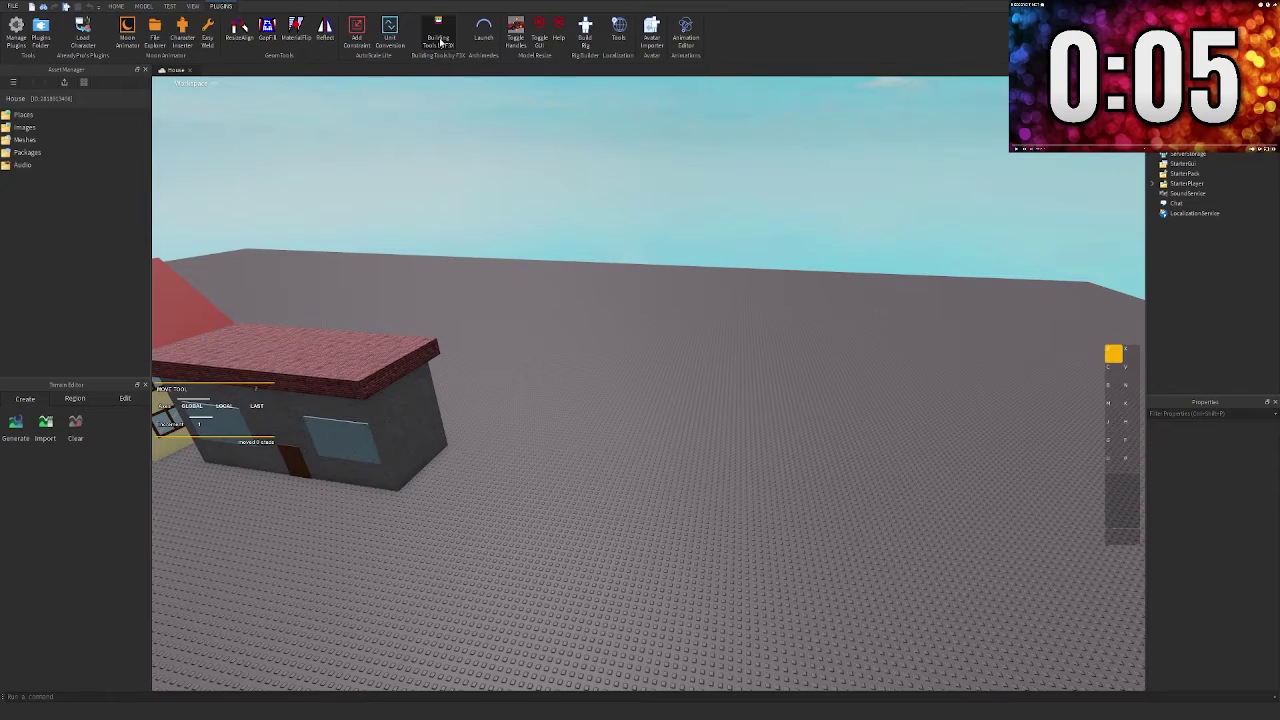
scroll(477, 329, up, 3)
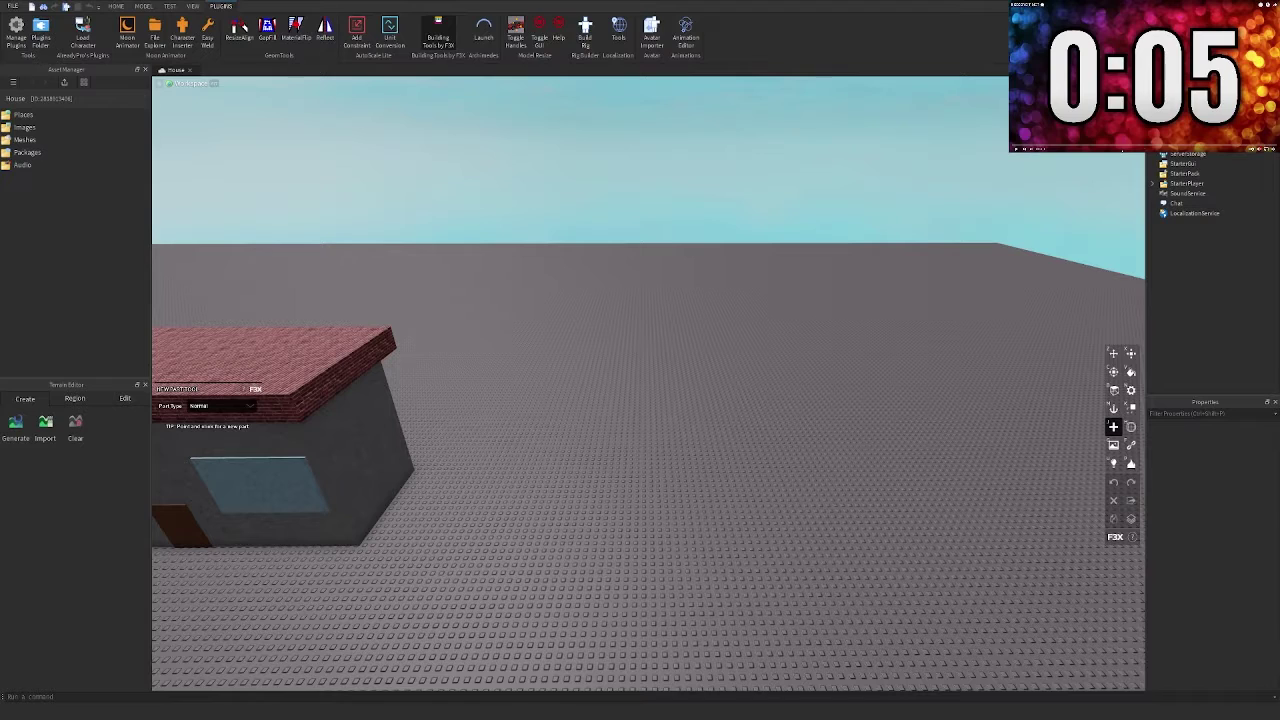
click(617, 508)
key(x)
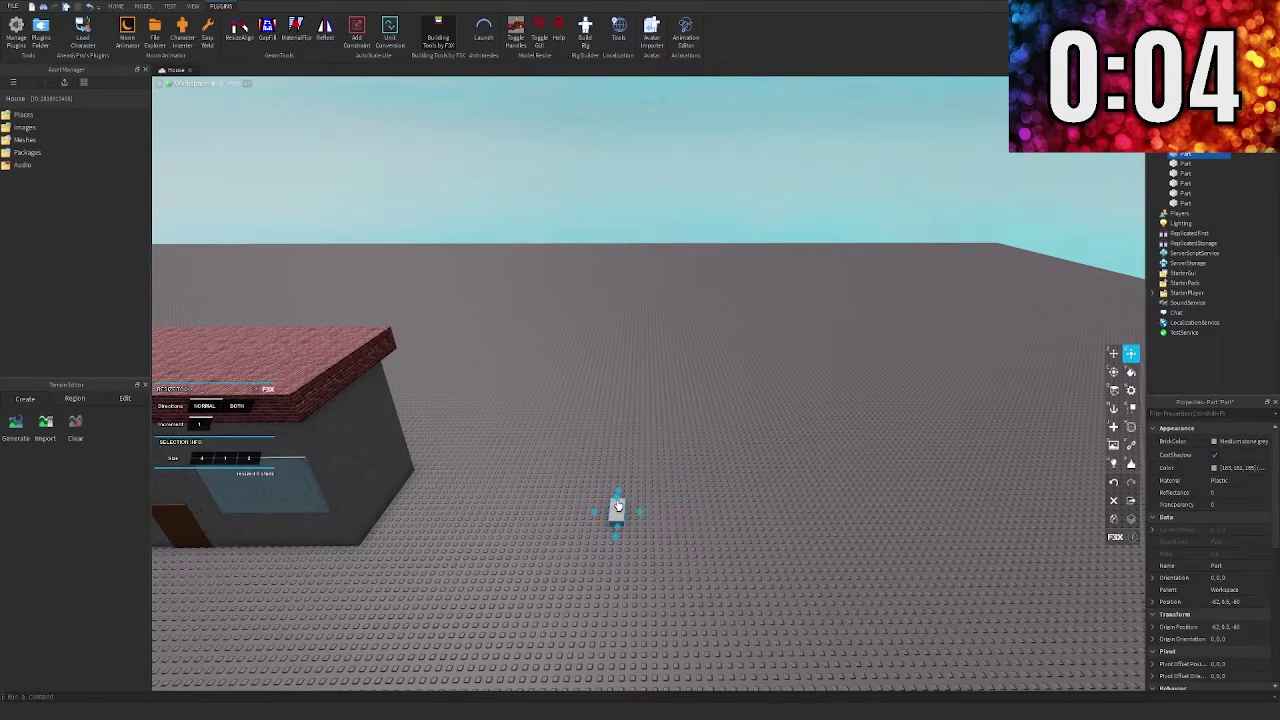
drag(639, 485, 876, 480)
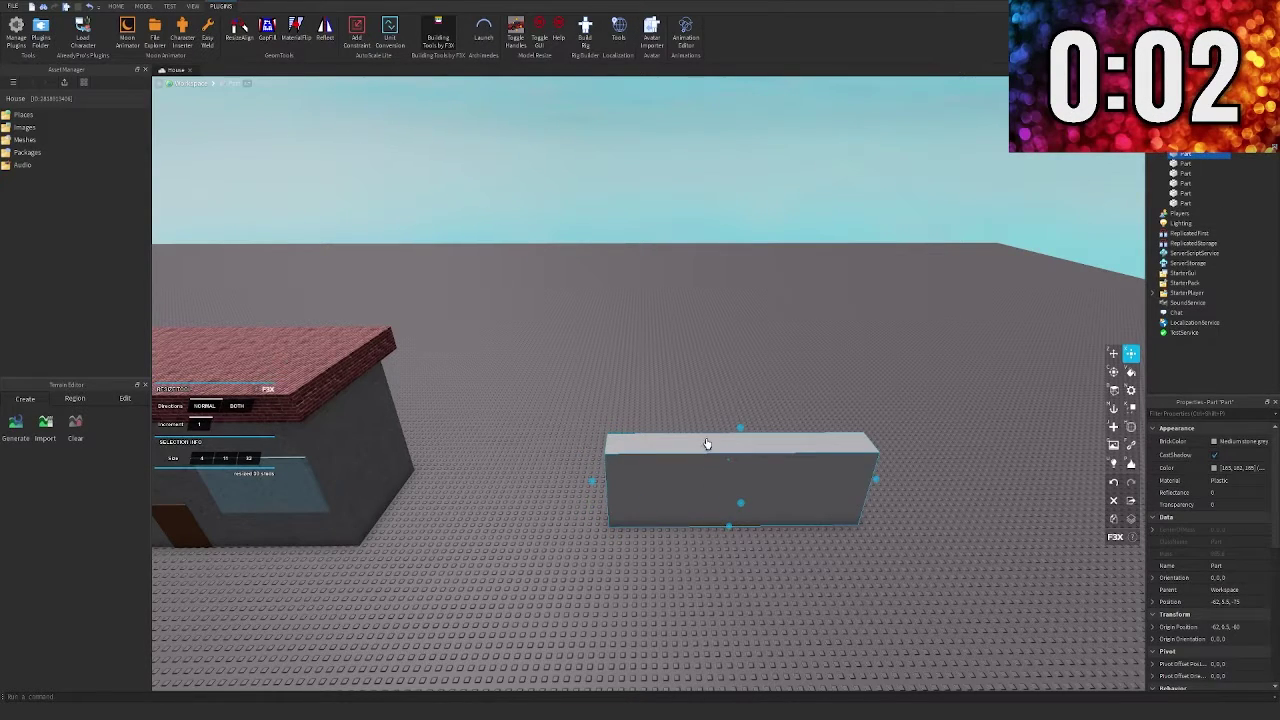
drag(739, 464, 728, 377)
Duplicate the building block and shape the copy into a roof slab on top of it
key(z)
key(shift+c)
key(x)
click(569, 611)
Compare the new grey building with the flat-roofed building and the yellow house, viewing all three from the front
key(s)
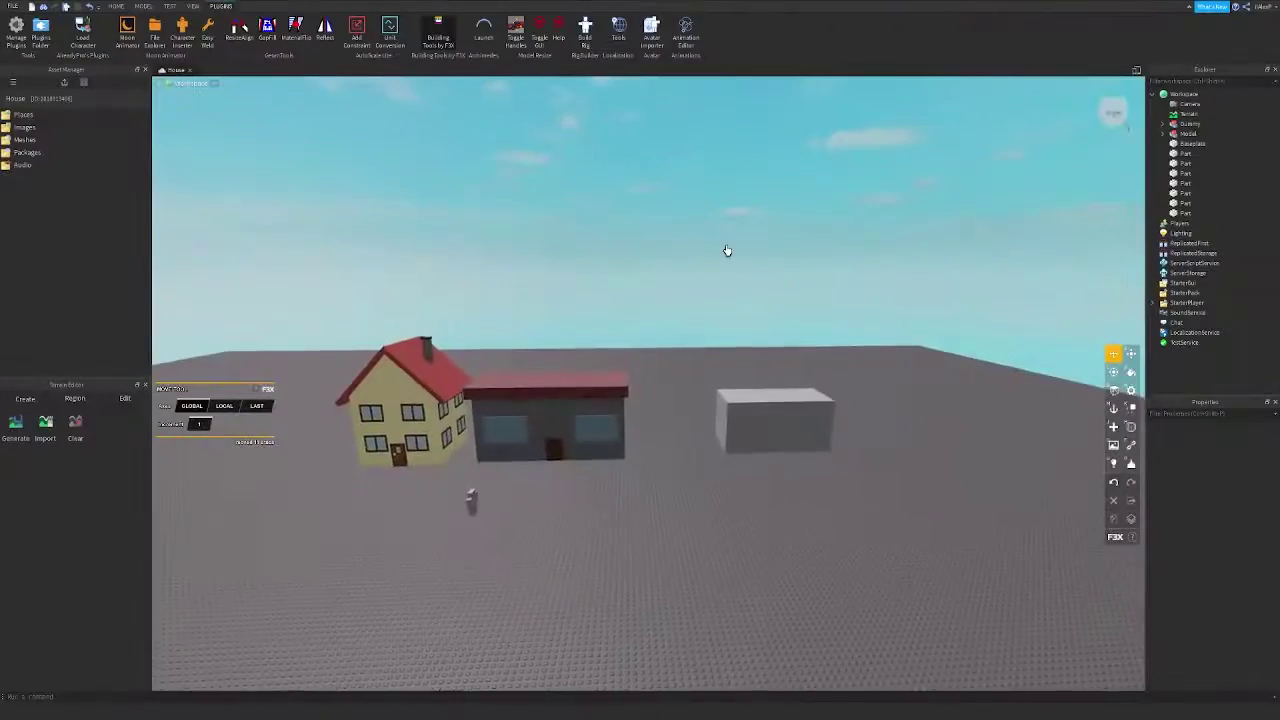
key(s)
scroll(646, 369, up, 5)
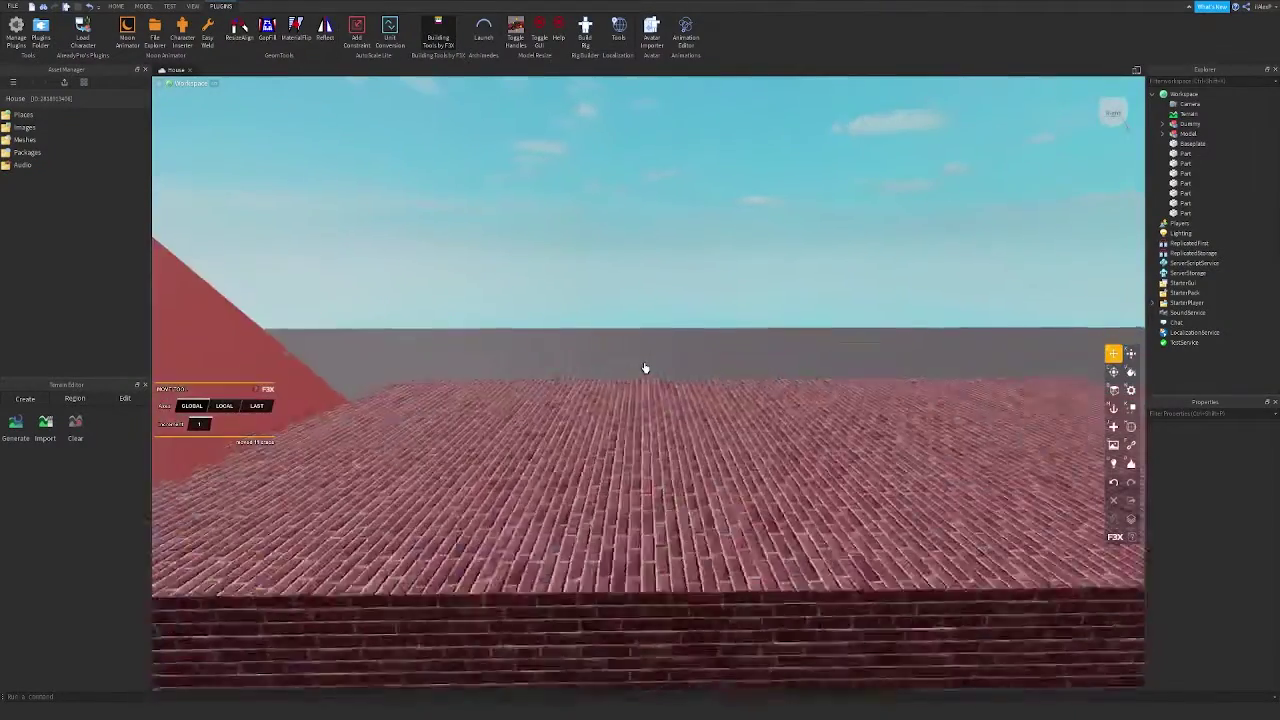
right_drag(646, 369, 648, 369)
key(s)
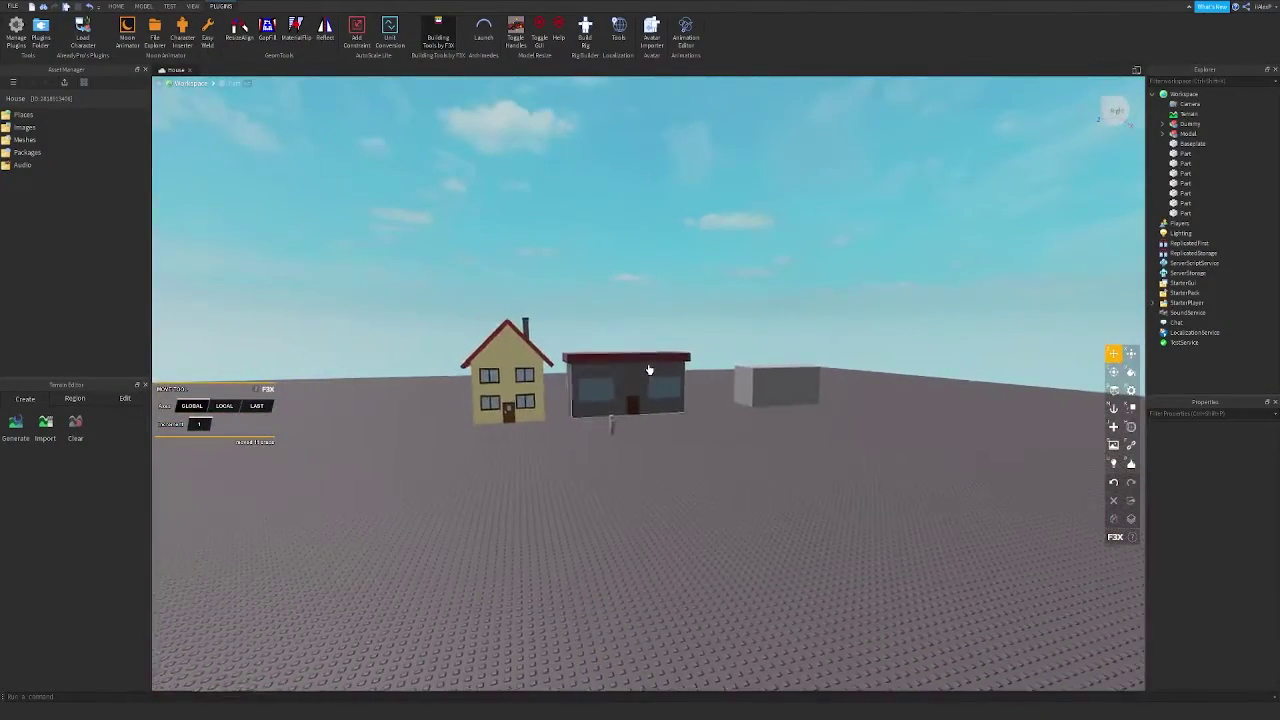
click(514, 397)
right_drag(597, 271, 594, 260)
key(d)
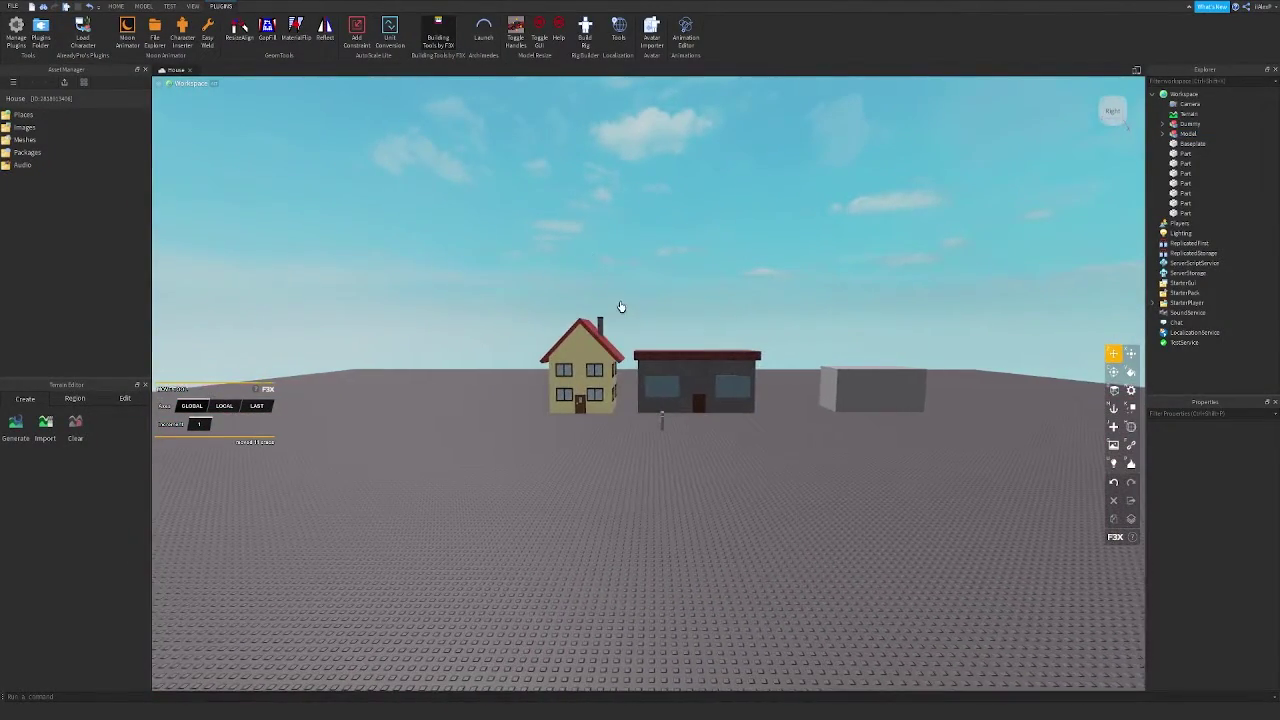
drag(620, 306, 777, 435)
click(794, 411)
key(d)
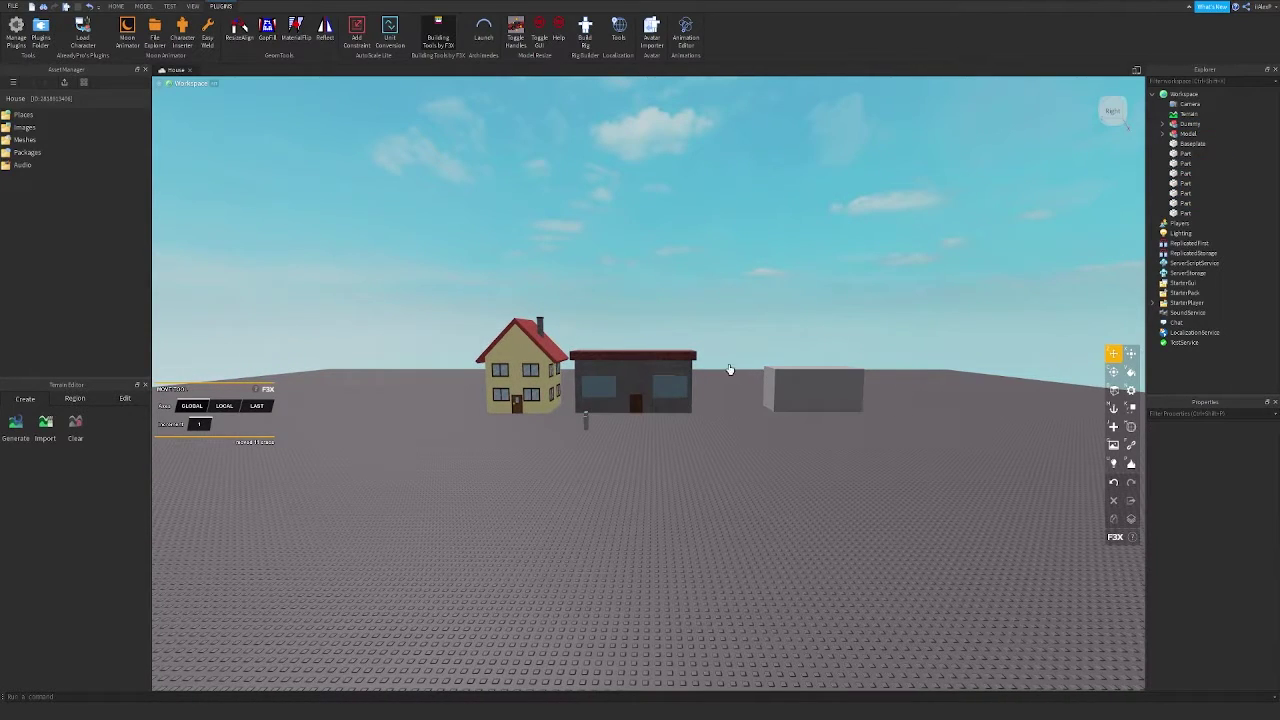
drag(606, 422, 558, 452)
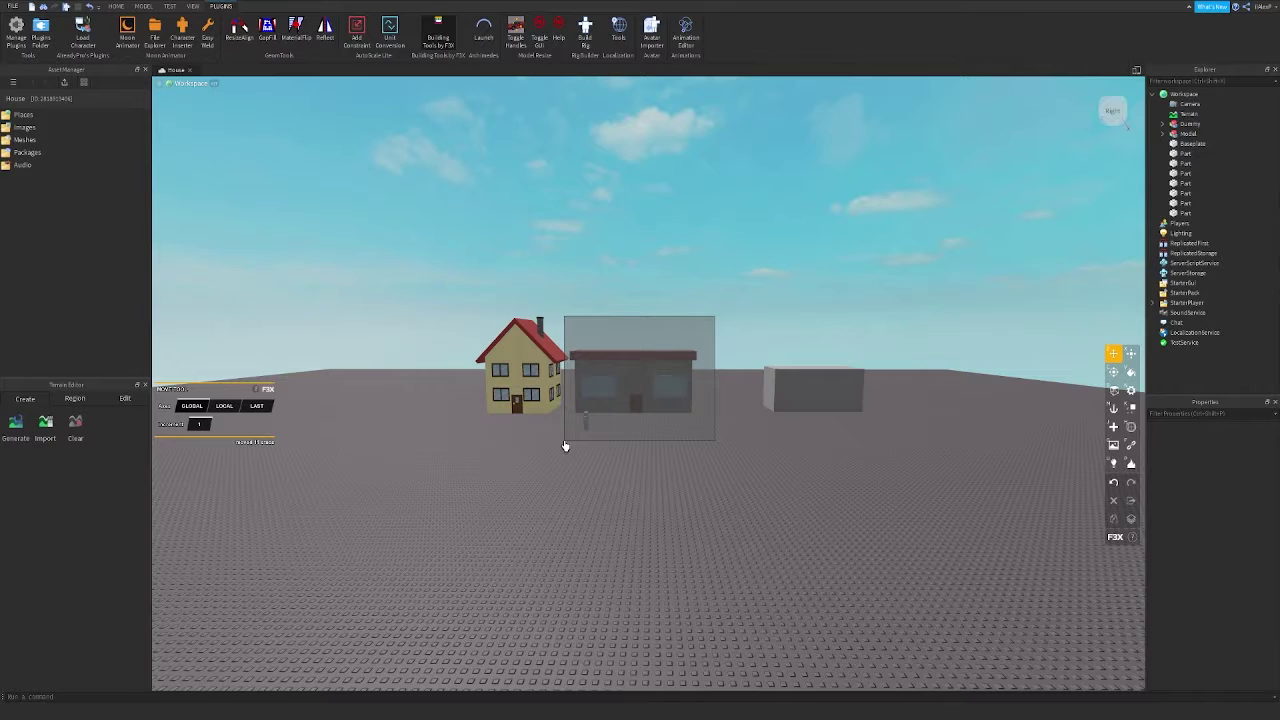
drag(564, 446, 519, 440)
key(d)
click(676, 253)
key(d)
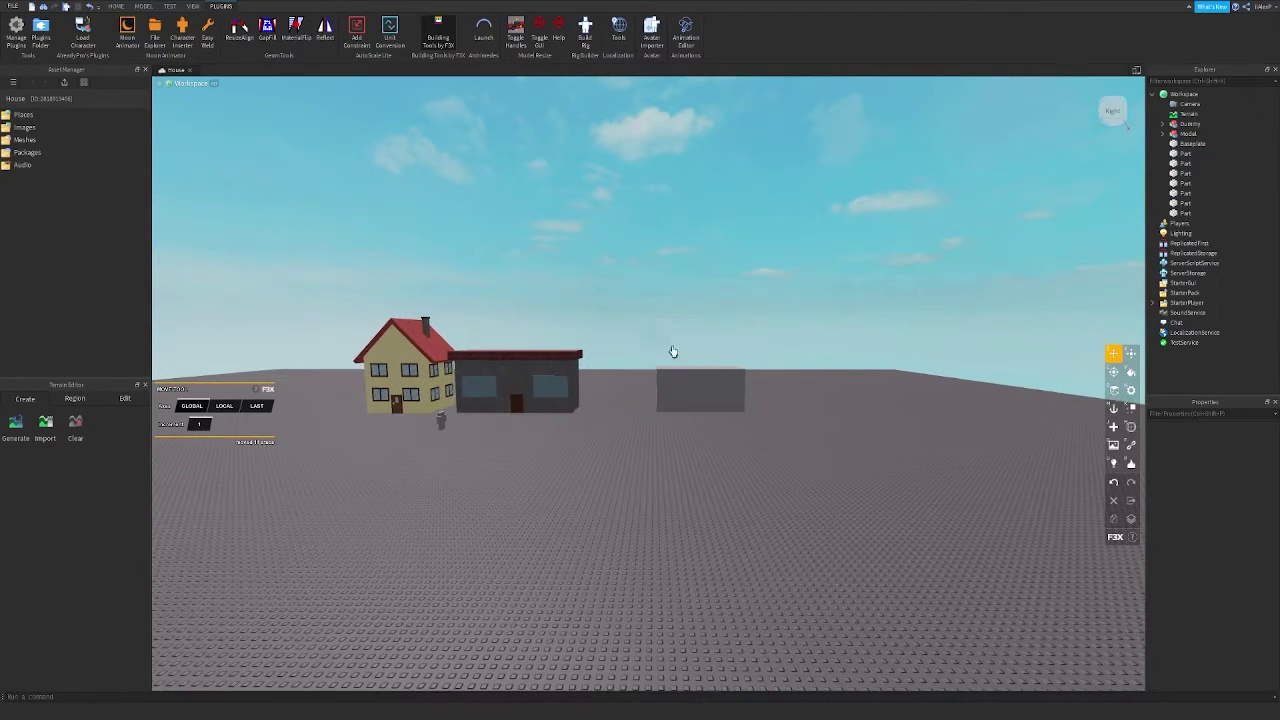
drag(671, 351, 808, 388)
click(745, 306)
key(d)
drag(745, 300, 575, 430)
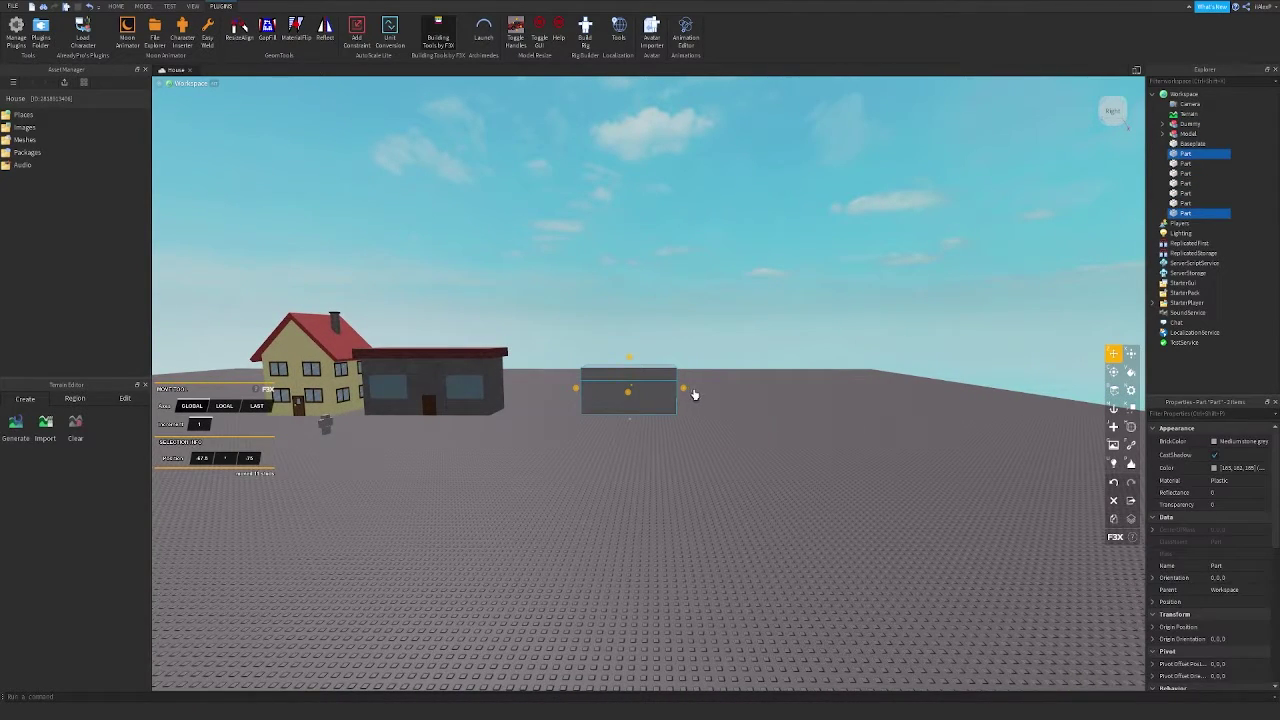
Resize the grey building's roof slab with the Both direction setting so that it overhangs the walls
click(644, 391)
key(w)
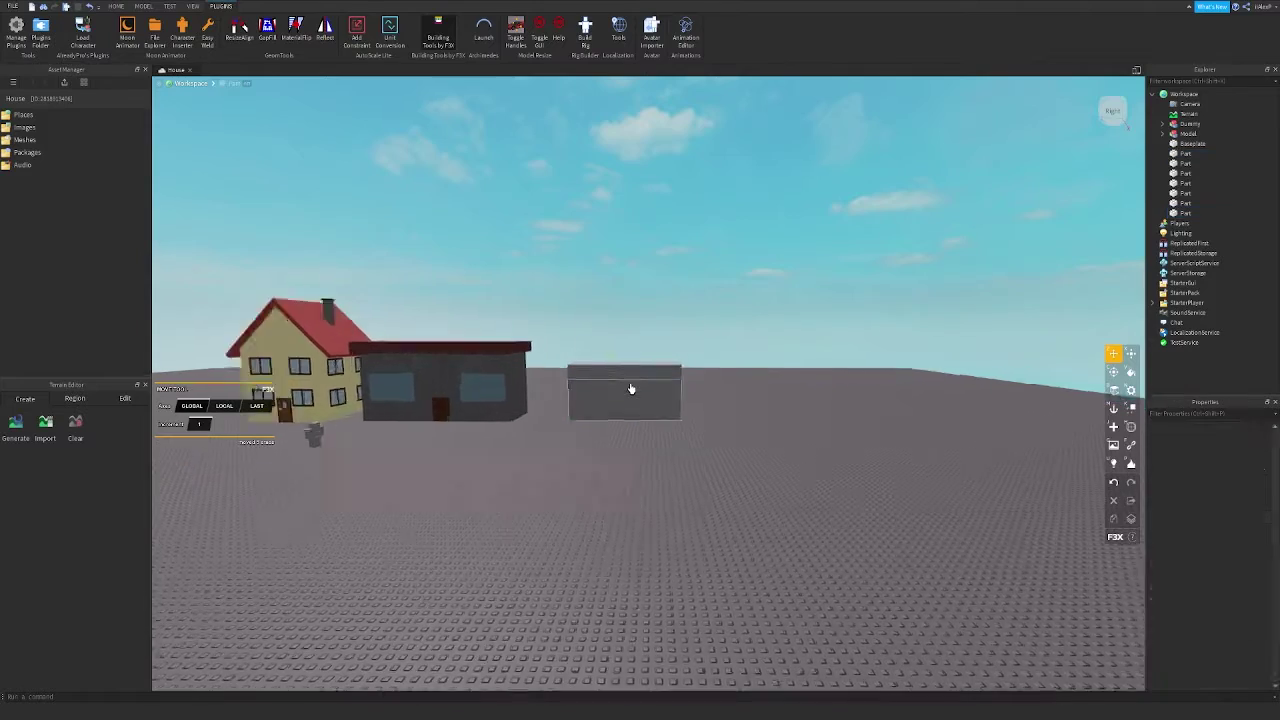
click(637, 369)
right_drag(631, 389, 289, 416)
key(x)
click(252, 406)
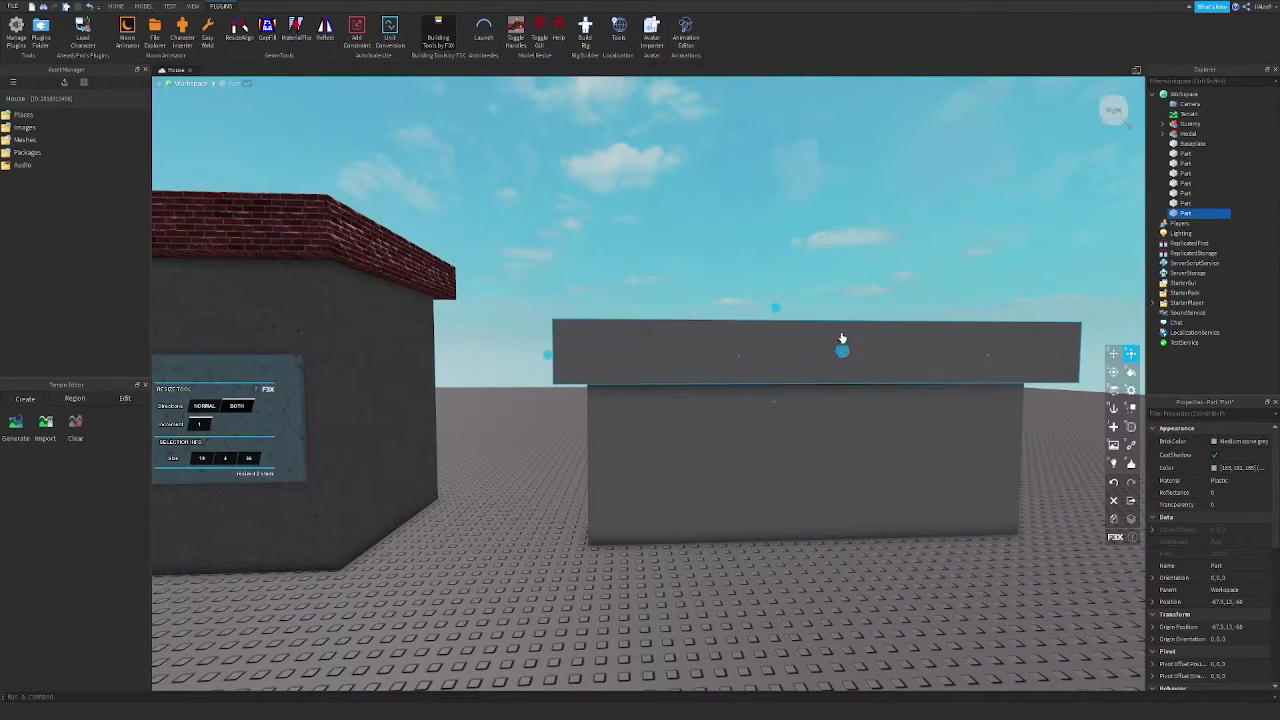
key(z)
click(838, 300)
Review all three buildings together from the front and above, marking out the separate builds to compare their detail
key(s)
key(a)
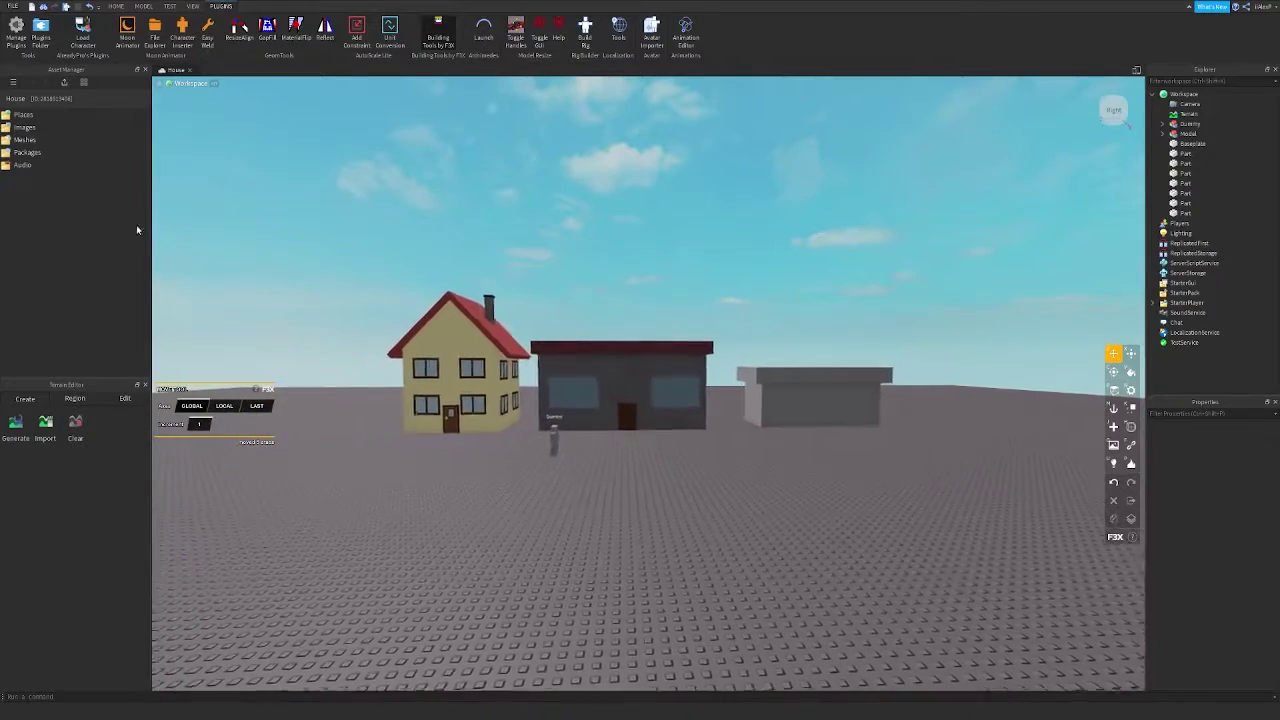
mouse_move(260, 203)
mouse_down()
mouse_move(526, 406)
mouse_move(938, 527)
mouse_up()
click(937, 438)
key(a)
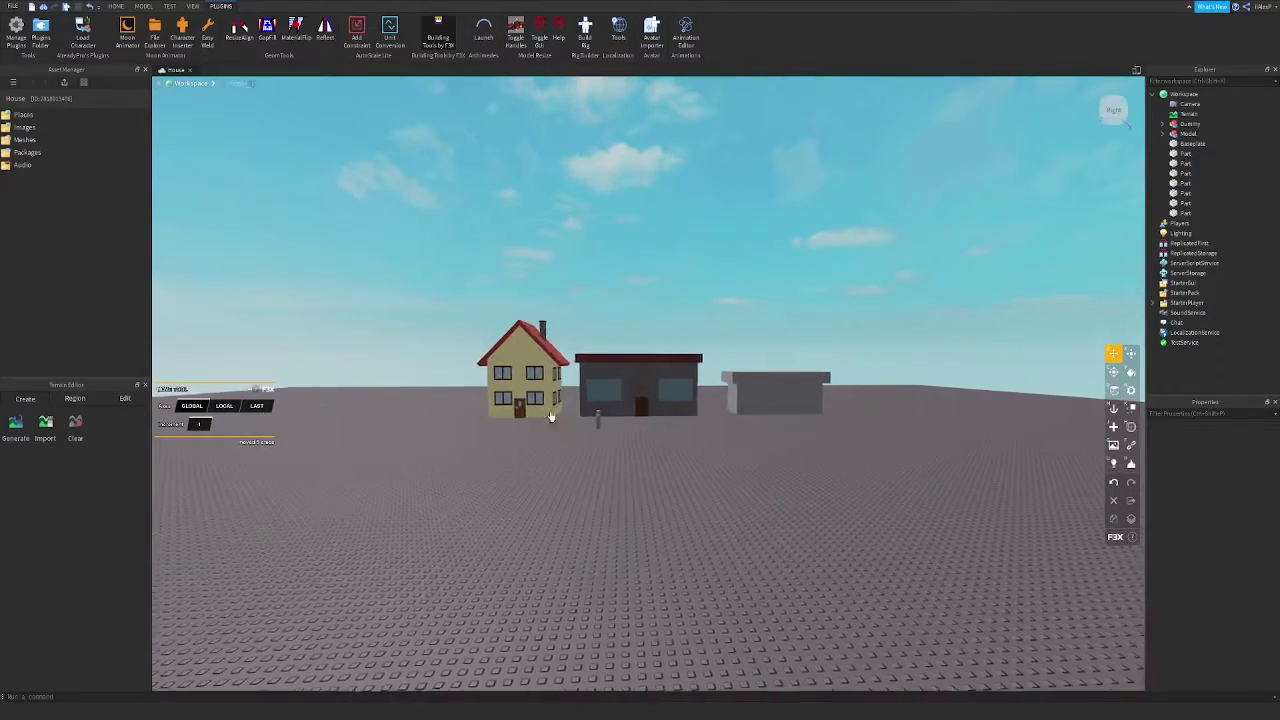
key(w)
key(s)
right_drag(586, 411, 583, 409)
key(w)
key(d)
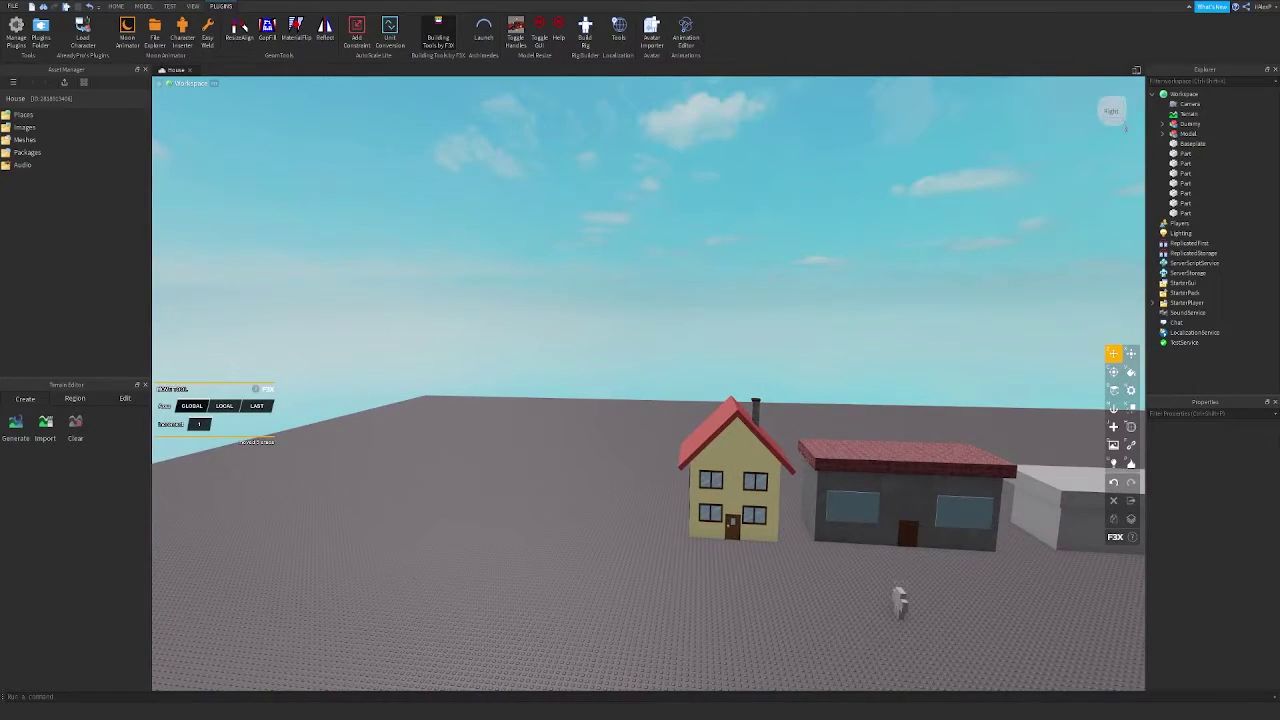
key(s)
key(w)
right_drag(606, 440, 606, 439)
key(d)
key(s)
key(w)
key(s)
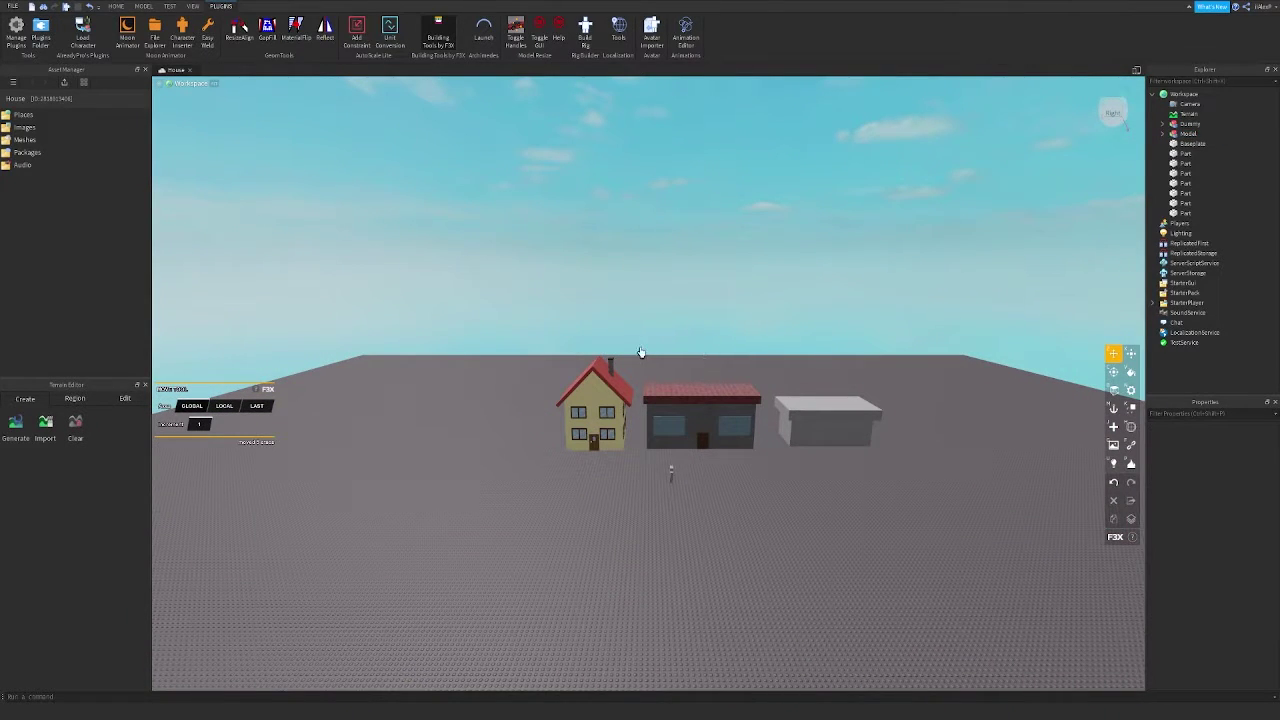
drag(777, 475, 777, 475)
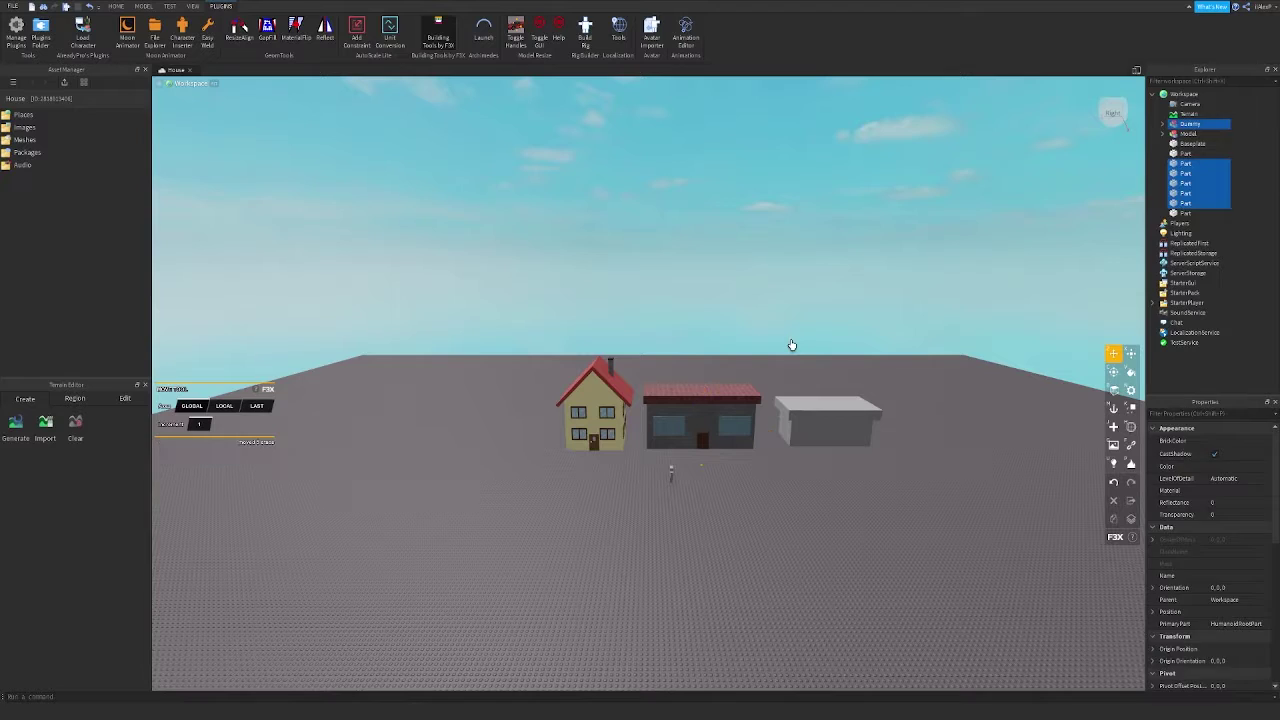
drag(784, 352, 921, 522)
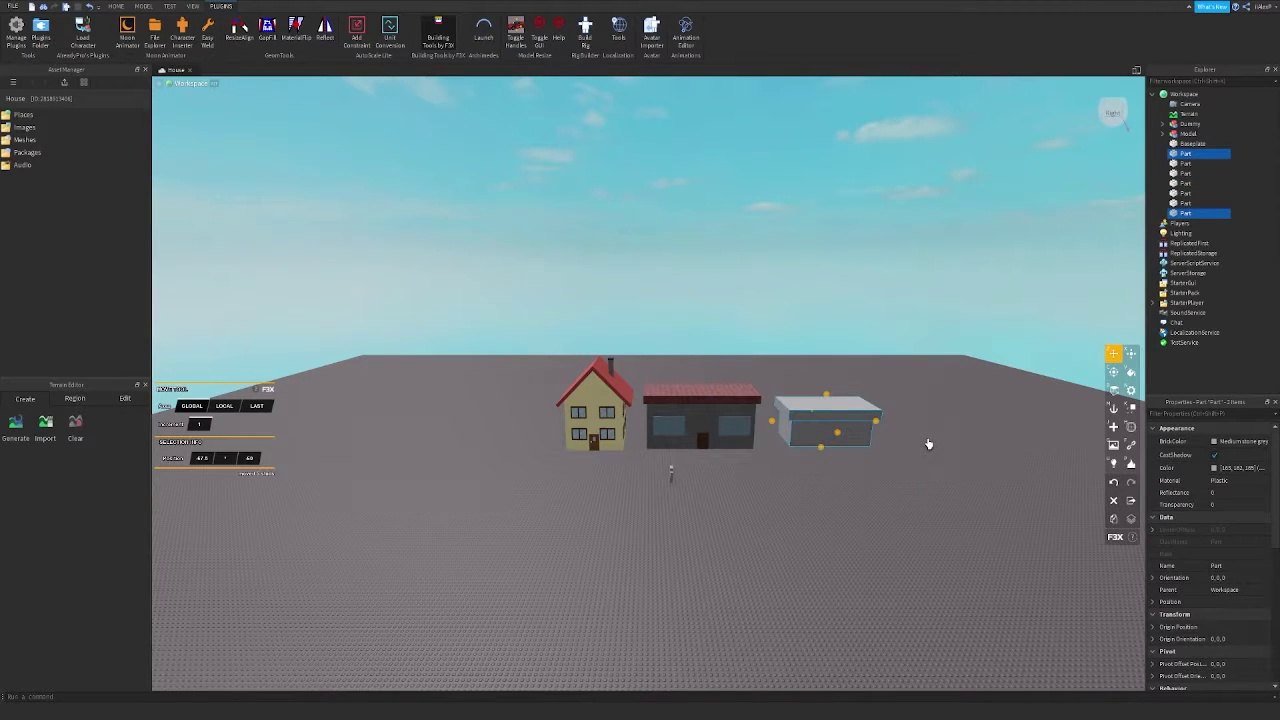
click(788, 533)
key(w)
right_drag(547, 430, 542, 429)
key(s)
key(w)
key(w)
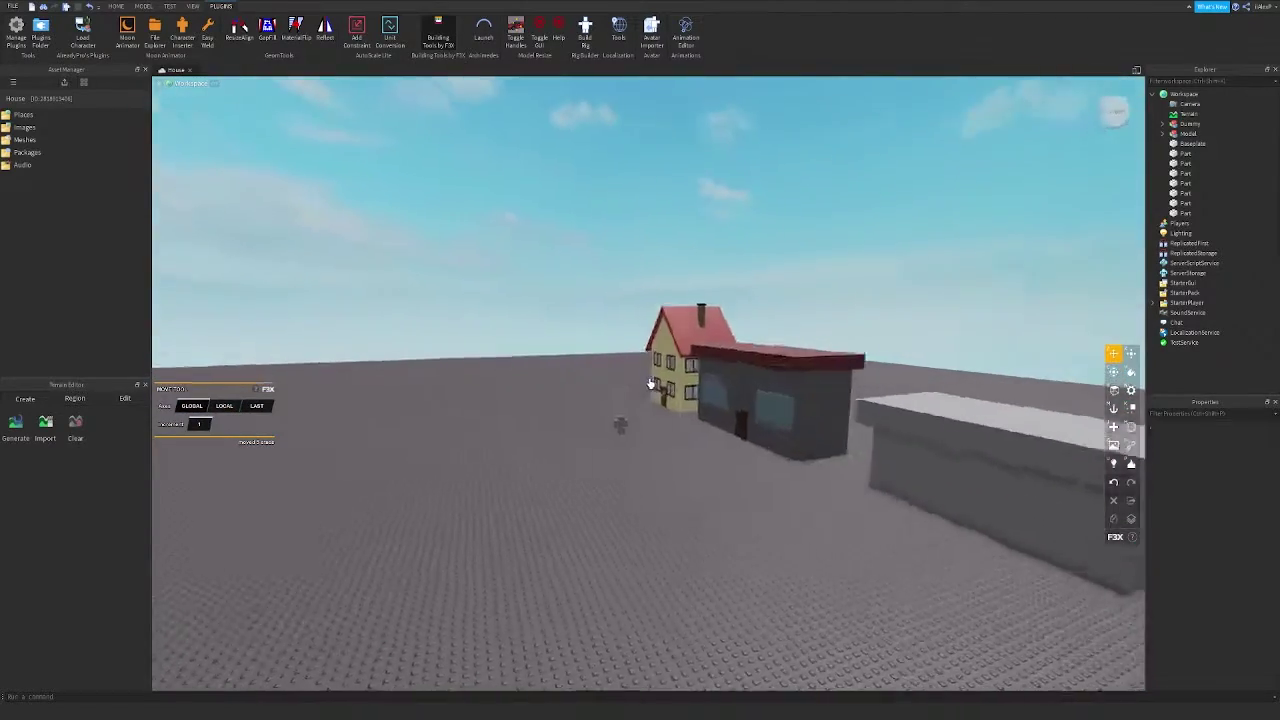
scroll(650, 384, down, 5)
scroll(640, 384, up, 8)
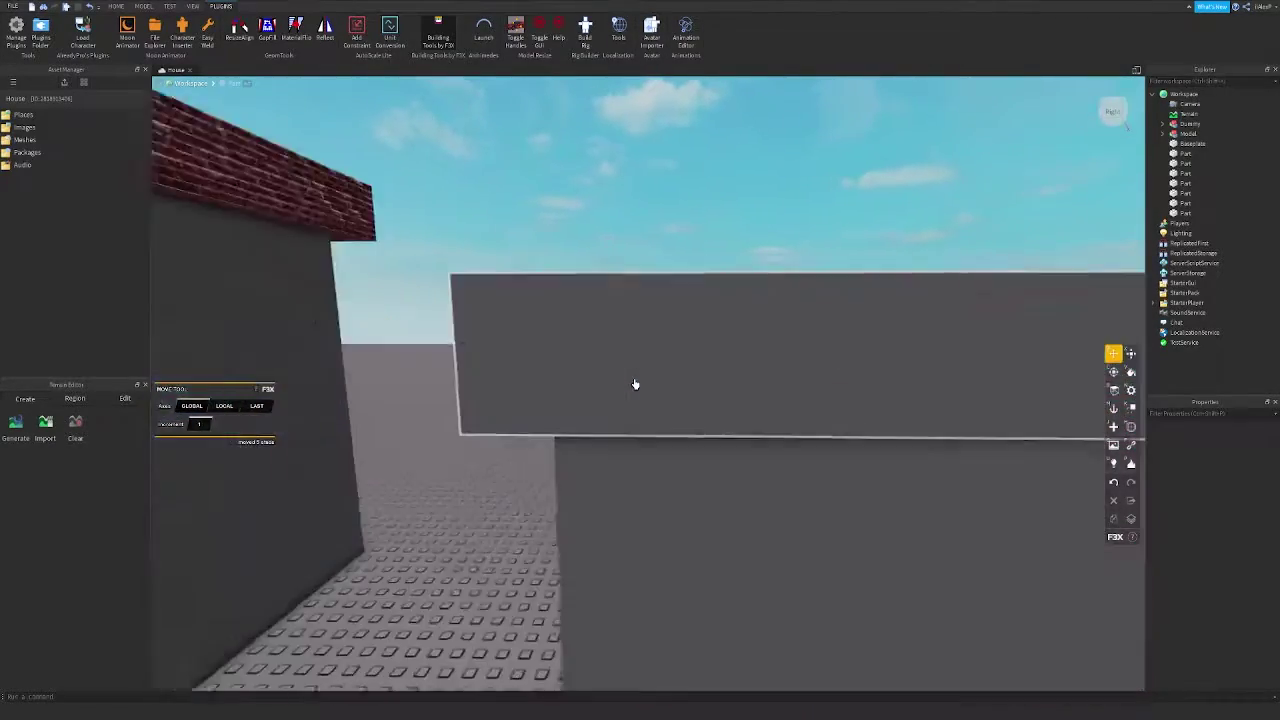
scroll(635, 384, down, 6)
scroll(635, 384, up, 6)
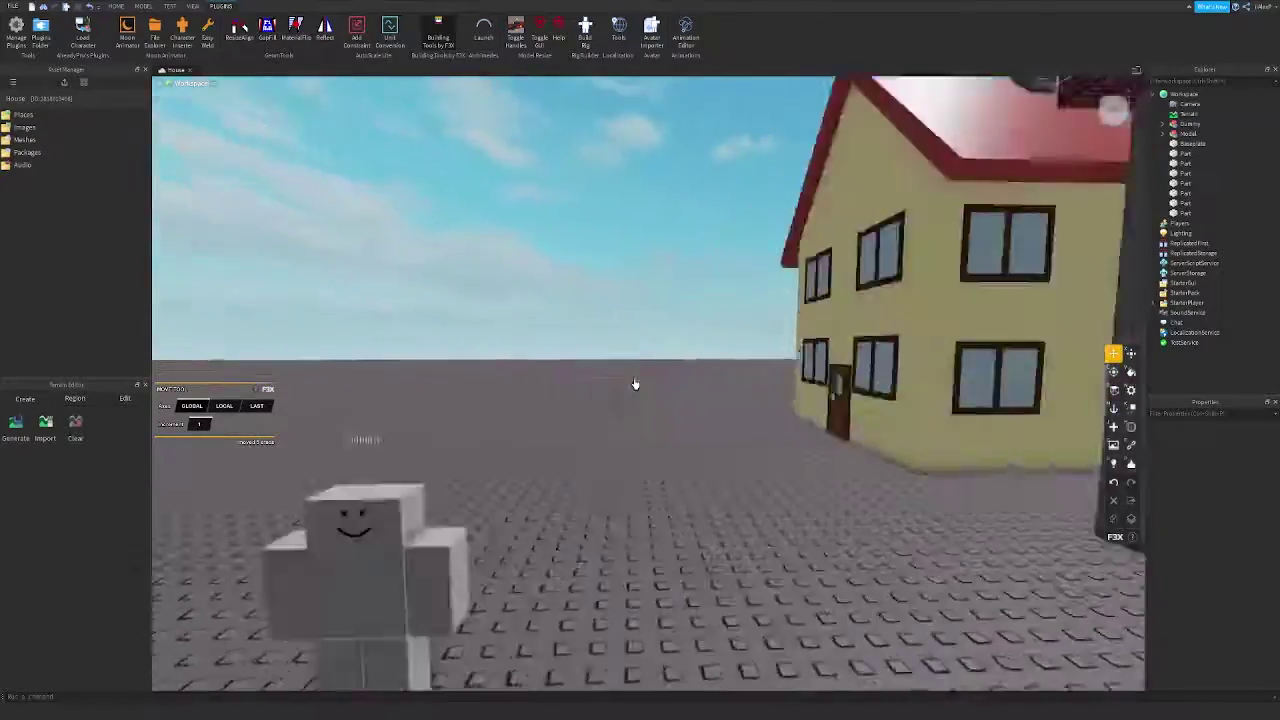